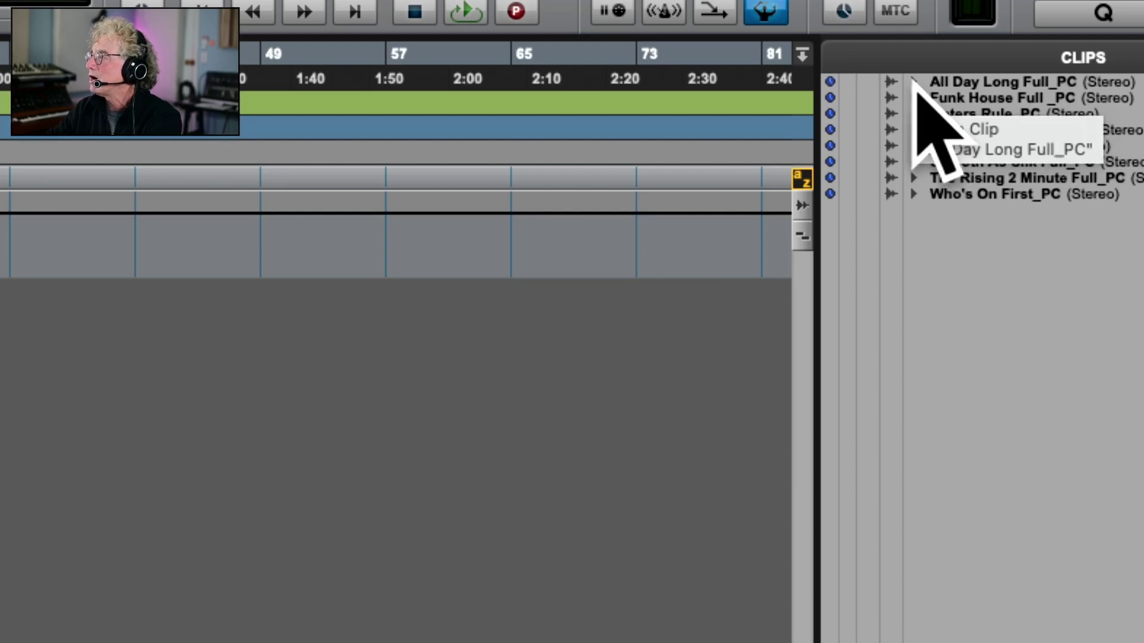
Expand and collapse the stereo clips All Day Long, Funk House and Meters Rule to inspect their left and right channels.
{"action": "left_click", "coordinate": [914, 82]}
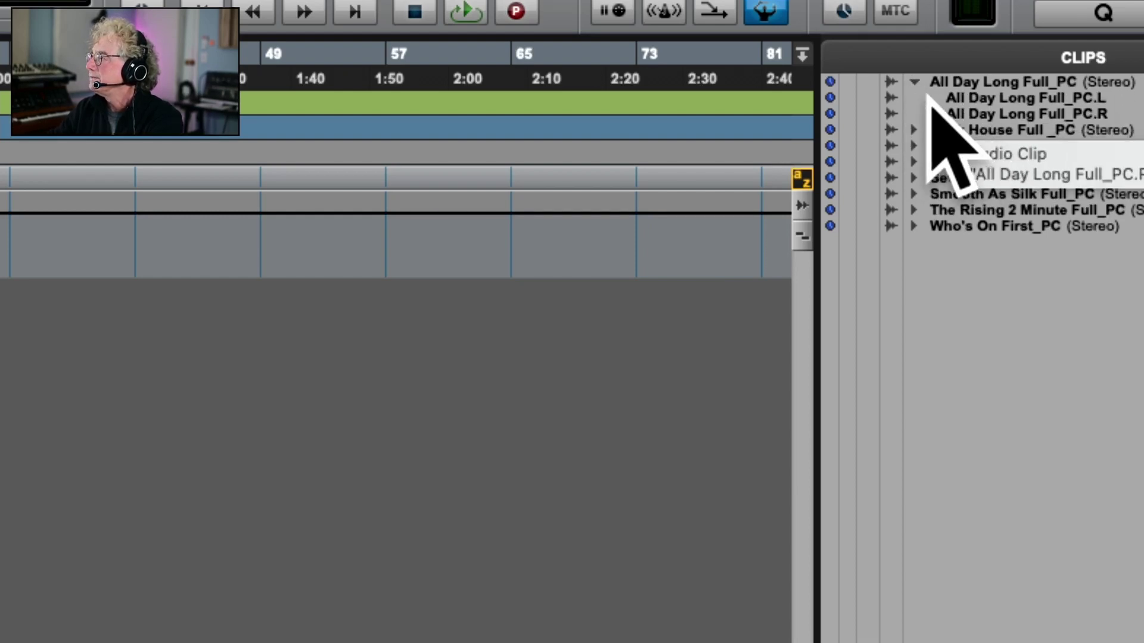
{"action": "left_click", "coordinate": [914, 81]}
{"action": "left_click", "coordinate": [914, 98]}
{"action": "left_click", "coordinate": [914, 97]}
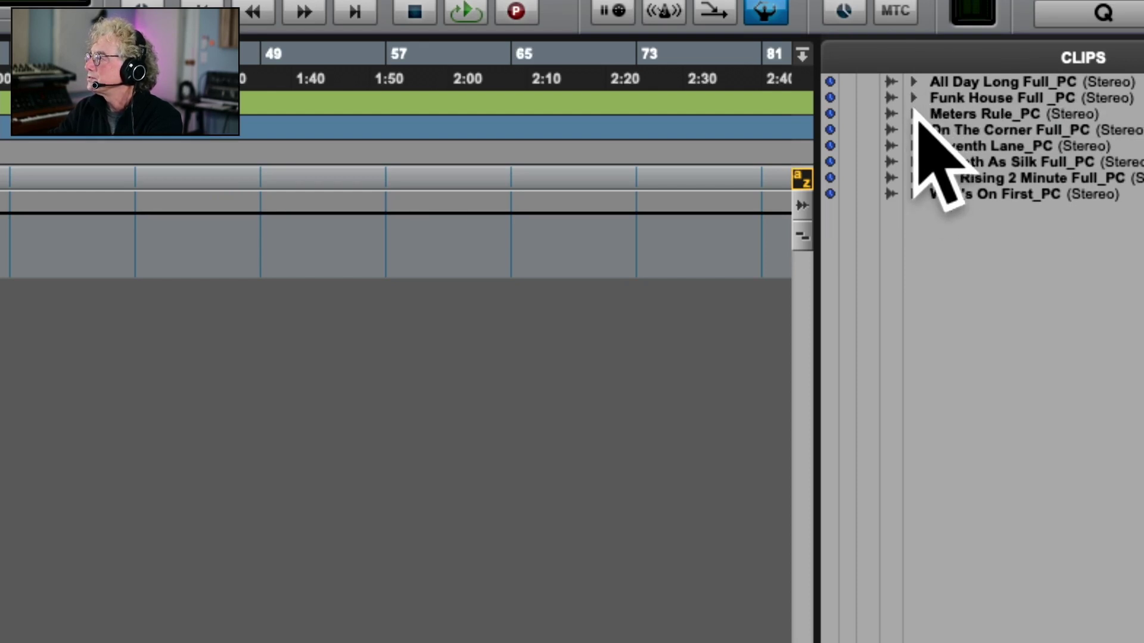
{"action": "left_click", "coordinate": [913, 114]}
{"action": "left_click", "coordinate": [914, 114]}
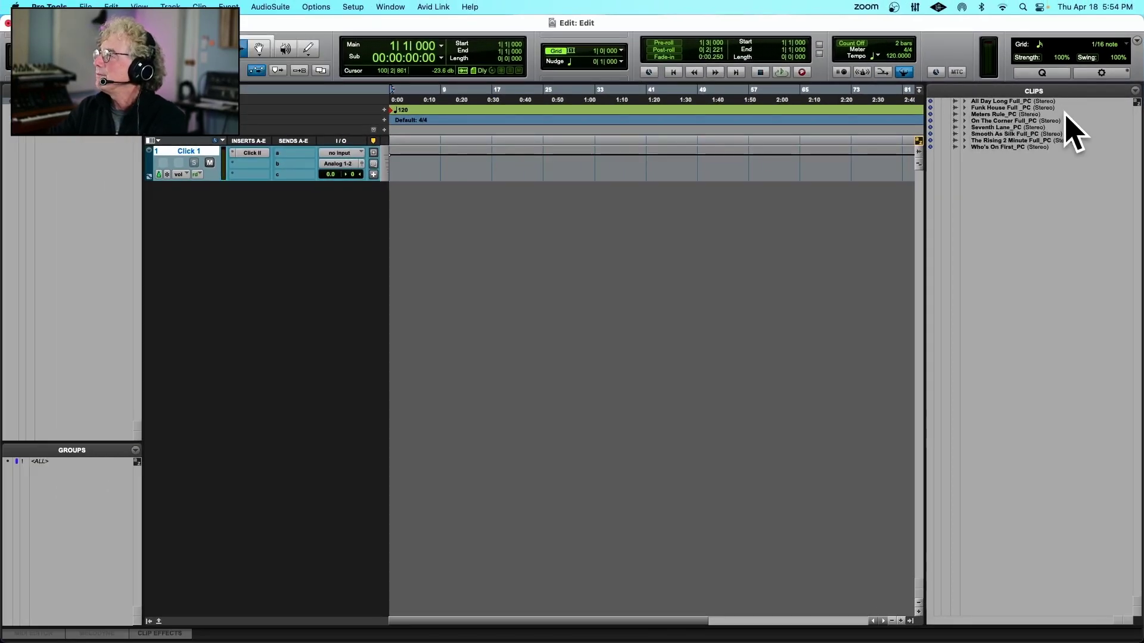
Place the clip The Rising 2 Minute Full_PC at the session start on a new track and enlarge the track's height.
{"action": "left_click", "coordinate": [1035, 141]}
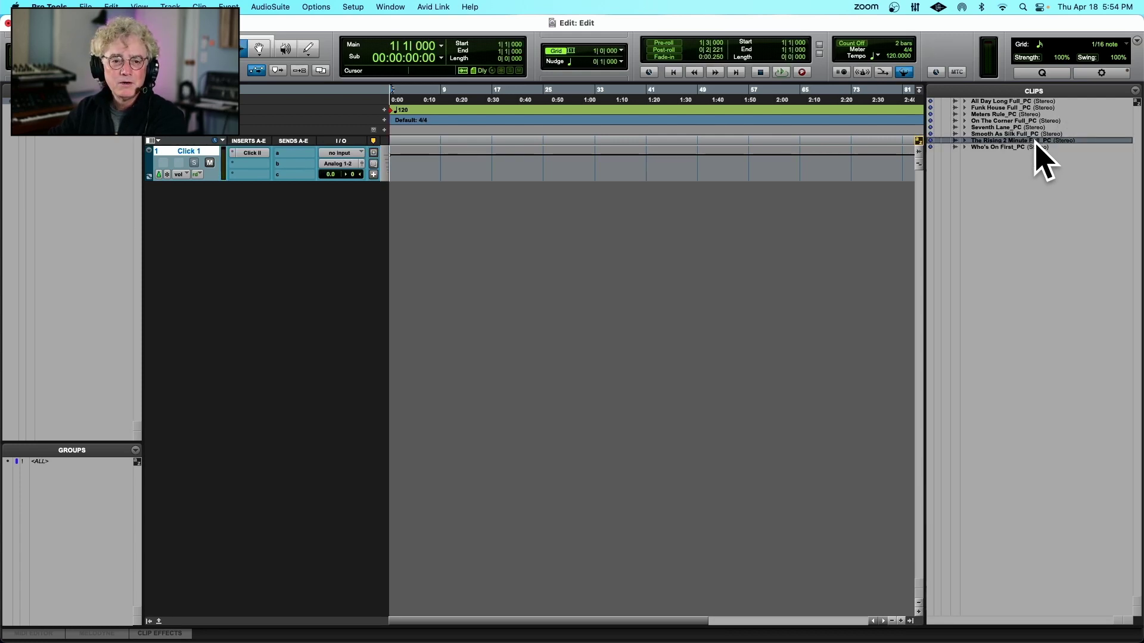
{"action": "left_click_drag", "start_coordinate": [1037, 144], "coordinate": [389, 313]}
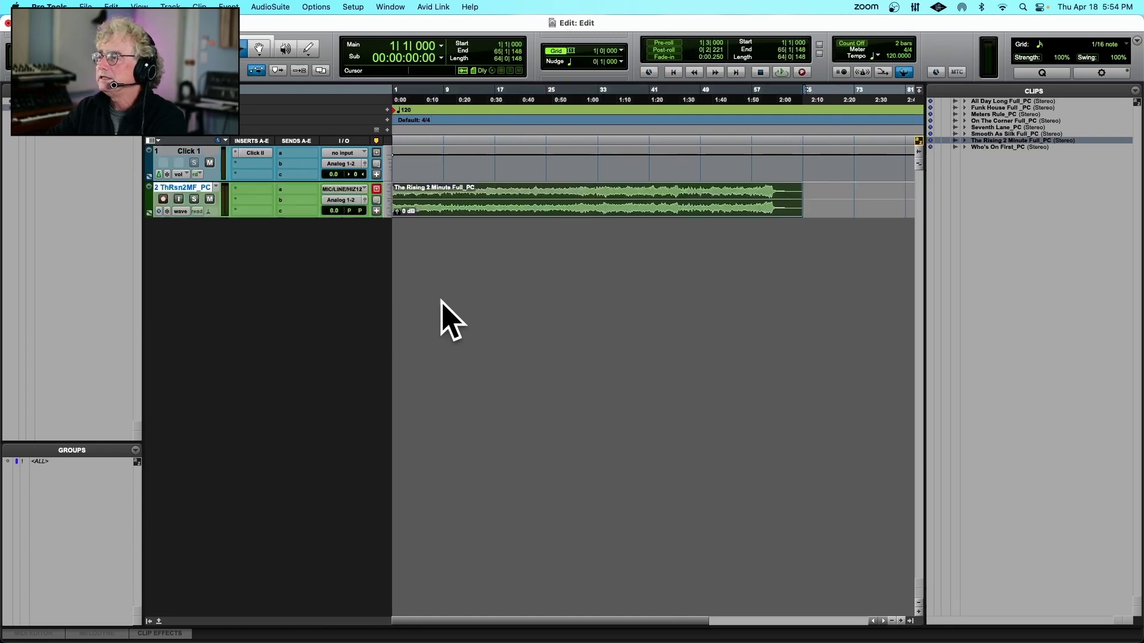
{"action": "left_click_drag", "start_coordinate": [244, 217], "coordinate": [236, 320]}
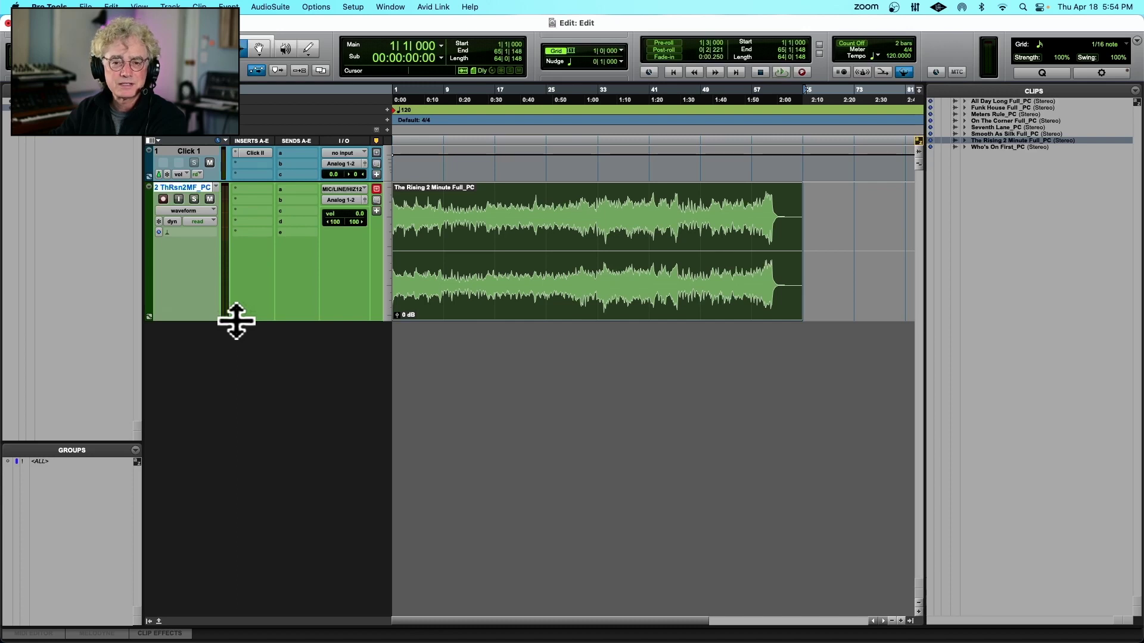
Play the new audio track and lower its volume to -4.6 dB.
{"action": "key", "text": "space"}
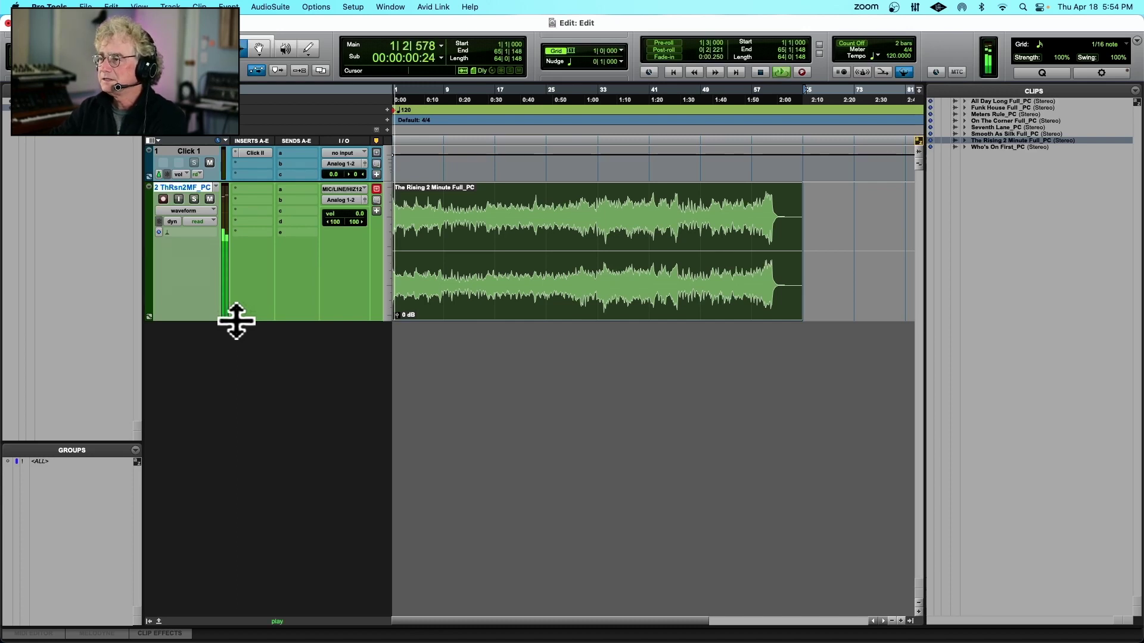
{"action": "left_click_drag", "start_coordinate": [334, 214], "coordinate": [347, 226]}
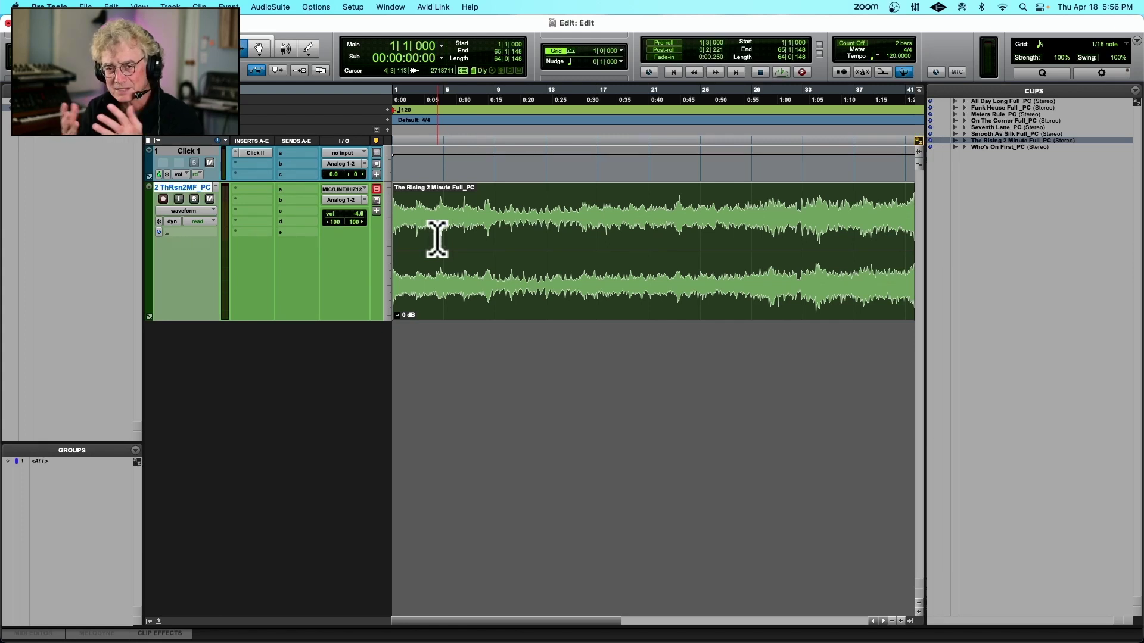
Play the opening of The Rising from the session start to listen for its musical phrasing.
{"action": "key", "text": "space"}
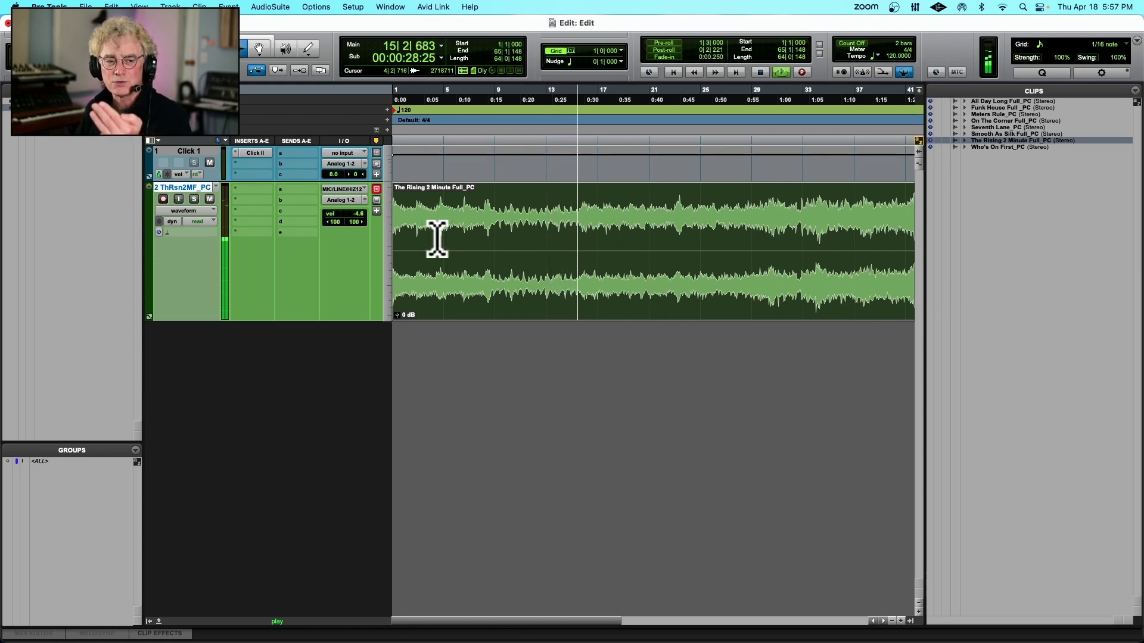
{"action": "key", "text": "space"}
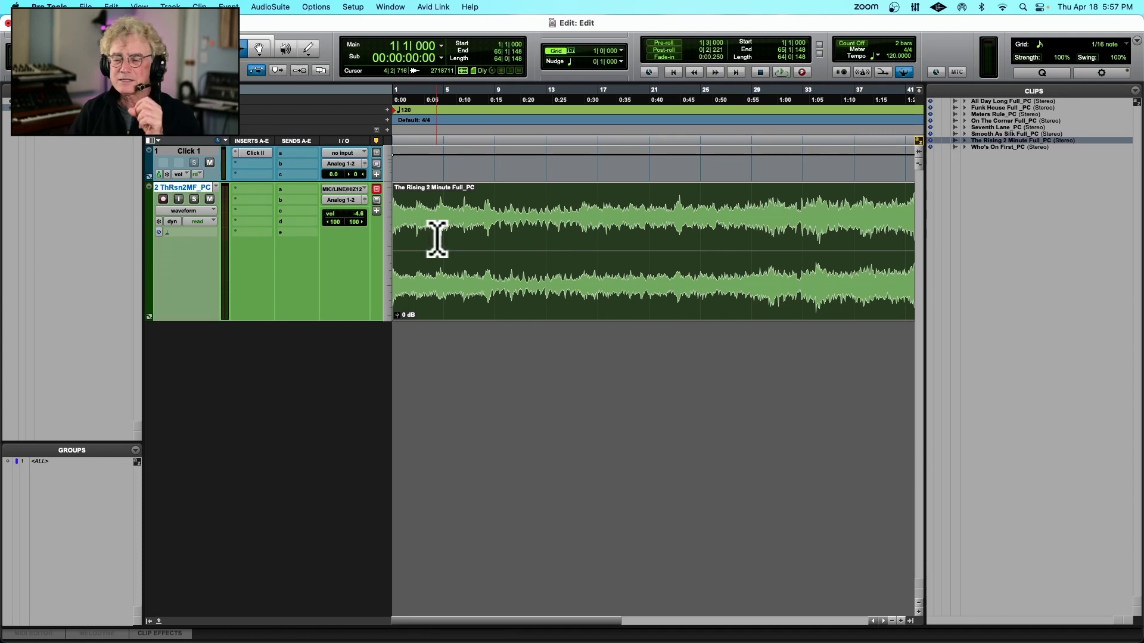
{"action": "key", "text": "Return"}
{"action": "key", "text": "space"}
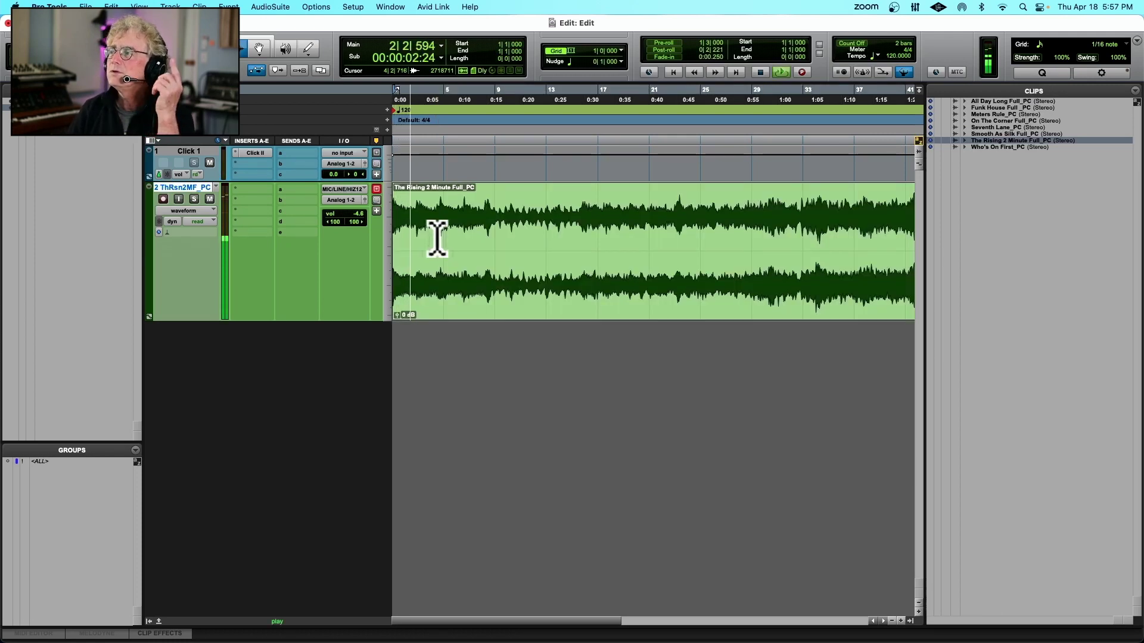
{"action": "key", "text": "space"}
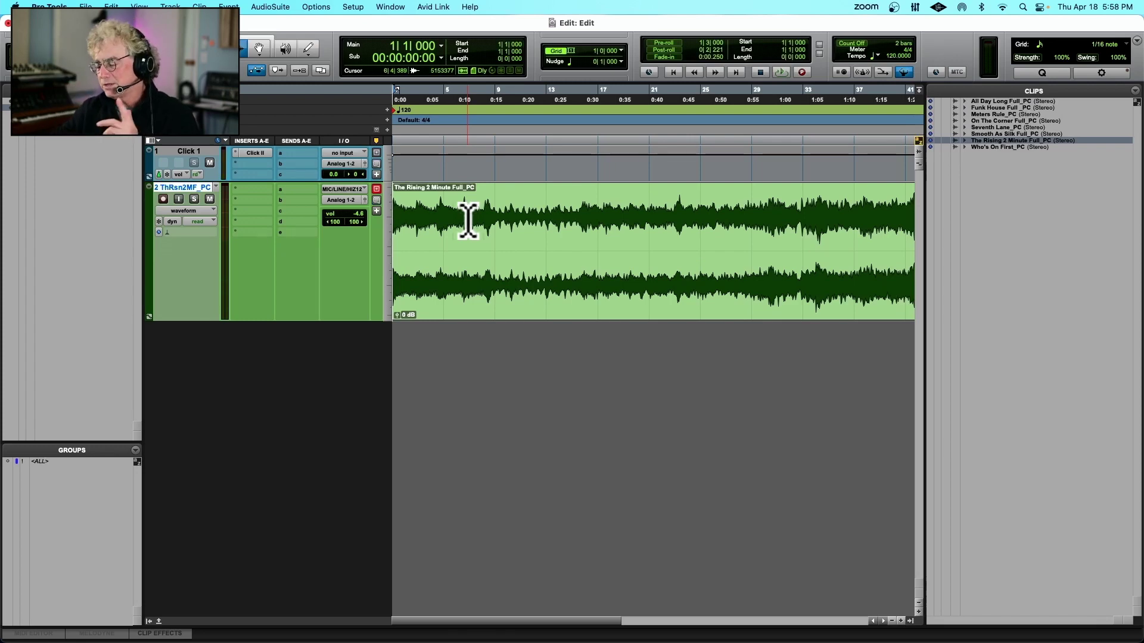
Remove the silence before the first transient of The Rising so the music starts exactly at 1|1|000.
{"action": "key", "text": "super+bracketright"}
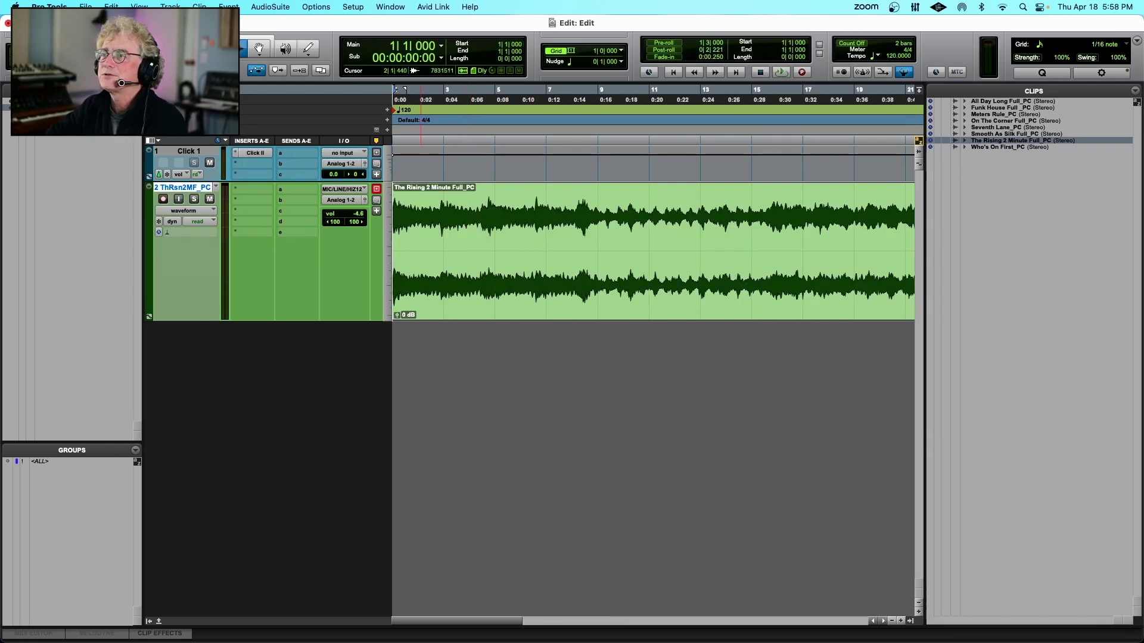
{"action": "key", "text": "super+bracketright"}
{"action": "key", "text": "super+bracketright"}
{"action": "key", "text": "super+bracketright"}
{"action": "key", "text": "super+bracketright"}
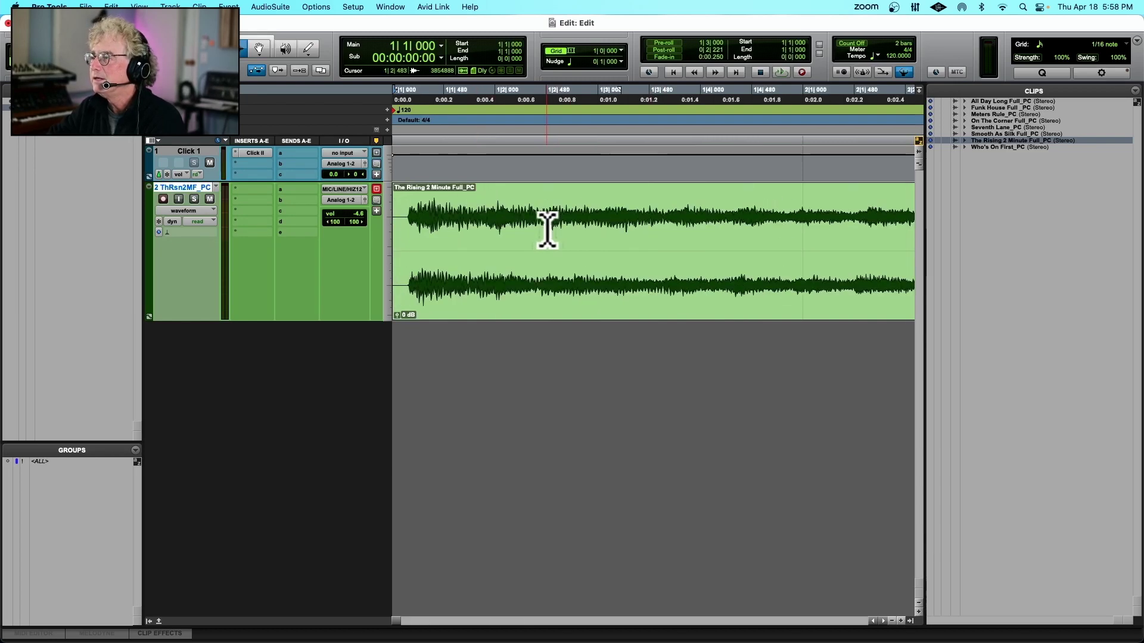
{"action": "key", "text": "super+bracketright"}
{"action": "key", "text": "super+bracketright"}
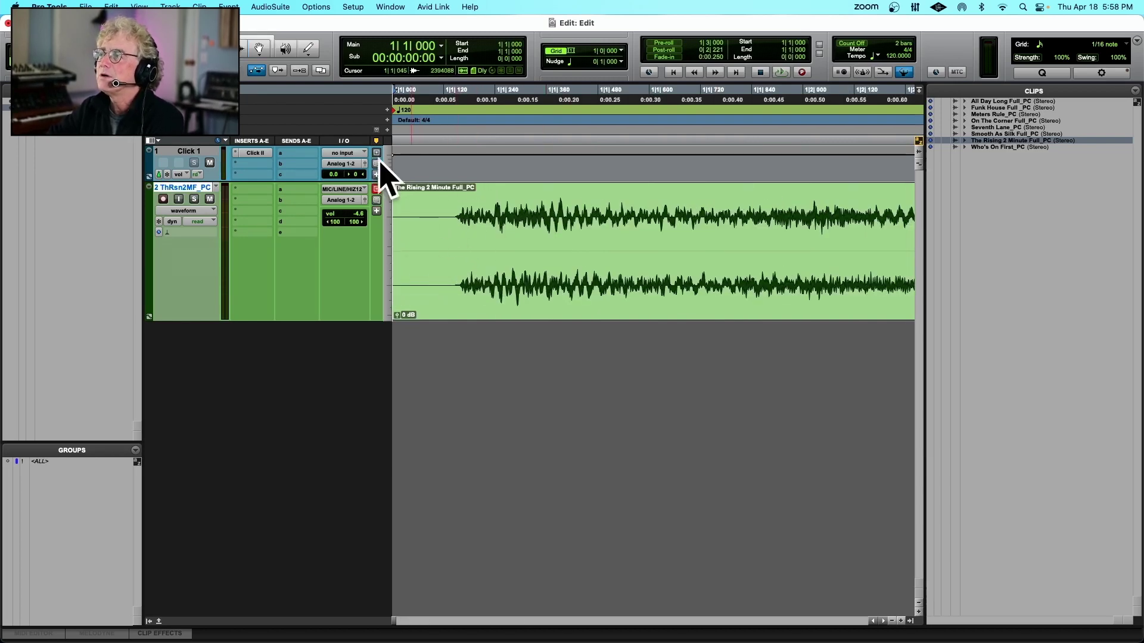
{"action": "left_click_drag", "start_coordinate": [444, 245], "coordinate": [435, 218]}
{"action": "left_click", "coordinate": [259, 48]}
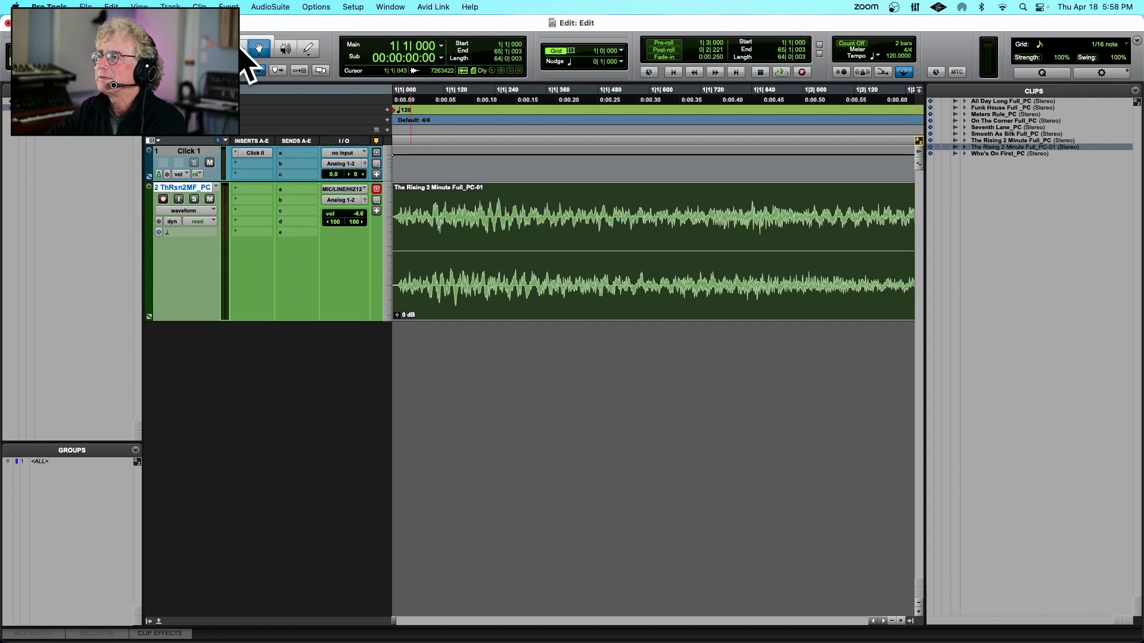
{"action": "left_click", "coordinate": [243, 48]}
Locate the strong downbeat near 3.7 seconds by playback and select the clip from its start to 2|4|401.
{"action": "key", "text": "super+bracketleft"}
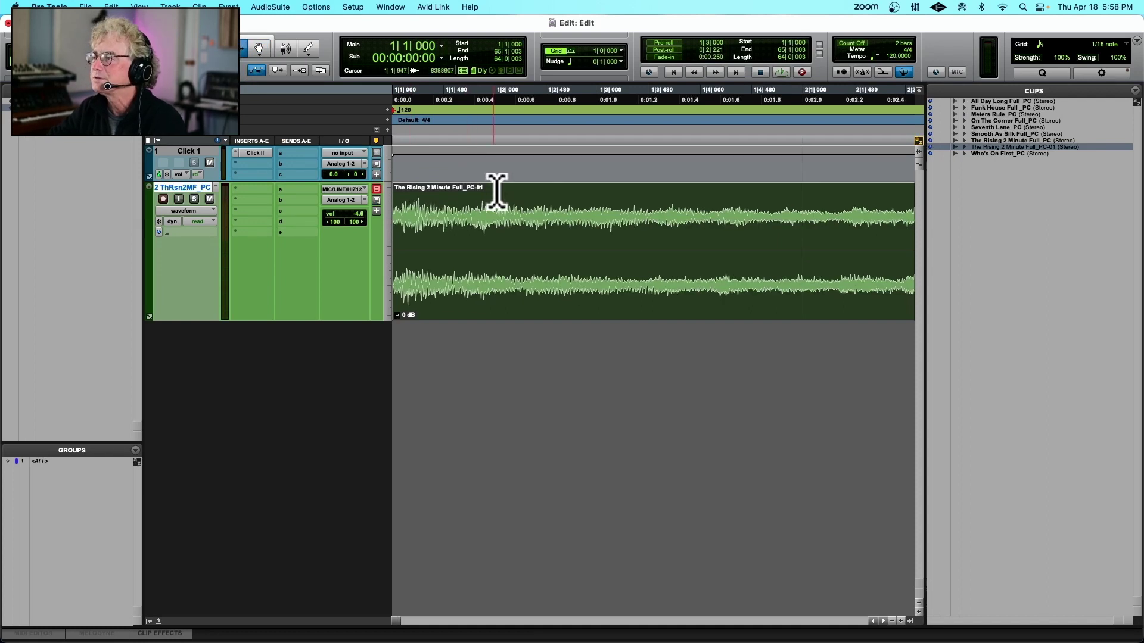
{"action": "key", "text": "space"}
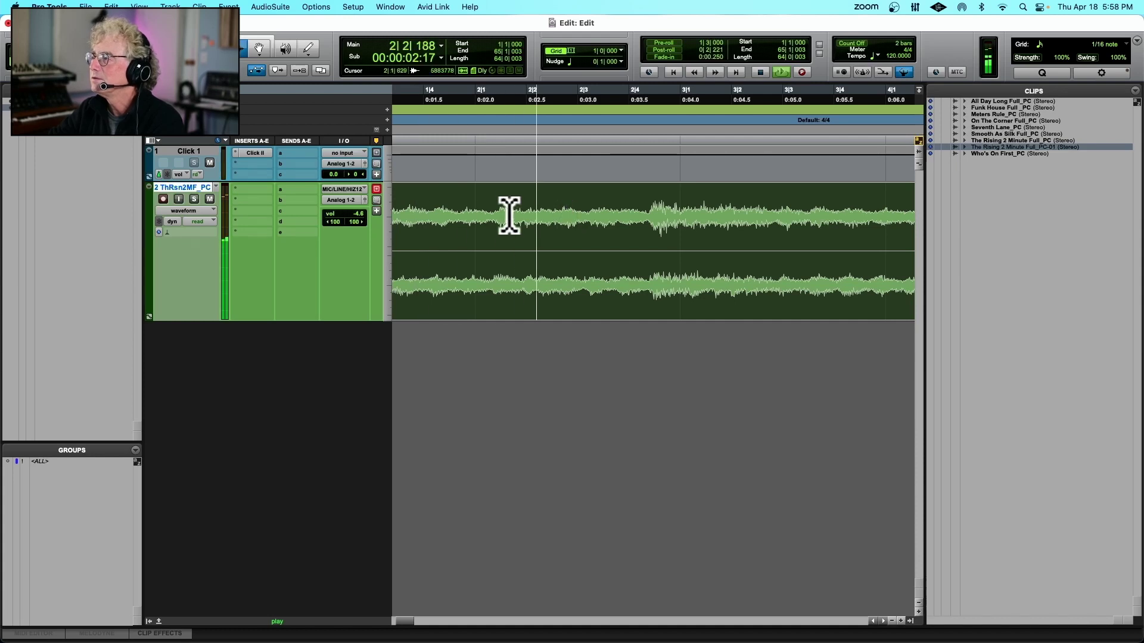
{"action": "key", "text": "space"}
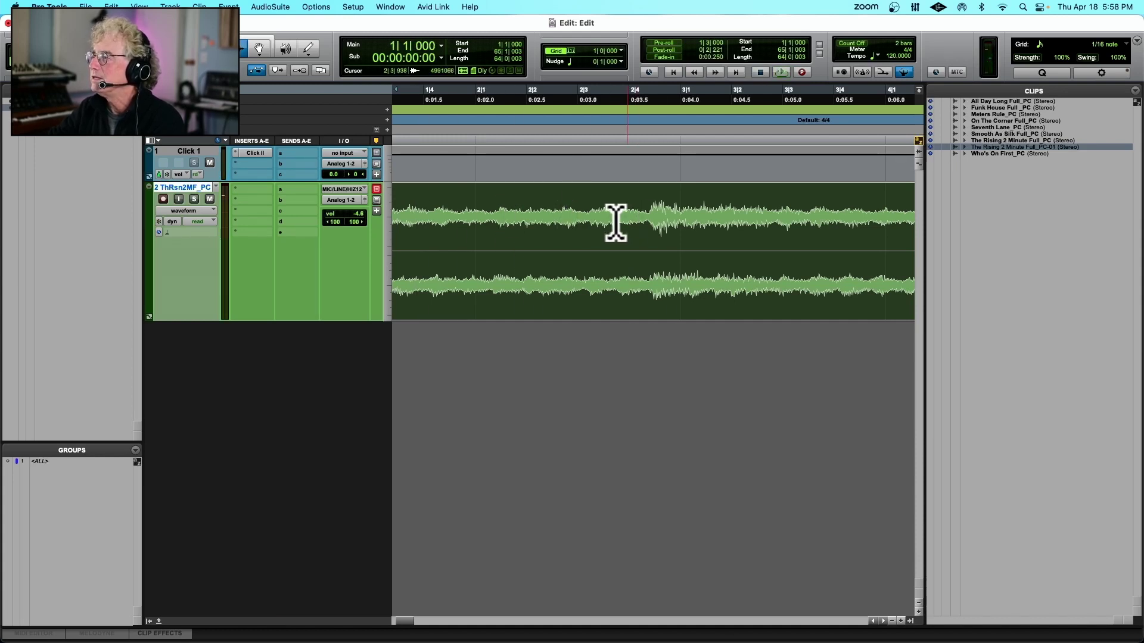
{"action": "left_click", "coordinate": [649, 223]}
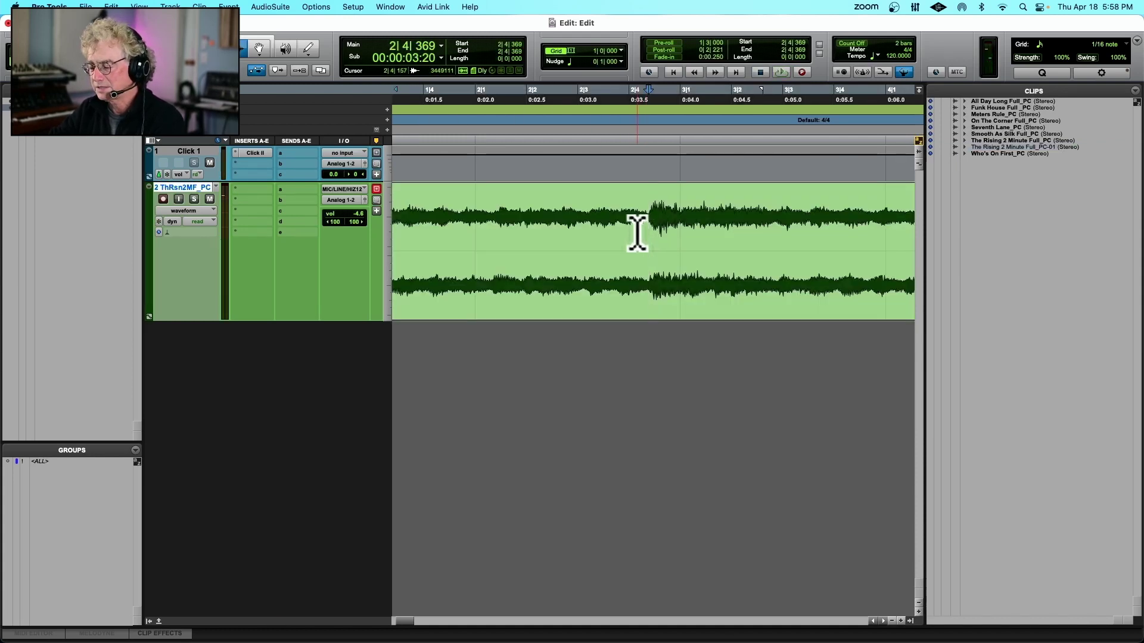
{"action": "left_click_drag", "start_coordinate": [637, 233], "coordinate": [275, 245]}
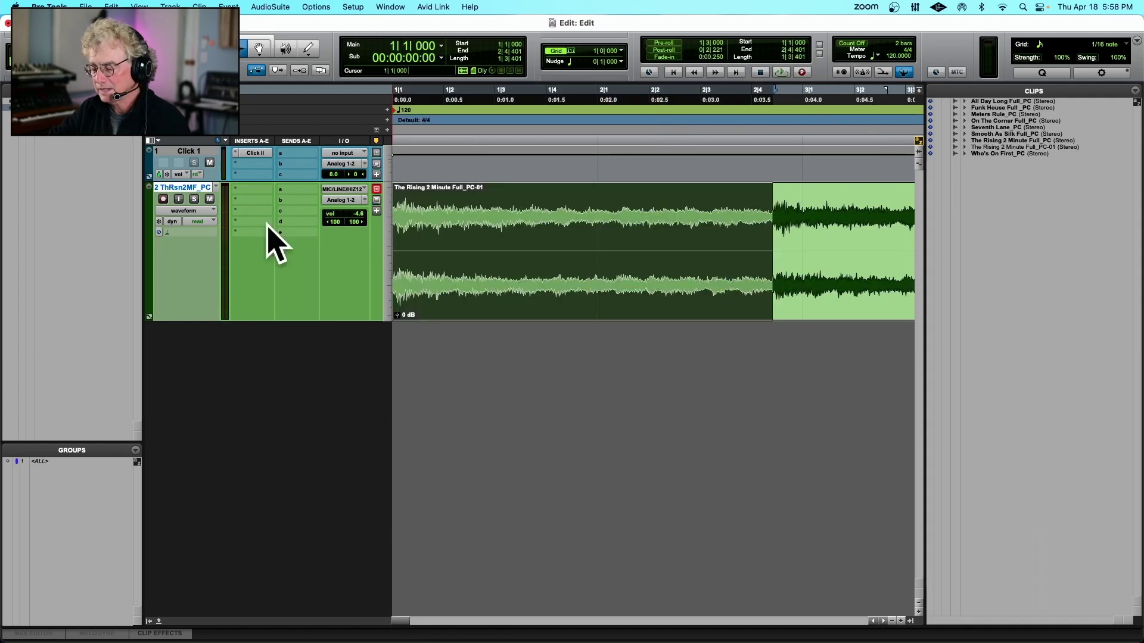
Identify the selection's beats with a start location of 1|1|000 and an end location of 3|1|000 in 4/4.
{"action": "key", "text": "super+i"}
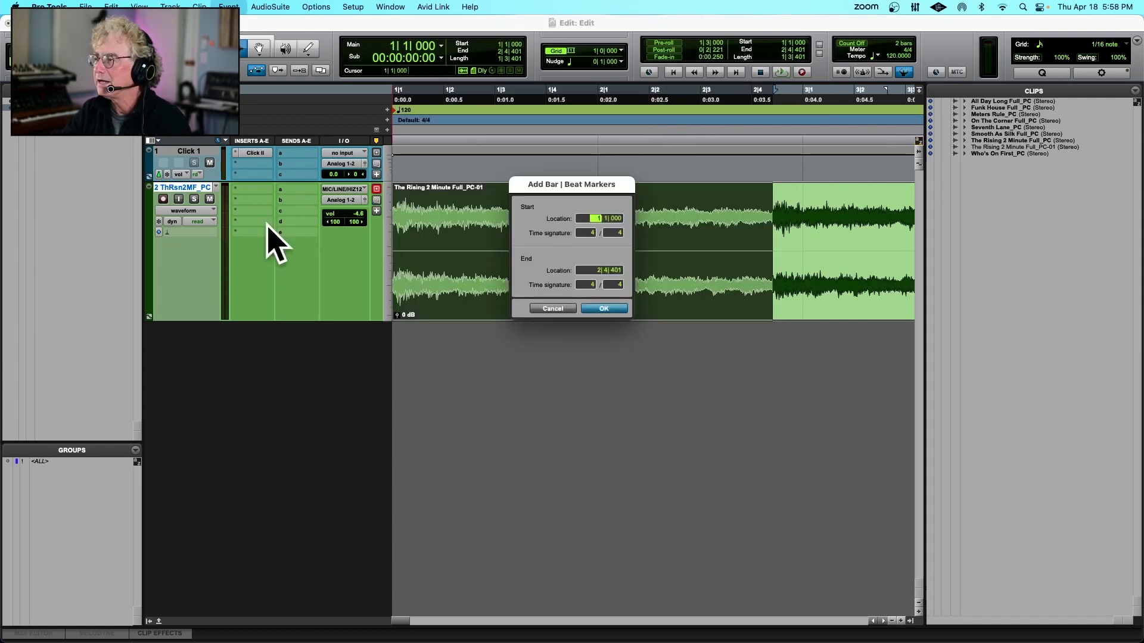
{"action": "left_click", "coordinate": [596, 271]}
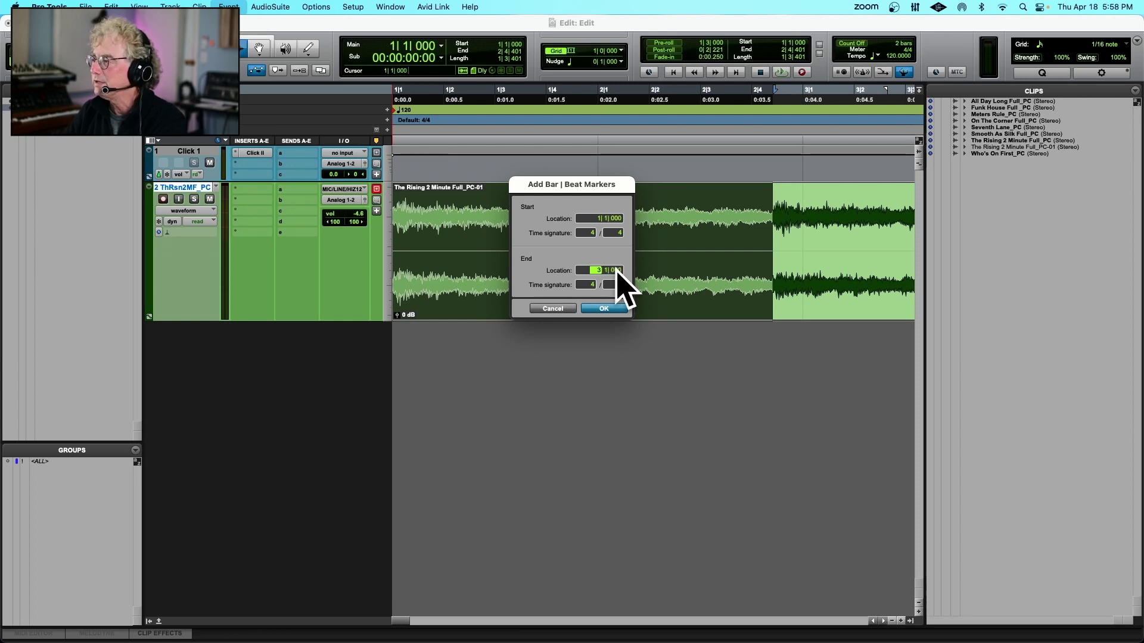
{"action": "key", "text": "Return"}
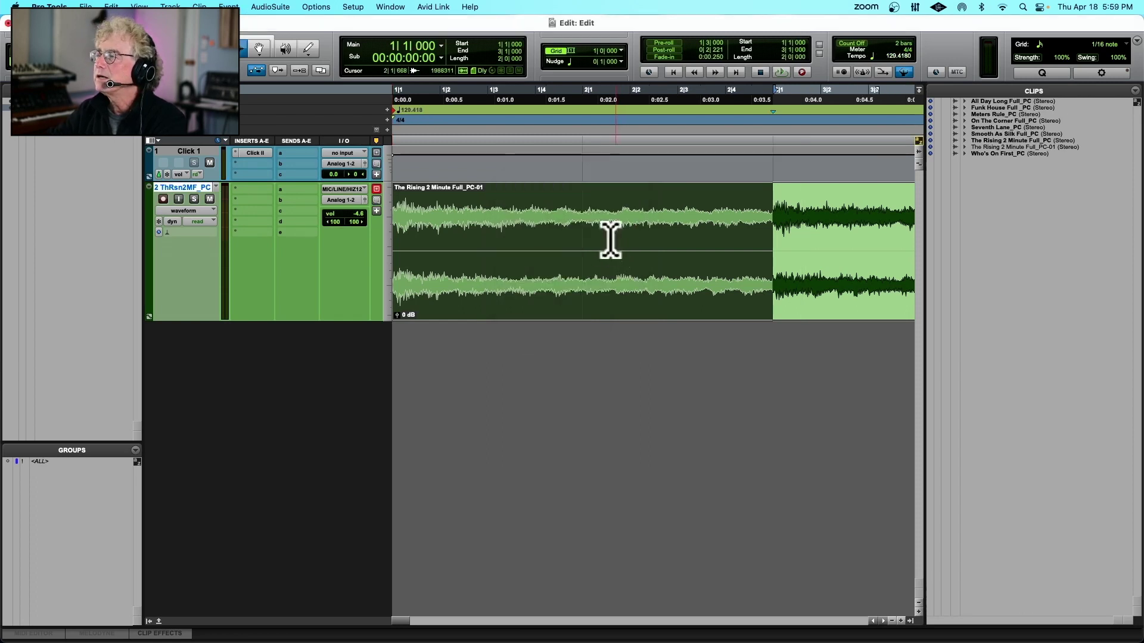
Inspect the calculated tempo marker at the session start and set the session tempo to 130 BPM.
{"action": "double_click", "coordinate": [397, 111]}
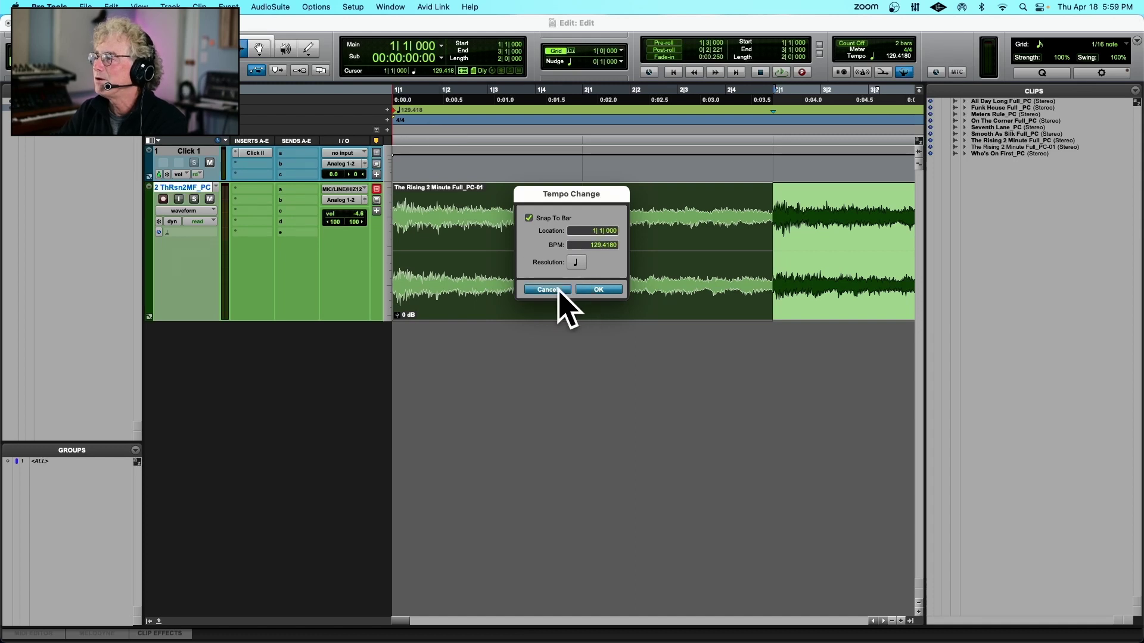
{"action": "left_click", "coordinate": [560, 290]}
{"action": "left_click_drag", "start_coordinate": [448, 115], "coordinate": [323, 107]}
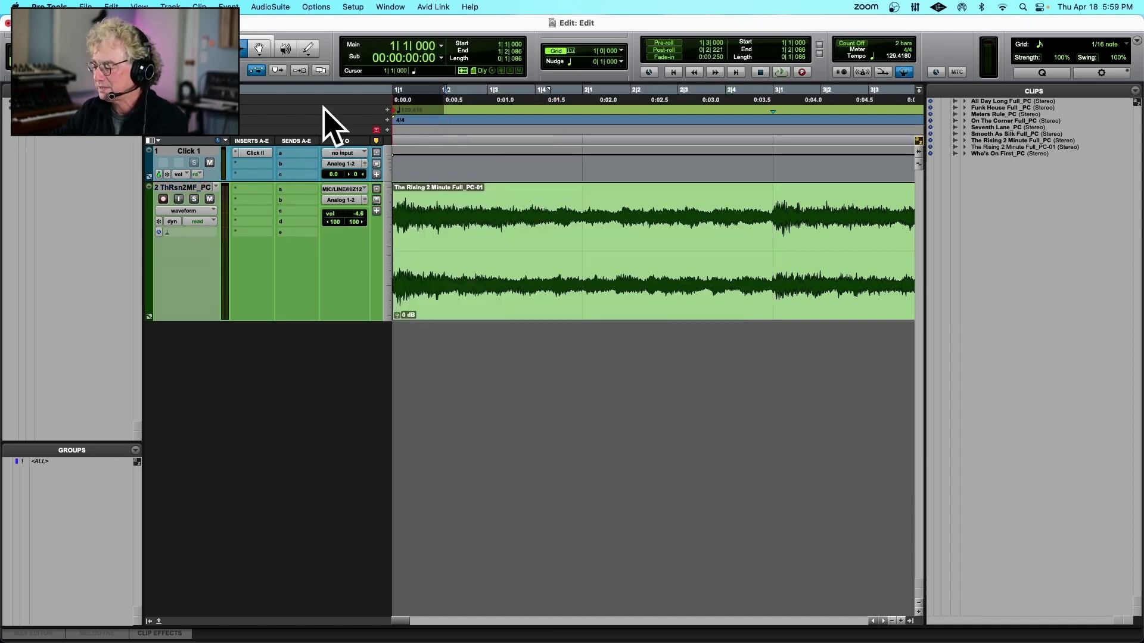
{"action": "key", "text": "super+z"}
Play the clip from the start to check it against the bar grid, and lower the track volume to -12.5 dB.
{"action": "key", "text": "space"}
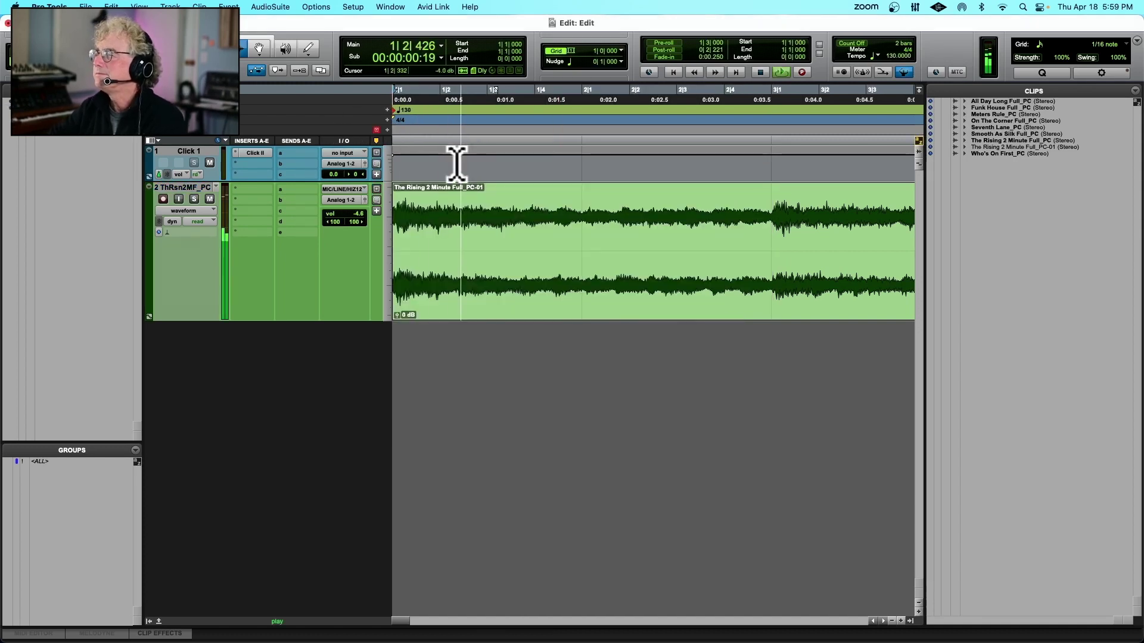
{"action": "key", "text": "super+bracketleft"}
{"action": "key", "text": "super+bracketleft"}
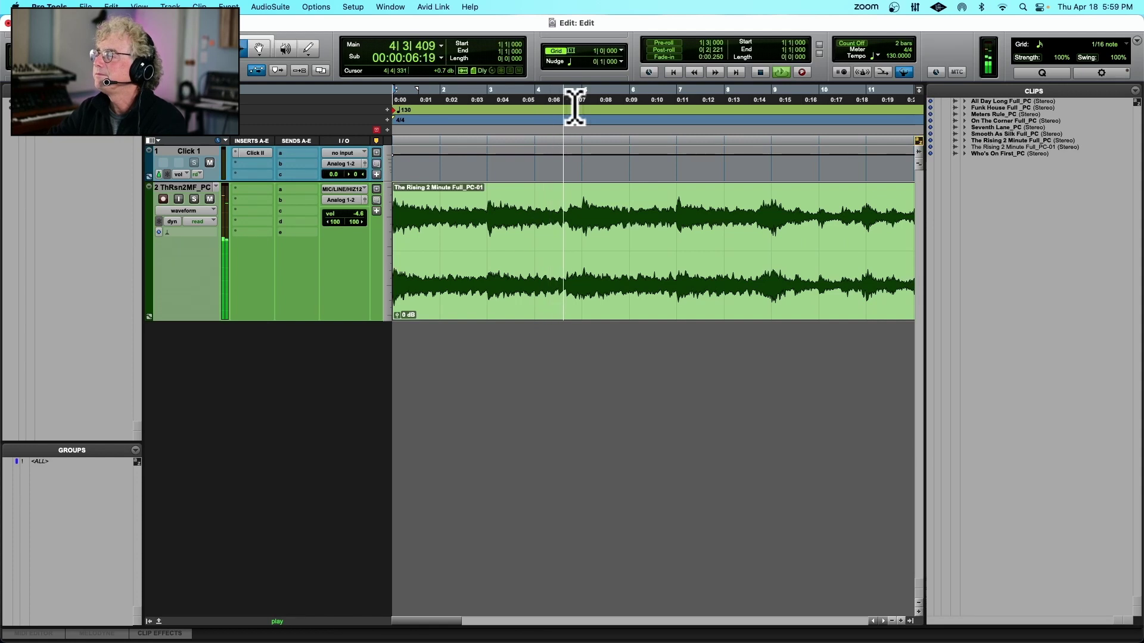
{"action": "key", "text": "space"}
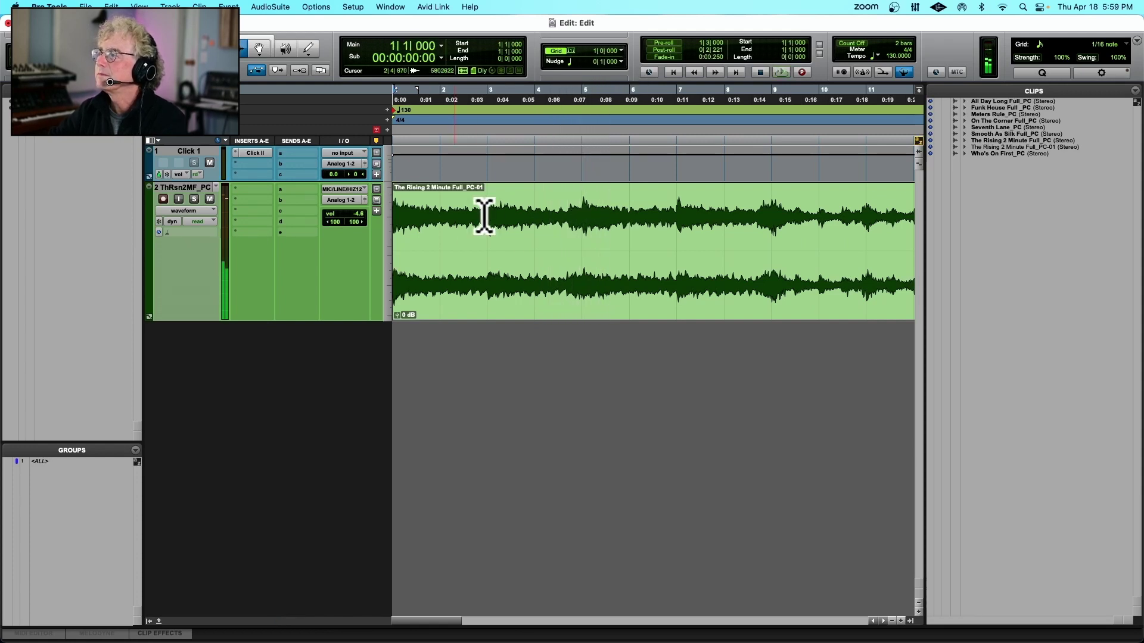
{"action": "key", "text": "space"}
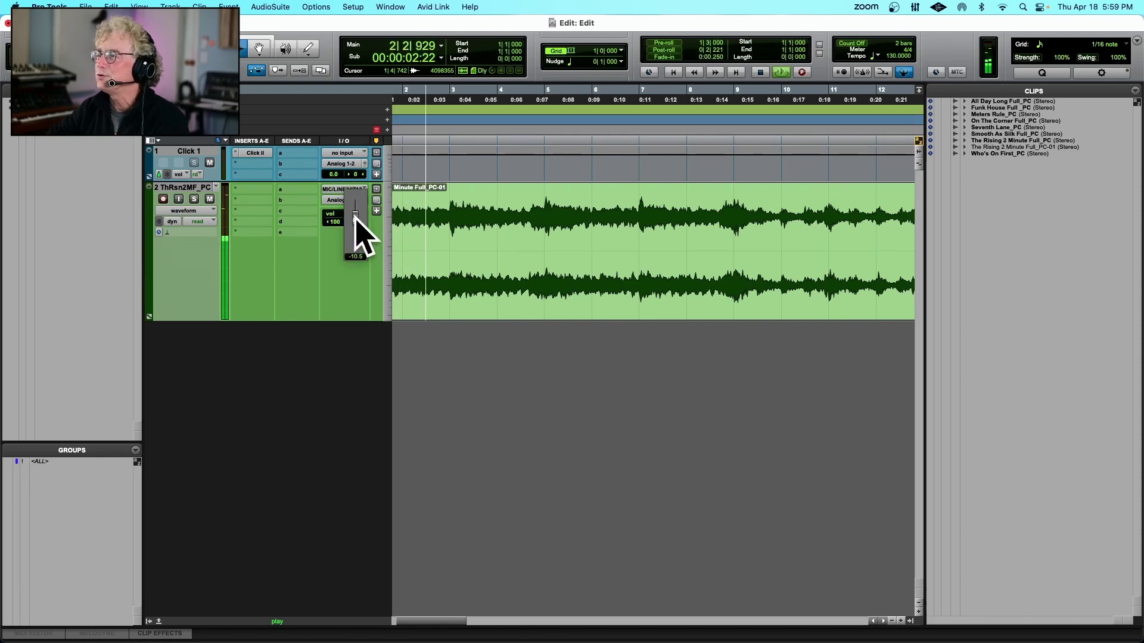
Split the clip at 3|1|000 and 7|1|000 and select the section between the two cuts.
{"action": "left_click", "coordinate": [480, 229]}
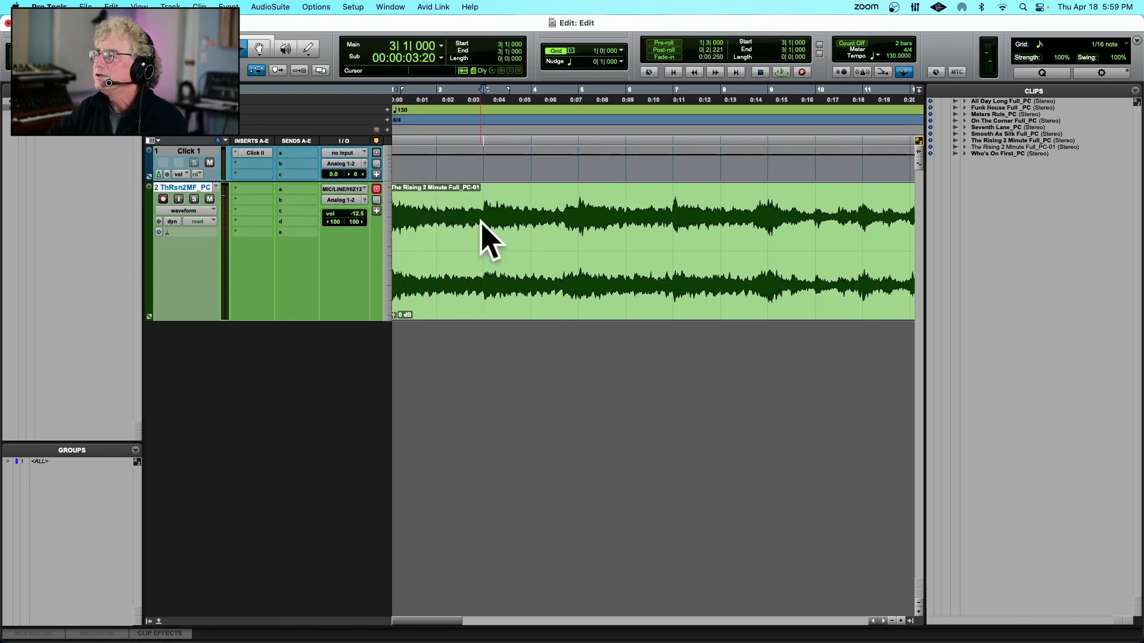
{"action": "key", "text": "super+e"}
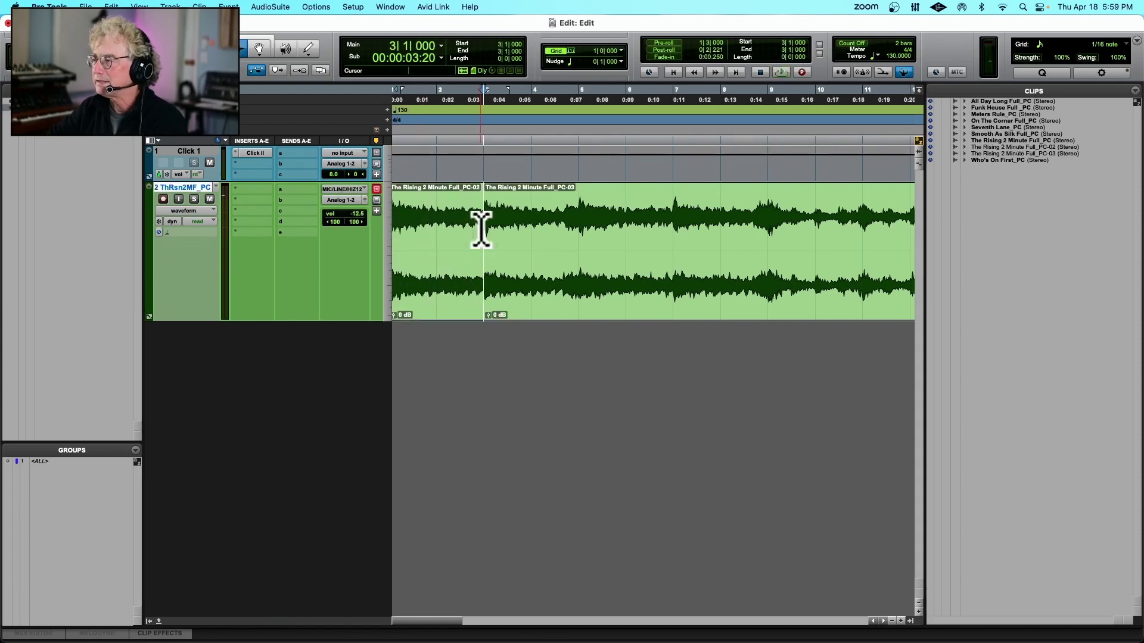
{"action": "key", "text": "space"}
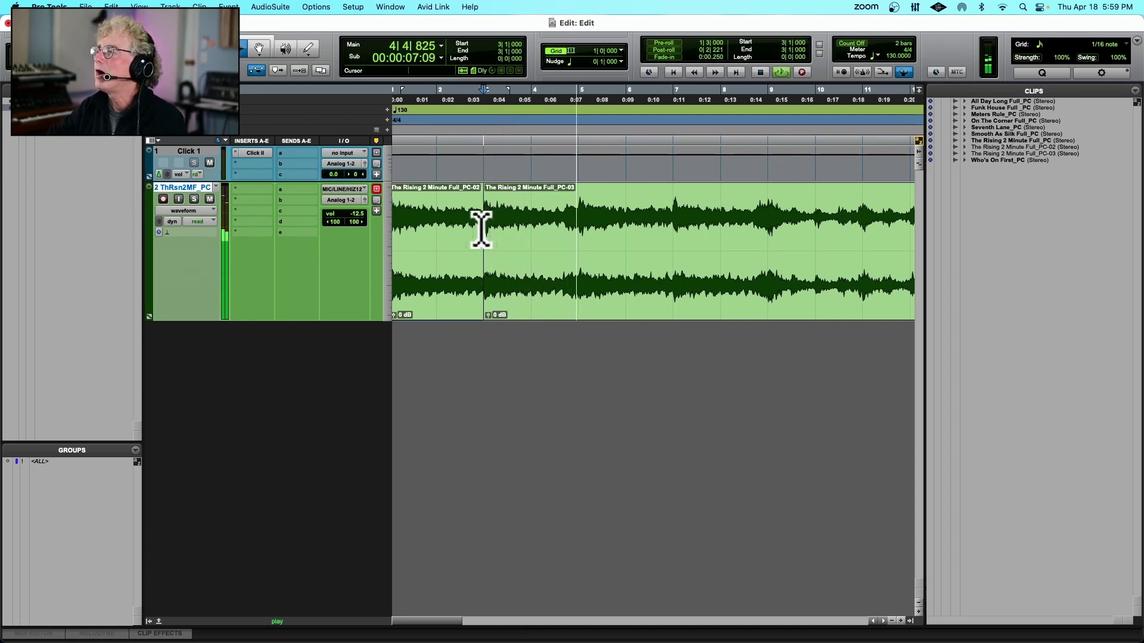
{"action": "left_click", "coordinate": [672, 229]}
{"action": "key", "text": "super+e"}
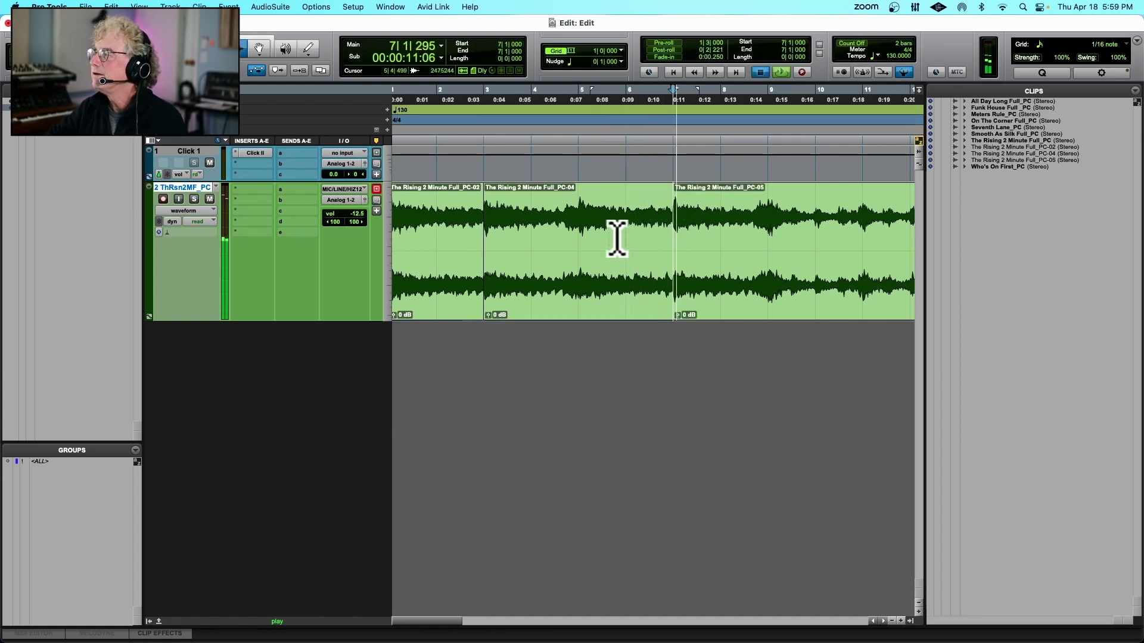
{"action": "double_click", "coordinate": [617, 237]}
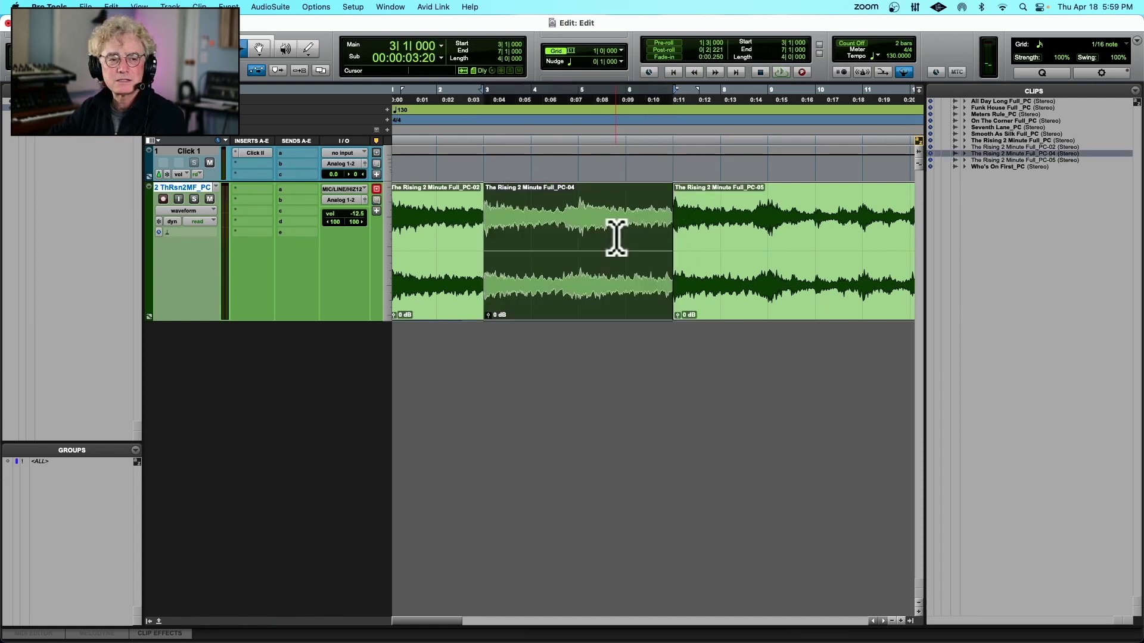
Audition the selected section between 3|1|000 and 7|1|000, and delete it so the following music closes the gap.
{"action": "key", "text": "space"}
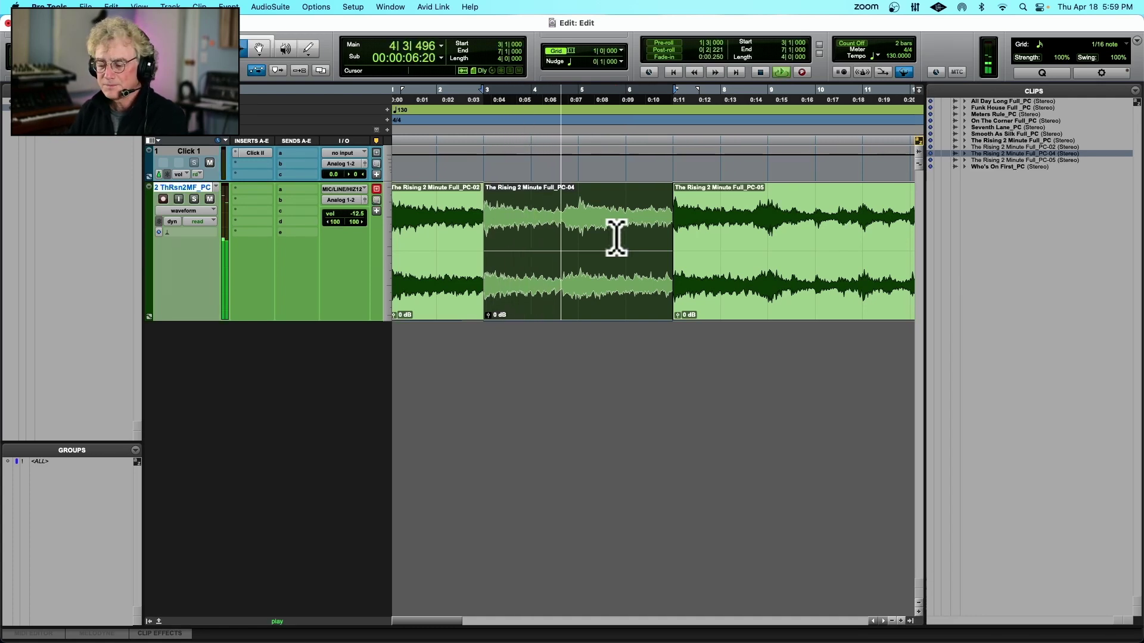
{"action": "key", "text": "space"}
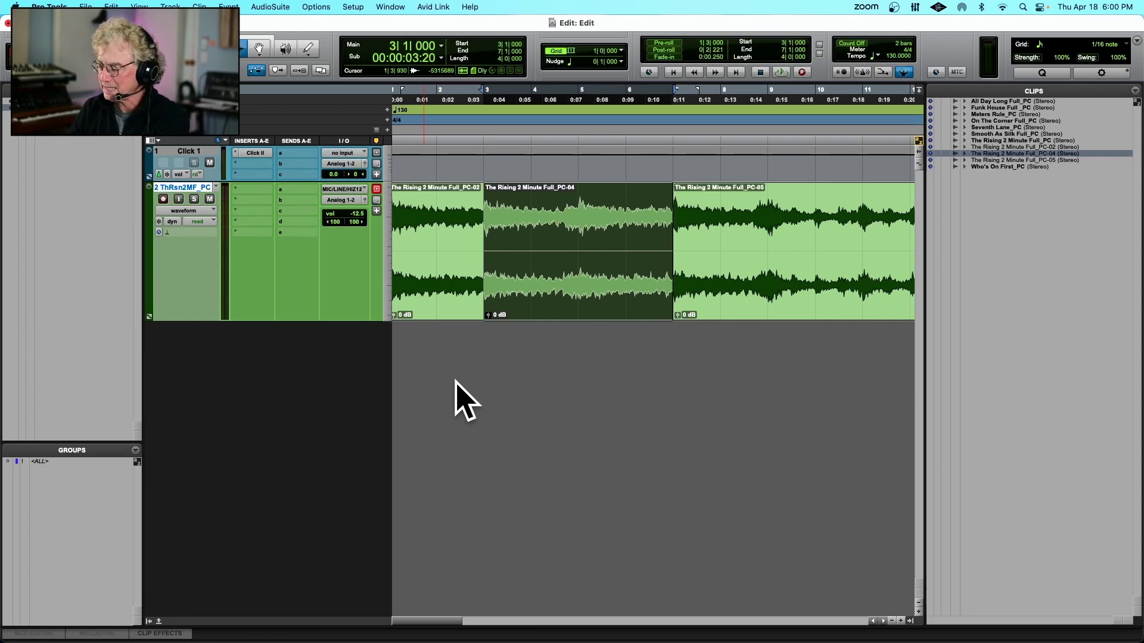
{"action": "key", "text": "Delete"}
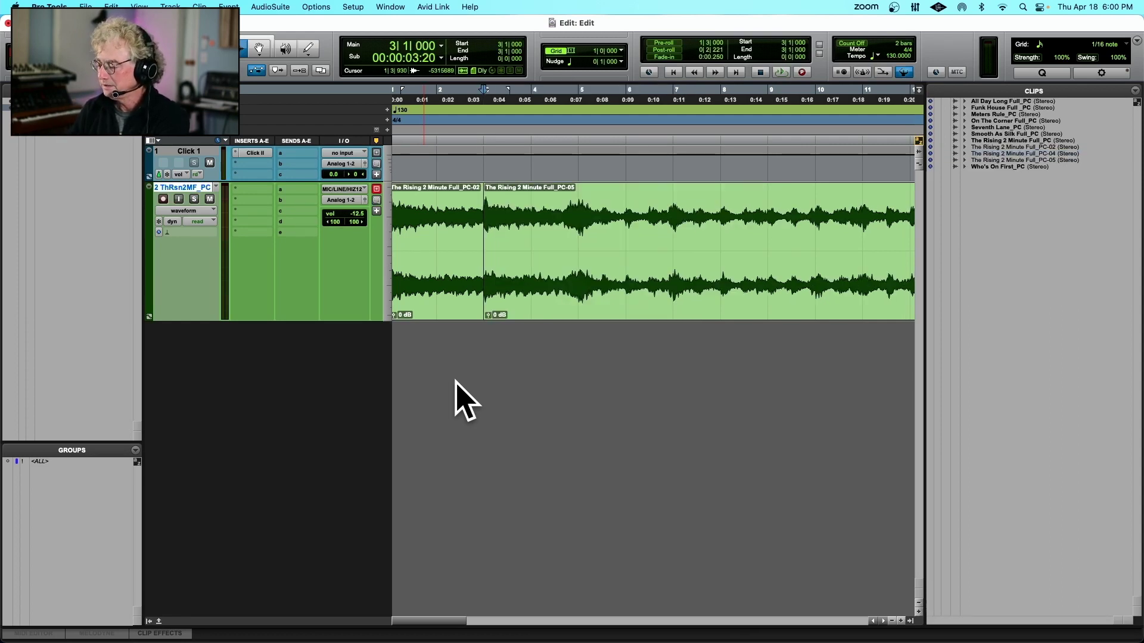
Play the track from the session start to check the edit at 3|1|000.
{"action": "key", "text": "Return"}
{"action": "key", "text": "space"}
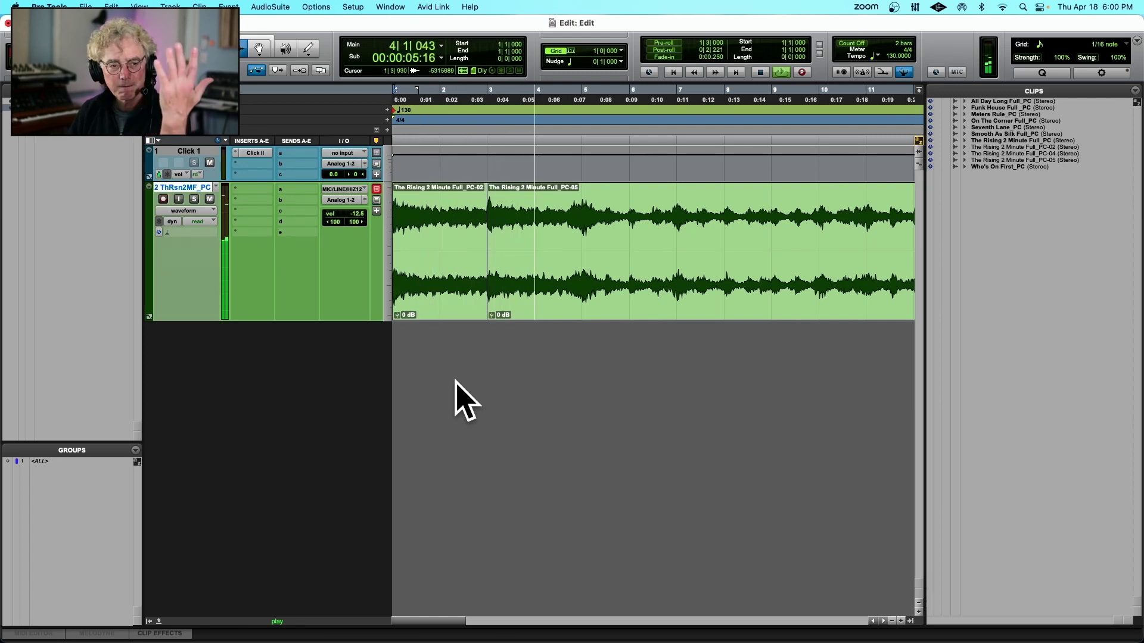
{"action": "key", "text": "space"}
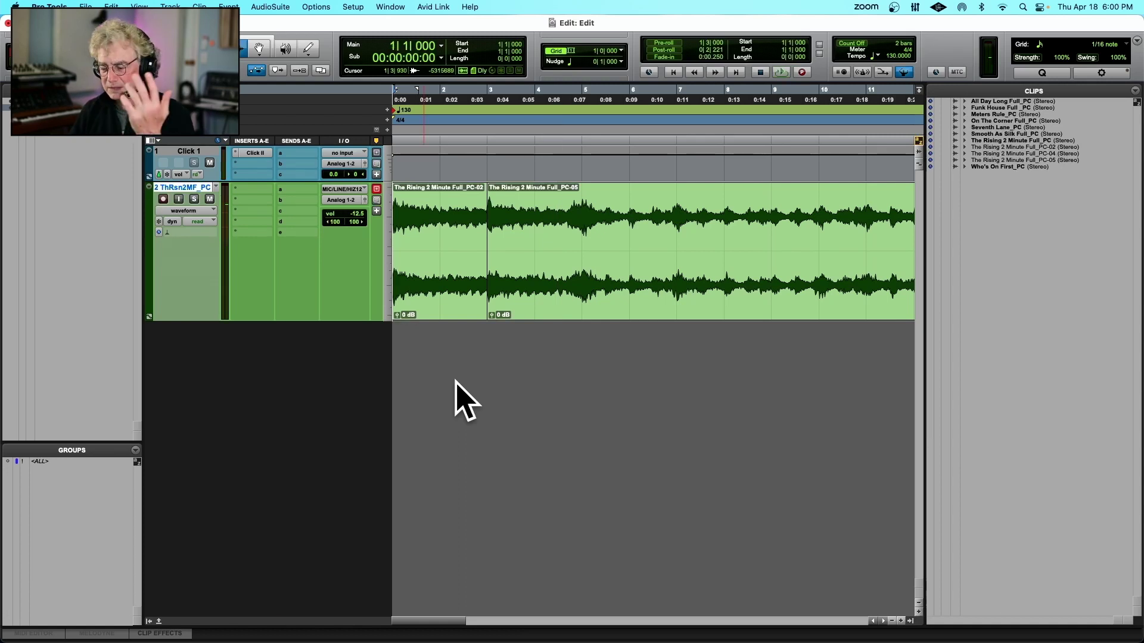
Audition the music from bars 5 and 7, and delete the four bars between 7|1|000 and 11|1|000.
{"action": "key", "text": "super+bracketright"}
{"action": "key", "text": "super+bracketright"}
{"action": "key", "text": "super+bracketright"}
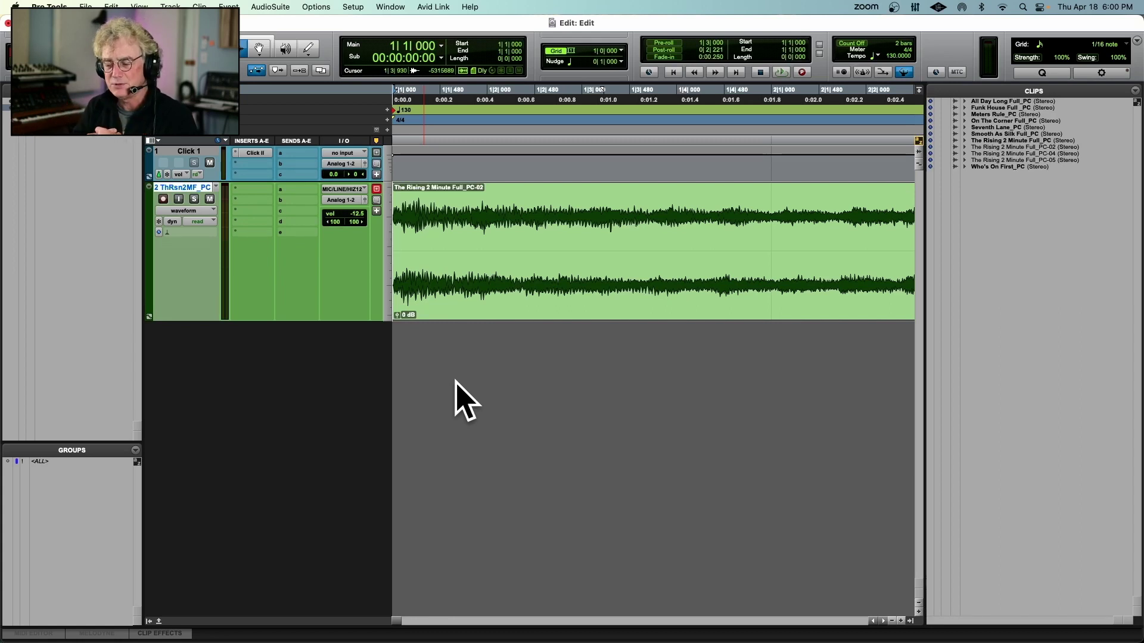
{"action": "key", "text": "super+bracketleft"}
{"action": "key", "text": "super+bracketleft"}
{"action": "key", "text": "super+bracketleft"}
{"action": "key", "text": "super+bracketleft"}
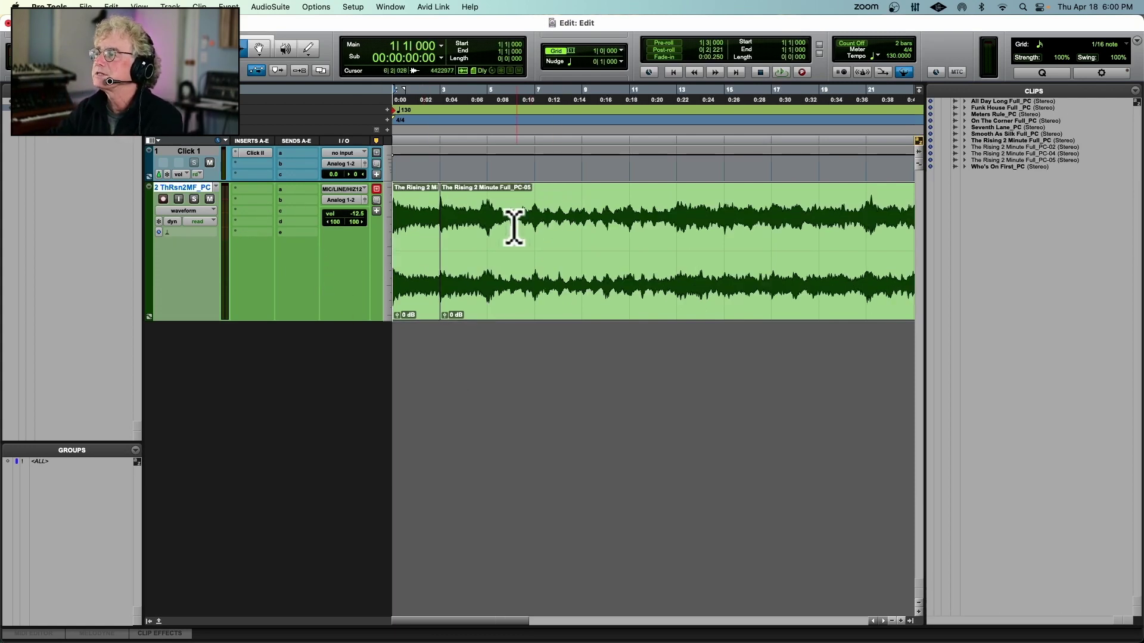
{"action": "left_click", "coordinate": [487, 225]}
{"action": "key", "text": "space"}
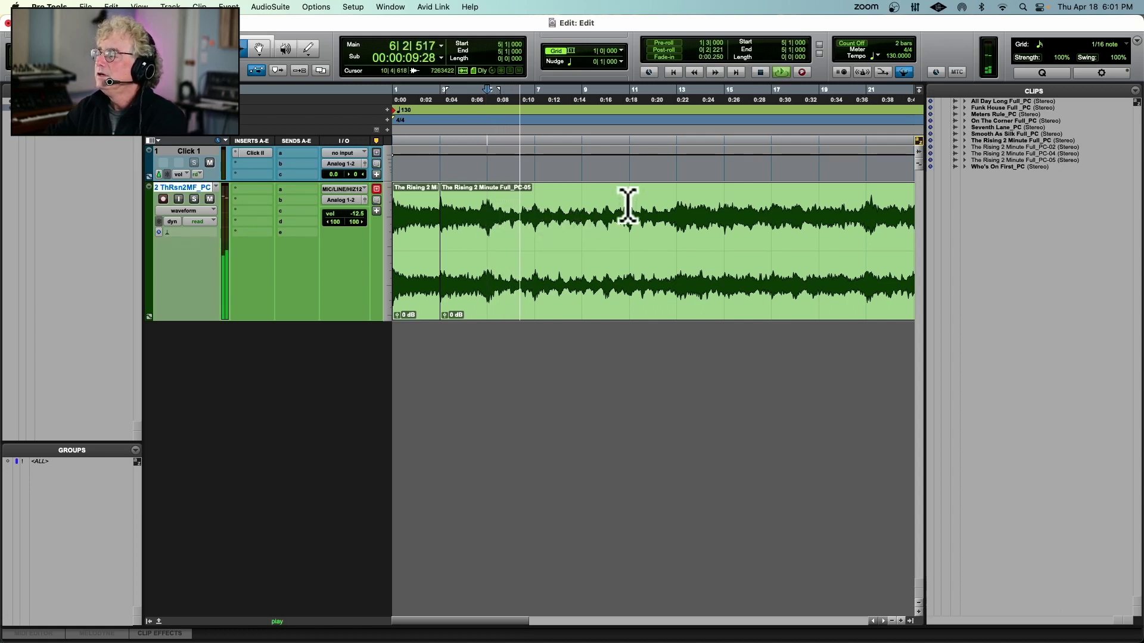
{"action": "left_click", "coordinate": [535, 225]}
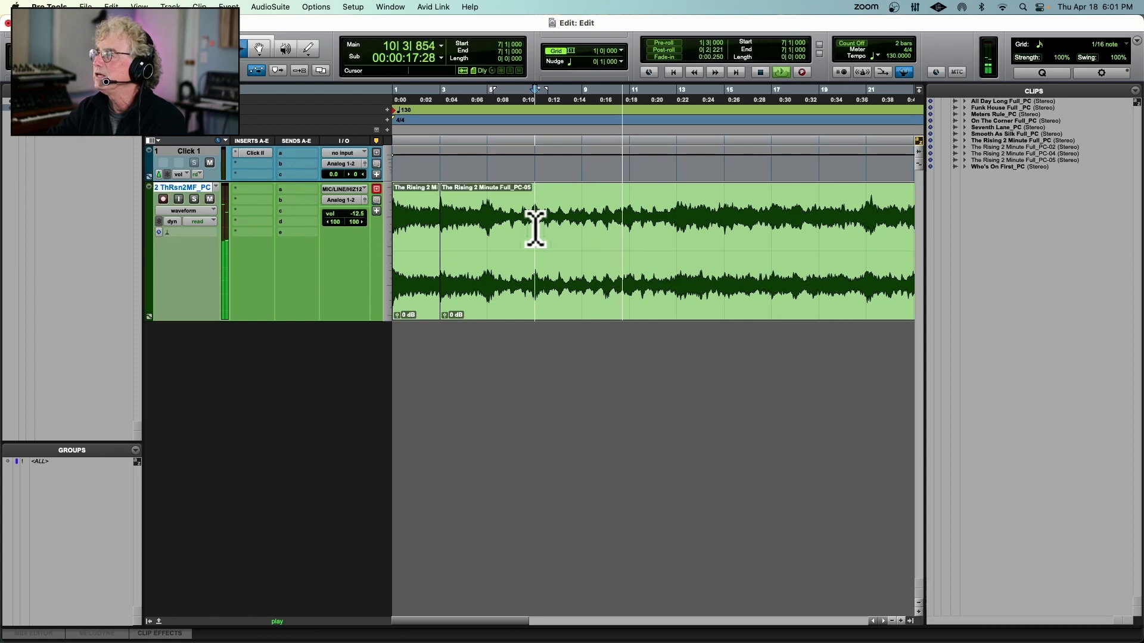
{"action": "left_click_drag", "start_coordinate": [534, 227], "coordinate": [632, 231]}
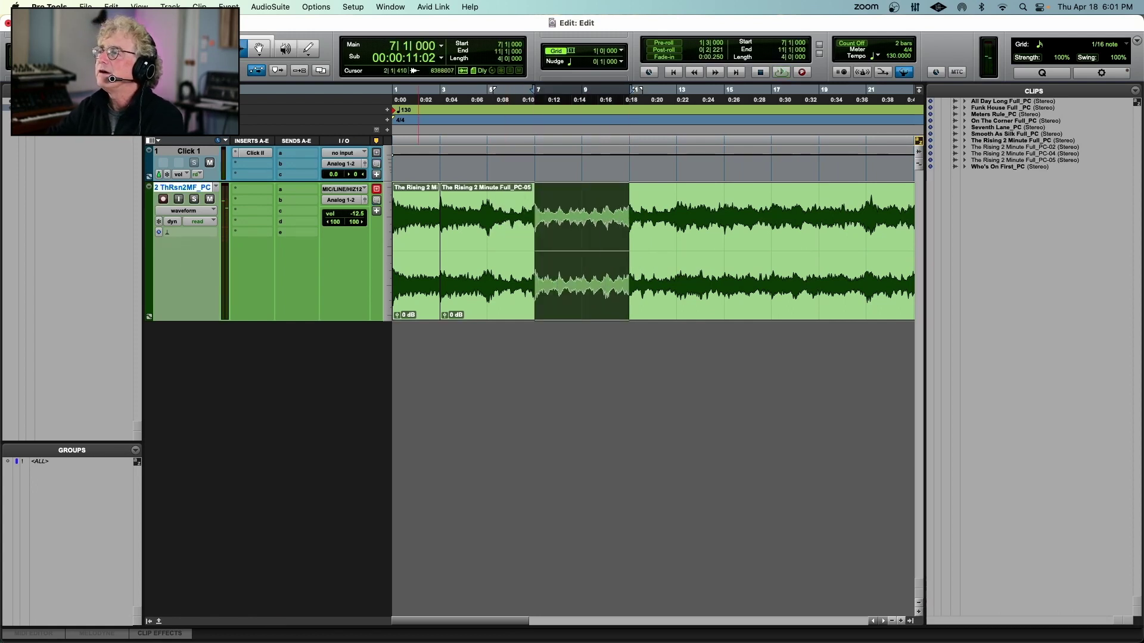
{"action": "key", "text": "Delete"}
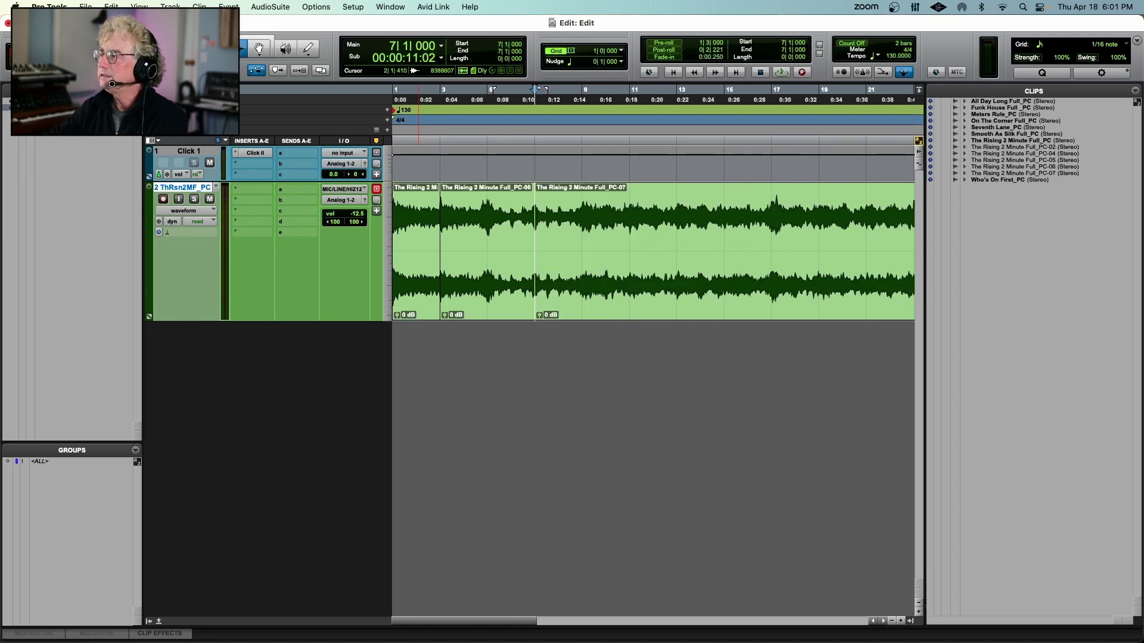
Play from 4|3|856 across the new edit at 7|1|000 to check the transition.
{"action": "left_click", "coordinate": [480, 234]}
{"action": "key", "text": "space"}
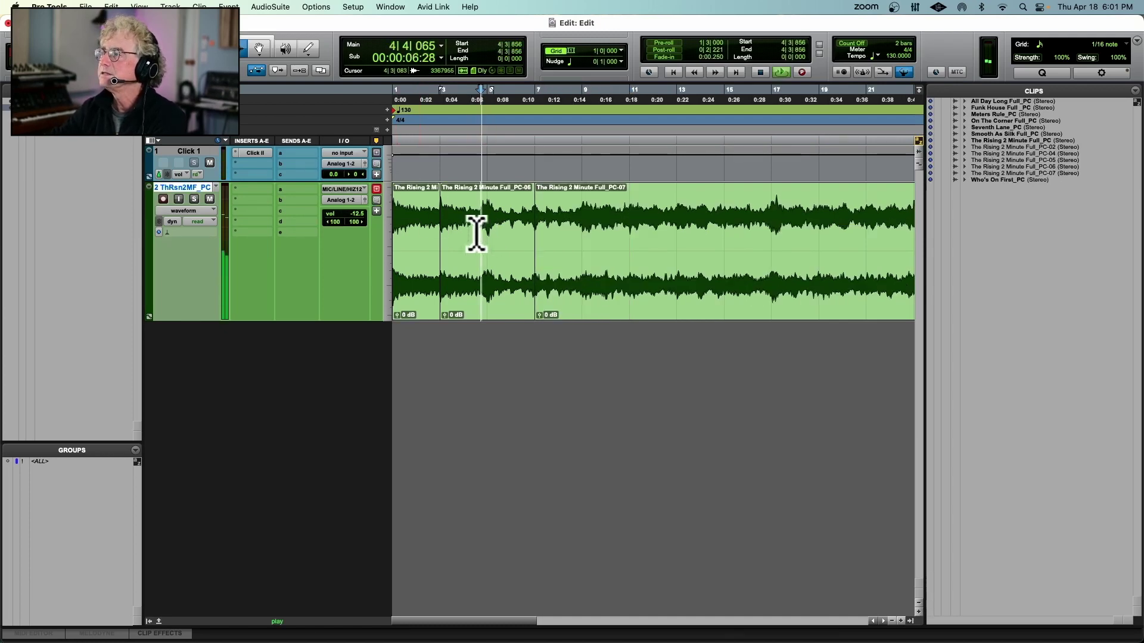
{"action": "key", "text": "super+bracketright"}
{"action": "key", "text": "super+bracketleft"}
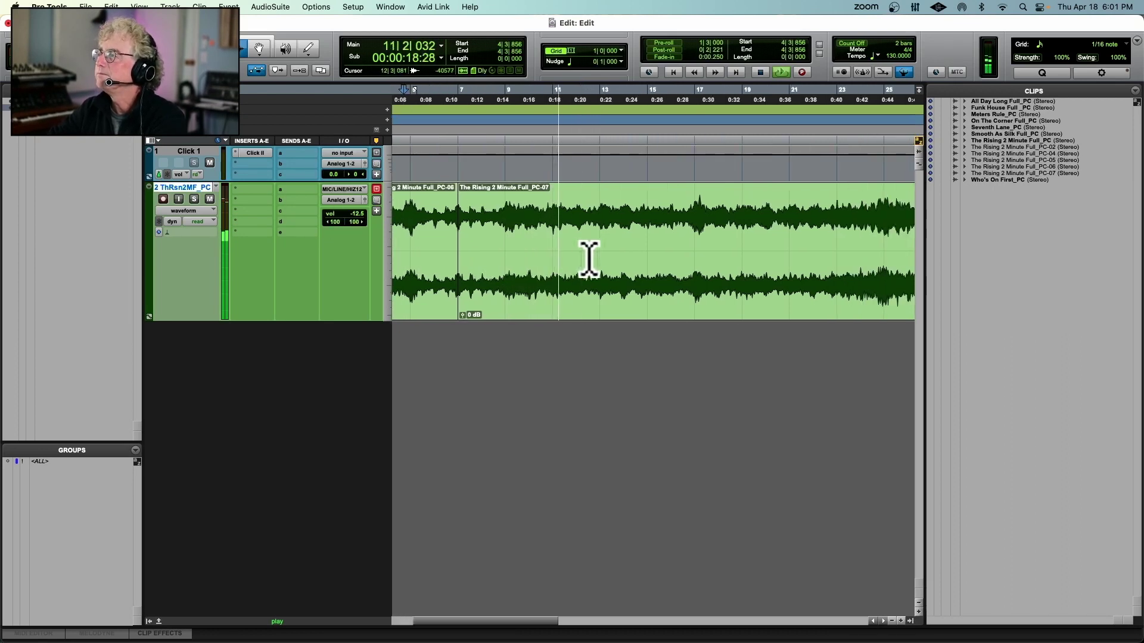
{"action": "key", "text": "super+bracketleft"}
{"action": "key", "text": "super+bracketleft"}
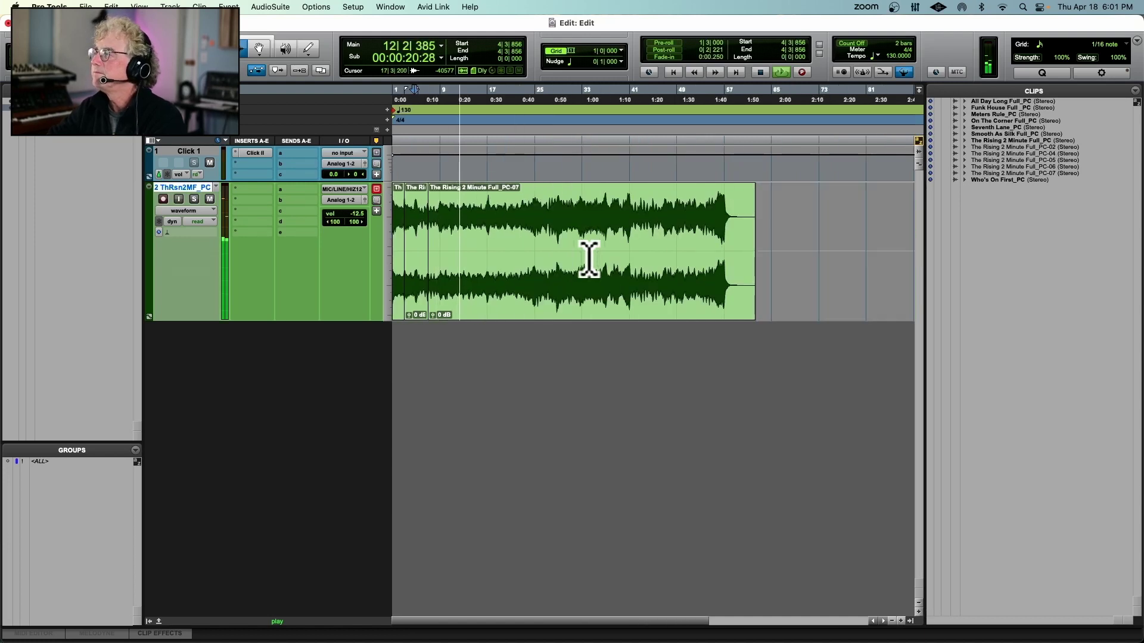
{"action": "key", "text": "space"}
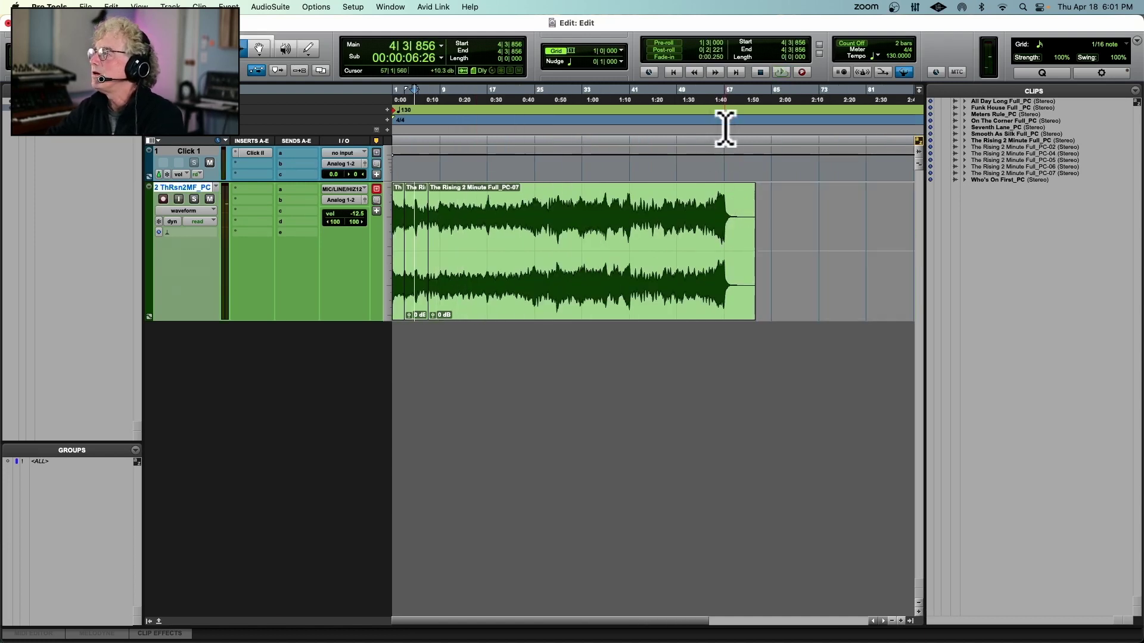
Audition the music from 12|1|000 and split the long clip at 29|1|000.
{"action": "left_click", "coordinate": [725, 201]}
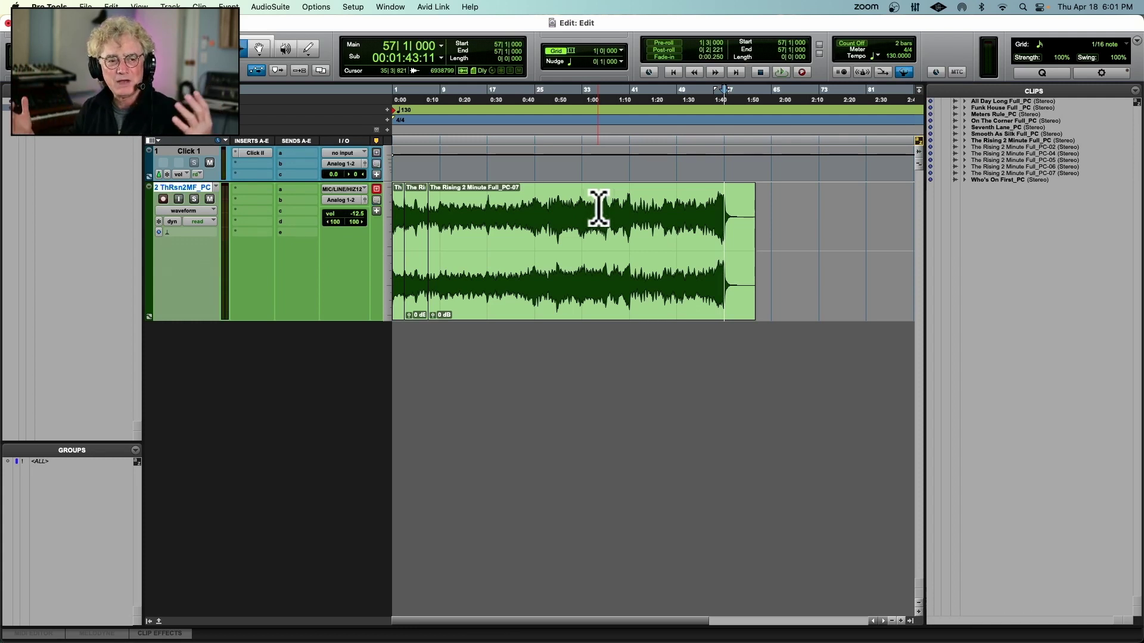
{"action": "left_click", "coordinate": [465, 221]}
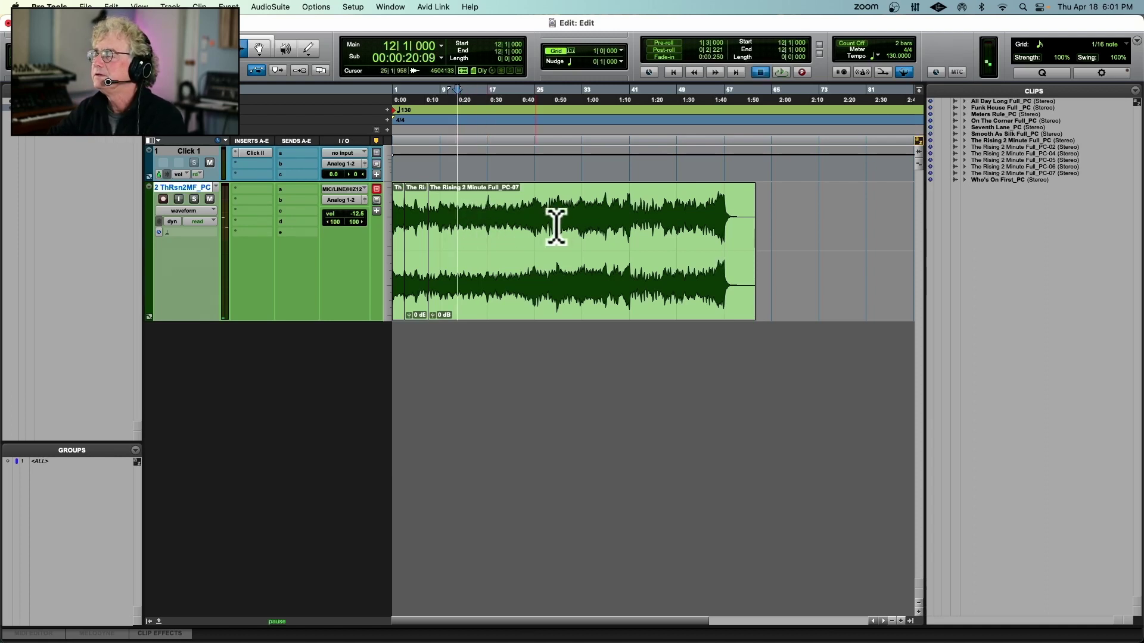
{"action": "key", "text": "space"}
{"action": "key", "text": "super+bracketright"}
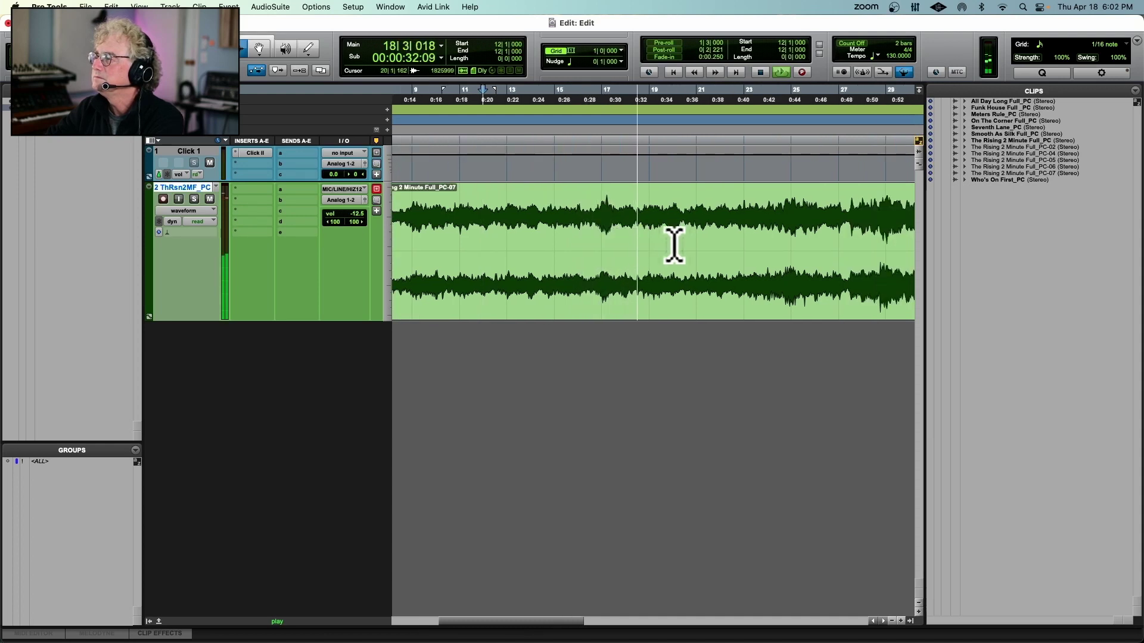
{"action": "key", "text": "super+bracketleft"}
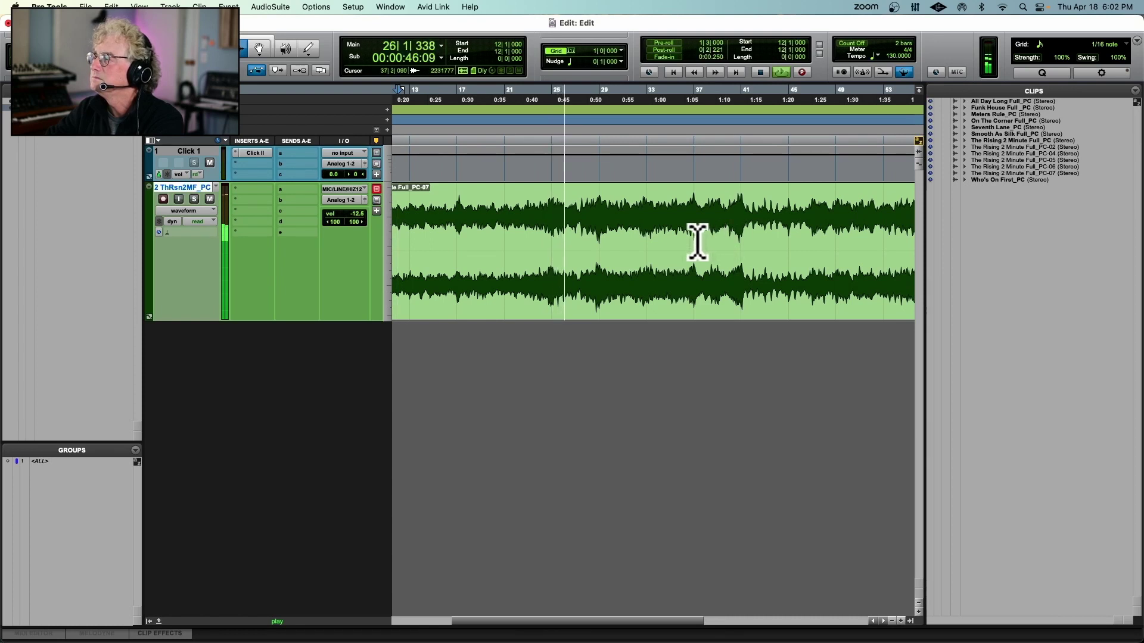
{"action": "key", "text": "space"}
{"action": "left_click", "coordinate": [600, 223]}
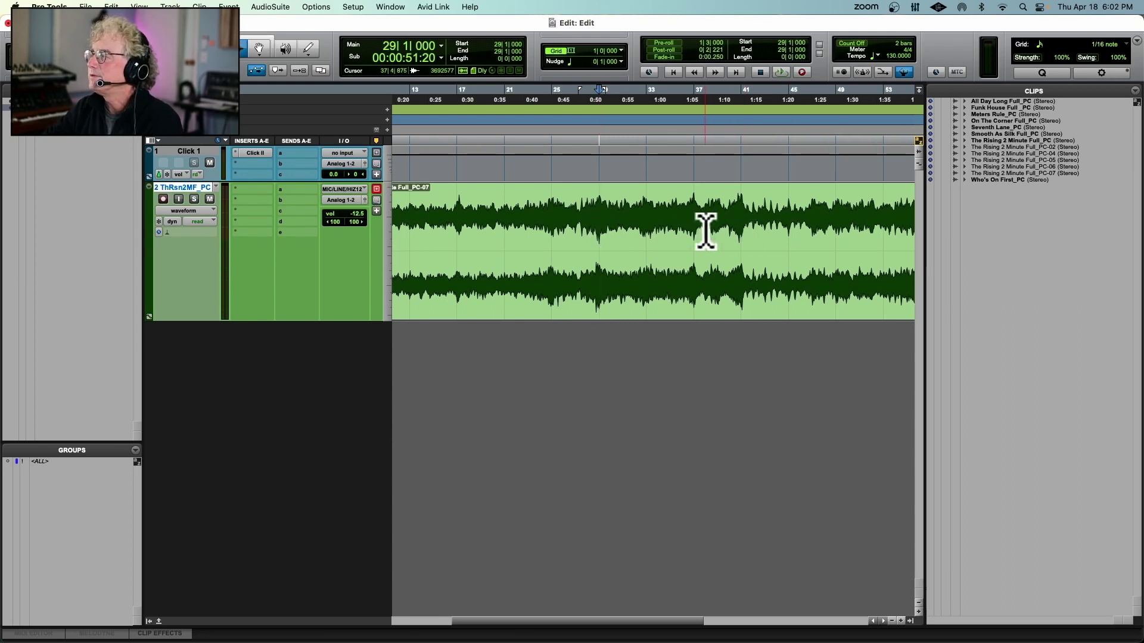
{"action": "key", "text": "super+e"}
Split the clip at 41|1|000 and delete the section between 29|1|000 and 41|1|000.
{"action": "scroll", "coordinate": [705, 229], "scroll_direction": "right", "scroll_amount": 5}
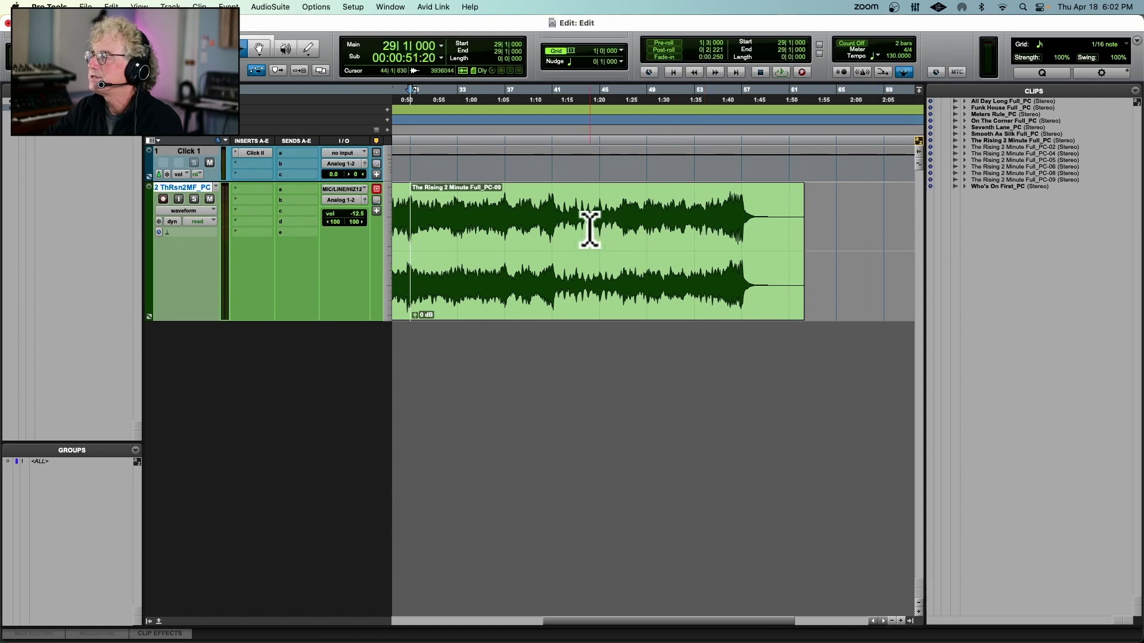
{"action": "left_click", "coordinate": [554, 224]}
{"action": "key", "text": "space"}
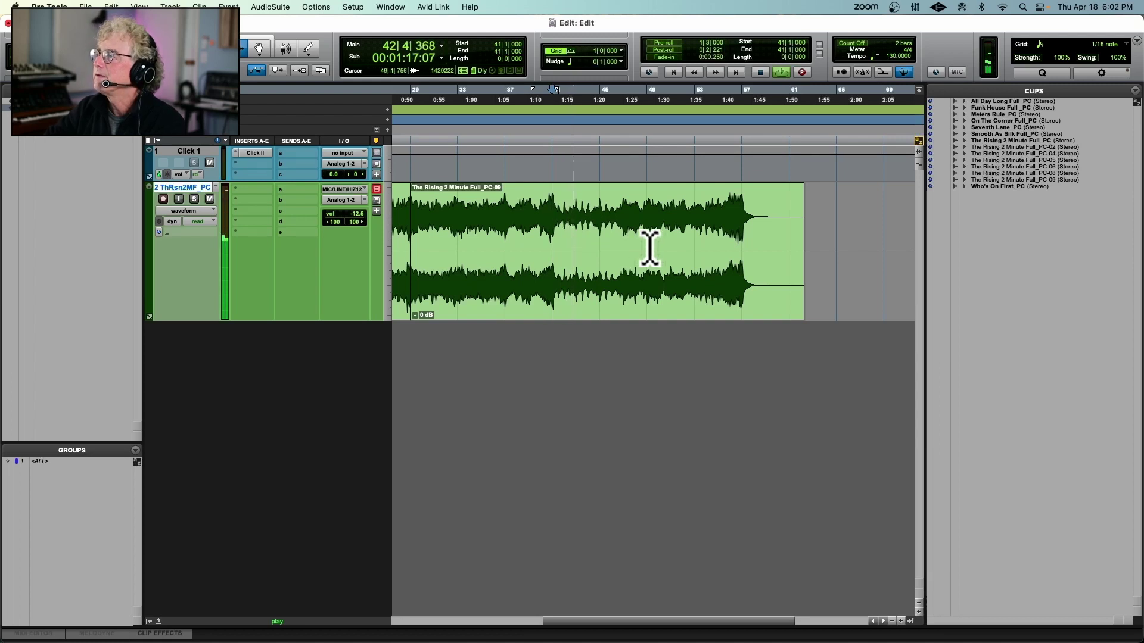
{"action": "key", "text": "super+e"}
{"action": "key", "text": "space"}
{"action": "double_click", "coordinate": [504, 241]}
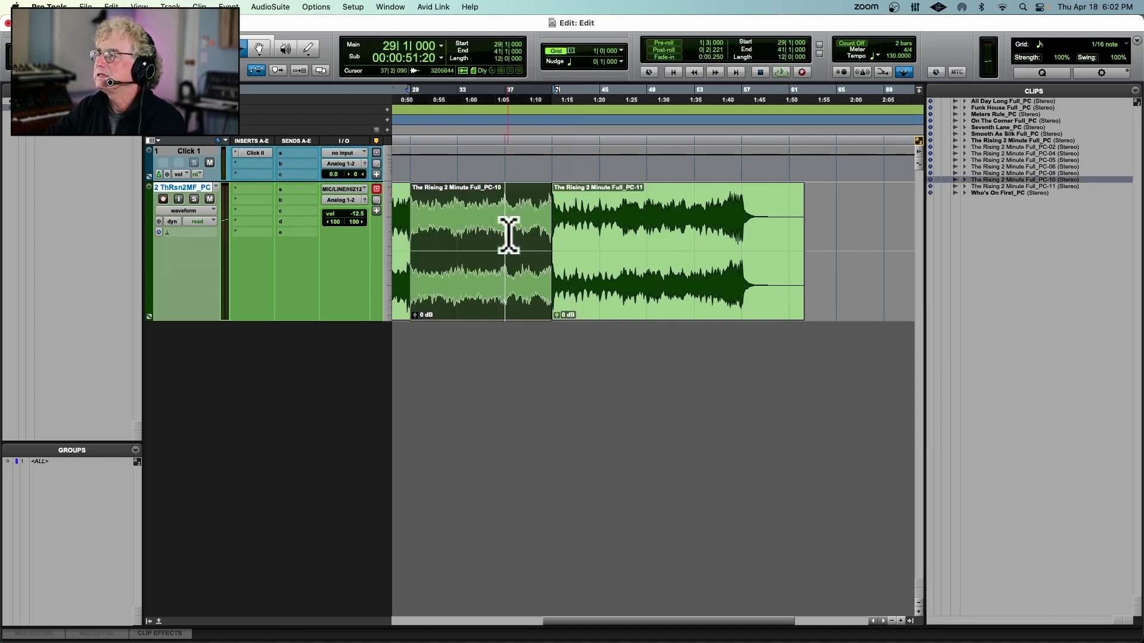
{"action": "scroll", "coordinate": [509, 235], "scroll_direction": "right", "scroll_amount": 2}
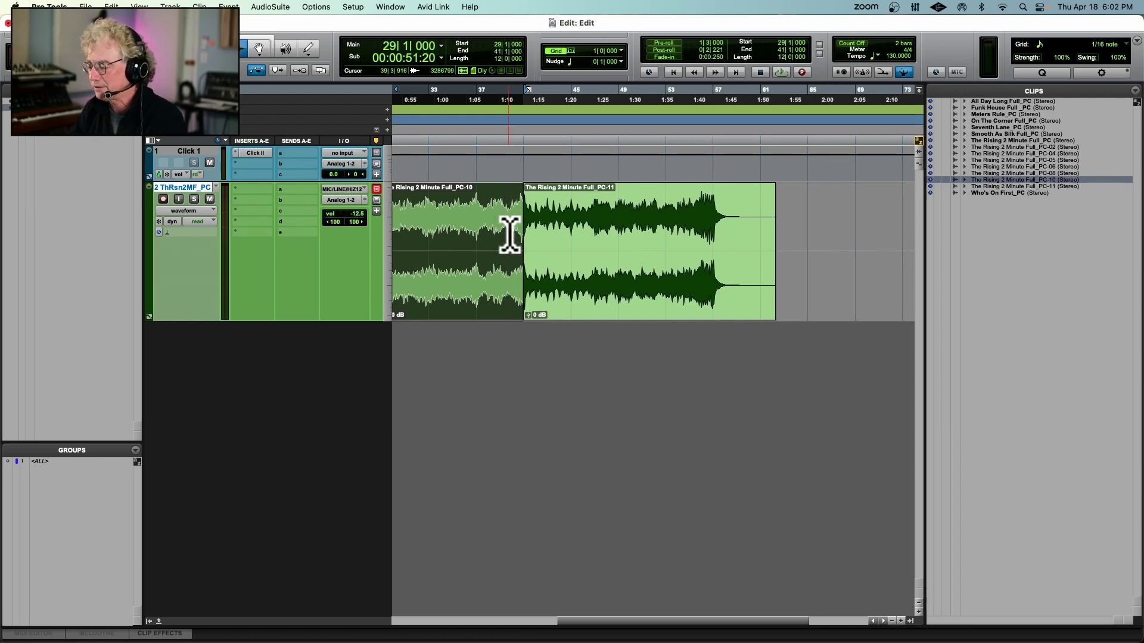
{"action": "key", "text": "Delete"}
Play from 27|4|250 across the edit at 29|1|000 and on toward the ending to check the transition.
{"action": "scroll", "coordinate": [509, 230], "scroll_direction": "left", "scroll_amount": 5}
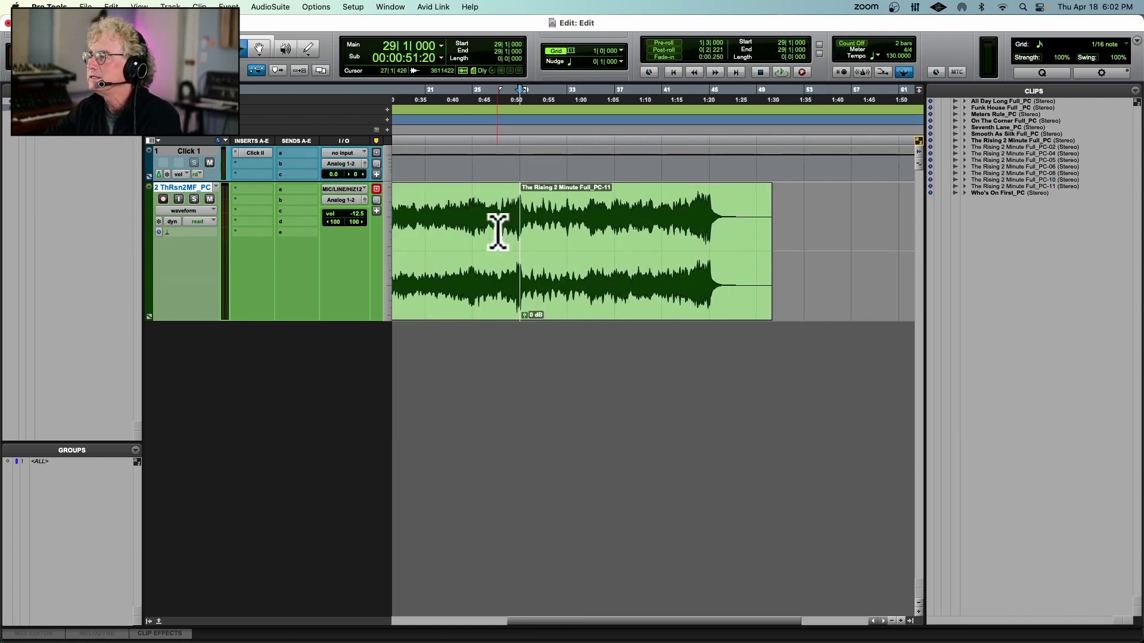
{"action": "left_click", "coordinate": [506, 228]}
{"action": "key", "text": "space"}
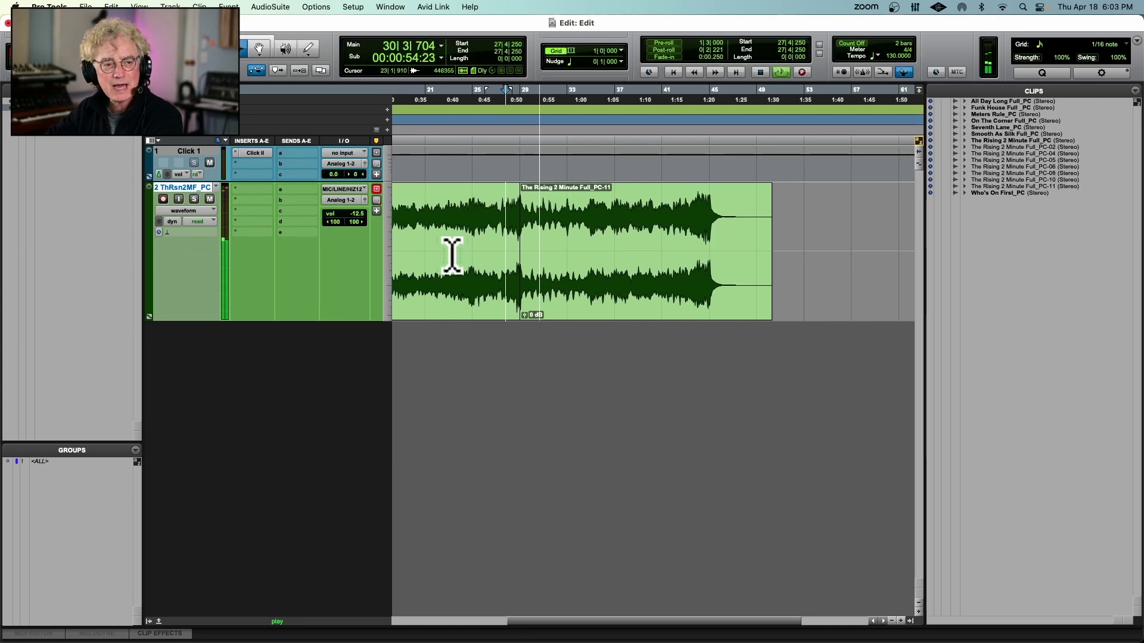
{"action": "key", "text": "space"}
{"action": "key", "text": "super+bracketright"}
{"action": "key", "text": "super+bracketright"}
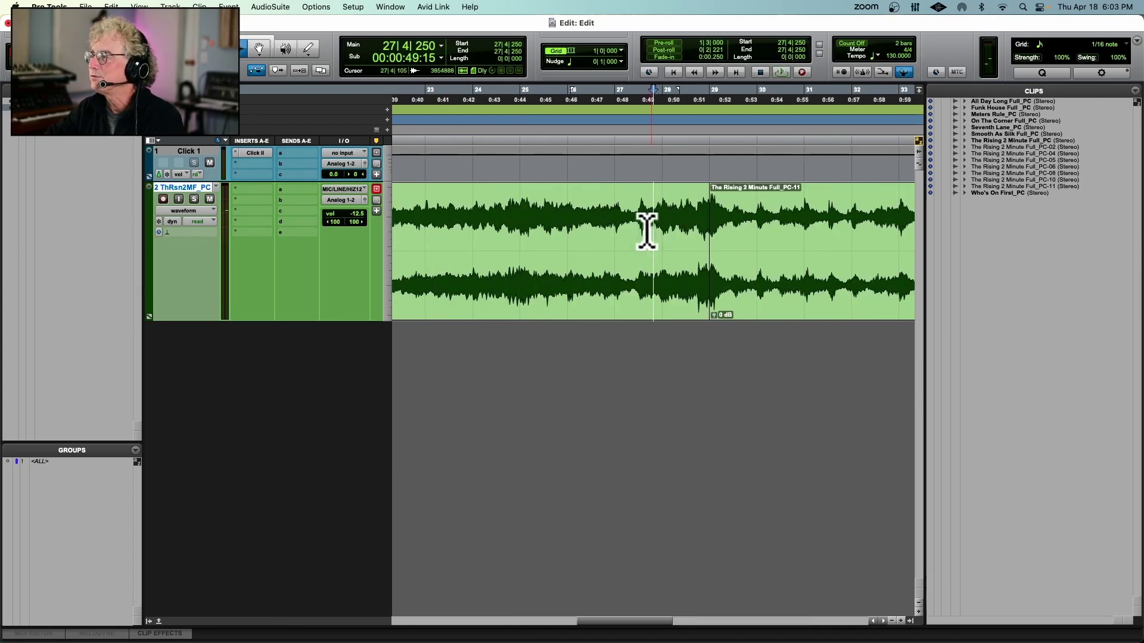
{"action": "key", "text": "super+bracketleft"}
{"action": "key", "text": "super+bracketleft"}
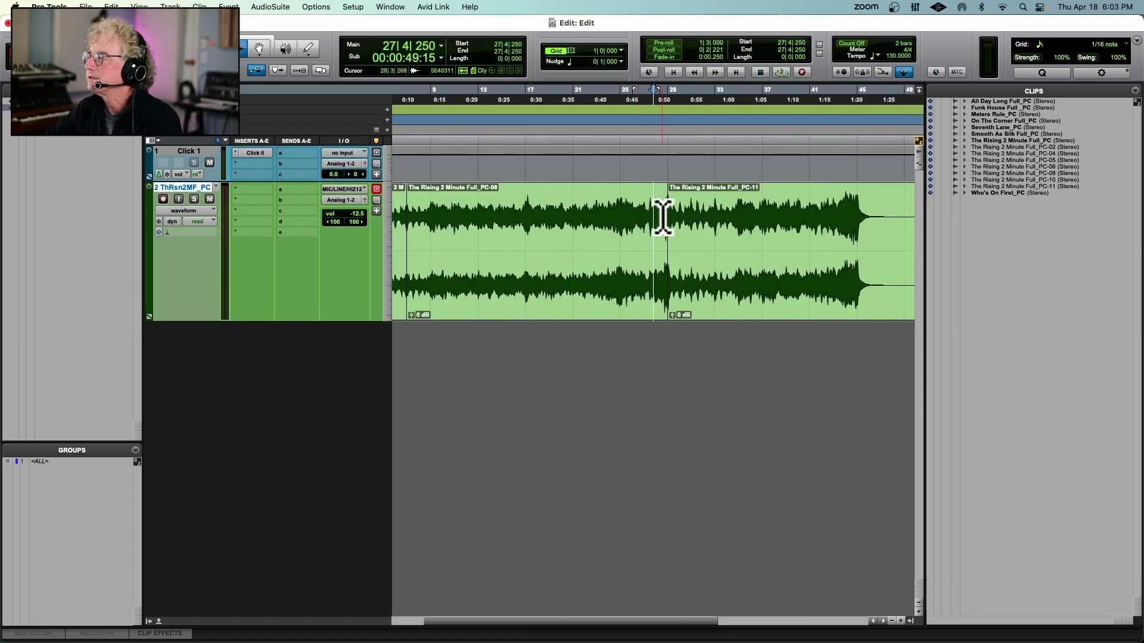
{"action": "key", "text": "space"}
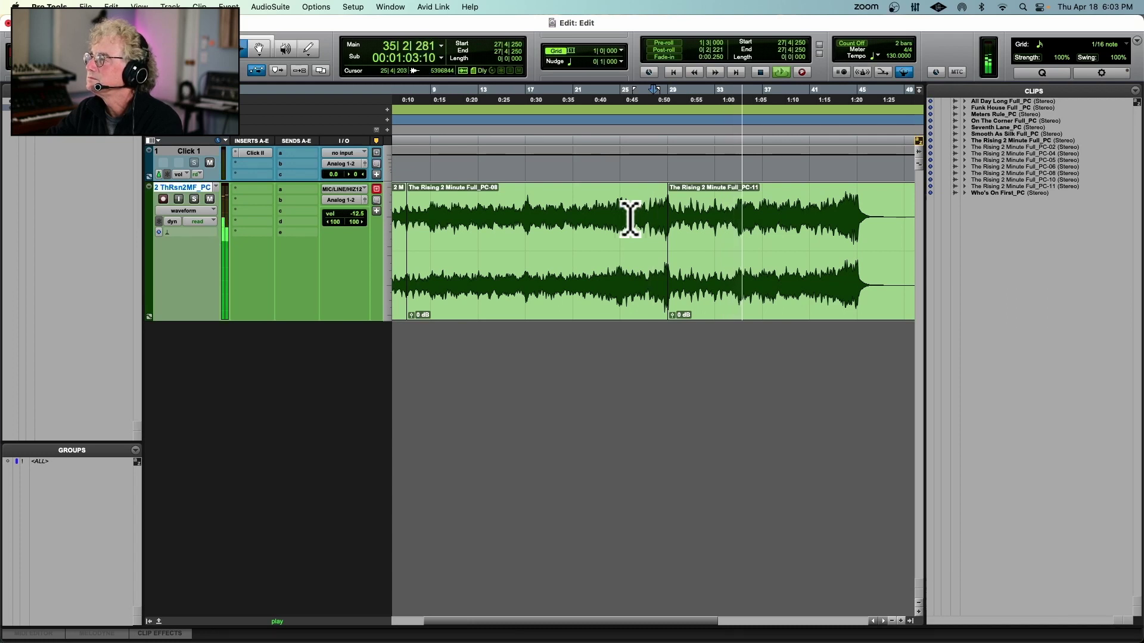
{"action": "scroll", "coordinate": [655, 218], "scroll_direction": "right", "scroll_amount": 3}
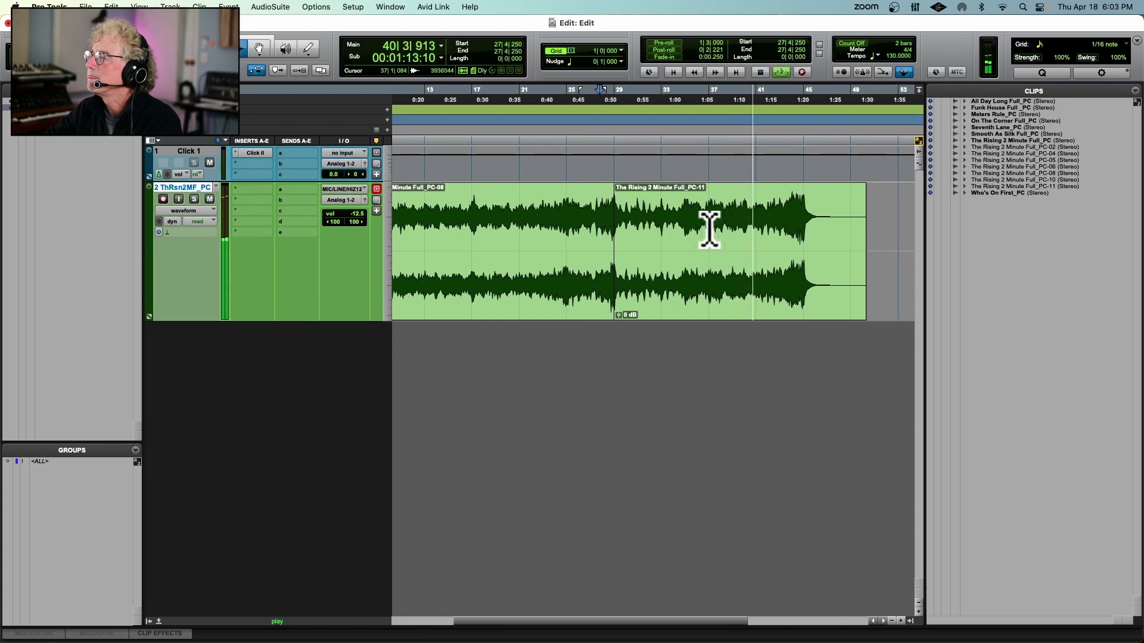
{"action": "key", "text": "space"}
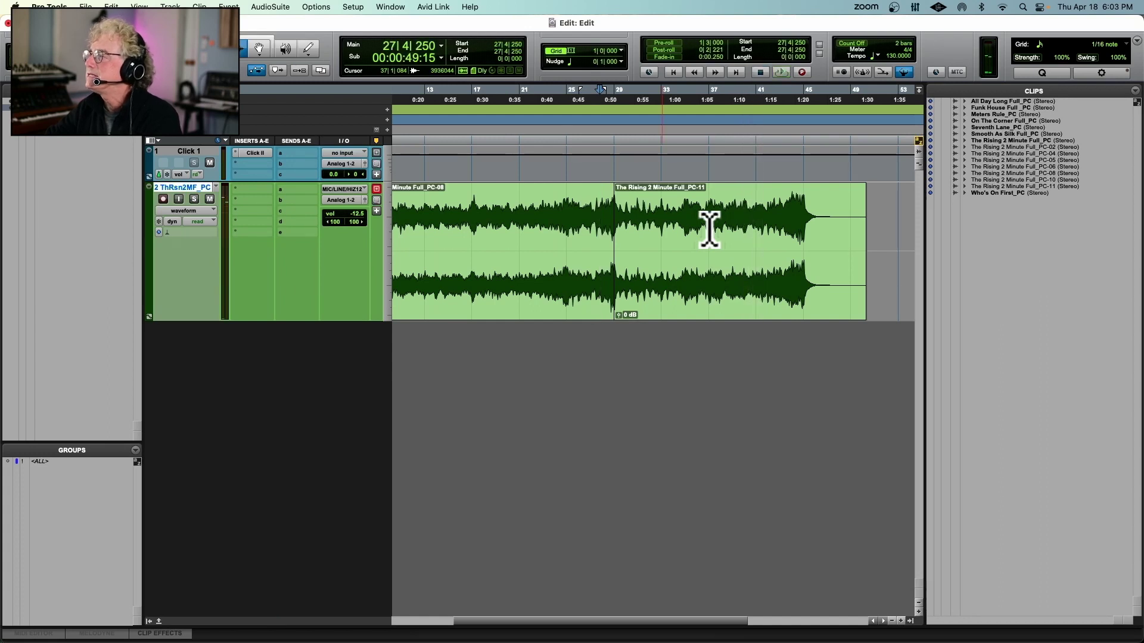
Audition the music from 11|1|000 and from 7|1|000, and split the long clip at 13|1|000.
{"action": "left_click", "coordinate": [483, 231]}
{"action": "key", "text": "space"}
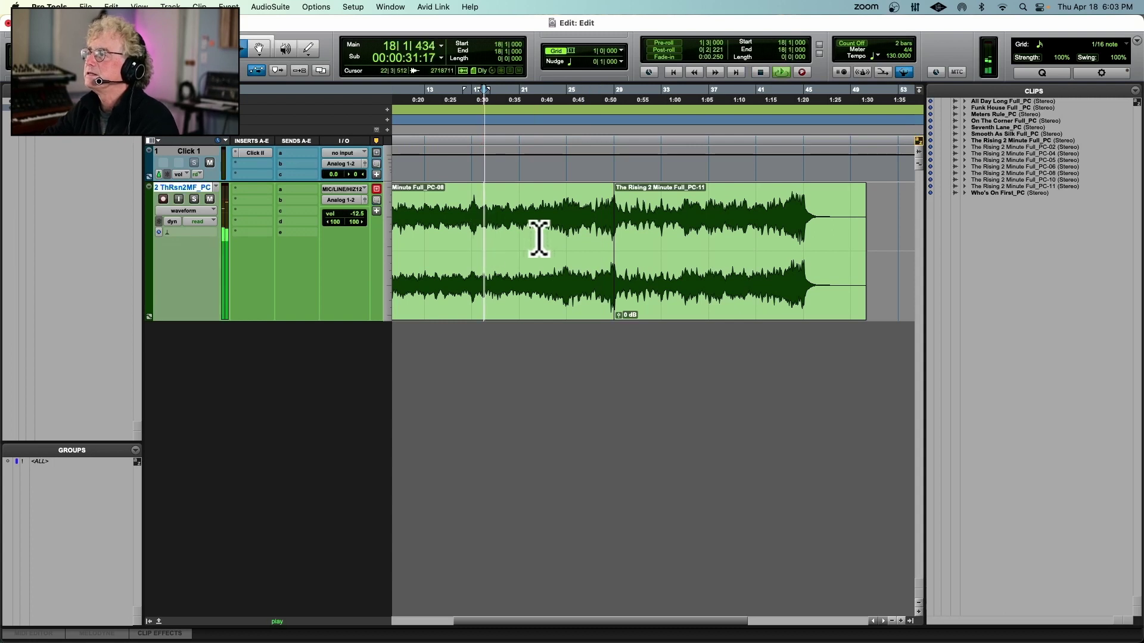
{"action": "scroll", "coordinate": [485, 238], "scroll_direction": "left", "scroll_amount": 2}
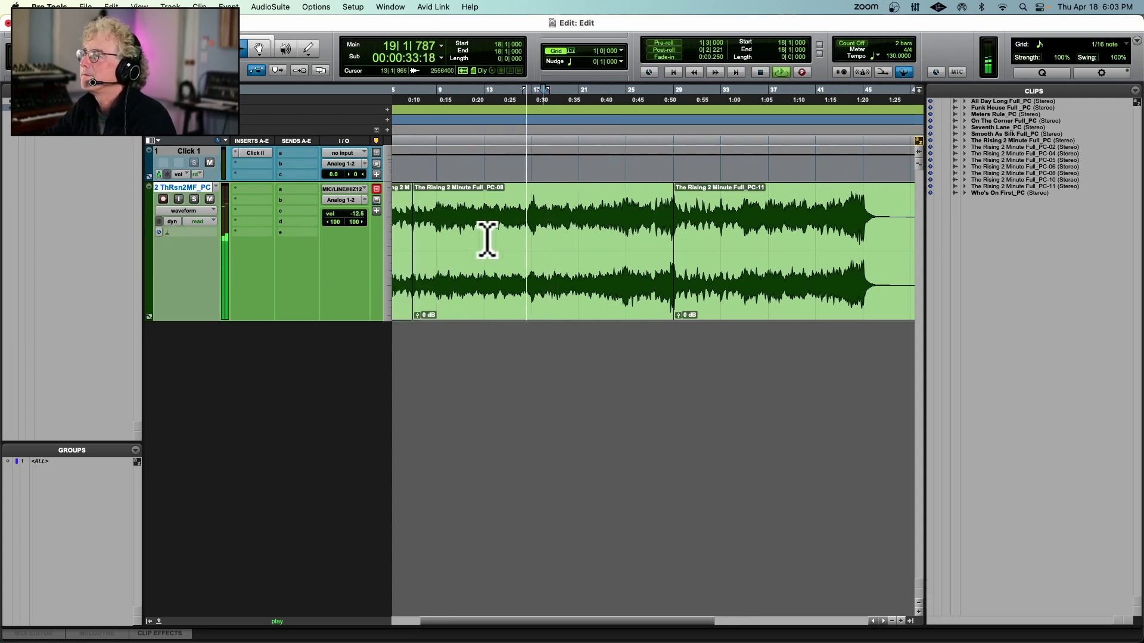
{"action": "left_click", "coordinate": [464, 229]}
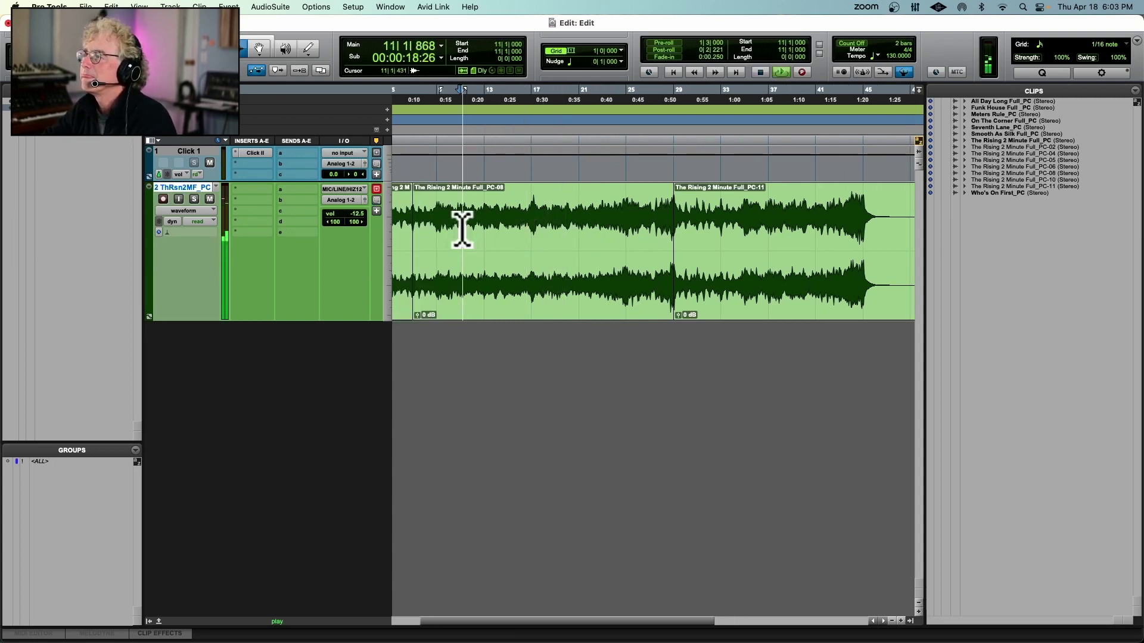
{"action": "scroll", "coordinate": [462, 229], "scroll_direction": "left", "scroll_amount": 2}
{"action": "left_click", "coordinate": [465, 228]}
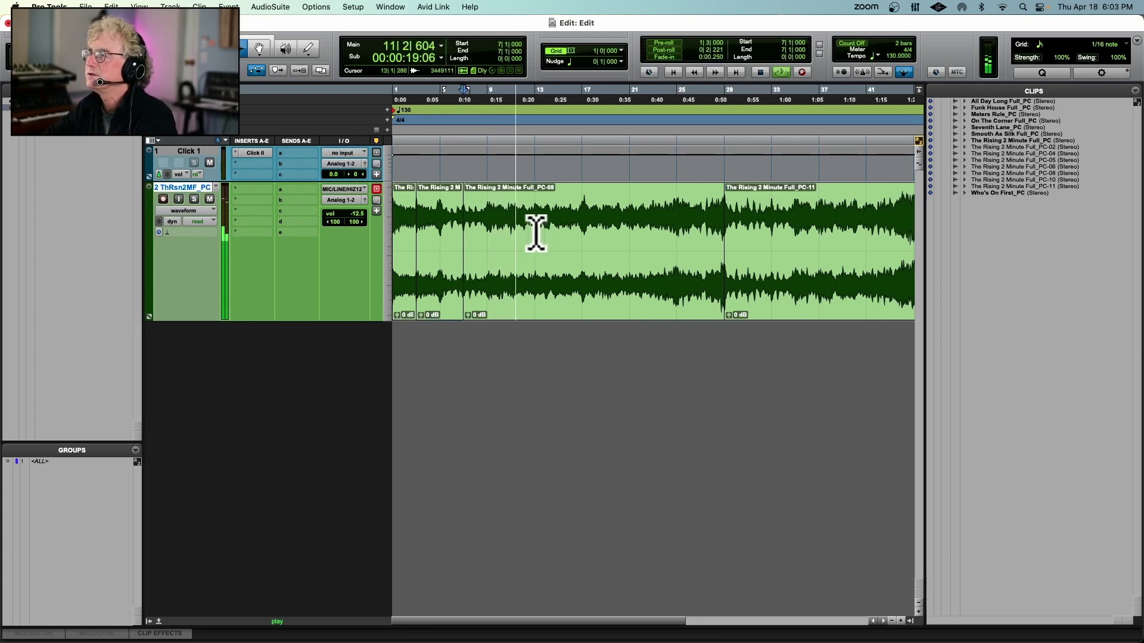
{"action": "scroll", "coordinate": [533, 235], "scroll_direction": "right", "scroll_amount": 1}
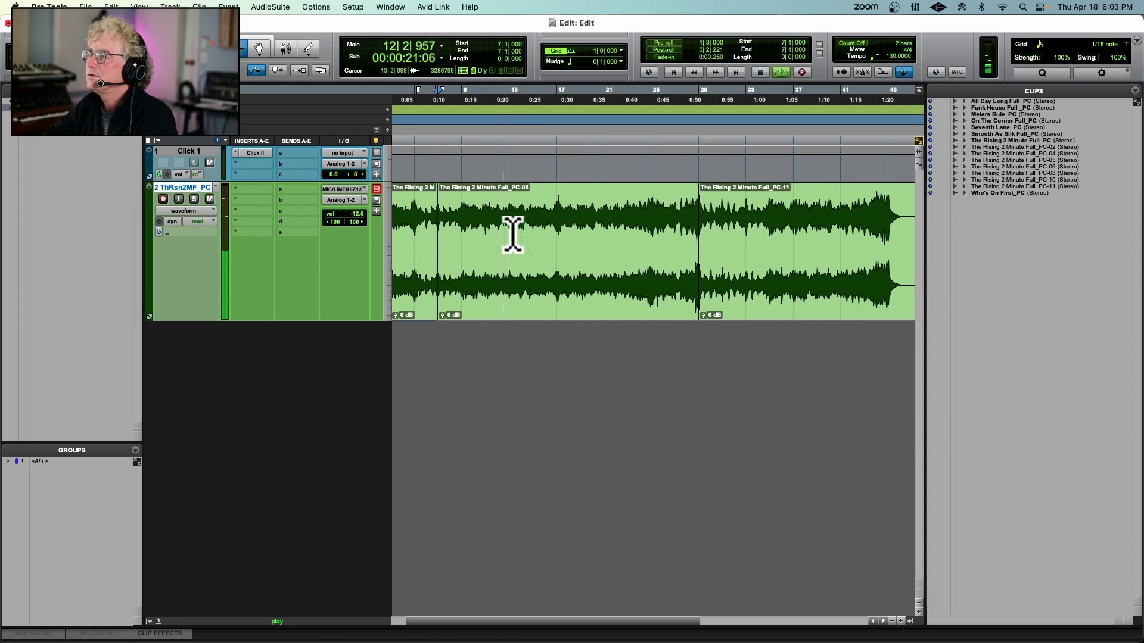
{"action": "left_click", "coordinate": [510, 237]}
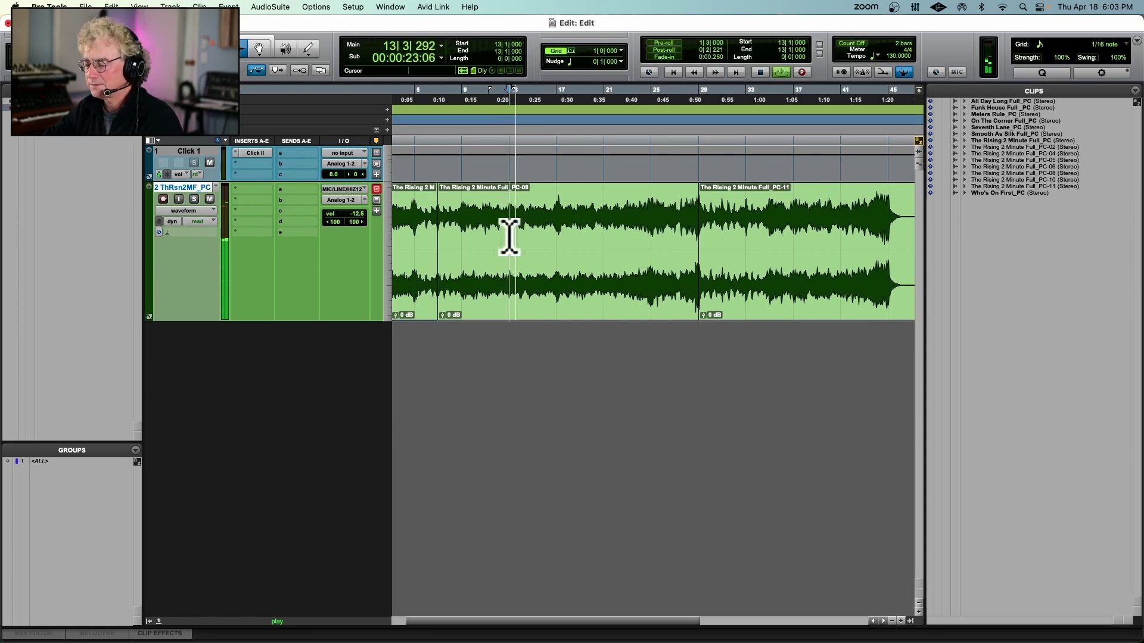
{"action": "key", "text": "super+e"}
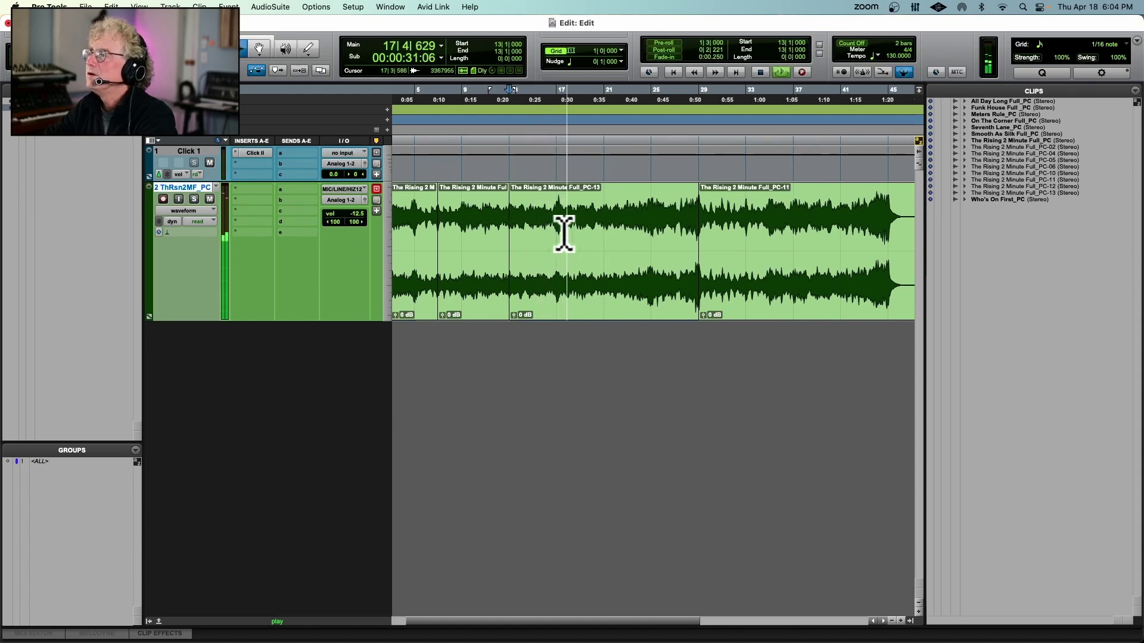
Split the clip at 21|1|000 and delete the section between 13|1|000 and 21|1|000.
{"action": "left_click", "coordinate": [604, 243]}
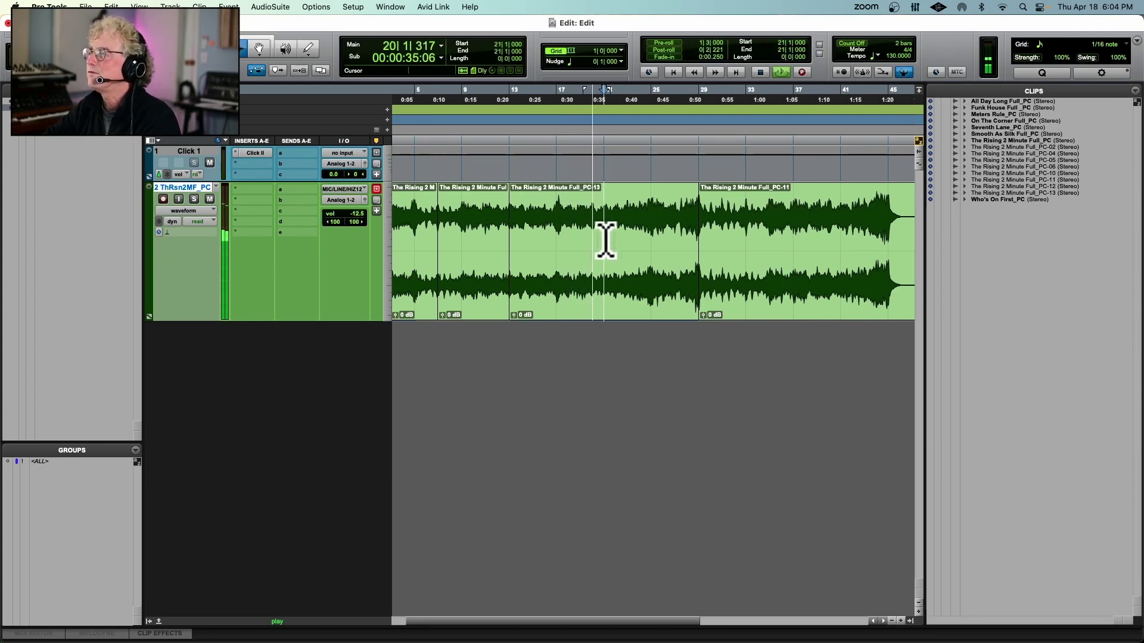
{"action": "key", "text": "super+e"}
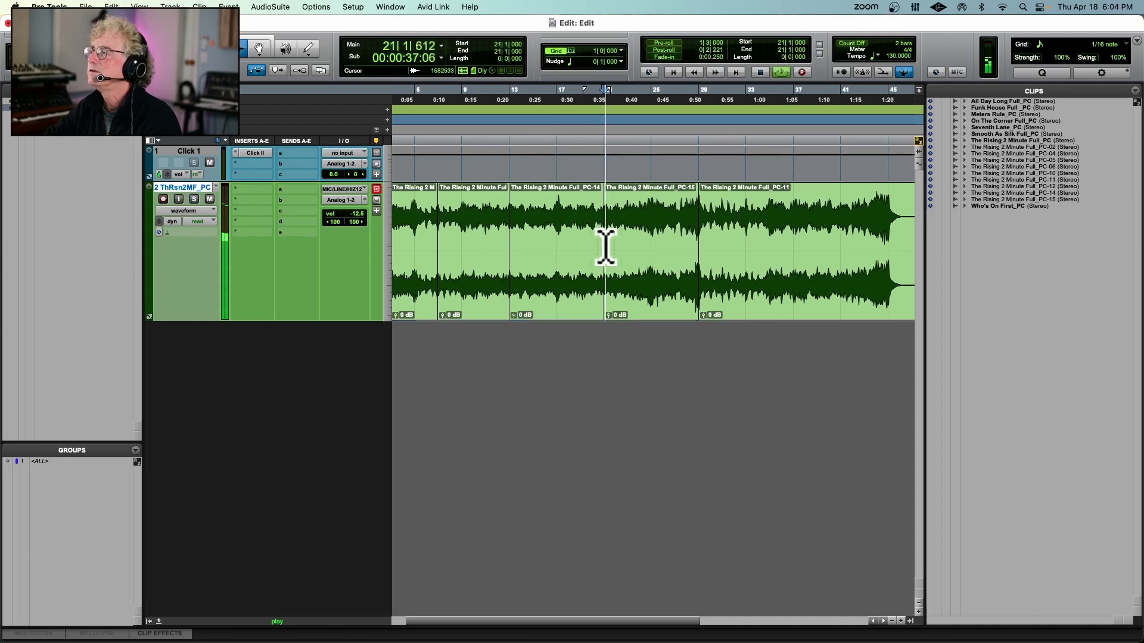
{"action": "key", "text": "space"}
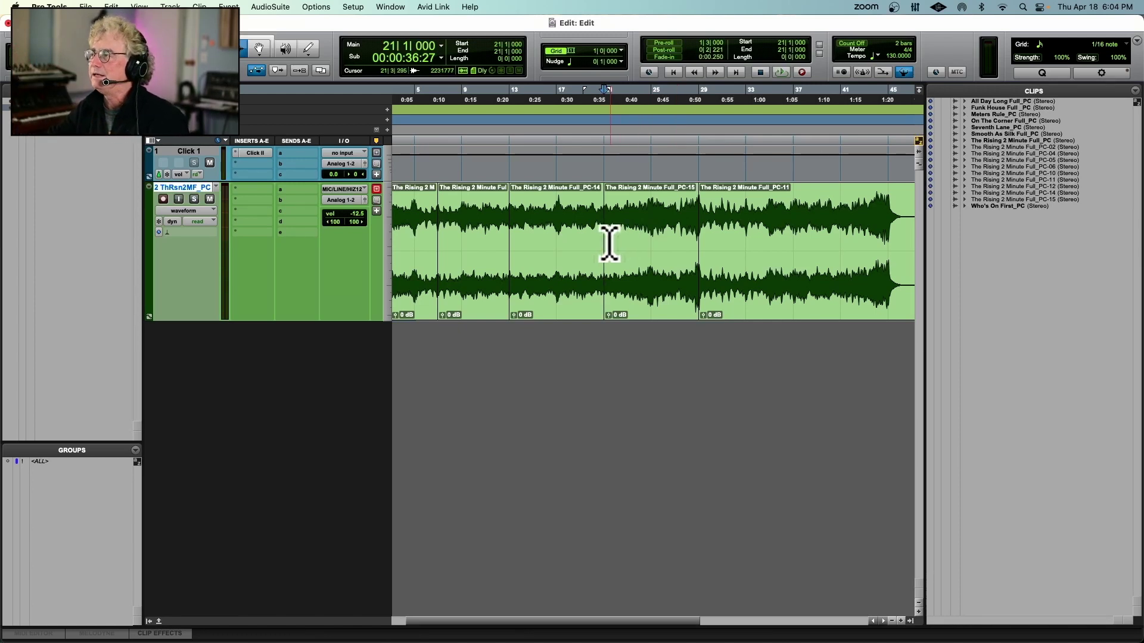
{"action": "left_click", "coordinate": [560, 253]}
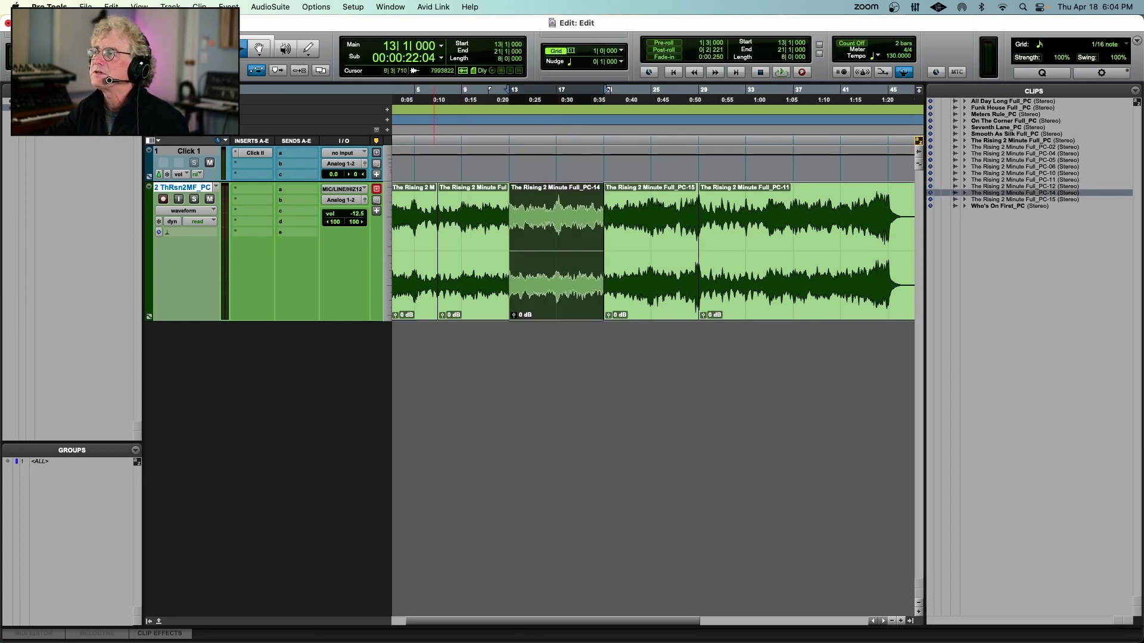
{"action": "key", "text": "Delete"}
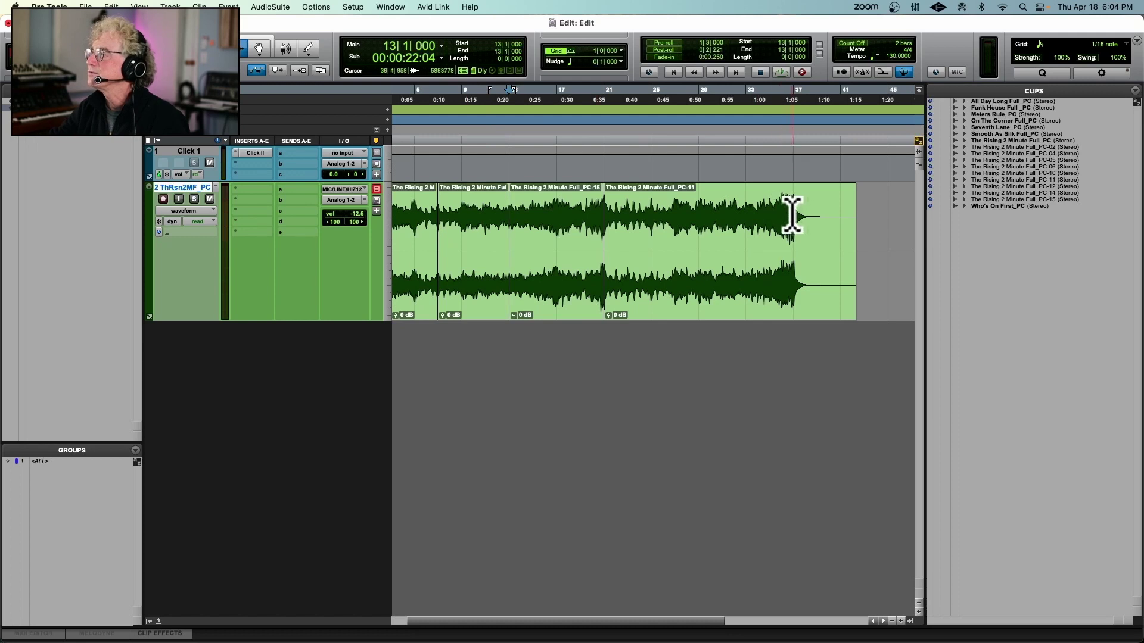
Play from 12|2|847 across the edit at 13|1|000 and on past 21|1|000 to check the transitions.
{"action": "left_click", "coordinate": [506, 241]}
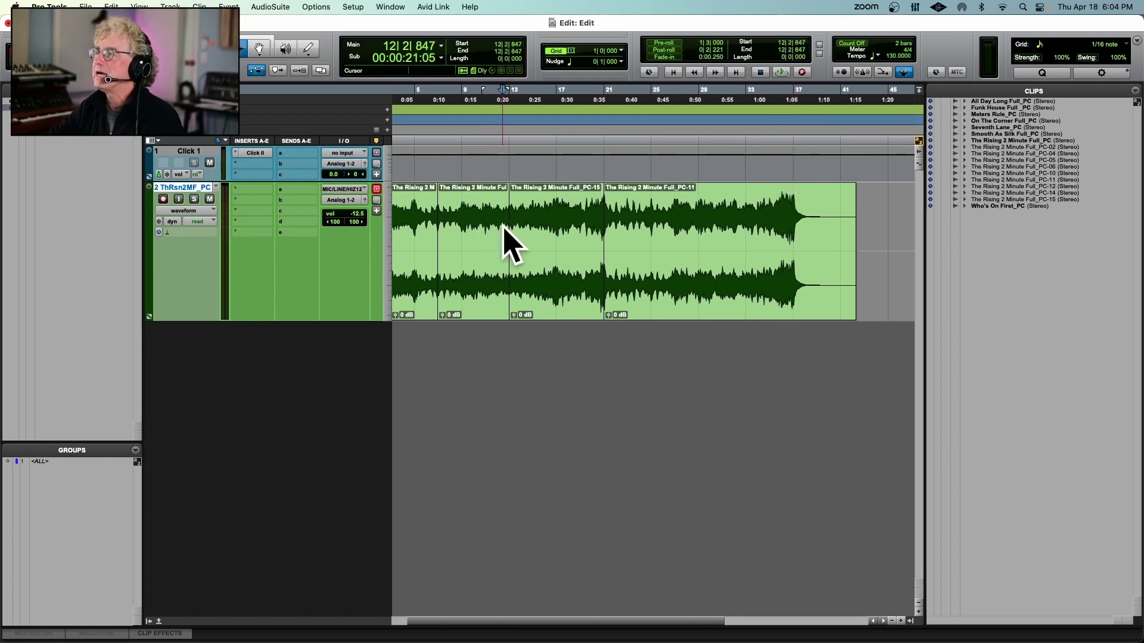
{"action": "key", "text": "space"}
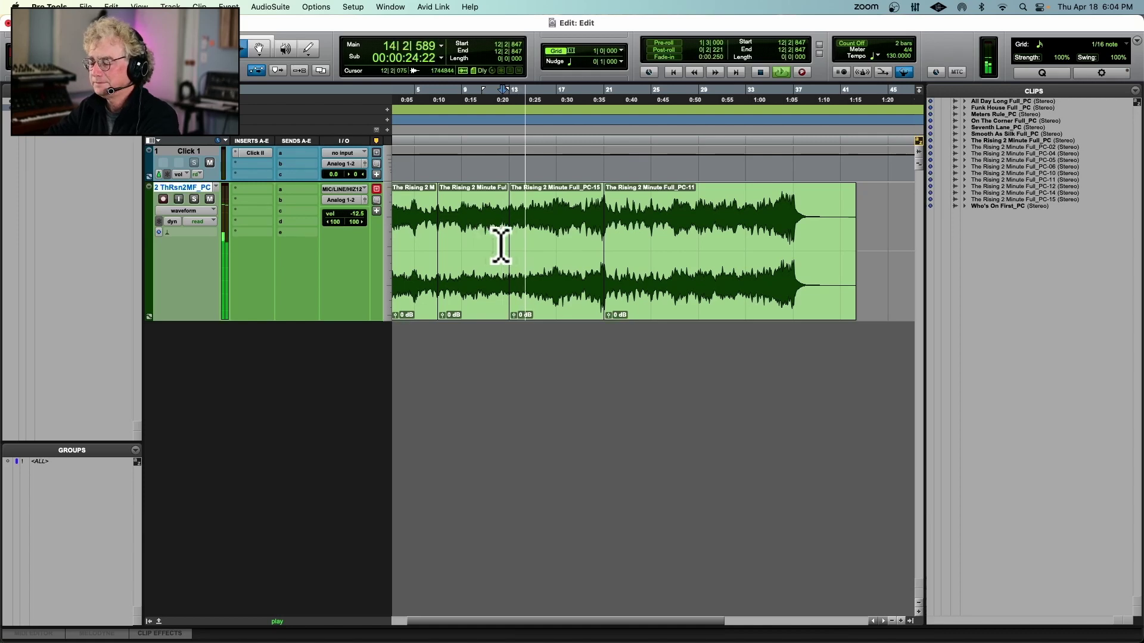
{"action": "key", "text": "super+]"}
{"action": "key", "text": "super+]"}
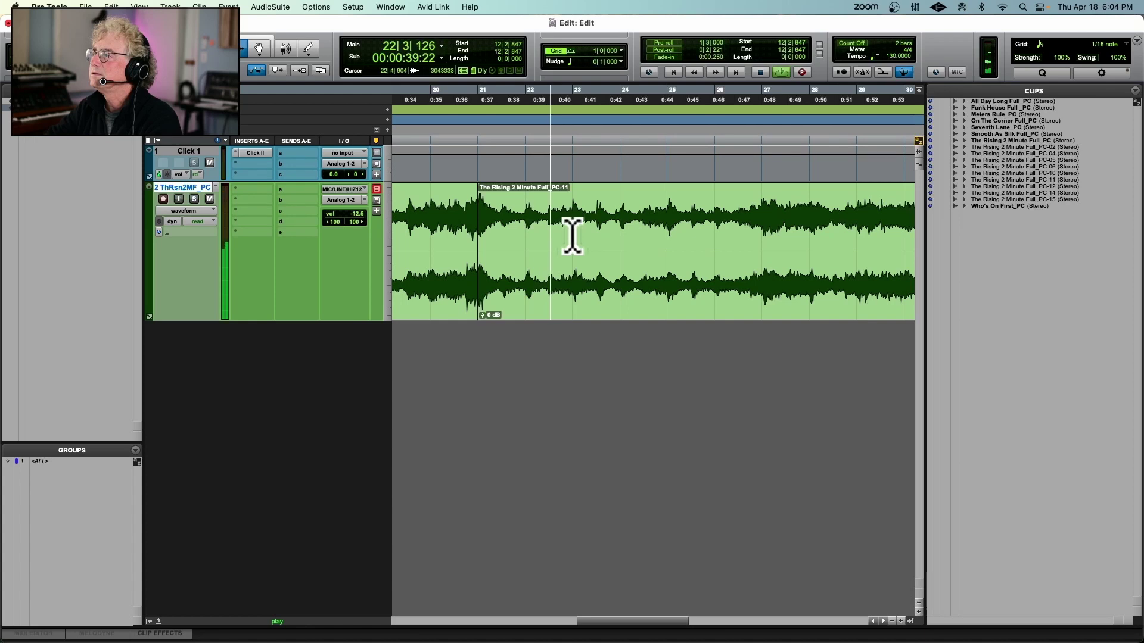
Audition the music from 22|1|000 and delete the section between 22|1|000 and 26|1|000.
{"action": "left_click", "coordinate": [524, 237]}
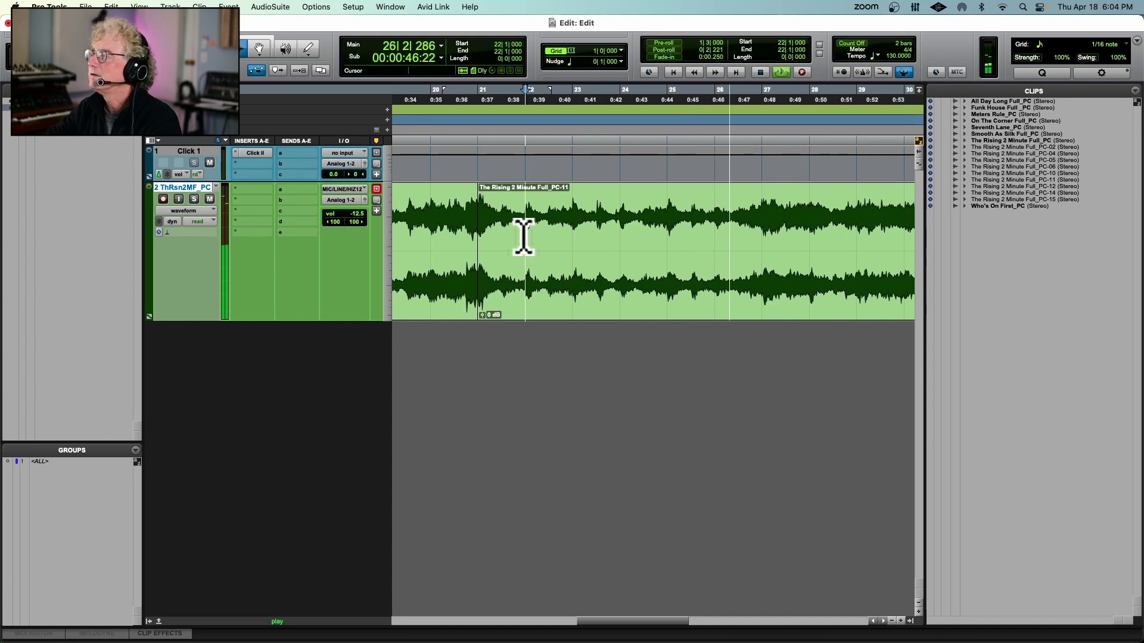
{"action": "key", "text": "space"}
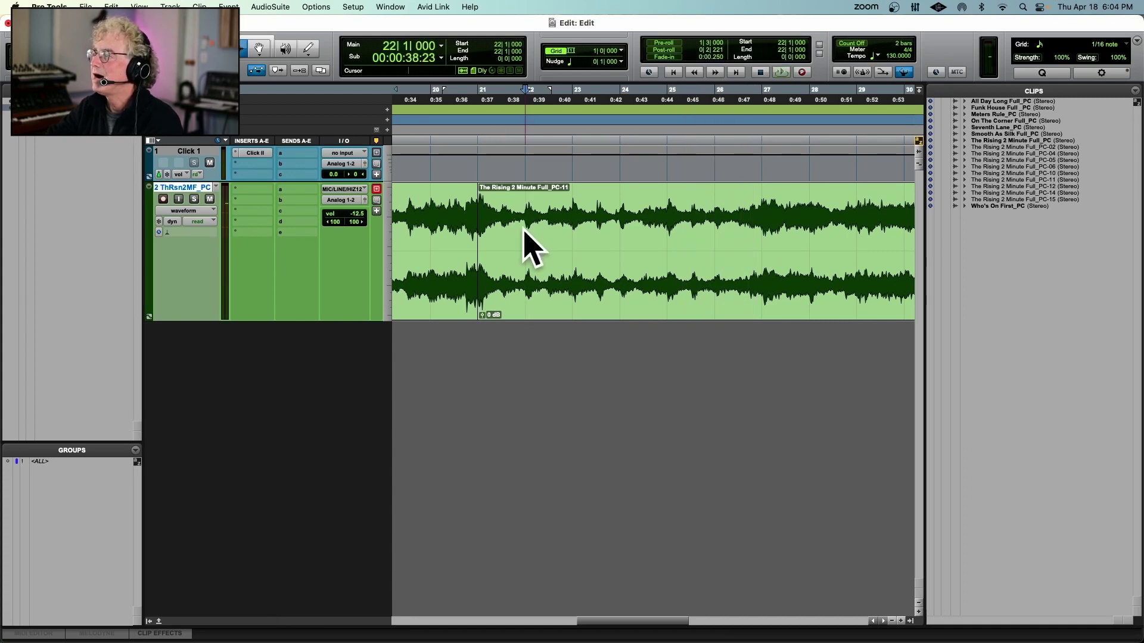
{"action": "left_click_drag", "start_coordinate": [523, 243], "coordinate": [719, 231]}
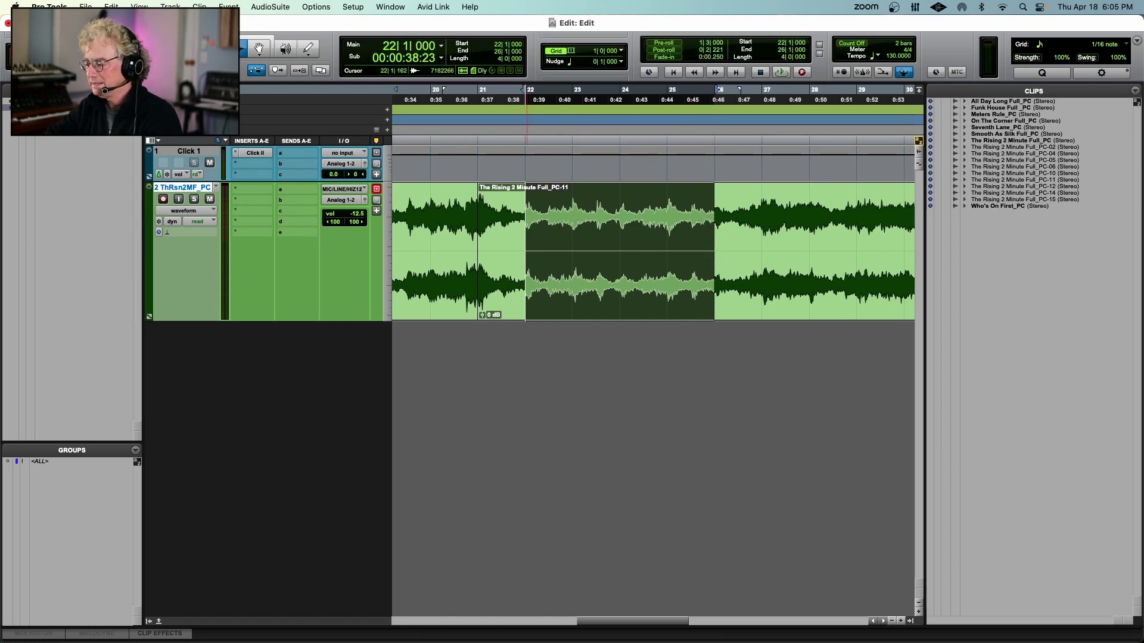
{"action": "key", "text": "Delete"}
{"action": "key", "text": "super+bracketleft"}
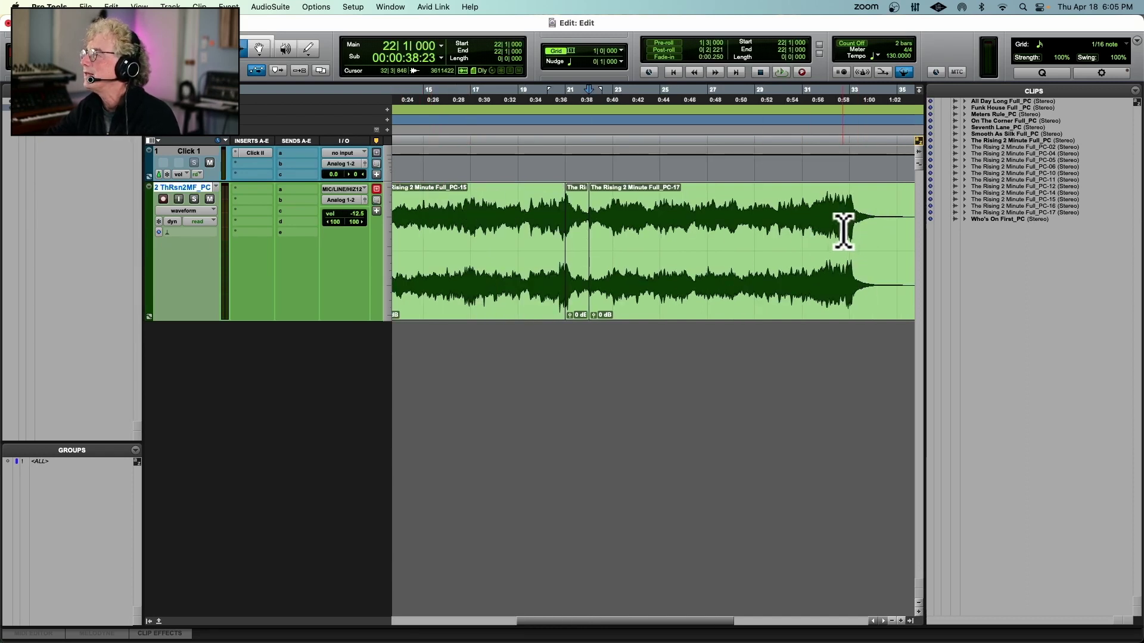
Play from 19|4|929 across the new edit at 22|1|000 to check the transition.
{"action": "left_click", "coordinate": [574, 238]}
{"action": "key", "text": "space"}
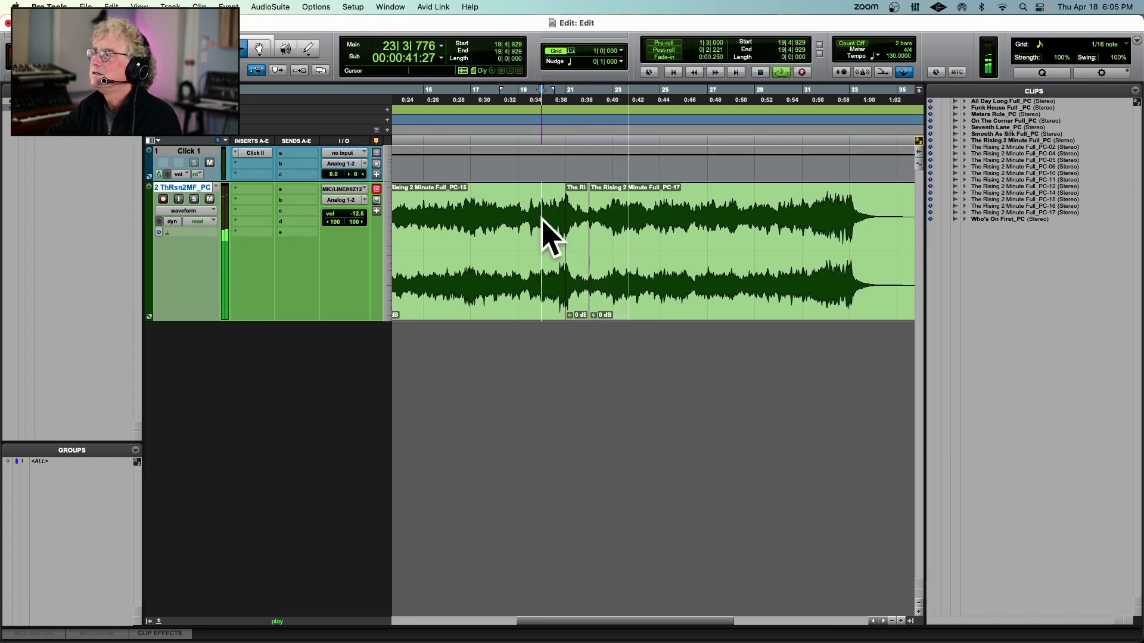
{"action": "left_click", "coordinate": [542, 226]}
{"action": "key", "text": "super+bracketright"}
{"action": "key", "text": "super+bracketright"}
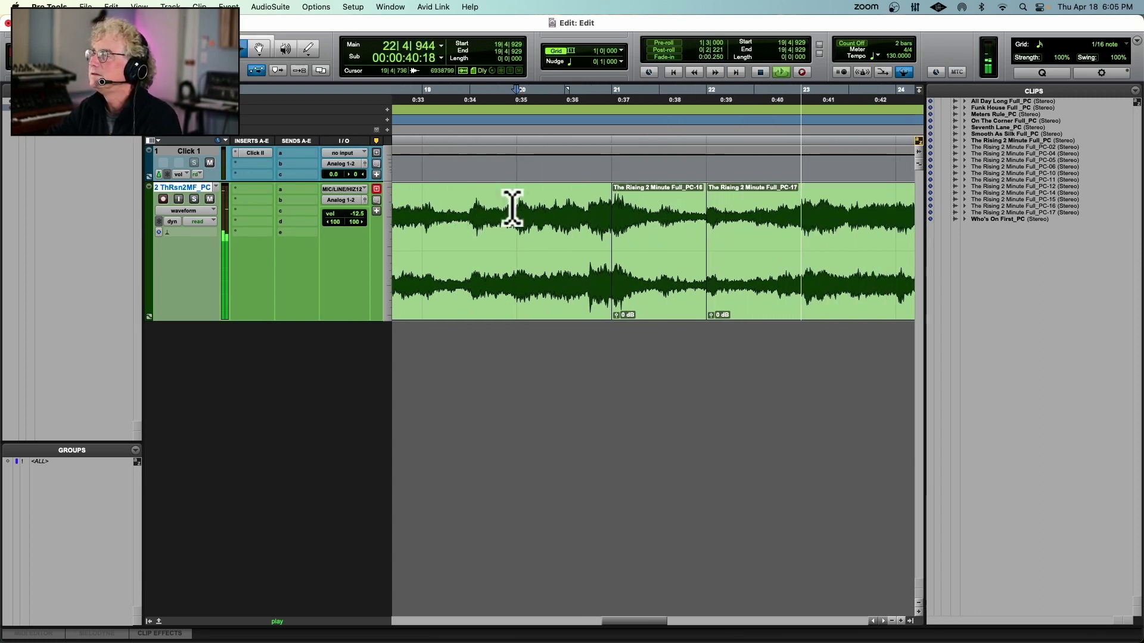
{"action": "key", "text": "space"}
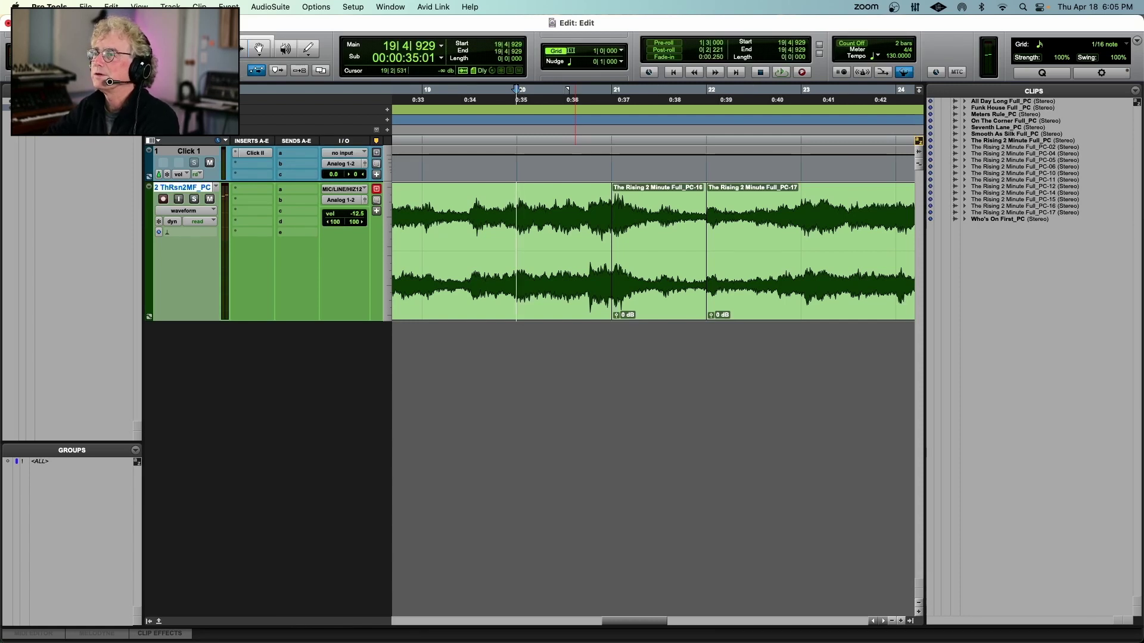
Set the grid to a half note (0|2|000) and trim the start of the last clip back to 21|3|000.
{"action": "left_click", "coordinate": [722, 224]}
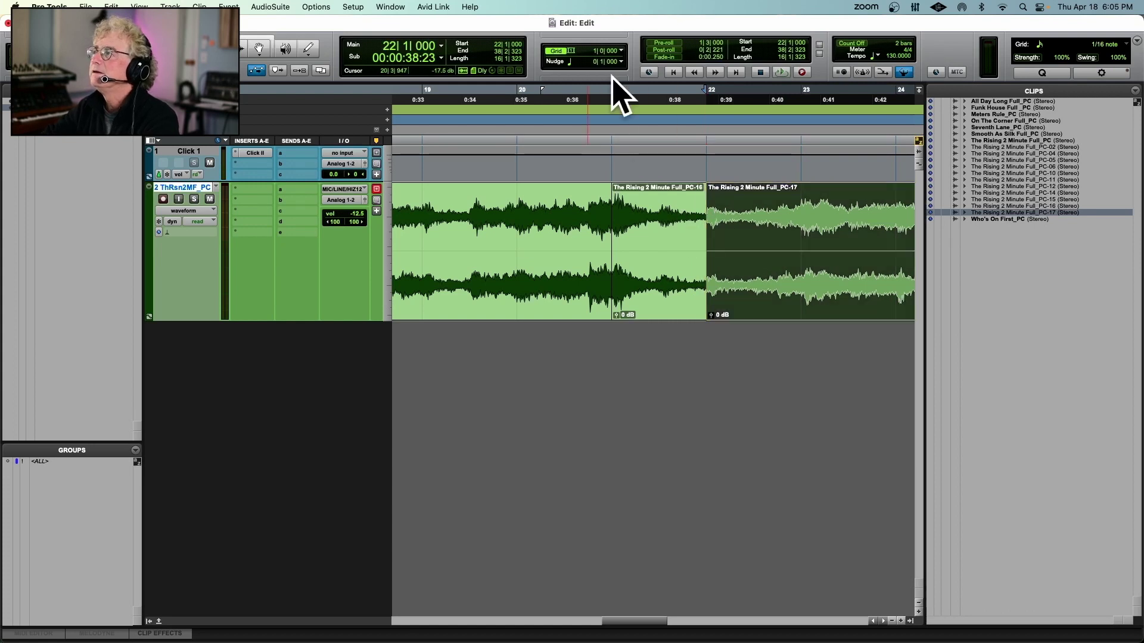
{"action": "left_click", "coordinate": [621, 52]}
{"action": "left_click", "coordinate": [652, 65]}
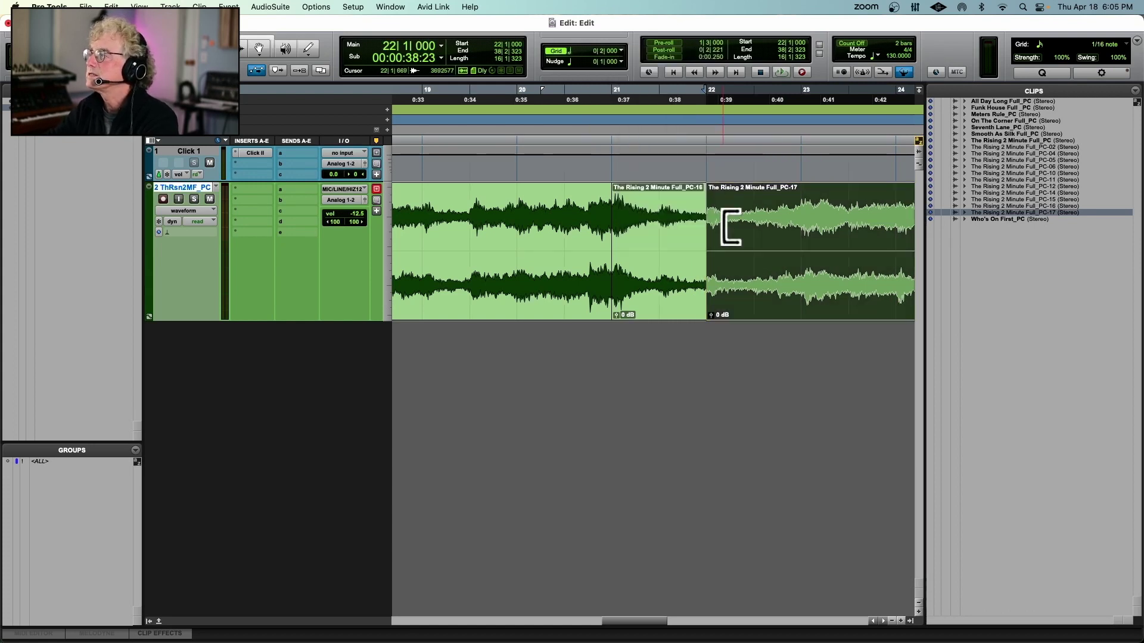
{"action": "left_click_drag", "start_coordinate": [715, 225], "coordinate": [679, 227]}
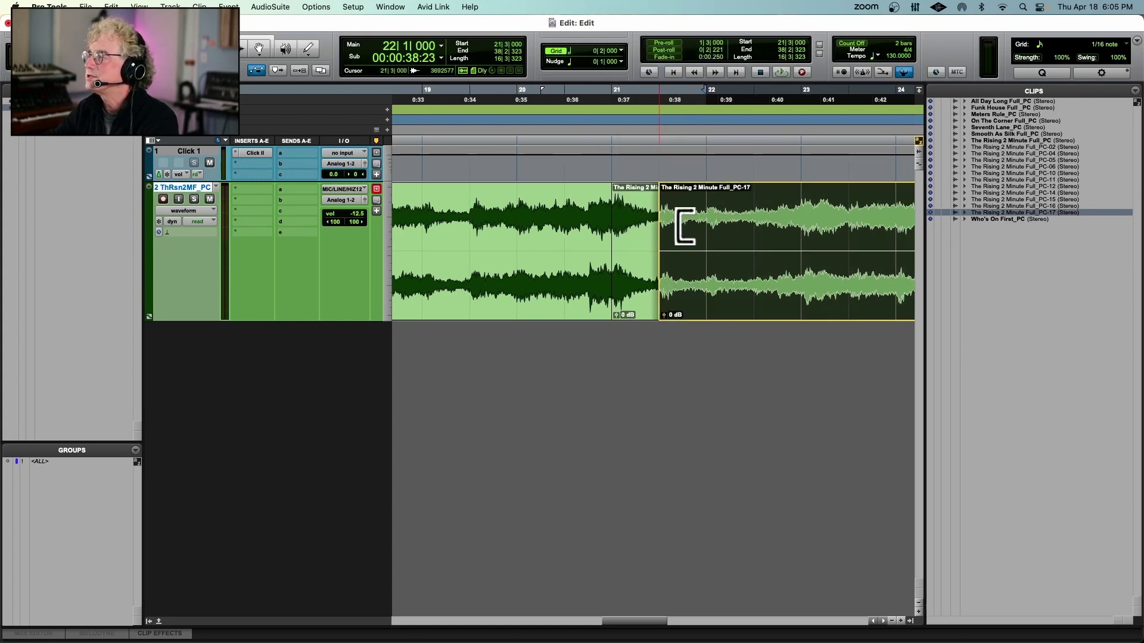
Play from 21|1|000 across the trimmed clip boundary at 21|3|000 to check the transition.
{"action": "left_click", "coordinate": [590, 127]}
{"action": "key", "text": "space"}
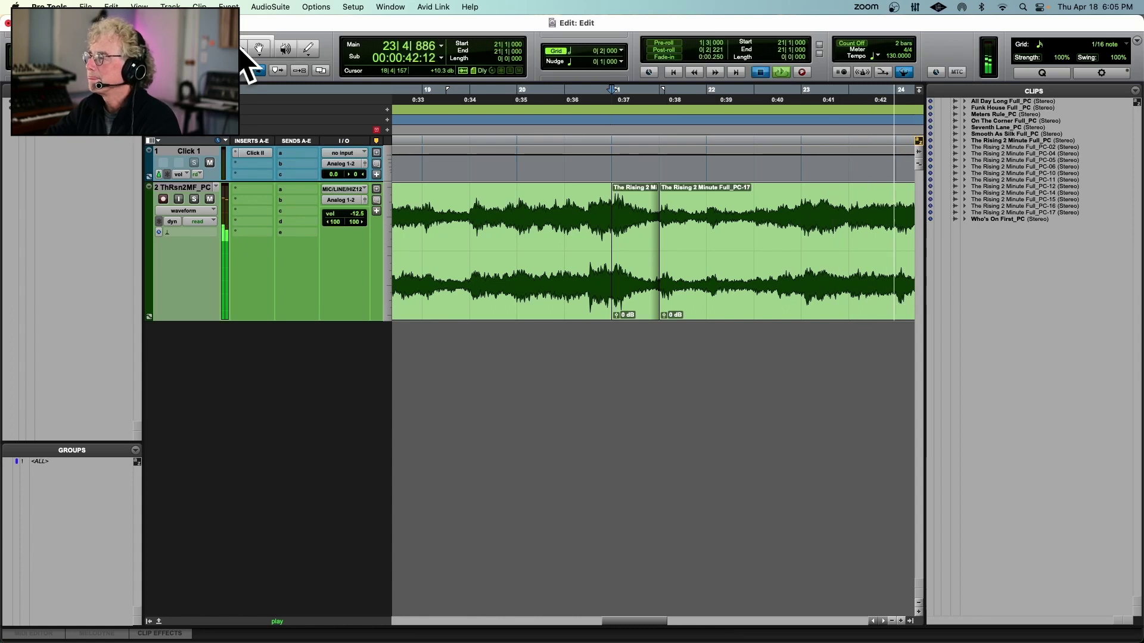
{"action": "key", "text": "space"}
{"action": "key", "text": "space"}
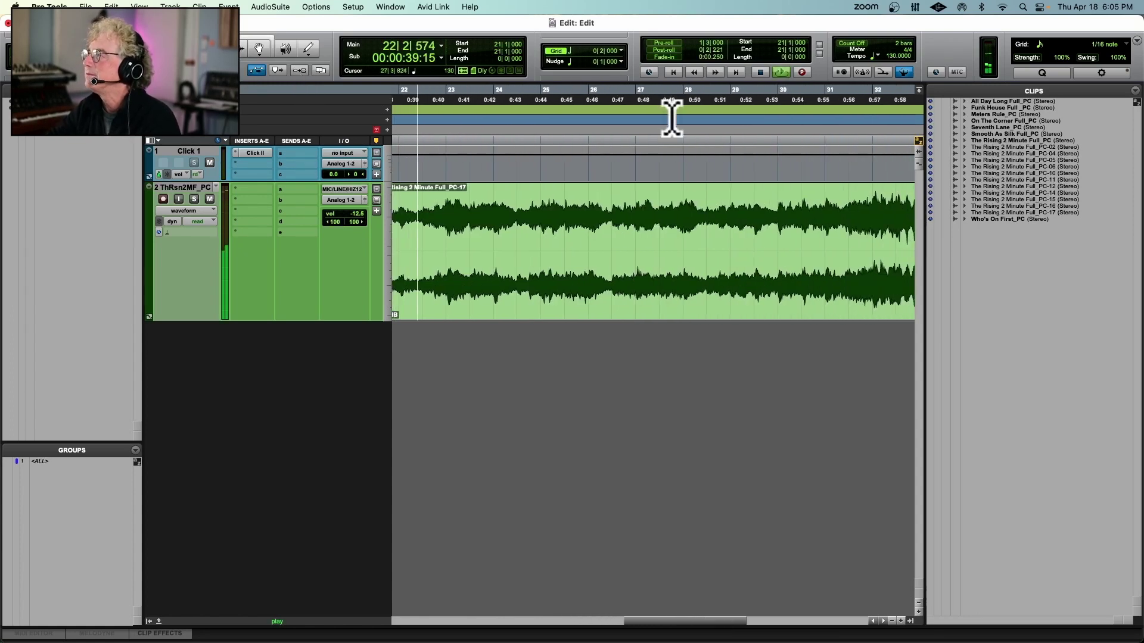
Play the track's ending from 32|3|000 to hear the final hit and its decay.
{"action": "left_click", "coordinate": [796, 135]}
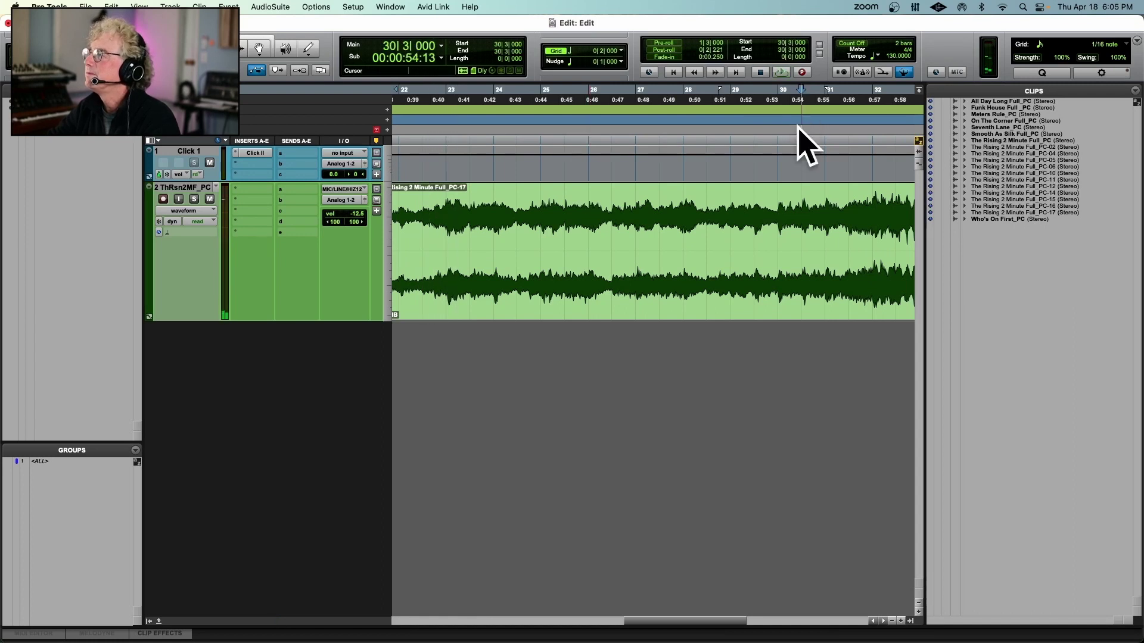
{"action": "scroll", "coordinate": [799, 136], "scroll_direction": "right", "scroll_amount": 5}
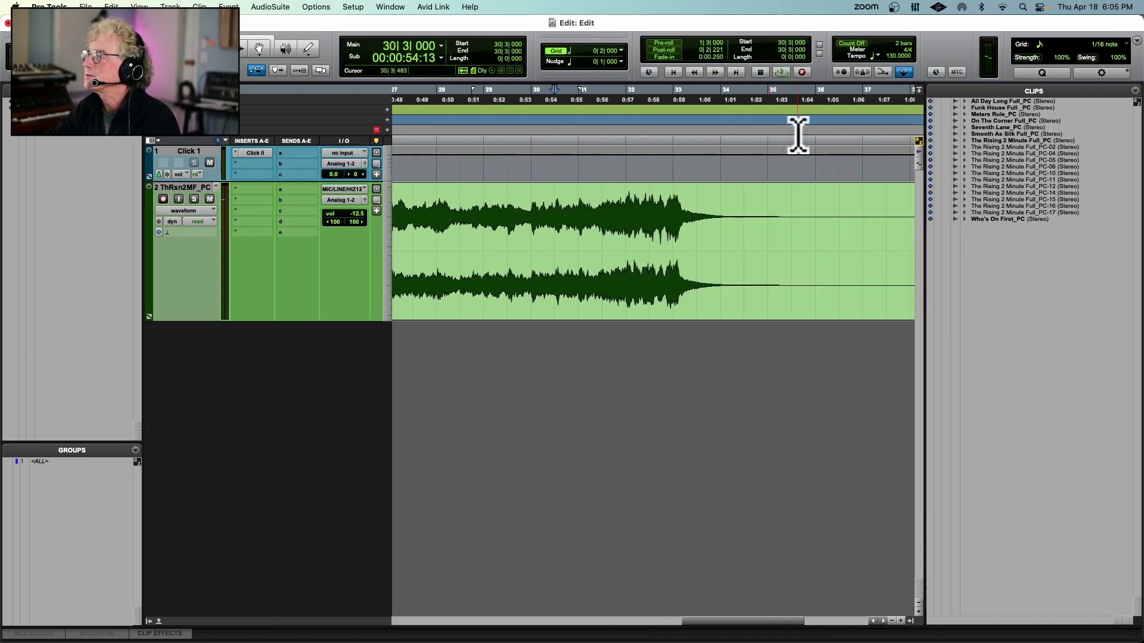
{"action": "left_click", "coordinate": [656, 138]}
{"action": "key", "text": "space"}
{"action": "key", "text": "super+bracketright"}
{"action": "key", "text": "super+bracketright"}
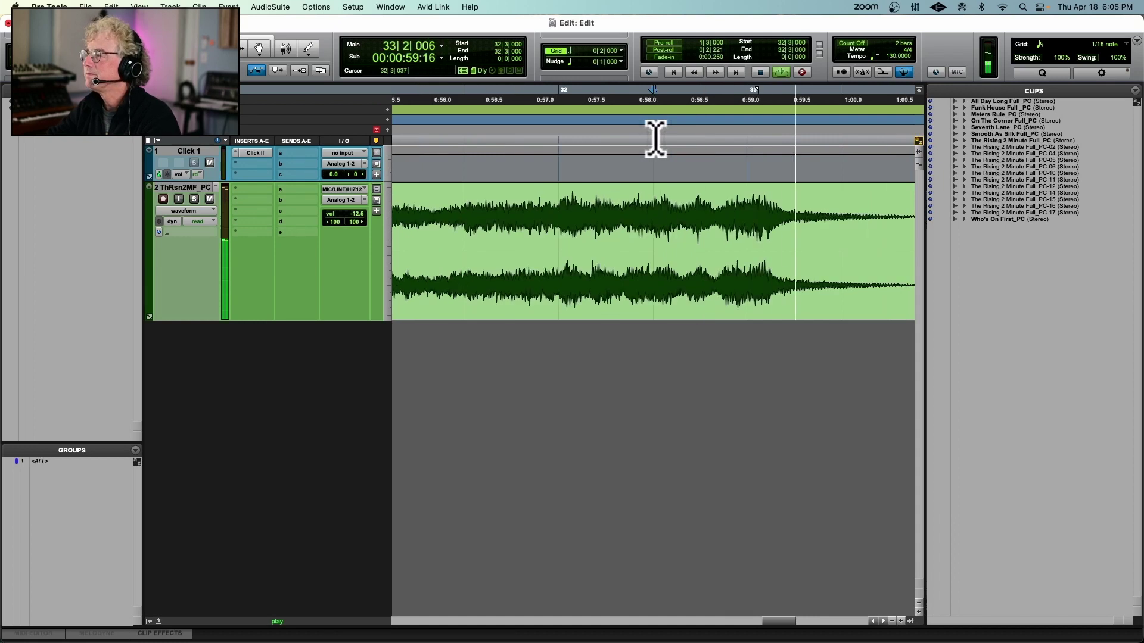
{"action": "key", "text": "space"}
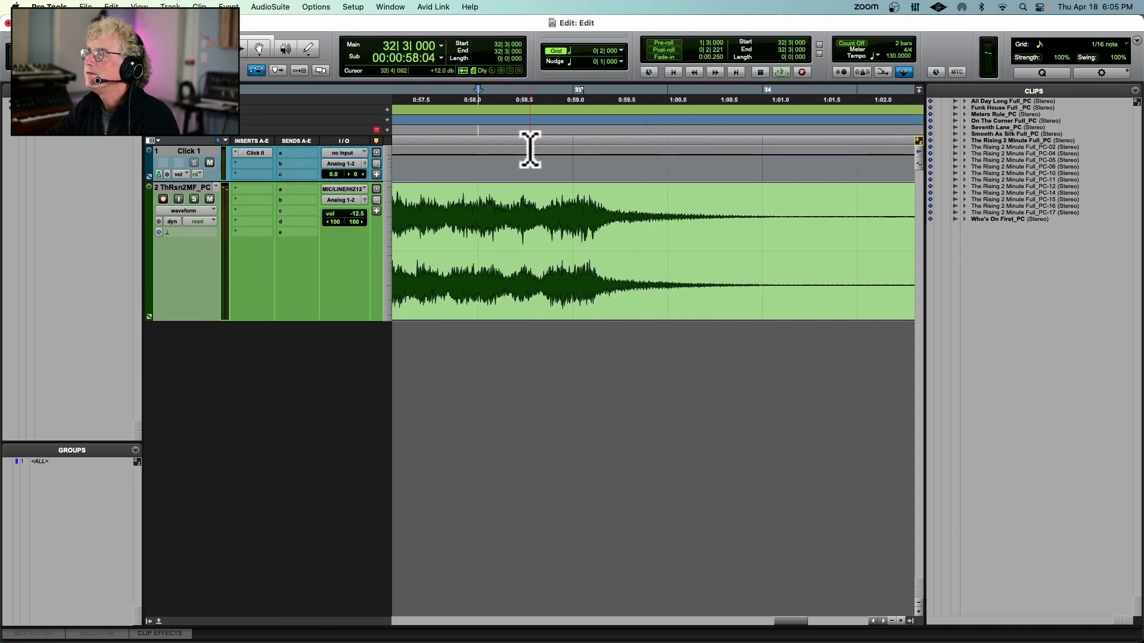
Check the time position of the final hit at 33|1|000 and replay the ending from there and from 32|3|000.
{"action": "left_click", "coordinate": [572, 143]}
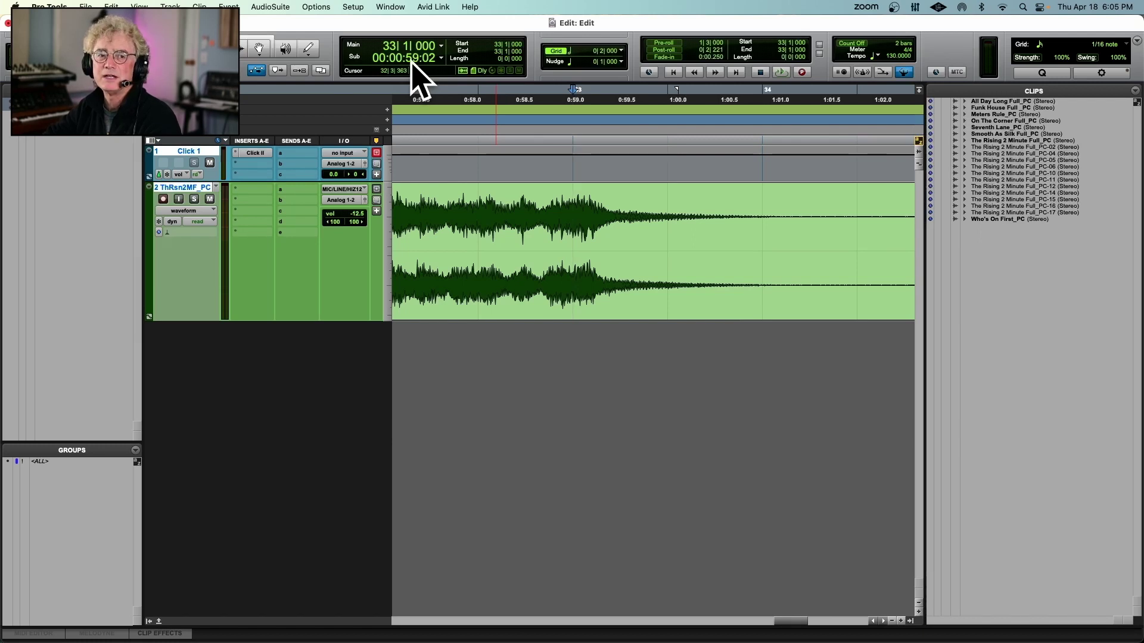
{"action": "key", "text": "space"}
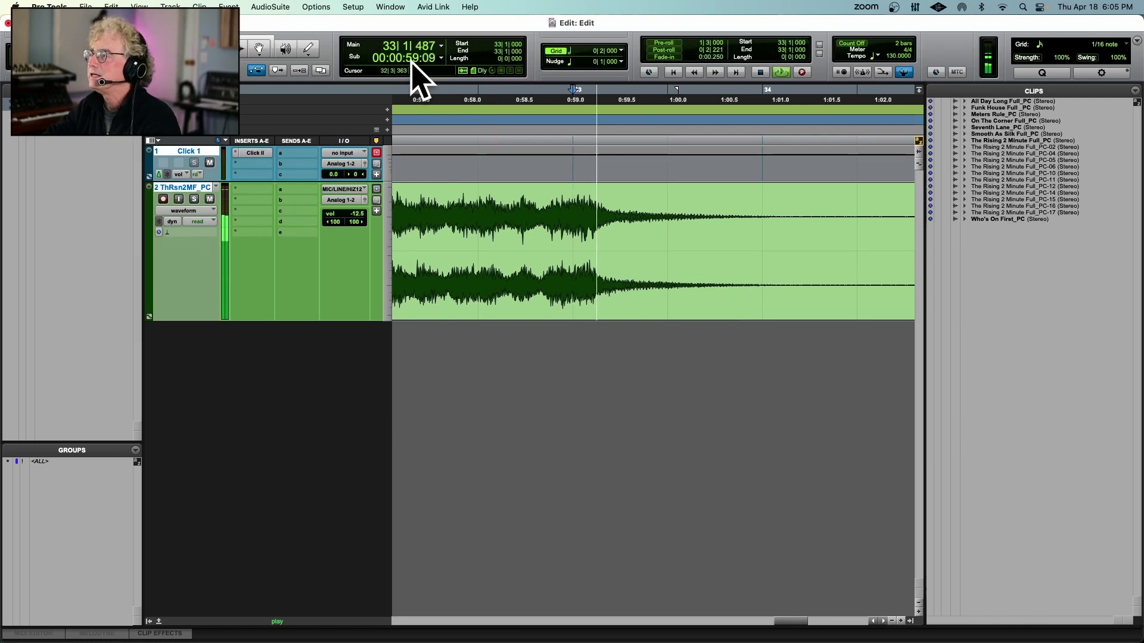
{"action": "key", "text": "space"}
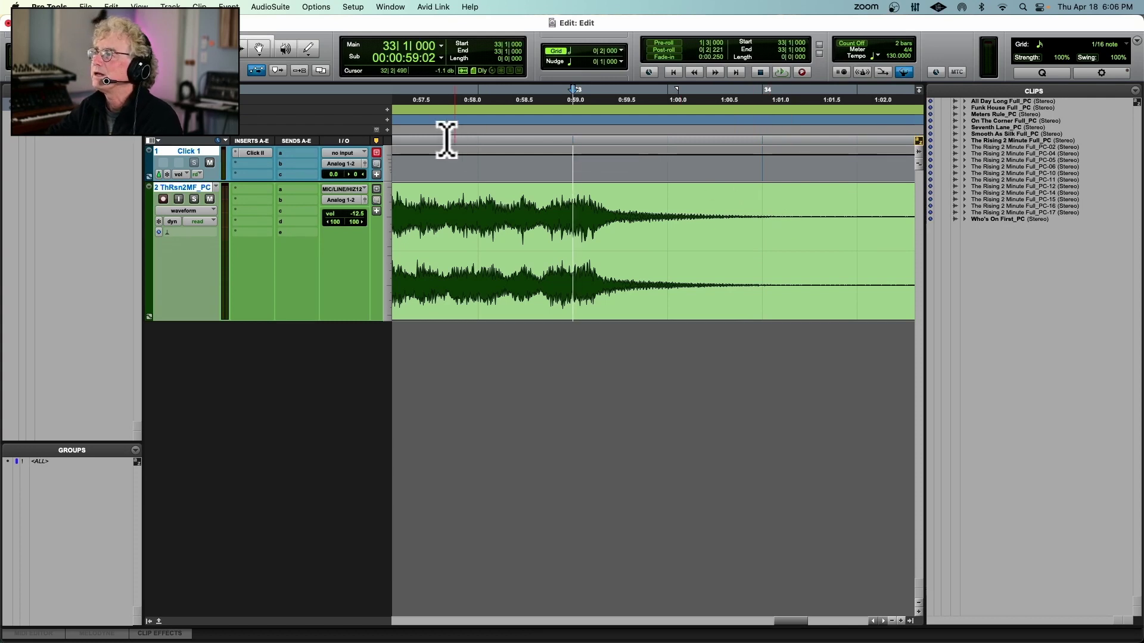
{"action": "scroll", "coordinate": [475, 140], "scroll_direction": "left", "scroll_amount": 4}
{"action": "key", "text": "space"}
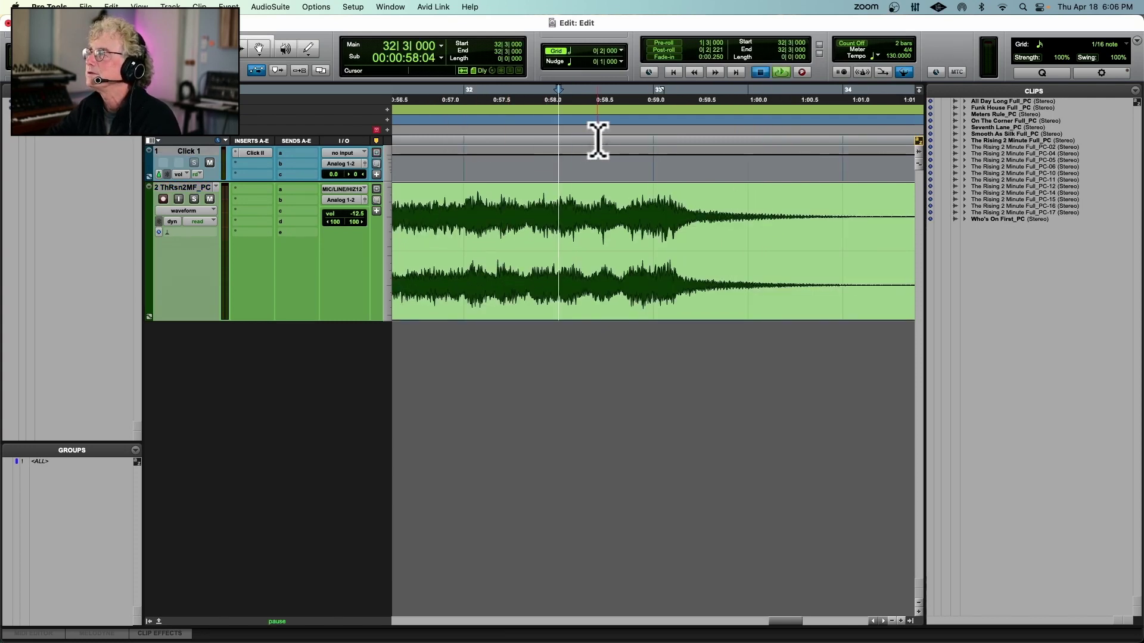
Play the ending from 32|1|000 and set the grid to a quarter note (0|1|000).
{"action": "left_click", "coordinate": [444, 124]}
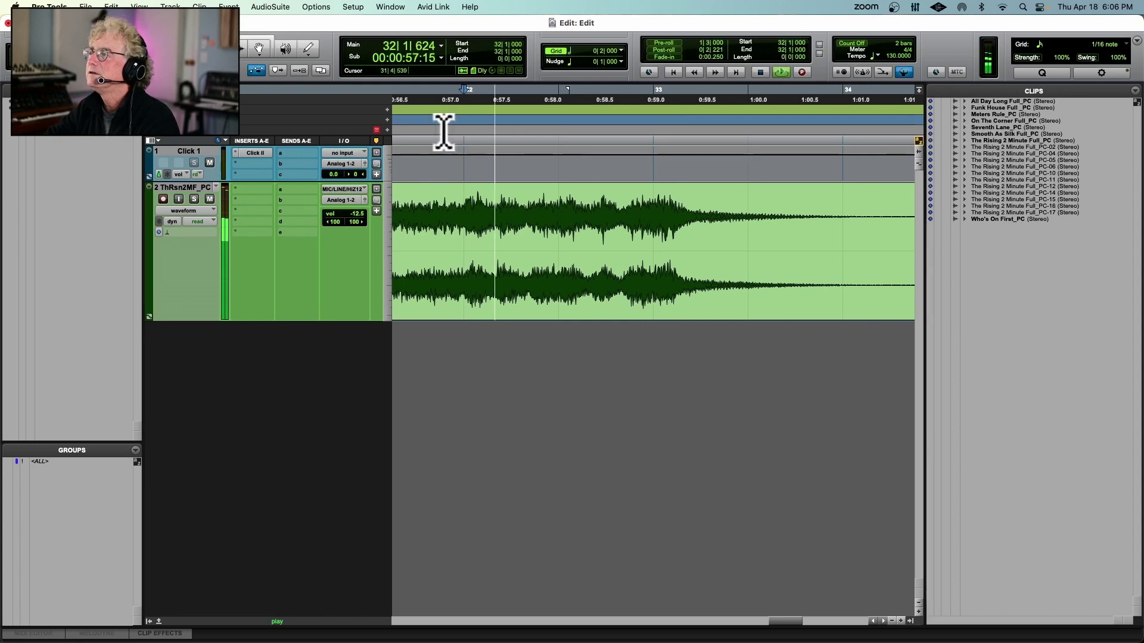
{"action": "scroll", "coordinate": [442, 128], "scroll_direction": "right", "scroll_amount": 1}
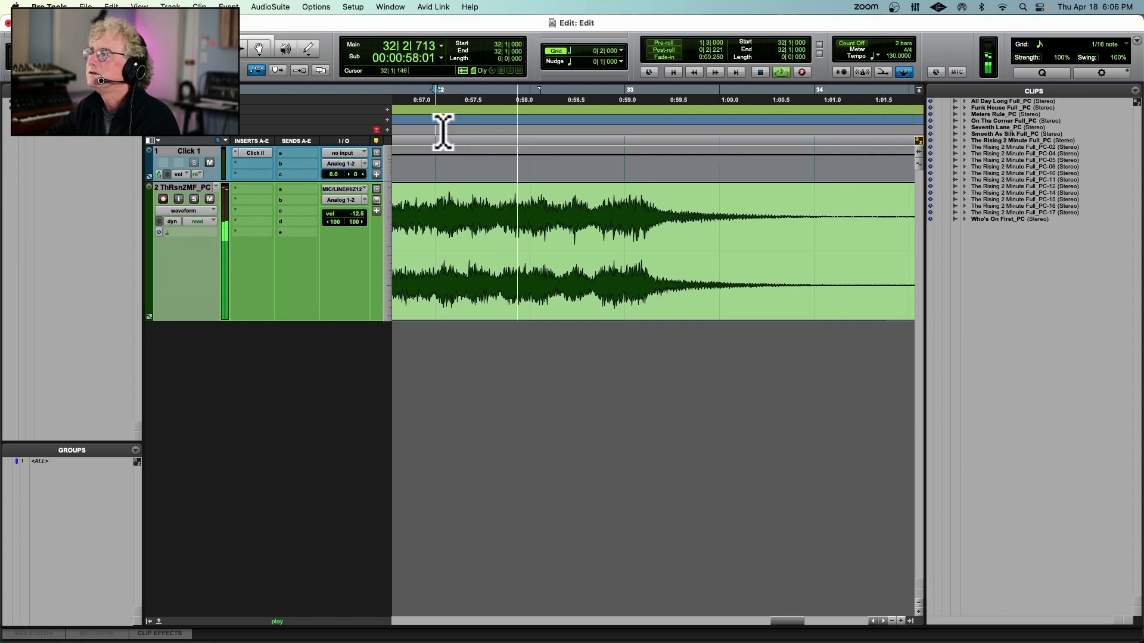
{"action": "left_click", "coordinate": [621, 51]}
{"action": "left_click", "coordinate": [629, 62]}
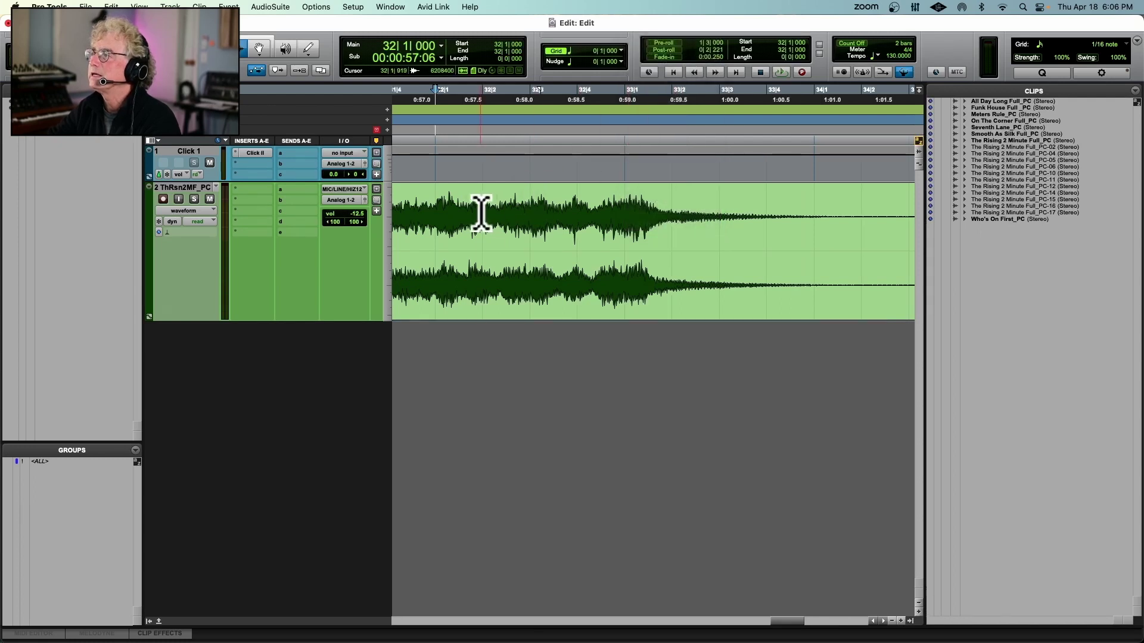
Try cutting the section from 32|2|000 to 32|4|000 out of the ending, audition the join and undo the cut.
{"action": "left_click_drag", "start_coordinate": [480, 214], "coordinate": [573, 225]}
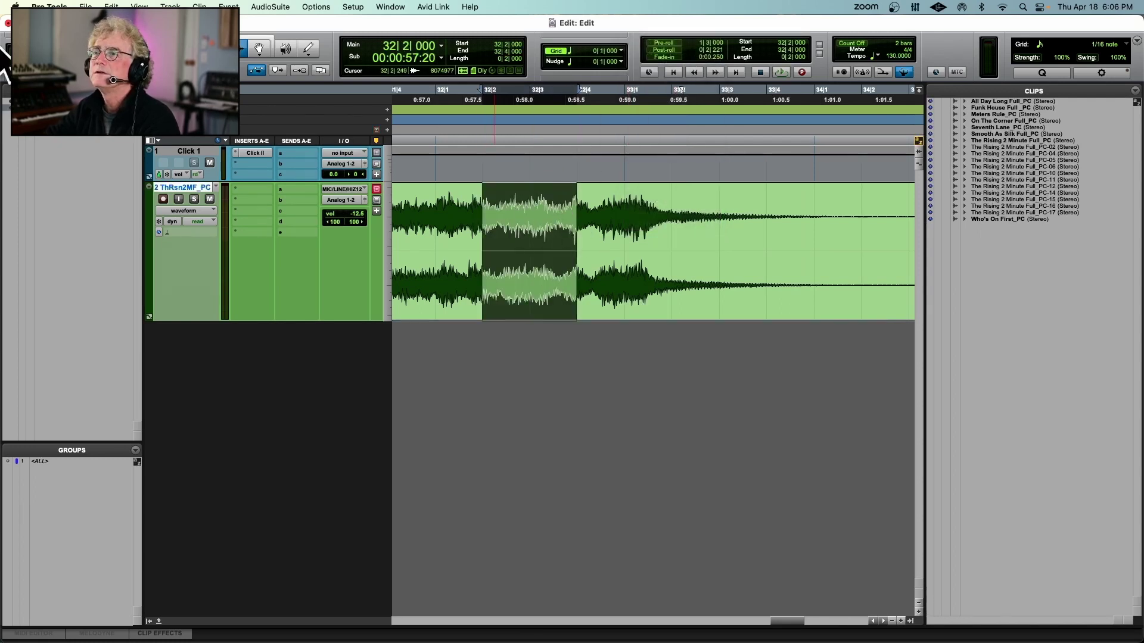
{"action": "key", "text": "BackSpace"}
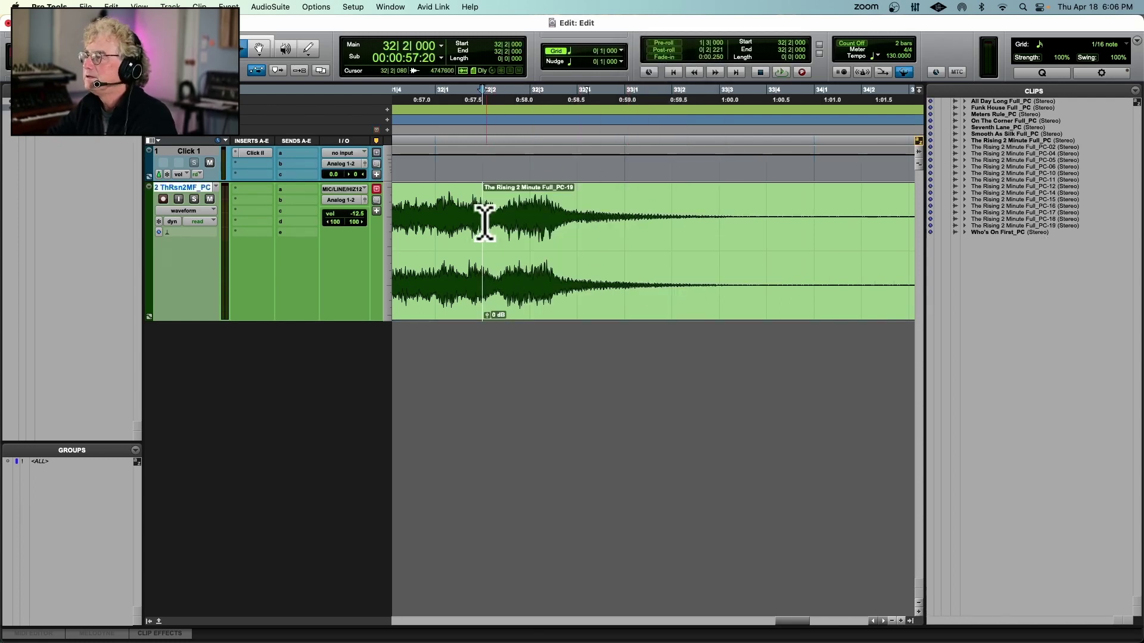
{"action": "left_click", "coordinate": [404, 233]}
{"action": "key", "text": "space"}
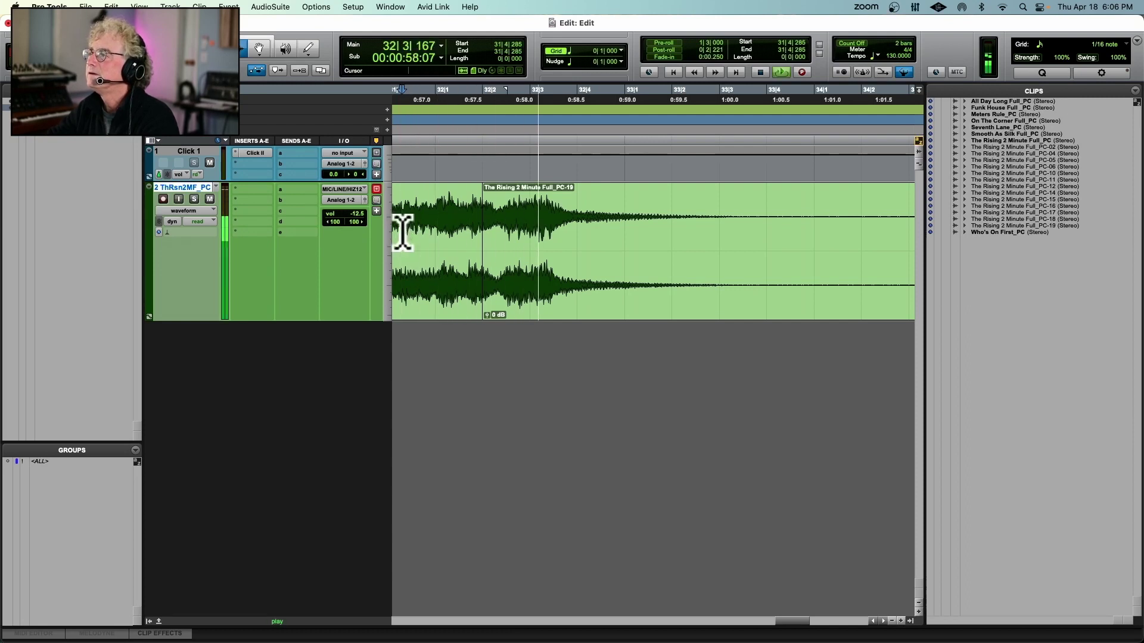
{"action": "key", "text": "space"}
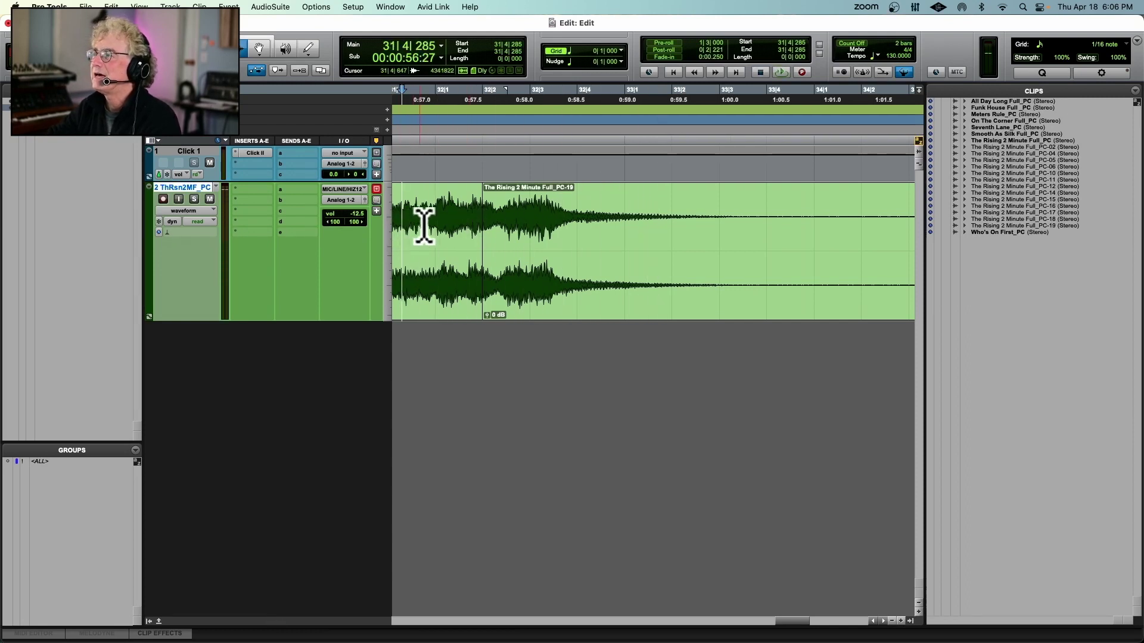
{"action": "scroll", "coordinate": [440, 224], "scroll_direction": "left", "scroll_amount": 3}
{"action": "left_click", "coordinate": [548, 220]}
{"action": "key", "text": "space"}
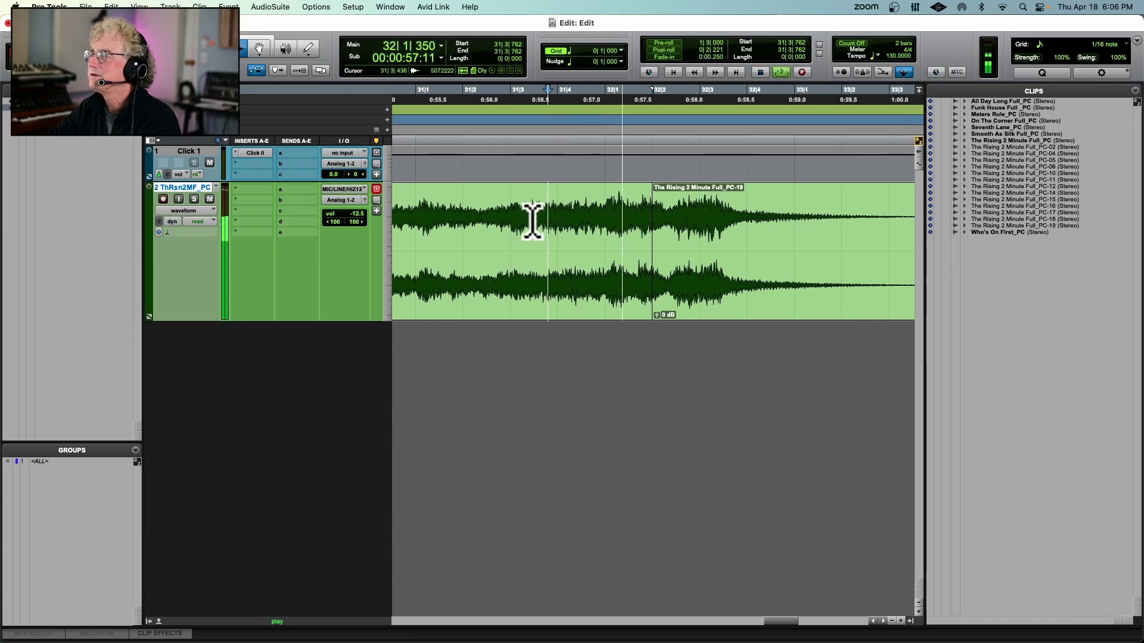
{"action": "key", "text": "space"}
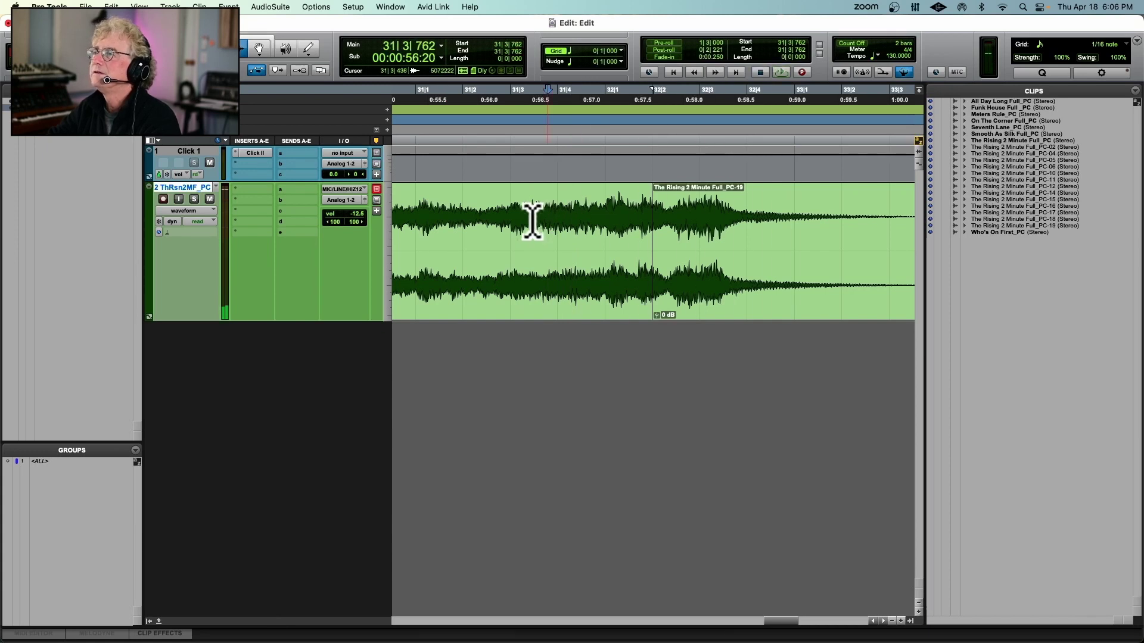
{"action": "key", "text": "super+z"}
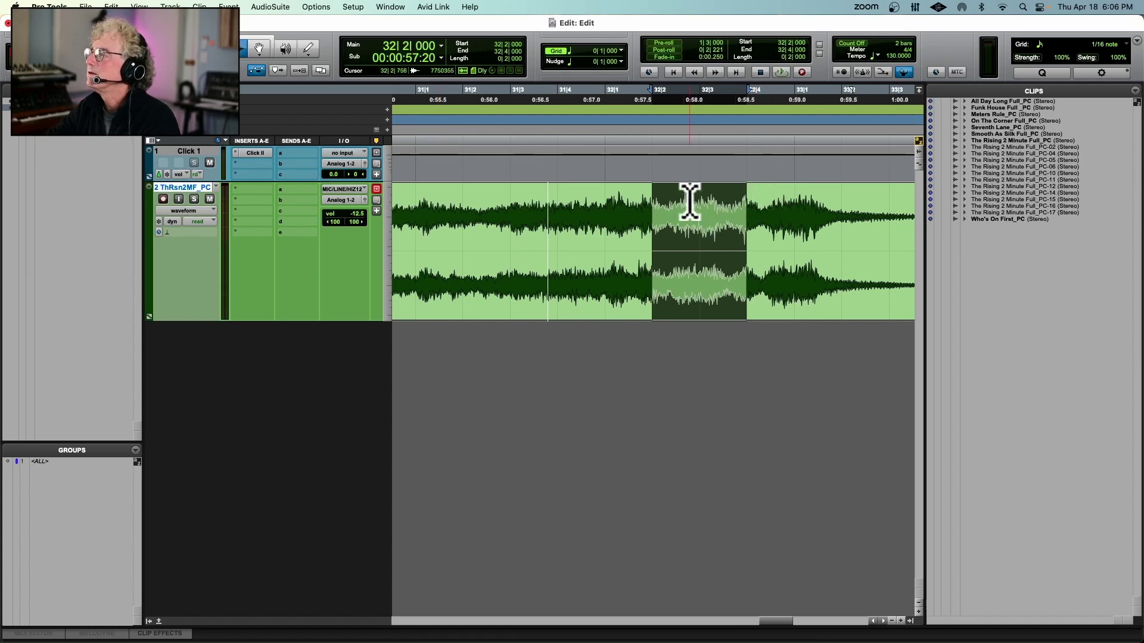
Play the ending from 32|4|152 and from 32|1|000 to locate a better section to cut.
{"action": "left_click", "coordinate": [755, 206]}
{"action": "key", "text": "space"}
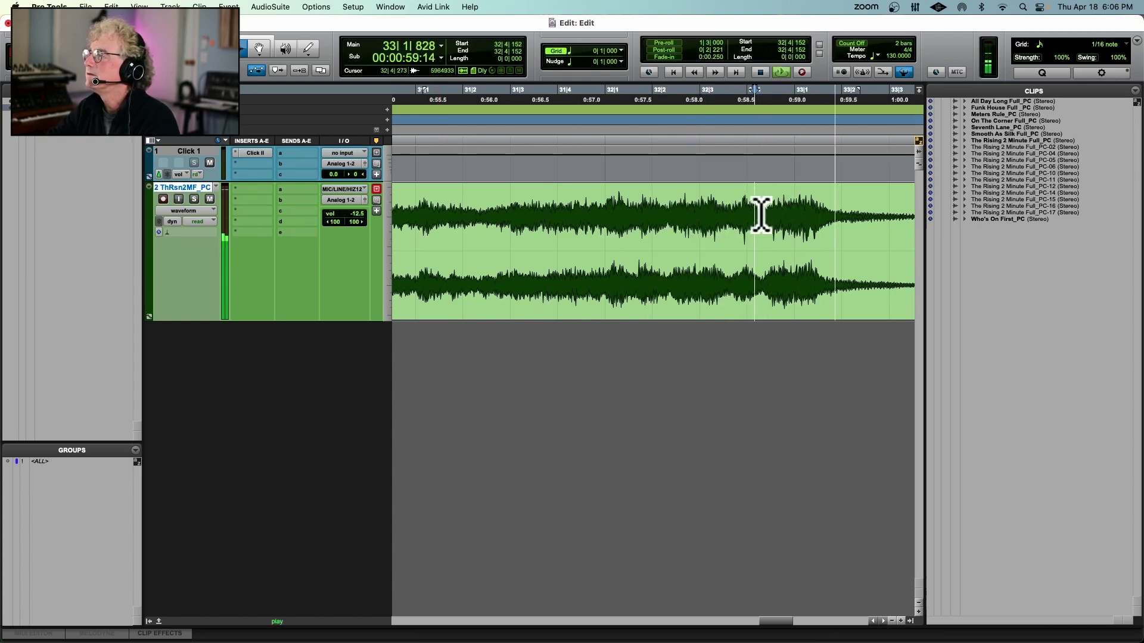
{"action": "key", "text": "space"}
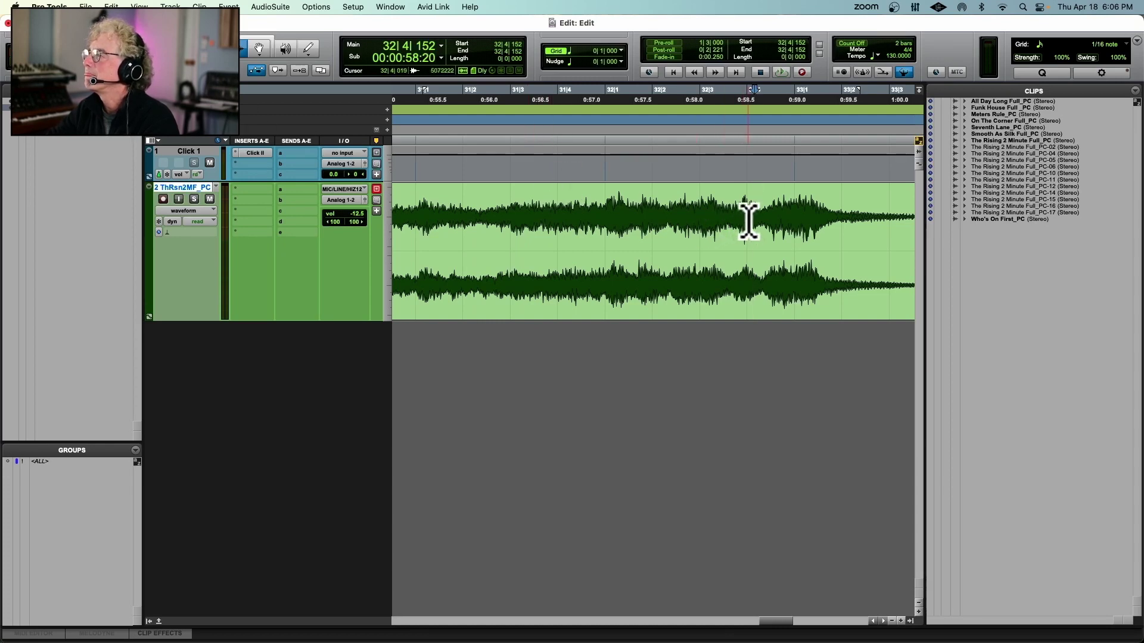
{"action": "left_click", "coordinate": [602, 221]}
{"action": "key", "text": "space"}
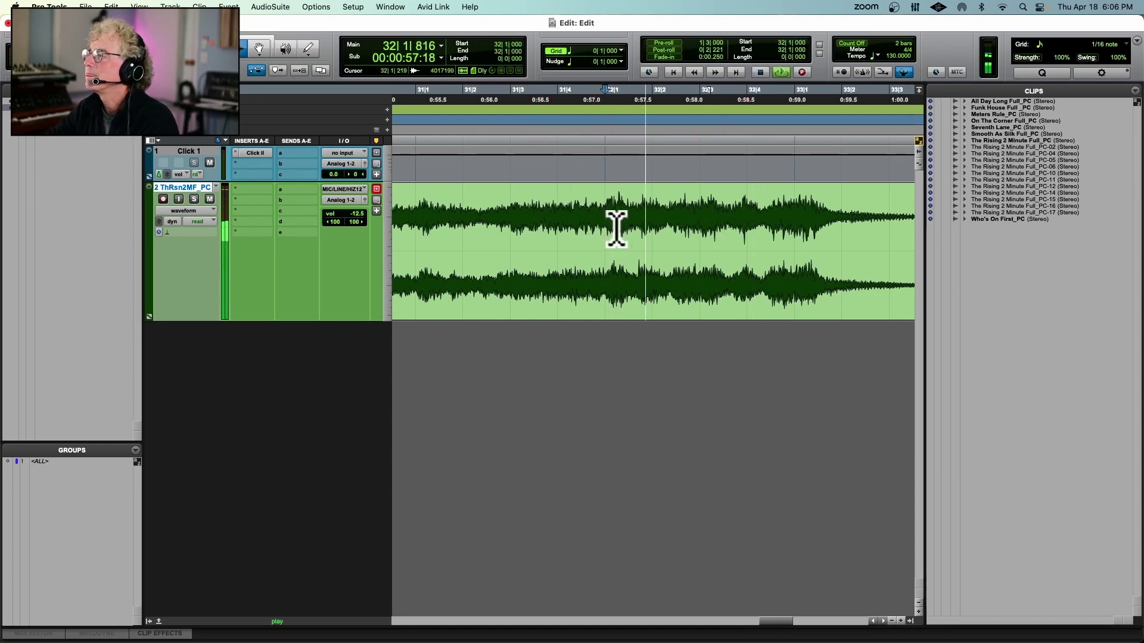
{"action": "key", "text": "space"}
Cut out the section from 32|3|000 to 33|1|000, closing the gap, and play the ending across the join.
{"action": "left_click_drag", "start_coordinate": [702, 230], "coordinate": [786, 238]}
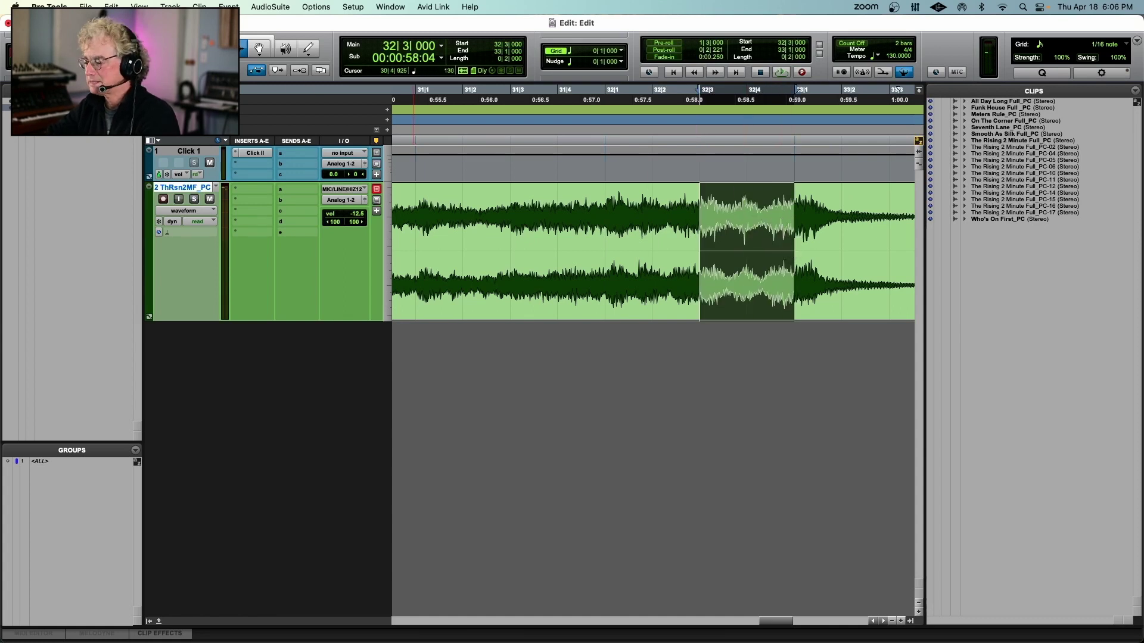
{"action": "key", "text": "Delete"}
{"action": "left_click", "coordinate": [500, 230]}
{"action": "key", "text": "space"}
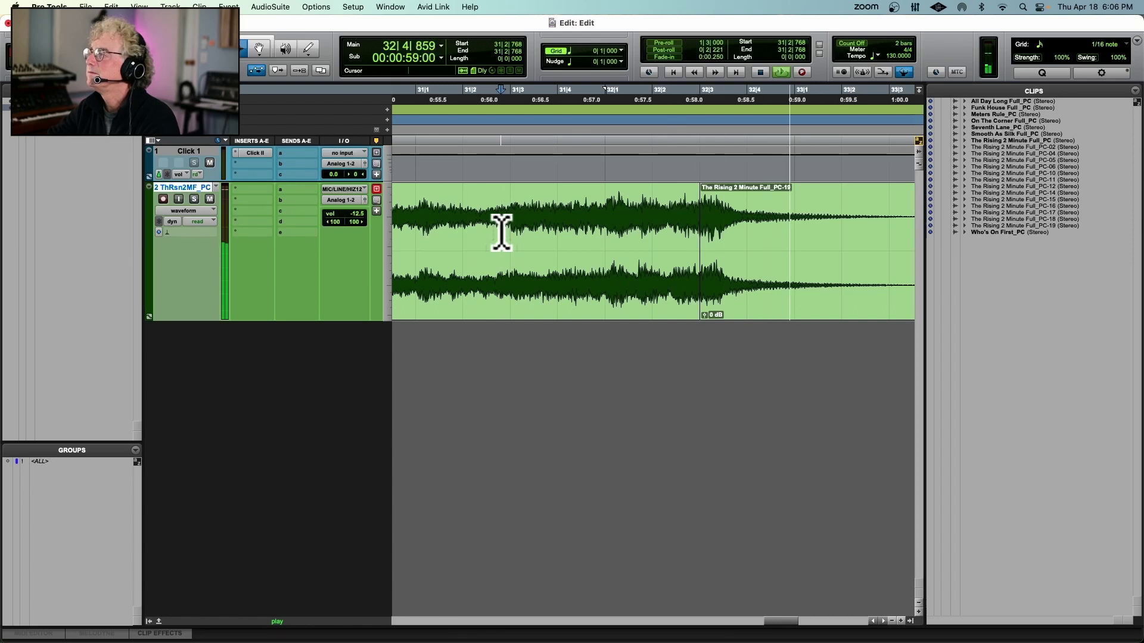
{"action": "key", "text": "space"}
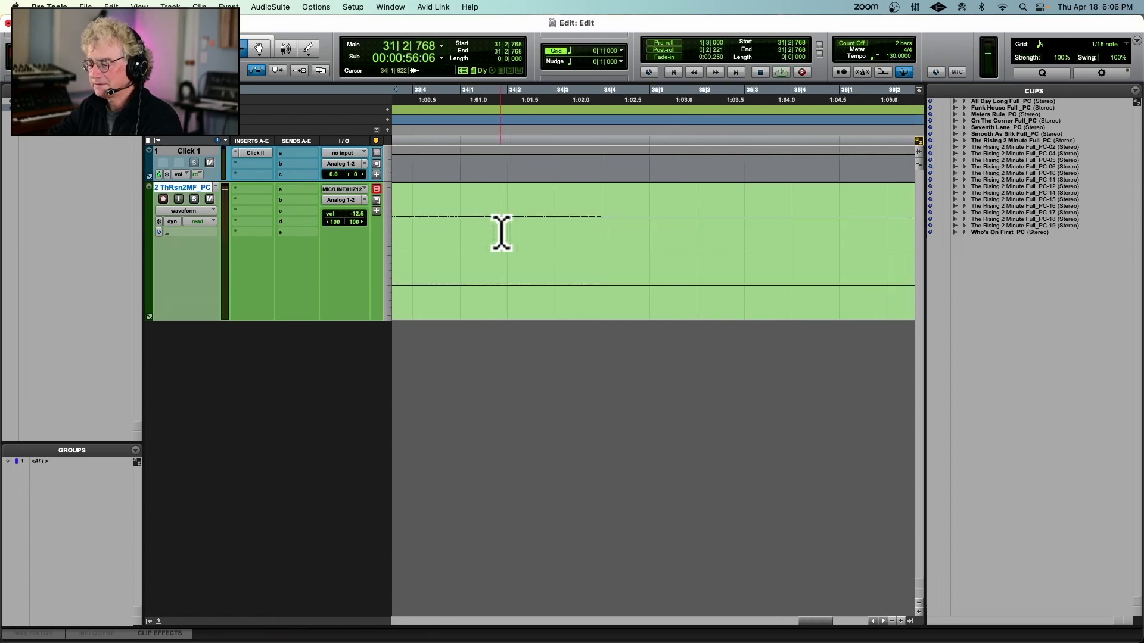
Play from 20|3|464 across the clip boundaries around bar 21 to check the earlier transition.
{"action": "key", "text": "super+bracketleft"}
{"action": "key", "text": "super+bracketleft"}
{"action": "key", "text": "super+bracketleft"}
{"action": "key", "text": "super+bracketleft"}
{"action": "left_click", "coordinate": [485, 236]}
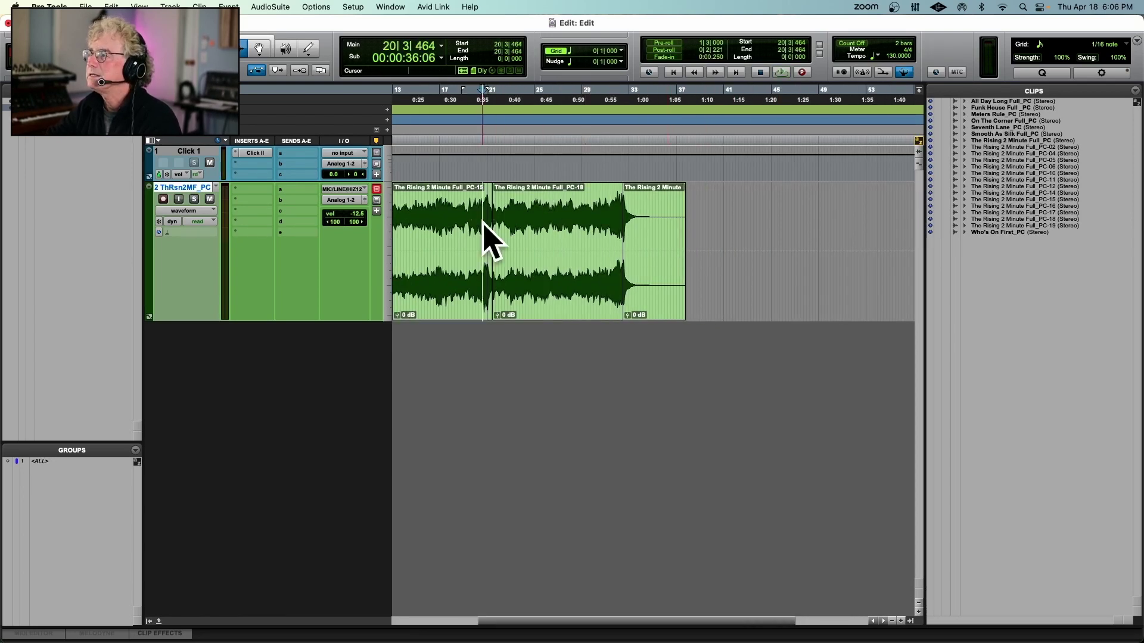
{"action": "key", "text": "space"}
{"action": "key", "text": "super+bracketright"}
{"action": "key", "text": "super+bracketright"}
{"action": "key", "text": "super+bracketright"}
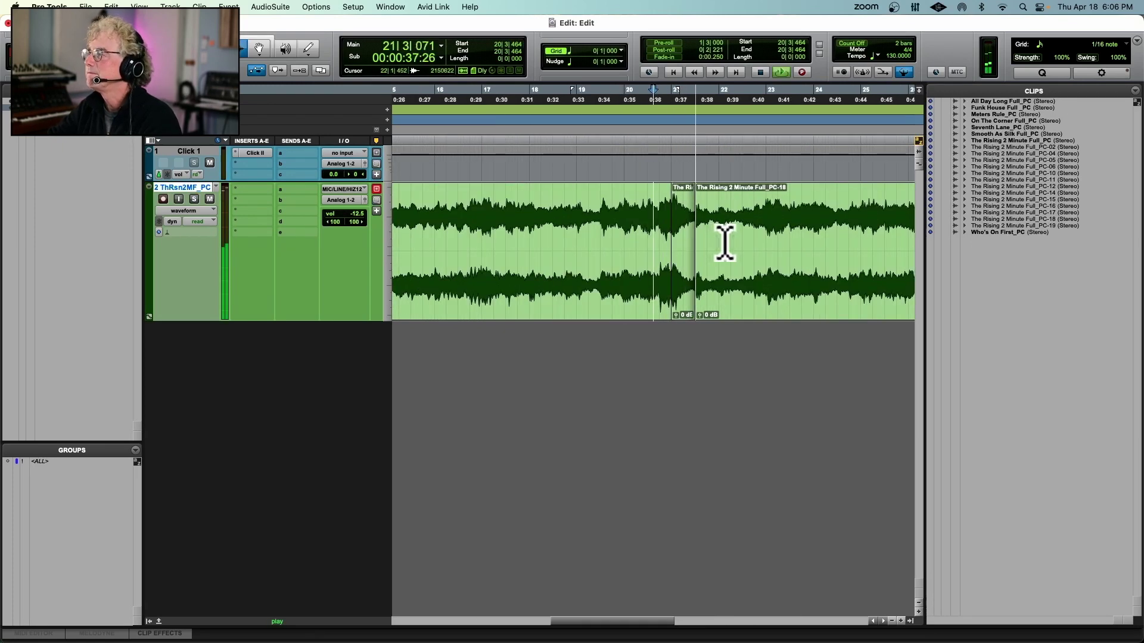
{"action": "key", "text": "space"}
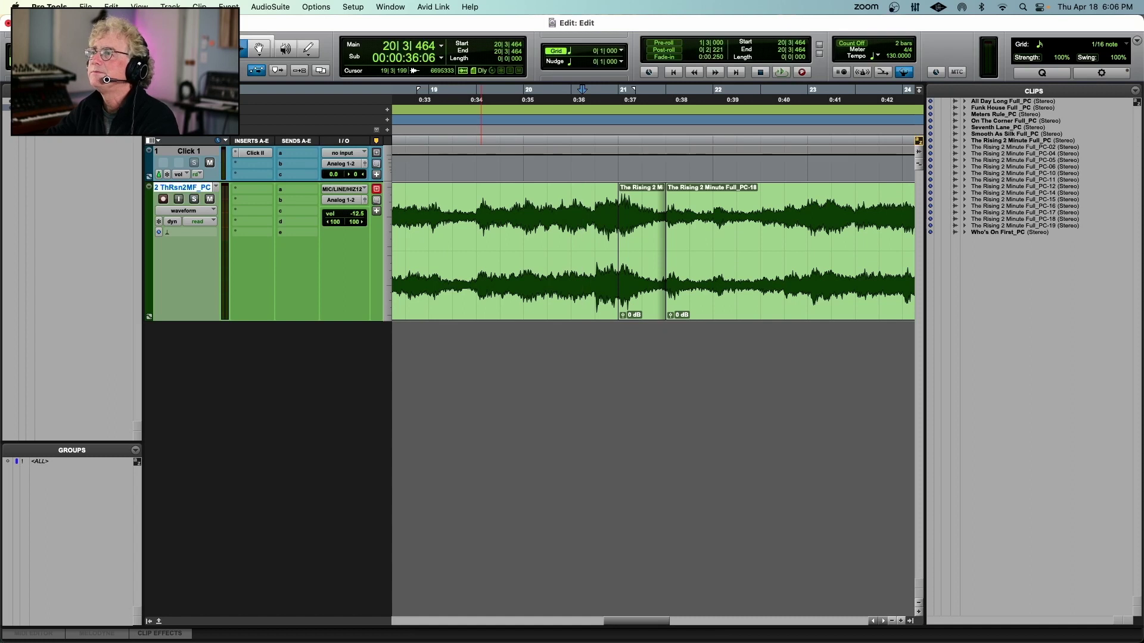
Create an Equal Gain crossfade with Standard in and out shapes across the 21|3|000 clip boundary, from 21|1|959 to 21|4|011.
{"action": "left_click", "coordinate": [644, 224]}
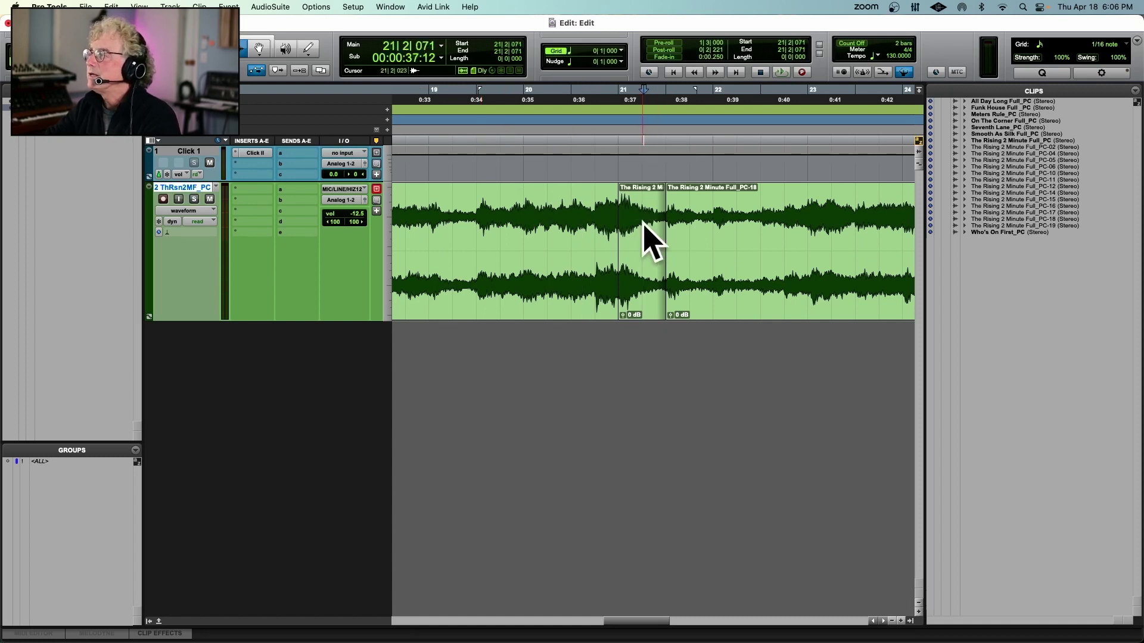
{"action": "left_click", "coordinate": [643, 224]}
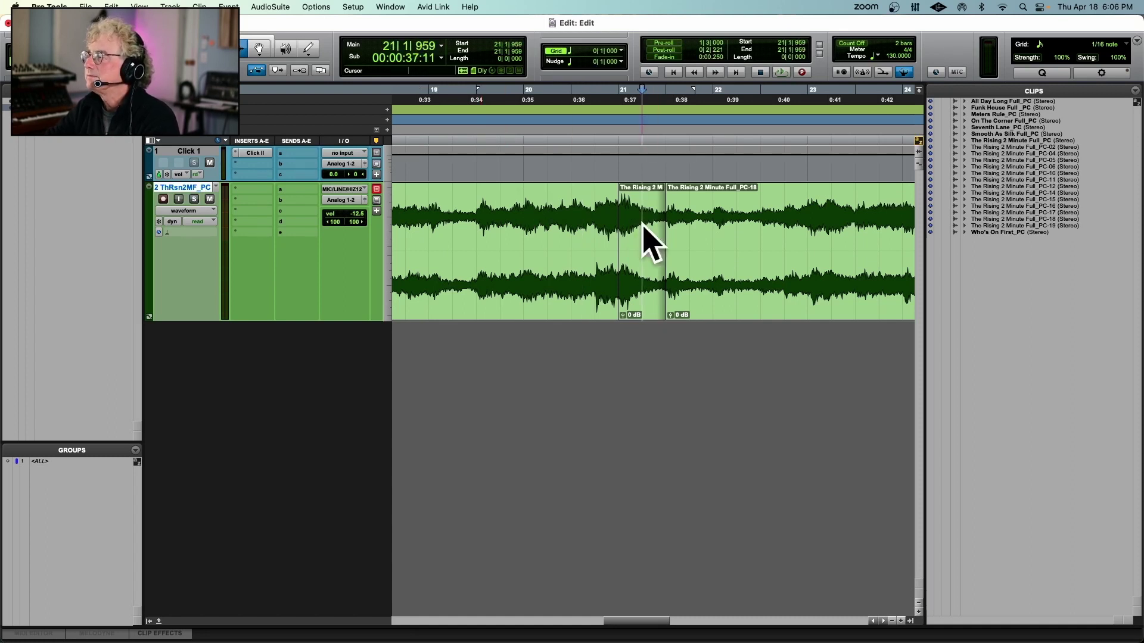
{"action": "left_click_drag", "start_coordinate": [644, 227], "coordinate": [691, 227]}
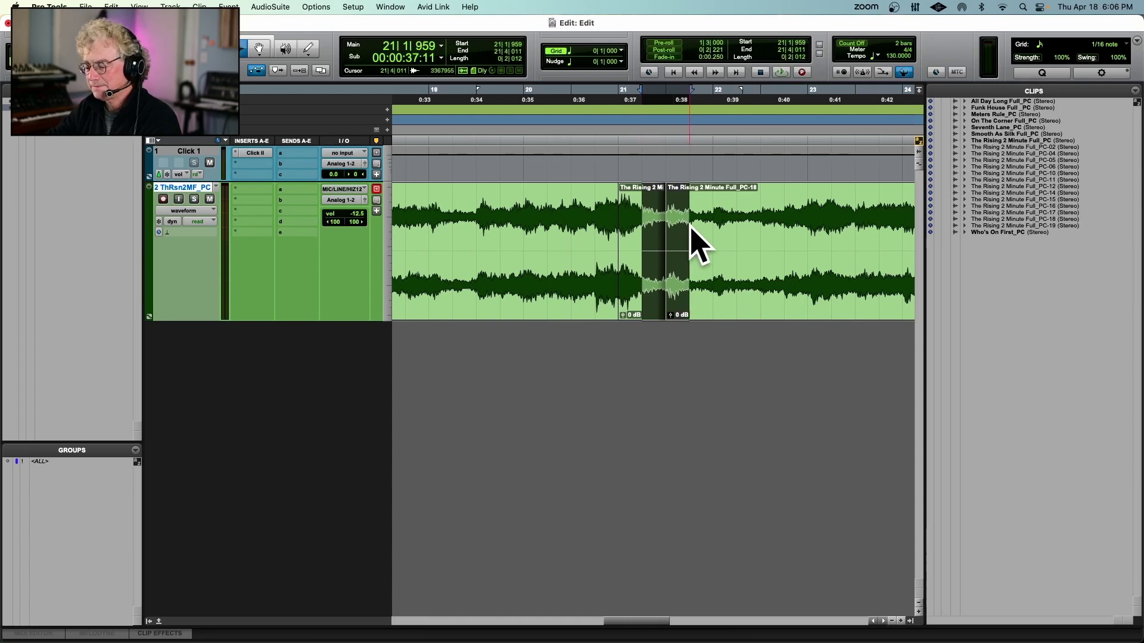
{"action": "key", "text": "super+f"}
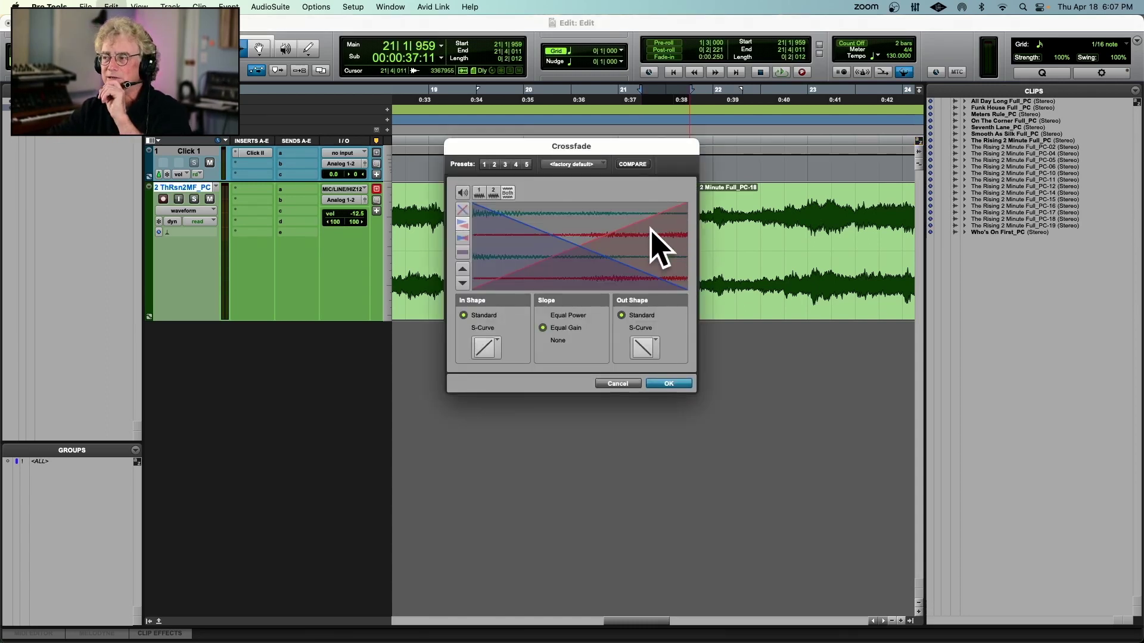
{"action": "left_click_drag", "start_coordinate": [645, 159], "coordinate": [511, 112]}
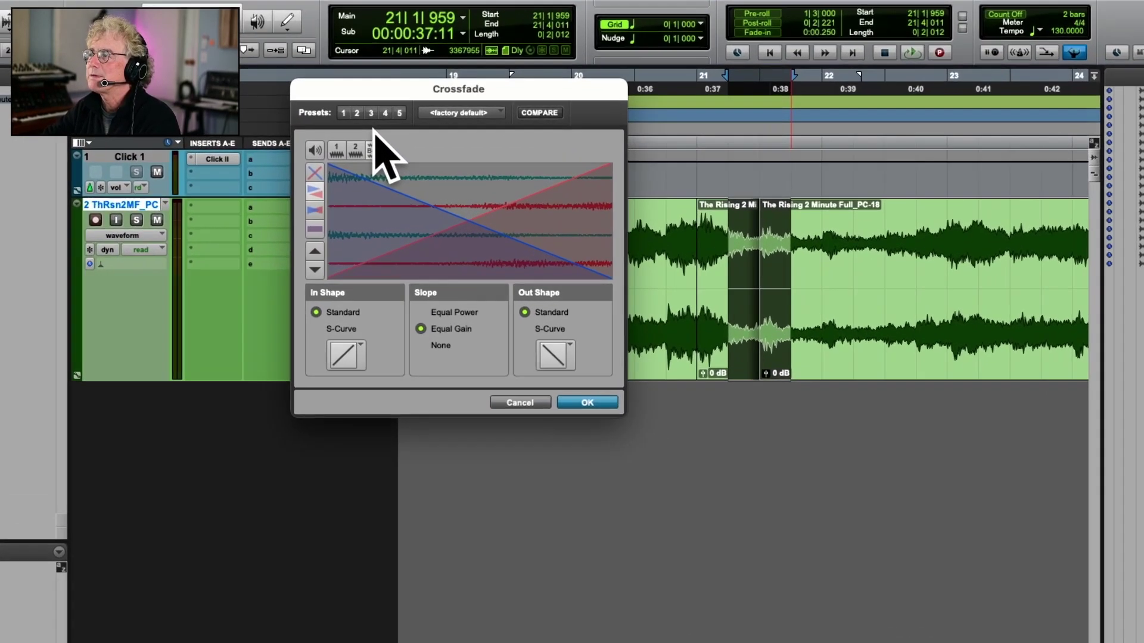
{"action": "left_click_drag", "start_coordinate": [465, 239], "coordinate": [468, 151]}
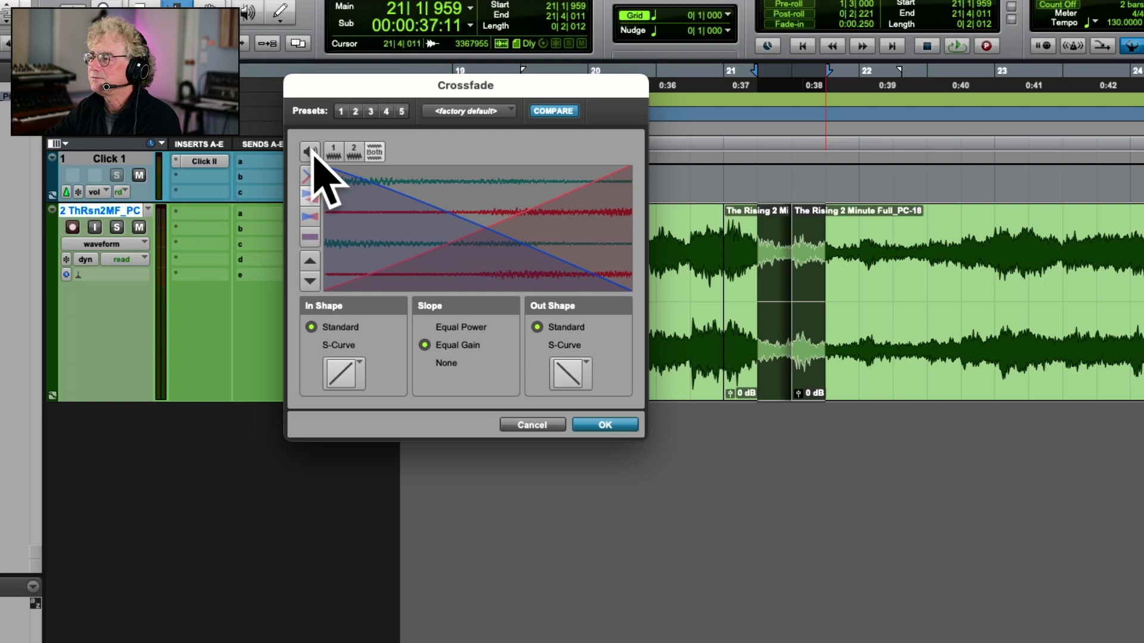
{"action": "left_click", "coordinate": [594, 425]}
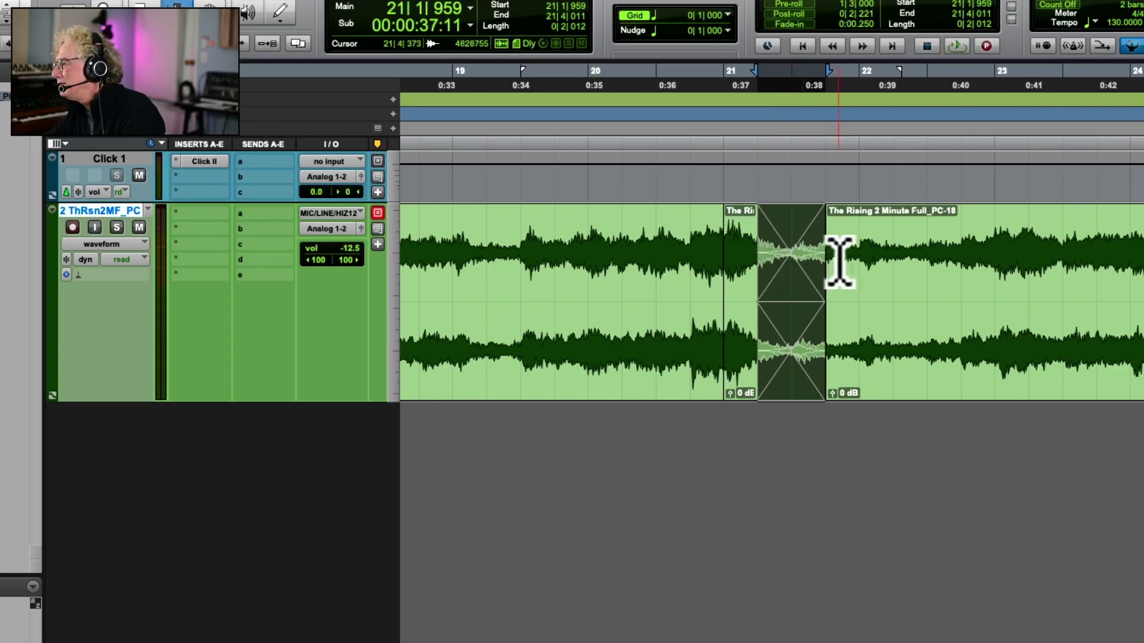
Play from 20|2|627 through the new crossfade to the end of the track.
{"action": "left_click", "coordinate": [644, 274]}
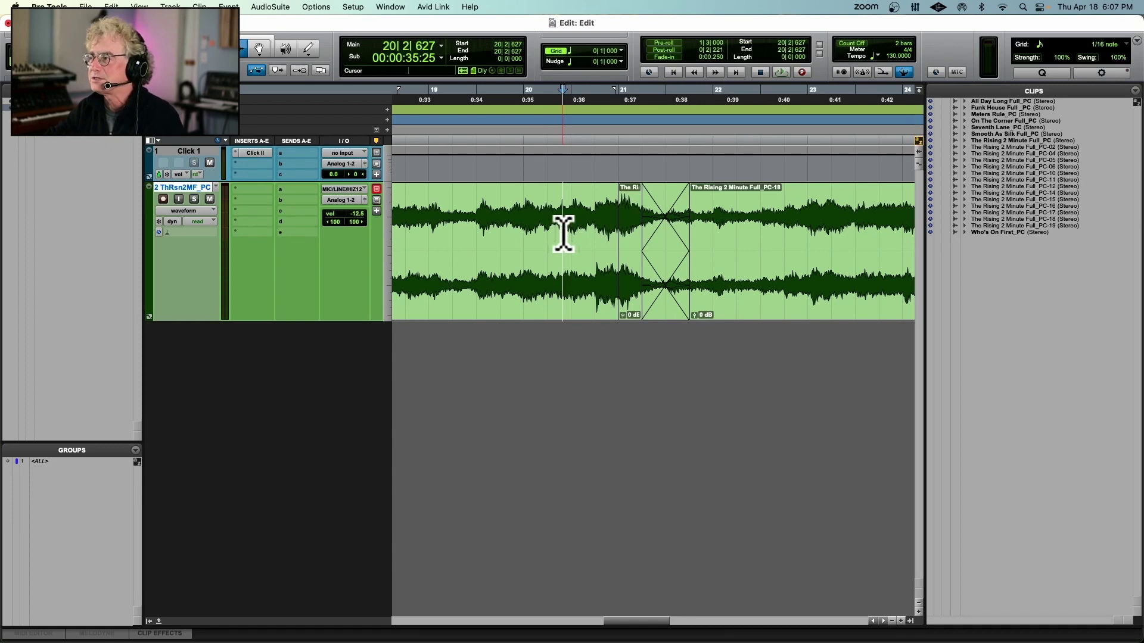
{"action": "key", "text": "space"}
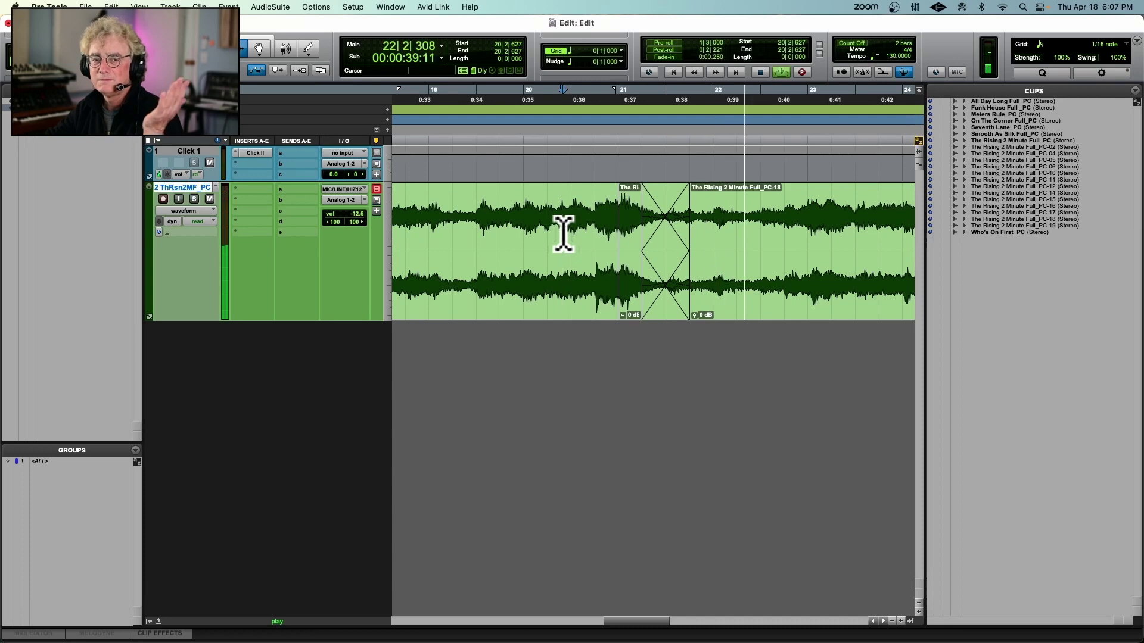
{"action": "scroll", "coordinate": [563, 232], "scroll_direction": "down", "scroll_amount": 6}
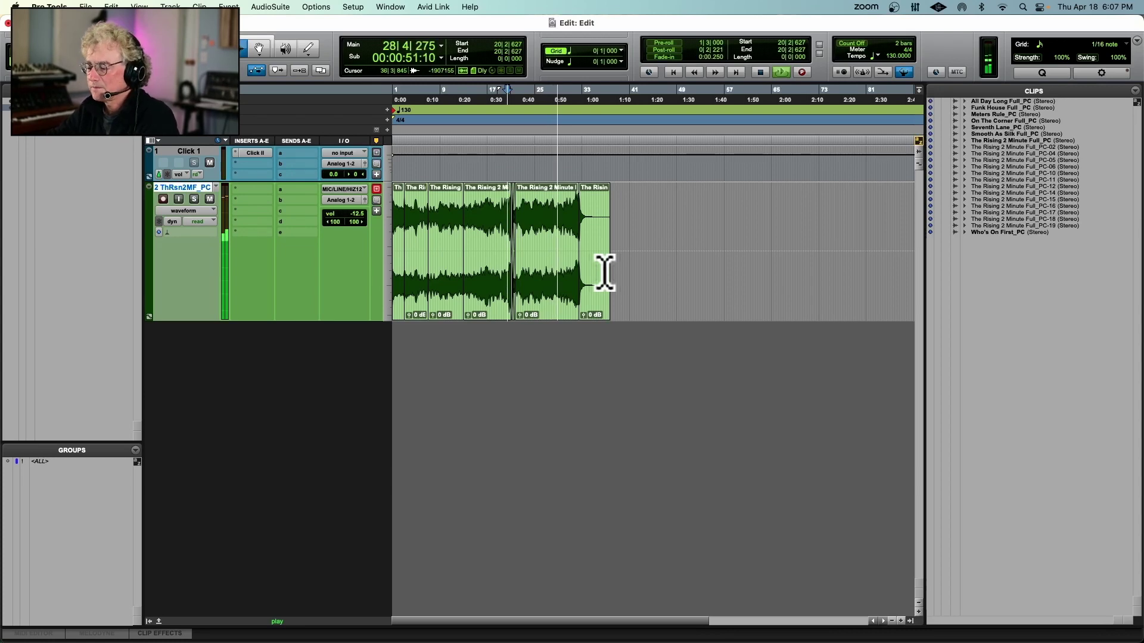
{"action": "key", "text": "super+bracketright"}
{"action": "key", "text": "super+bracketright"}
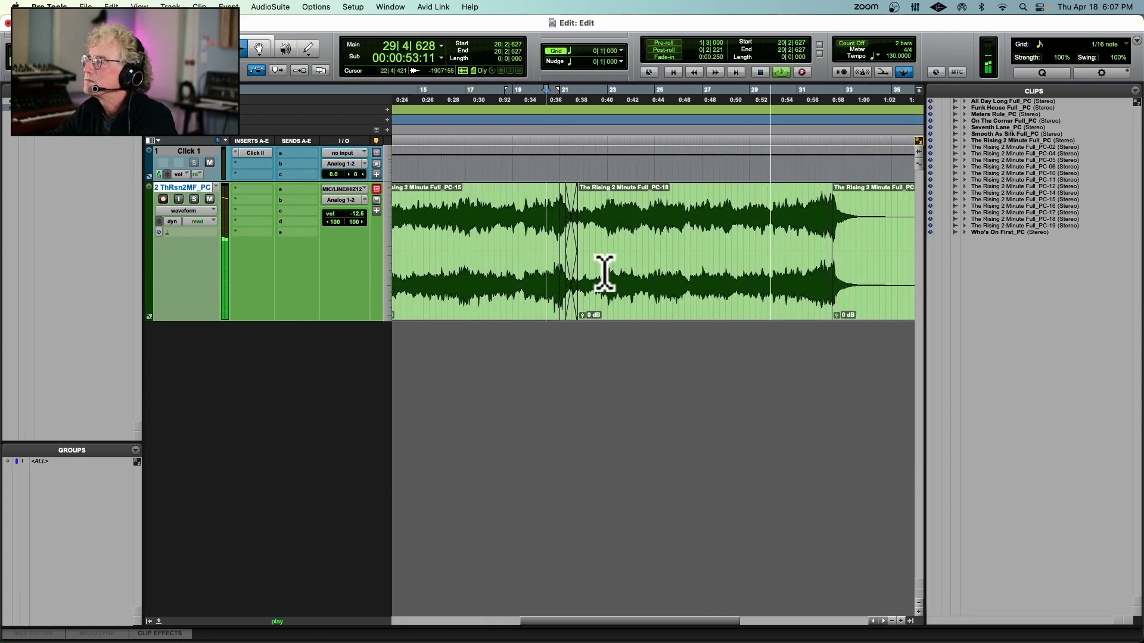
{"action": "scroll", "coordinate": [604, 274], "scroll_direction": "right", "scroll_amount": 2}
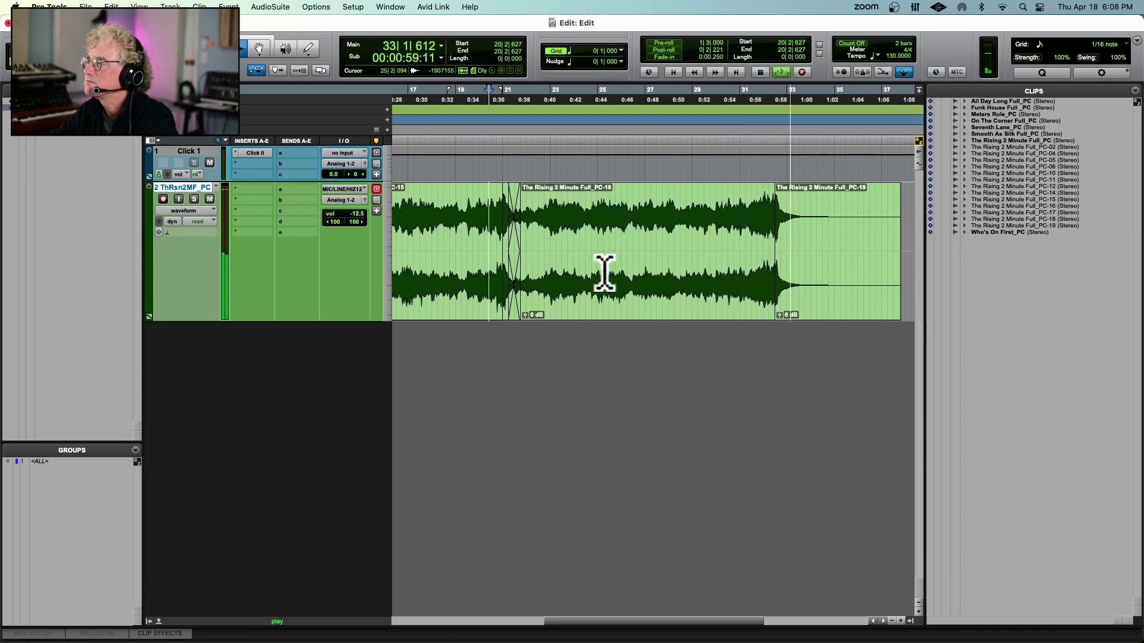
{"action": "key", "text": "space"}
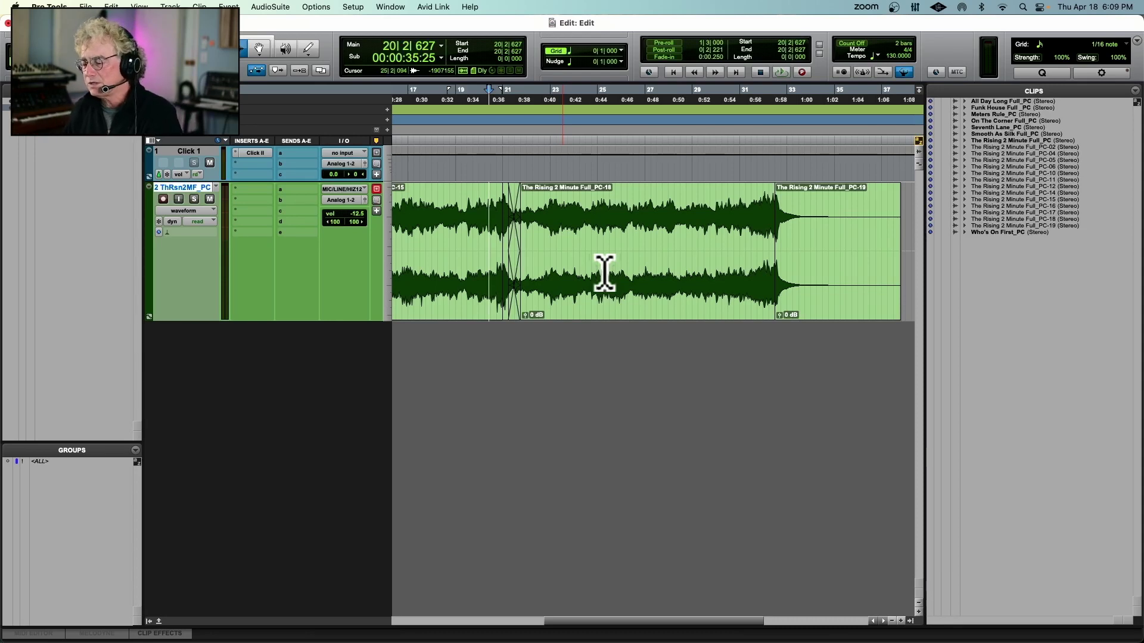
Audition the Meters Rule_PC clip and place it on a new track below The Rising, starting at 46|4|896.
{"action": "key", "text": "super+bracketleft"}
{"action": "key", "text": "super+bracketleft"}
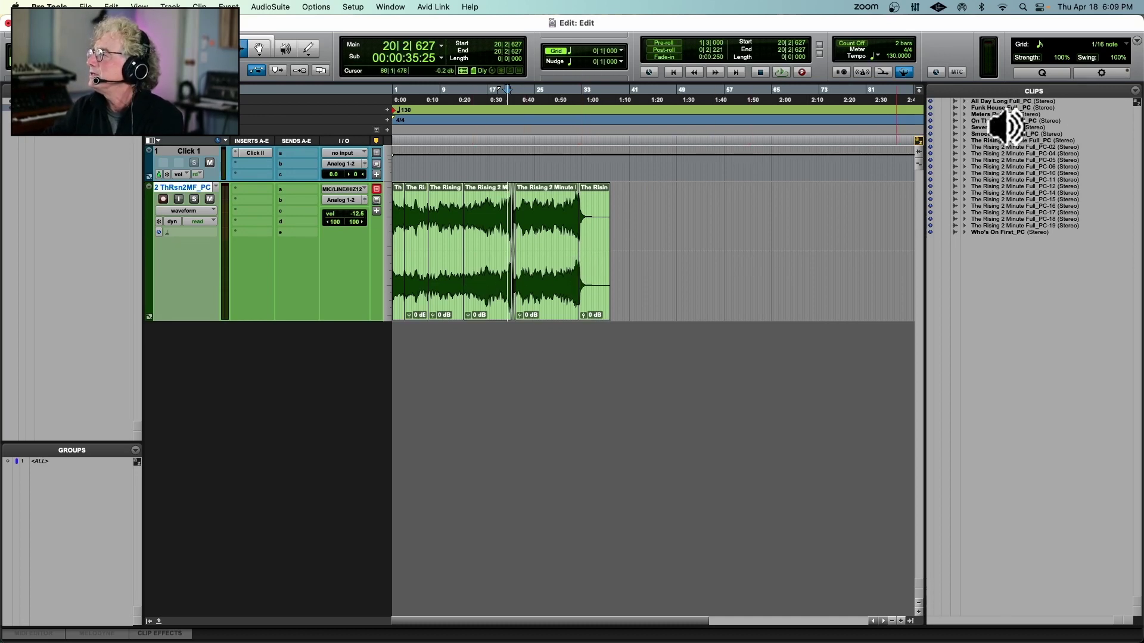
{"action": "left_click", "coordinate": [1013, 114], "text": "alt"}
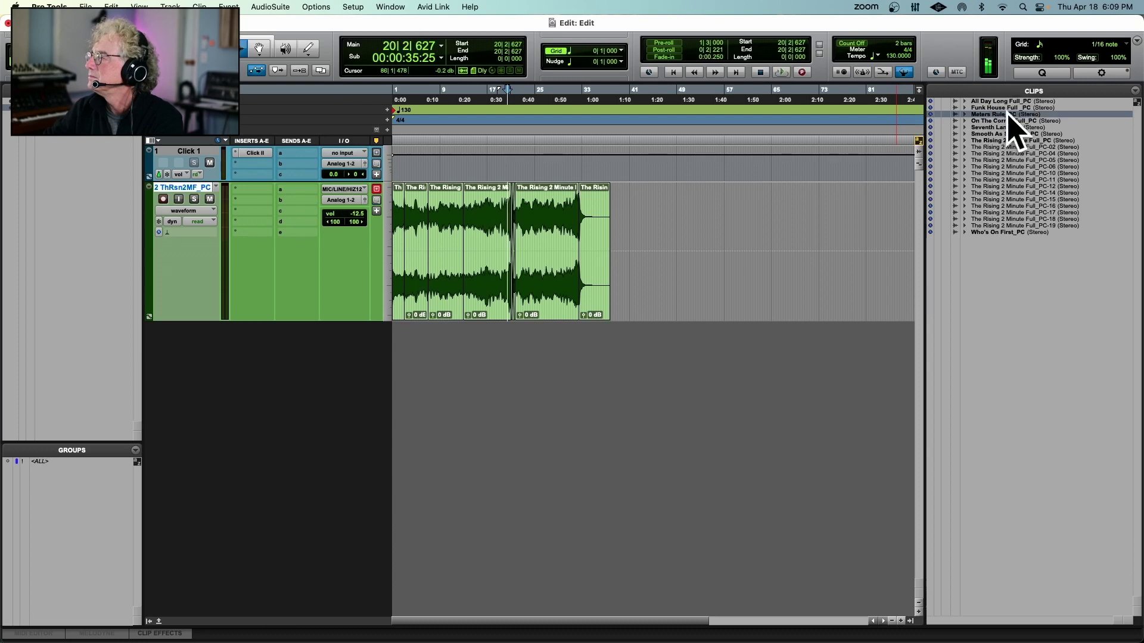
{"action": "left_click_drag", "start_coordinate": [1017, 120], "coordinate": [669, 399]}
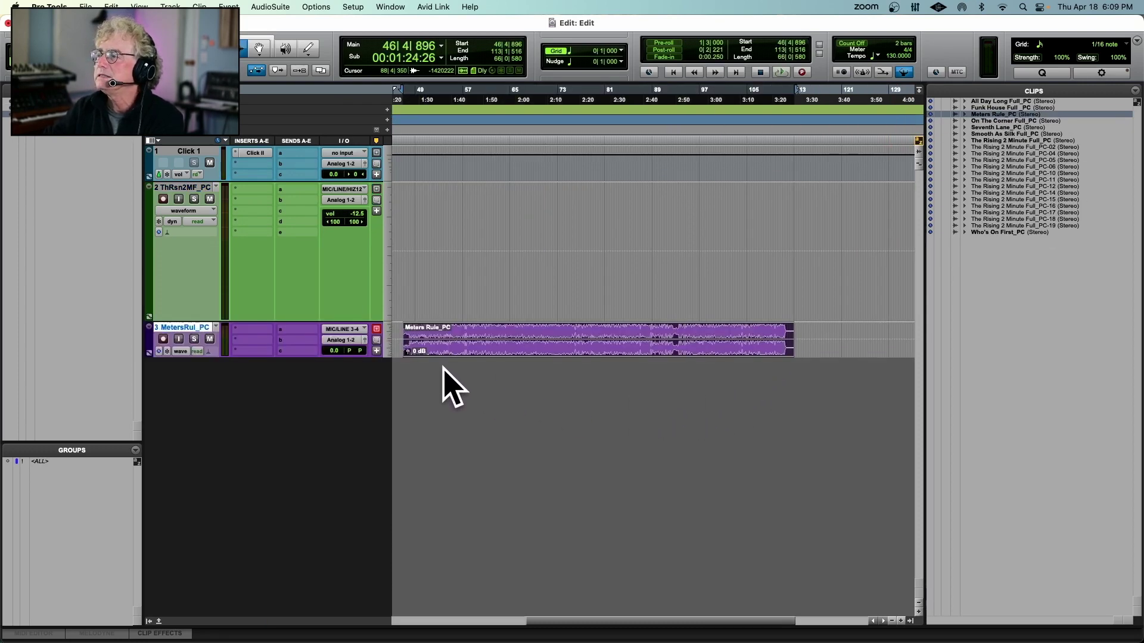
Split the Meters Rule clip at its first transient, 47|1|219, delete the silence before it and move the remaining clip to 47|1|000.
{"action": "scroll", "coordinate": [378, 358], "scroll_direction": "left", "scroll_amount": 2}
{"action": "key", "text": "ctrl+Up"}
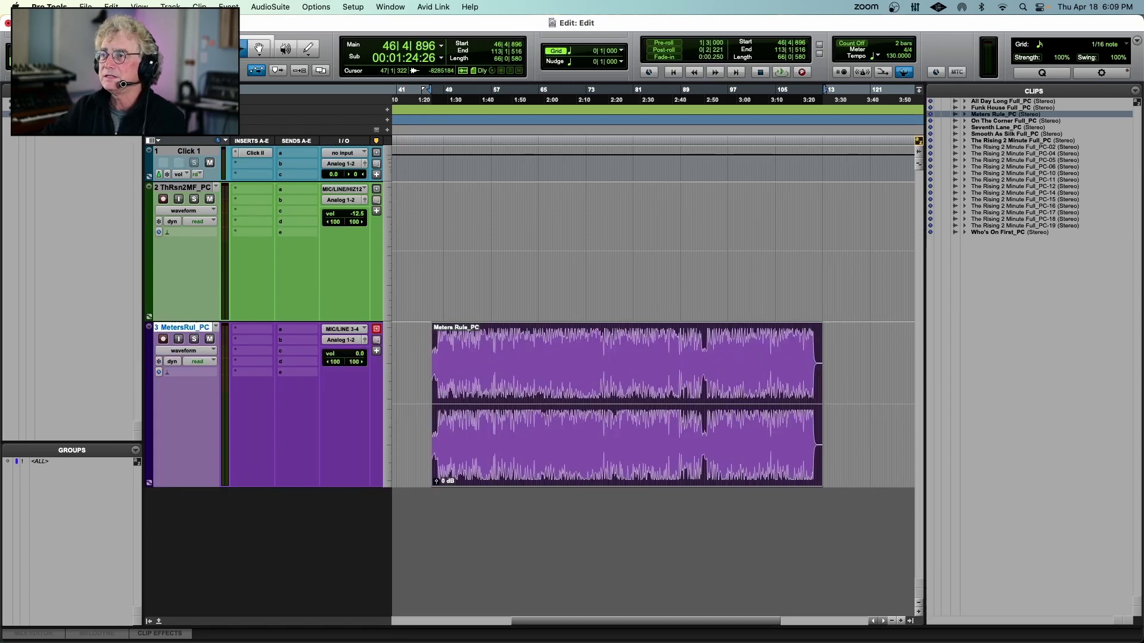
{"action": "key", "text": "e"}
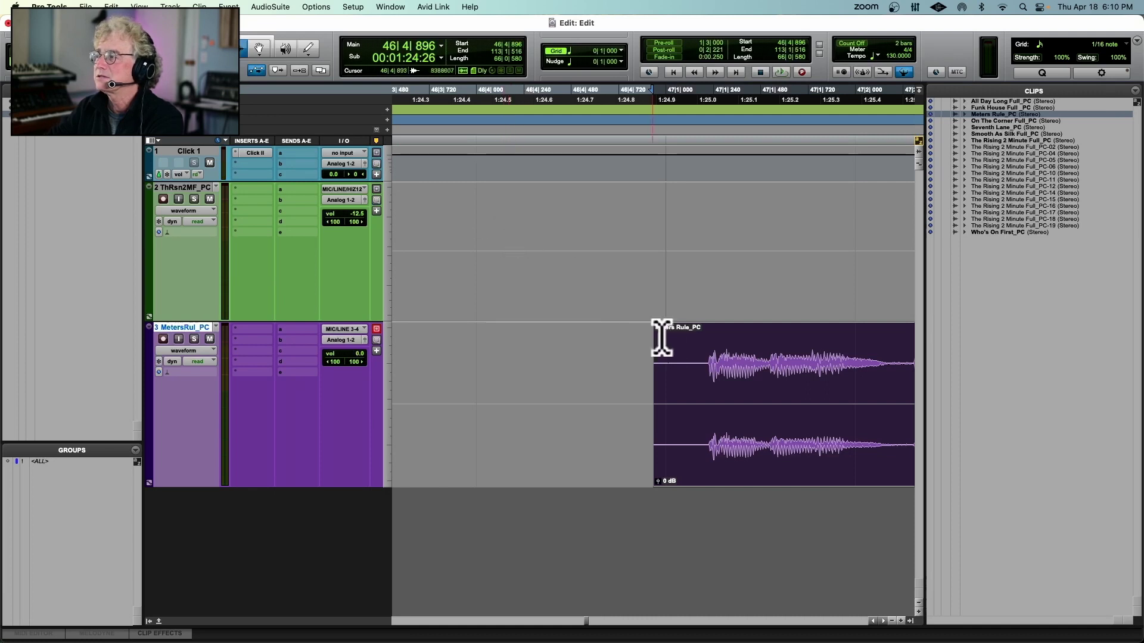
{"action": "left_click", "coordinate": [674, 370]}
{"action": "key", "text": "Tab"}
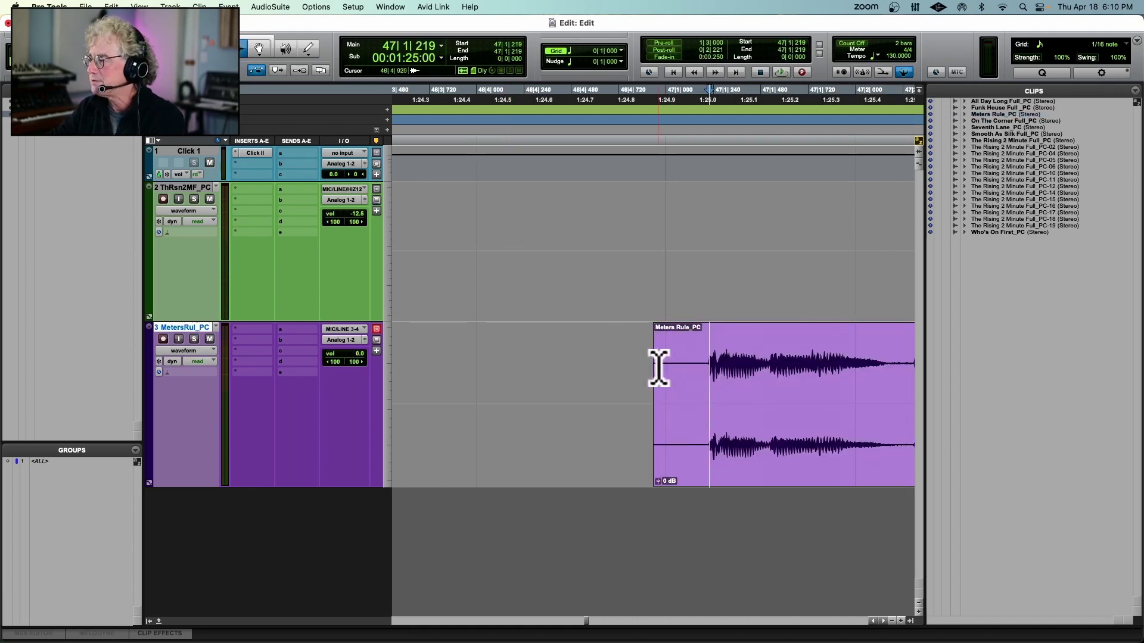
{"action": "key", "text": "super+e"}
{"action": "double_click", "coordinate": [675, 365]}
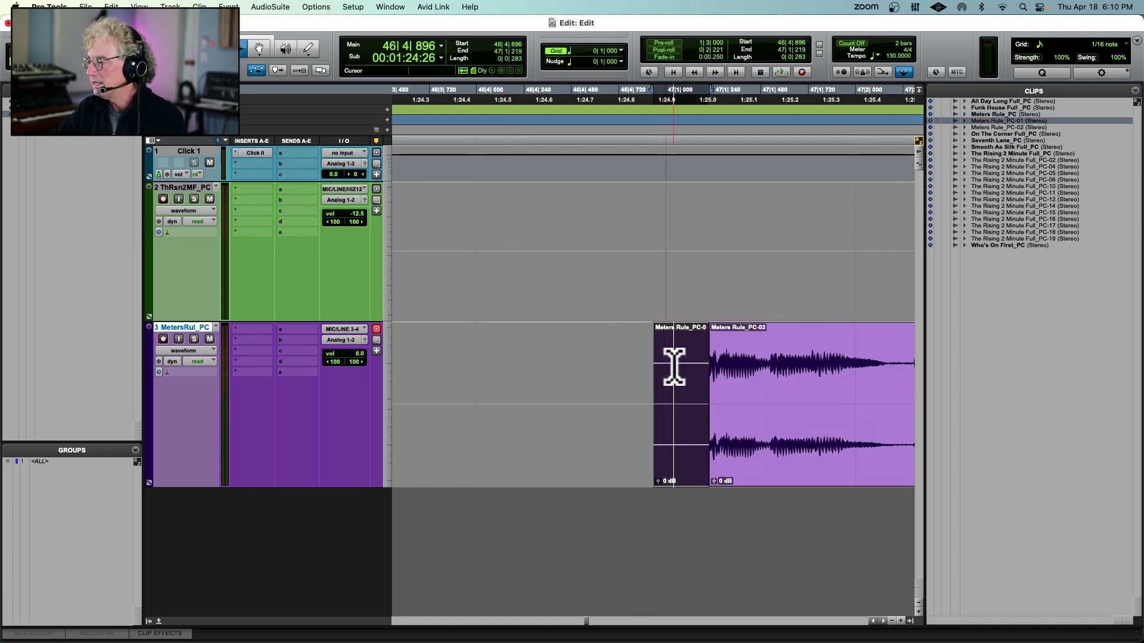
{"action": "key", "text": "BackSpace"}
{"action": "left_click", "coordinate": [259, 49]}
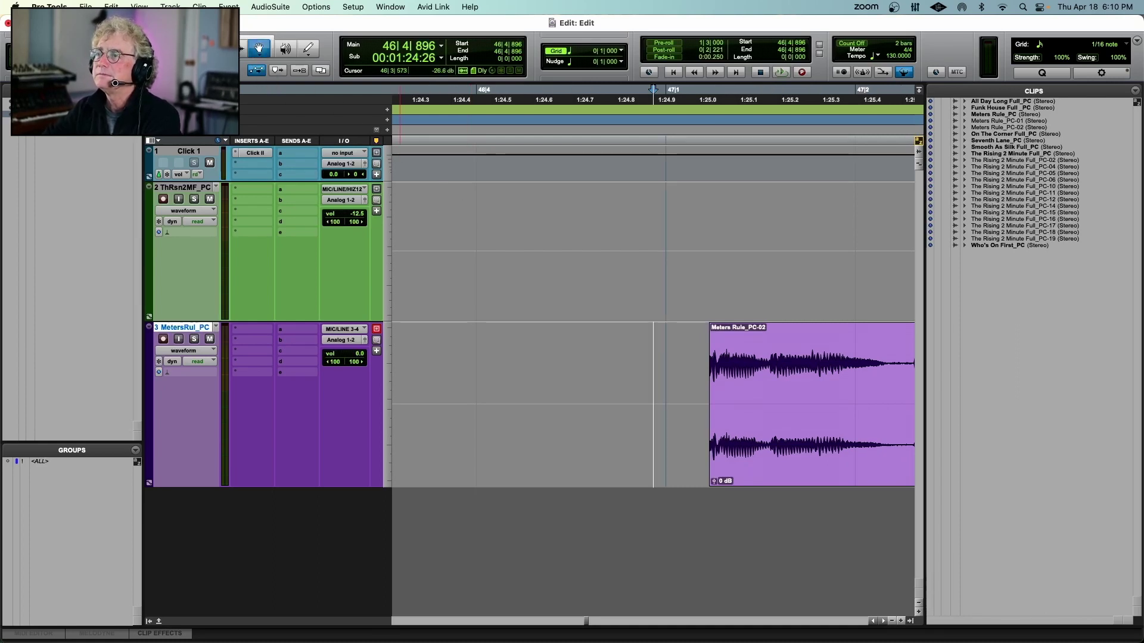
{"action": "left_click_drag", "start_coordinate": [723, 365], "coordinate": [667, 356]}
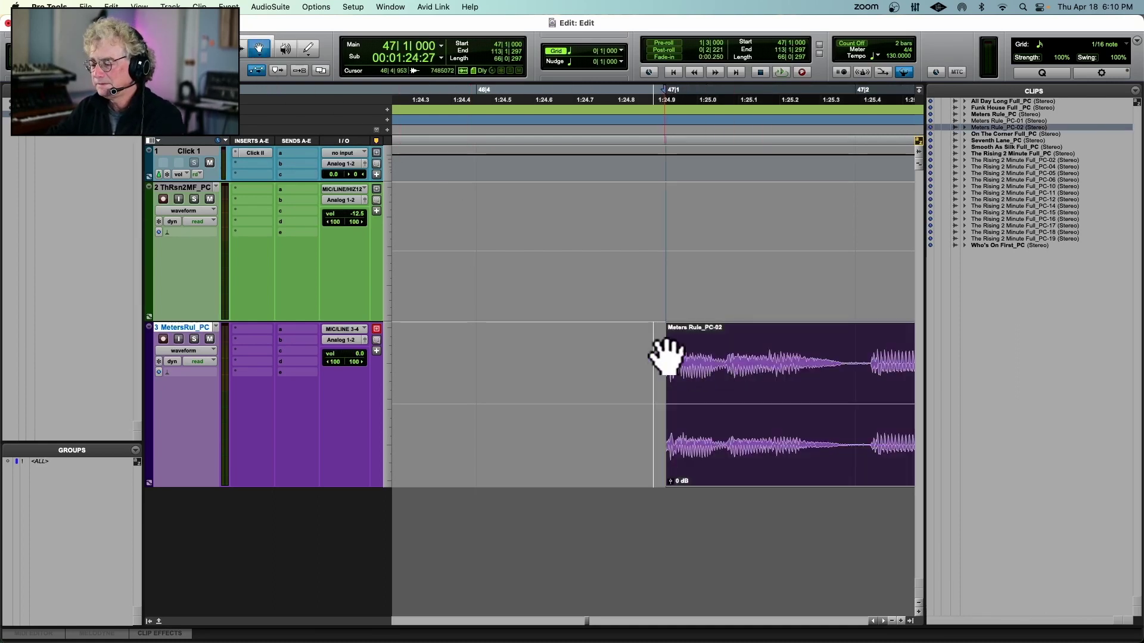
Play Meters Rule from 47|1|000 and set its track volume to -14.5 dB.
{"action": "key", "text": "space"}
{"action": "key", "text": "r"}
{"action": "key", "text": "r"}
{"action": "key", "text": "r"}
{"action": "key", "text": "r"}
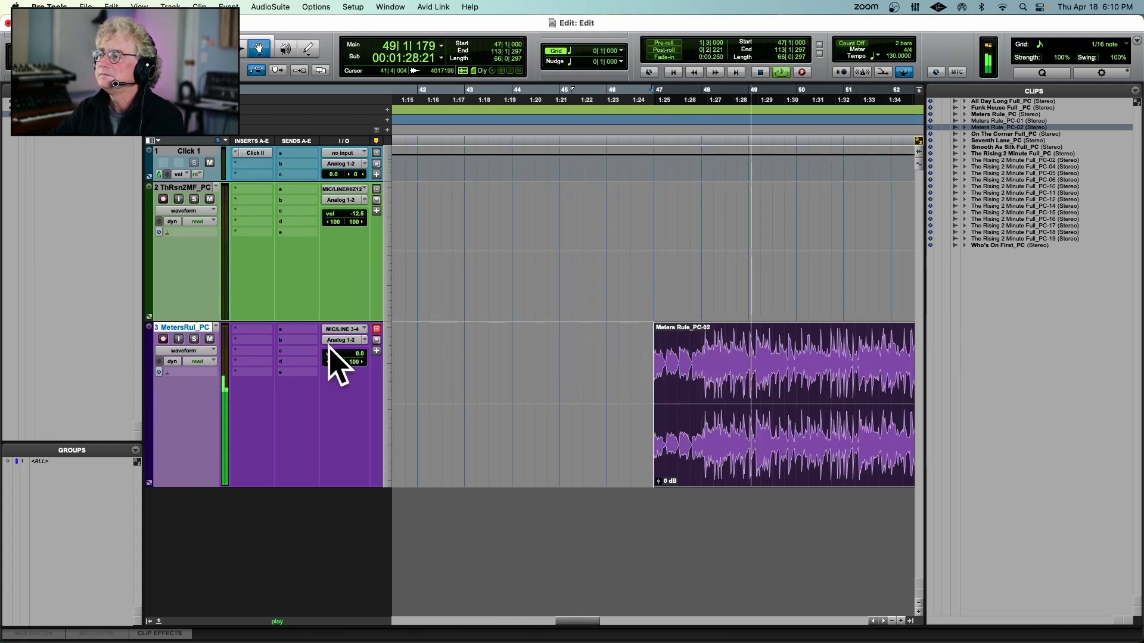
{"action": "left_click_drag", "start_coordinate": [329, 352], "coordinate": [335, 374]}
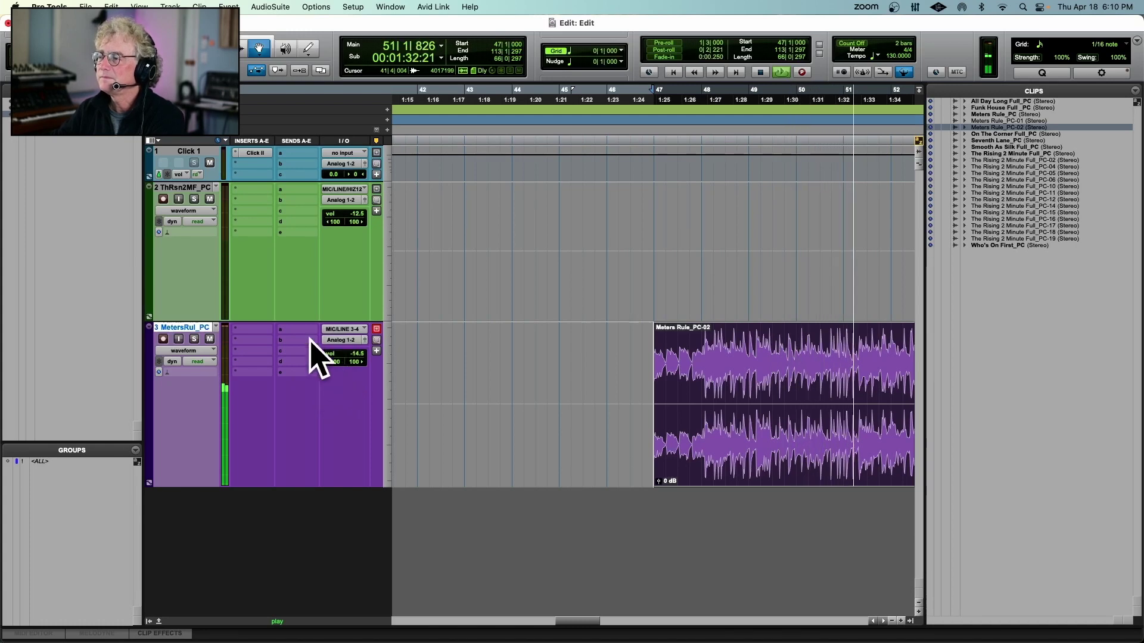
Listen through Meters Rule up to about bar 81 with the whole clip in view.
{"action": "key", "text": "r"}
{"action": "key", "text": "r"}
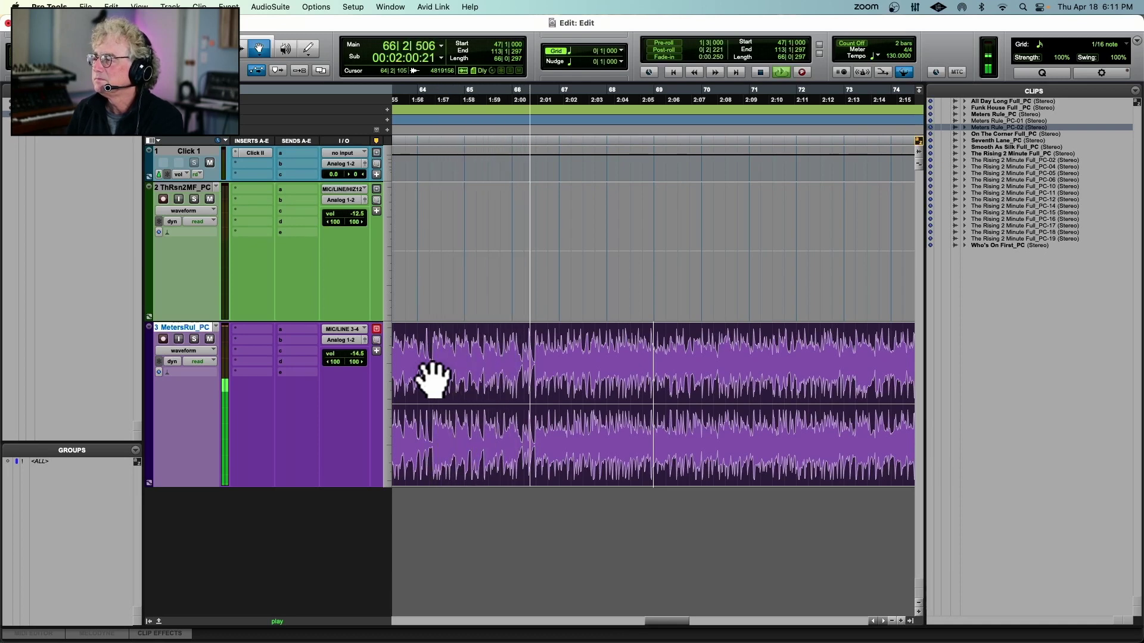
{"action": "key", "text": "super+bracketleft"}
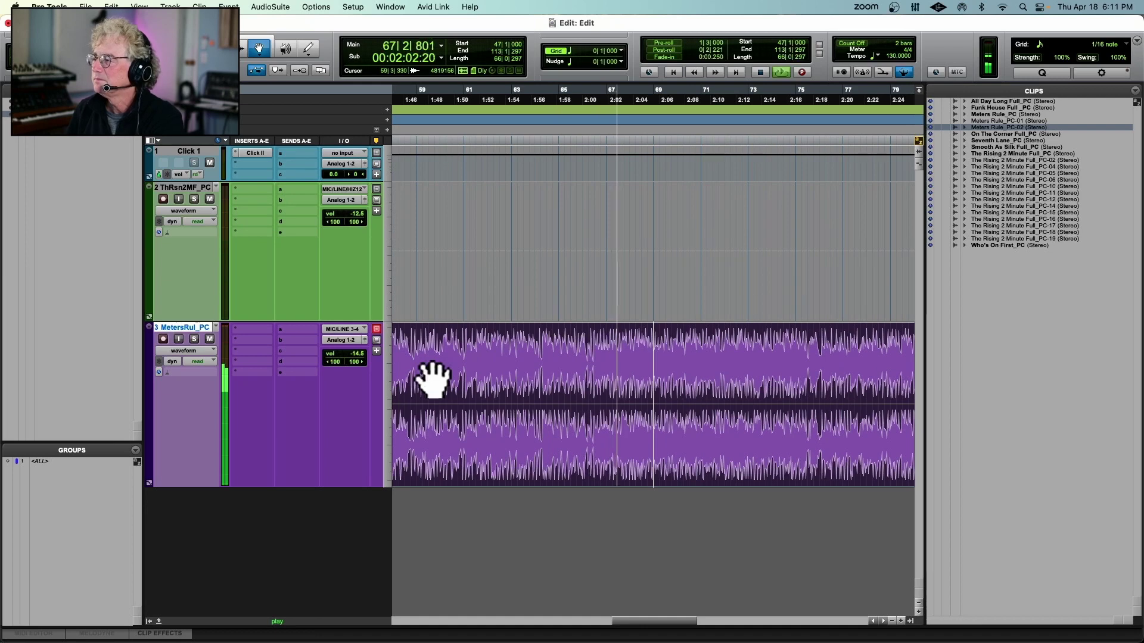
{"action": "key", "text": "super+bracketleft"}
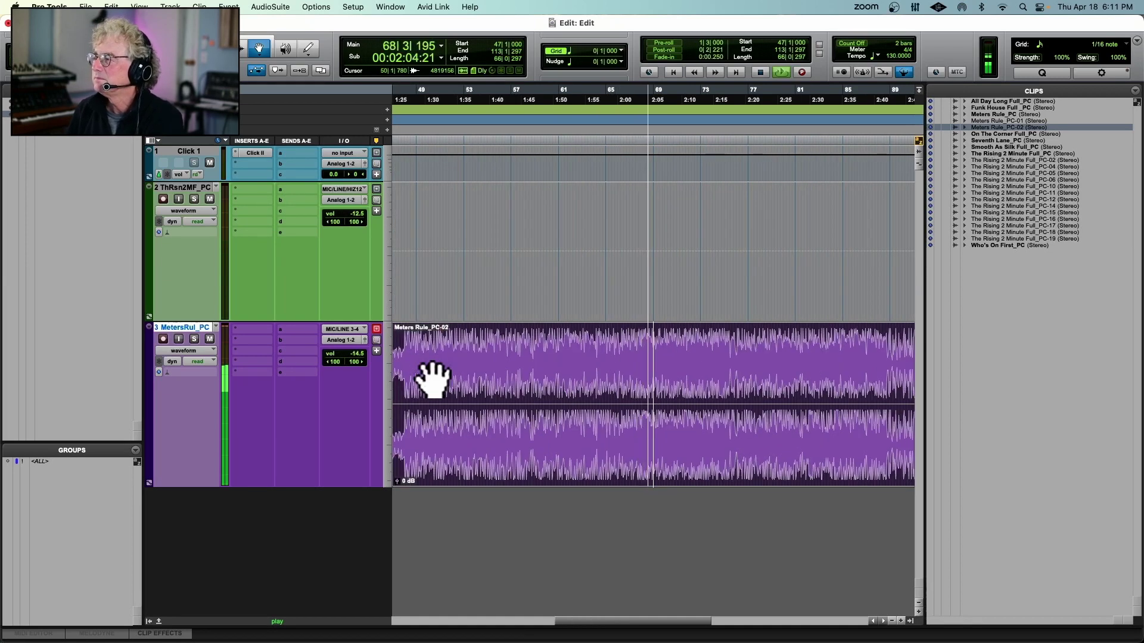
{"action": "key", "text": "super+bracketleft"}
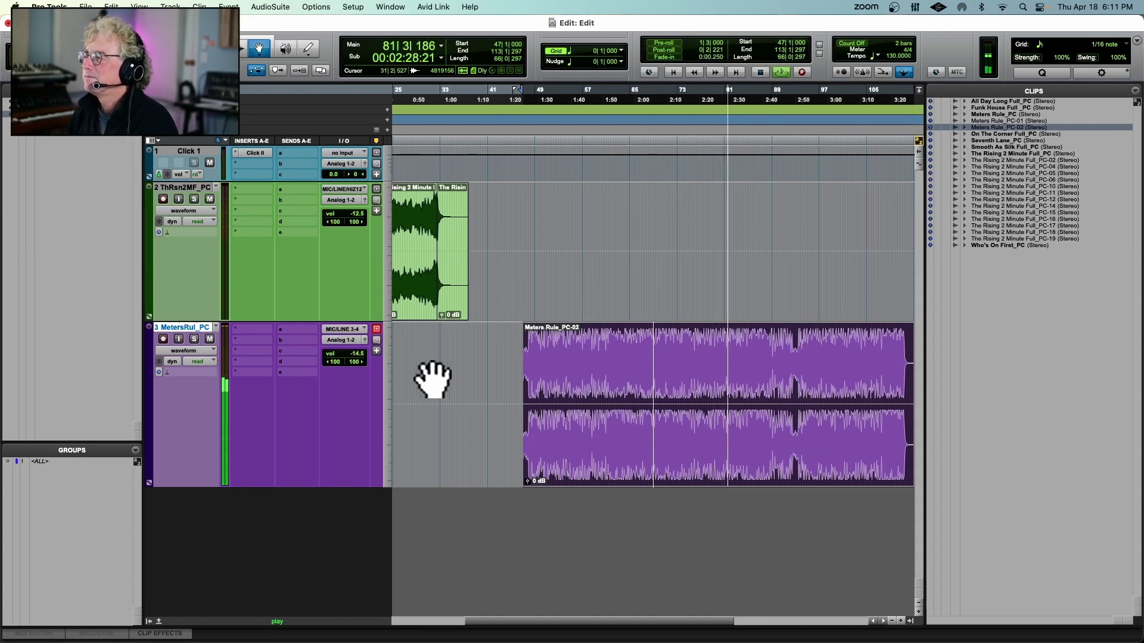
{"action": "key", "text": "space"}
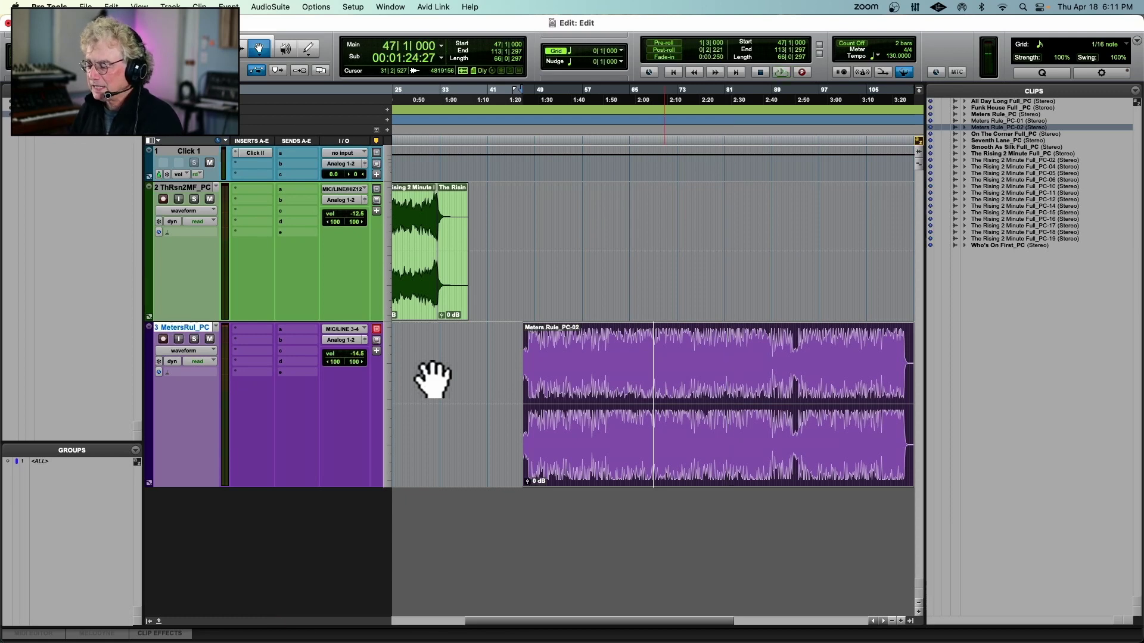
Replay the opening bars of Meters Rule from 47|1|000 to judge where the main groove begins.
{"action": "key", "text": "super+bracketright"}
{"action": "key", "text": "super+bracketright"}
{"action": "key", "text": "super+bracketright"}
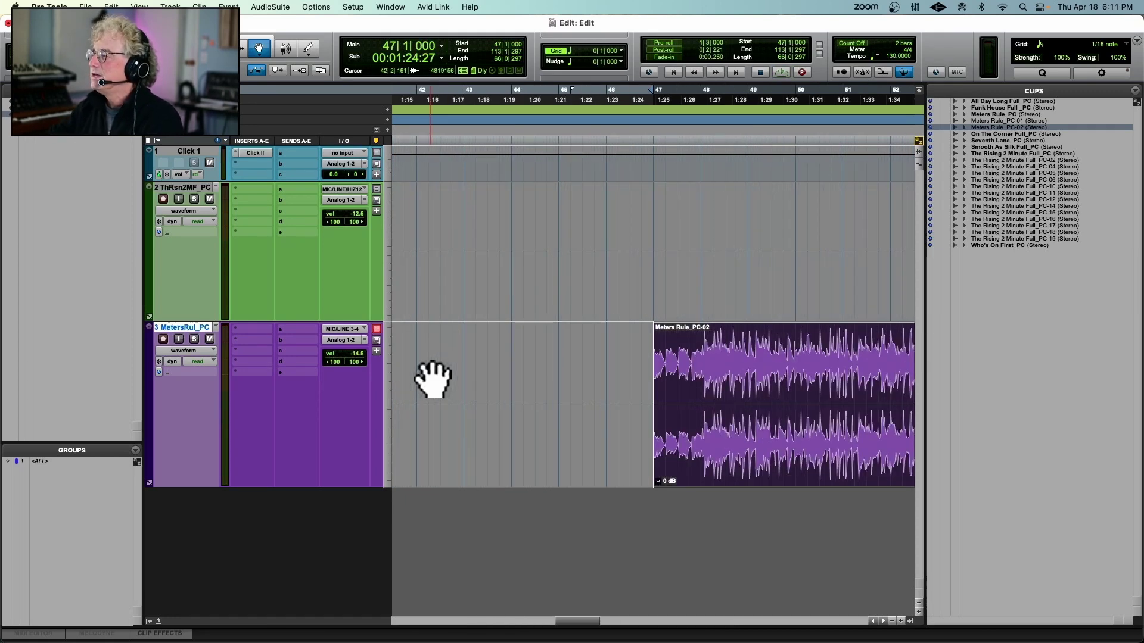
{"action": "scroll", "coordinate": [488, 325], "scroll_direction": "right", "scroll_amount": 3}
{"action": "key", "text": "space"}
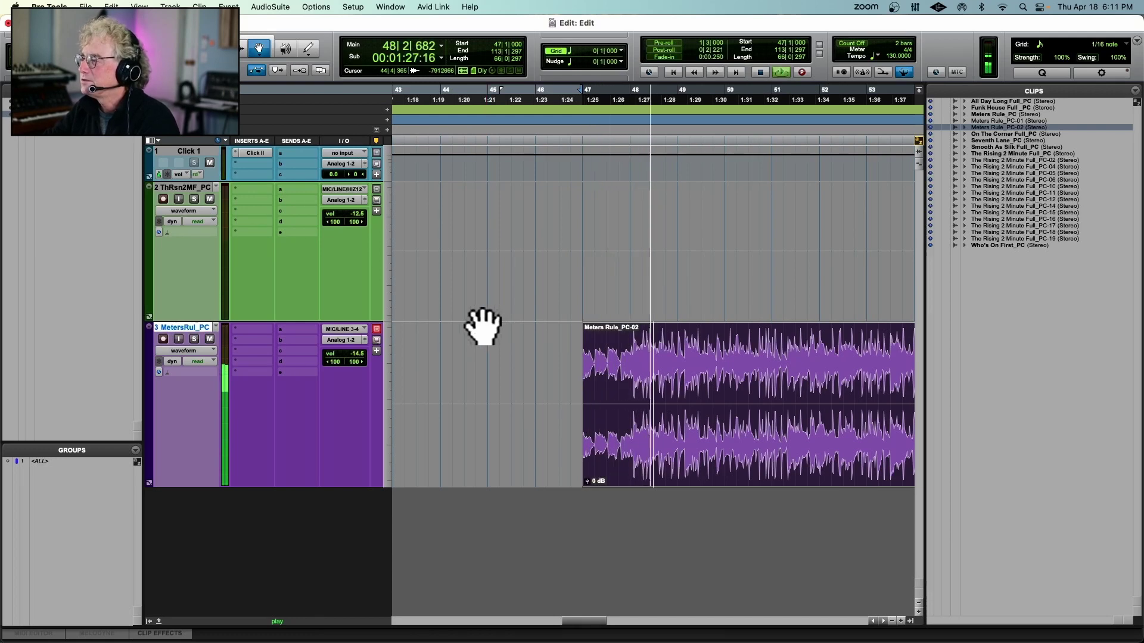
{"action": "key", "text": "space"}
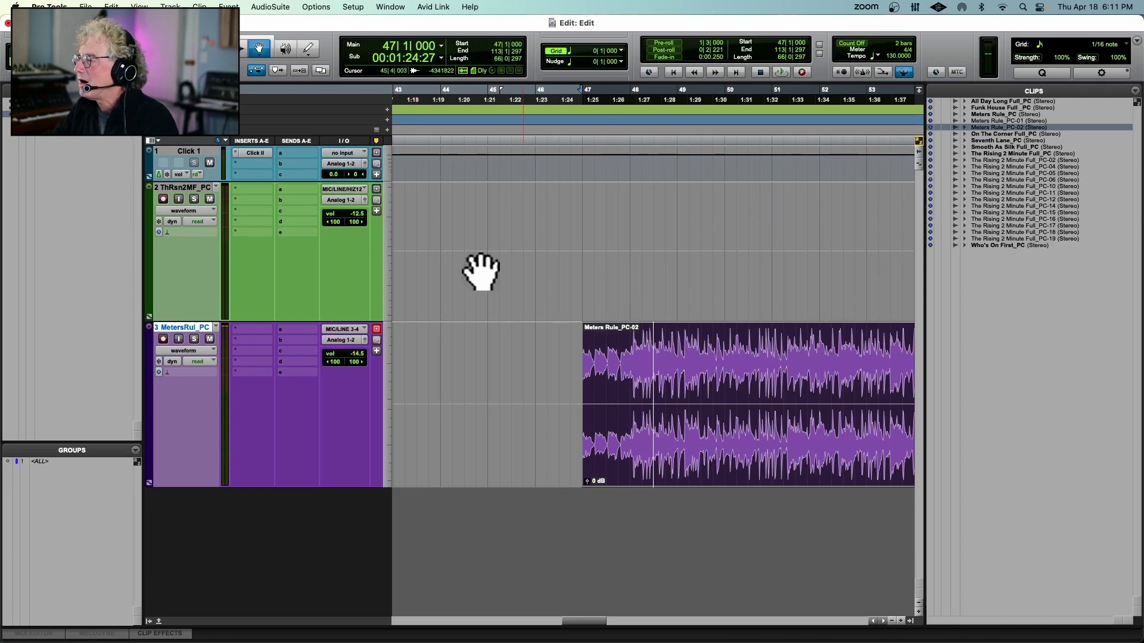
Split the Meters Rule clip at the downbeat transient at 49|1|628.
{"action": "left_click", "coordinate": [667, 353]}
{"action": "key", "text": "ctrl+]"}
{"action": "key", "text": "ctrl+]"}
{"action": "key", "text": "ctrl+]"}
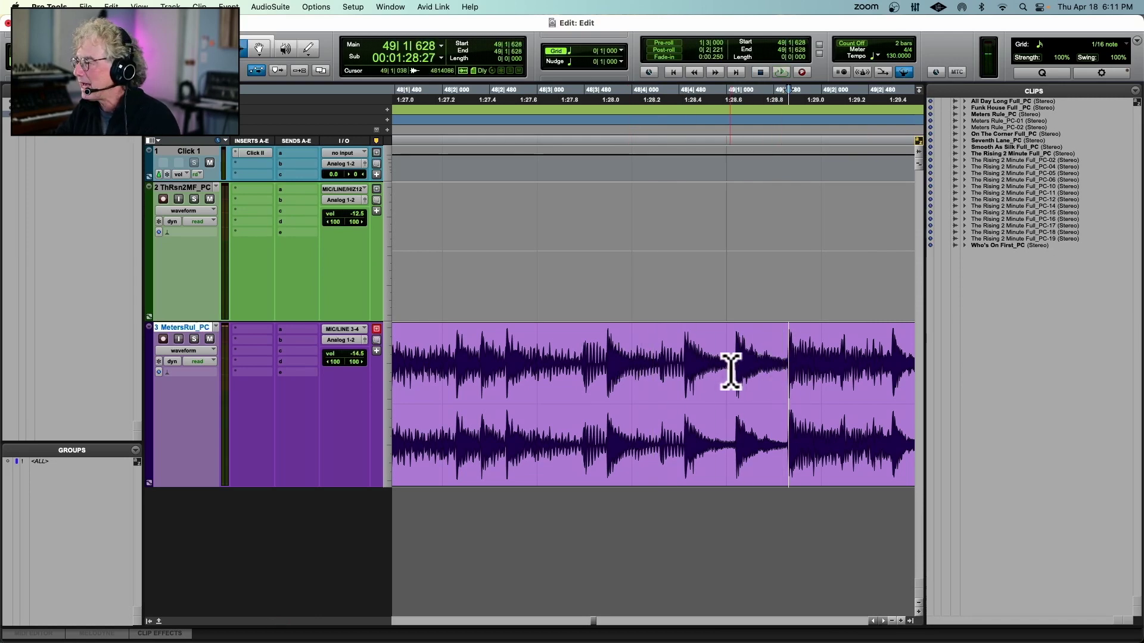
{"action": "key", "text": "space"}
{"action": "key", "text": "space"}
{"action": "key", "text": "super+e"}
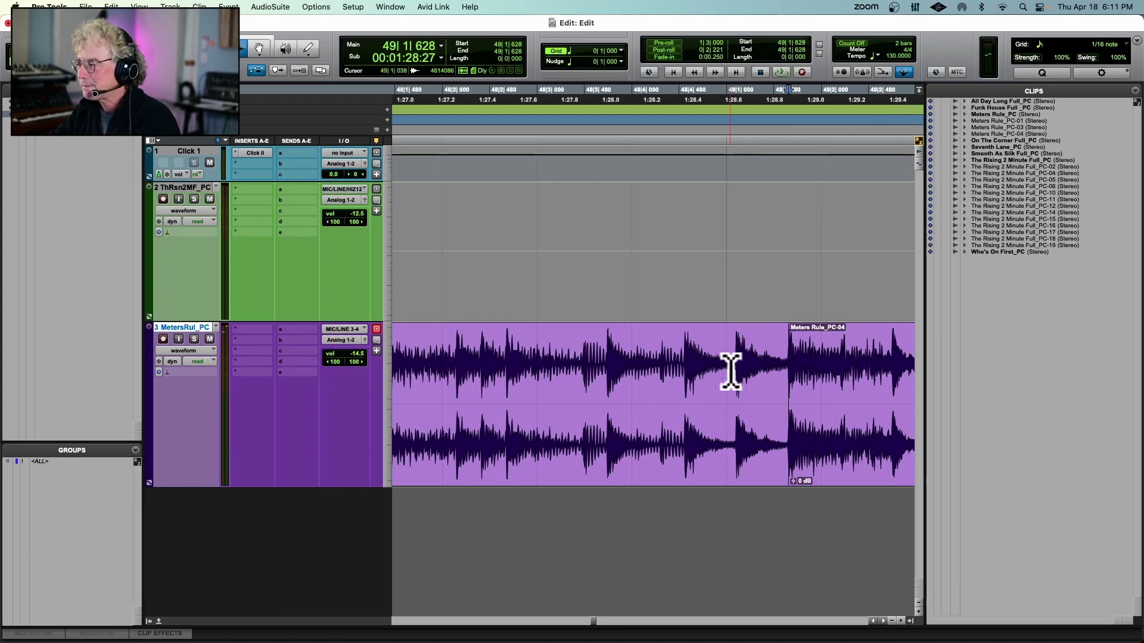
Delete the opening piece of Meters Rule before the split and move the remaining clip to start at 49|1|000.
{"action": "key", "text": "super+bracketleft"}
{"action": "key", "text": "super+bracketleft"}
{"action": "key", "text": "super+bracketleft"}
{"action": "left_click", "coordinate": [259, 48]}
{"action": "left_click", "coordinate": [591, 360]}
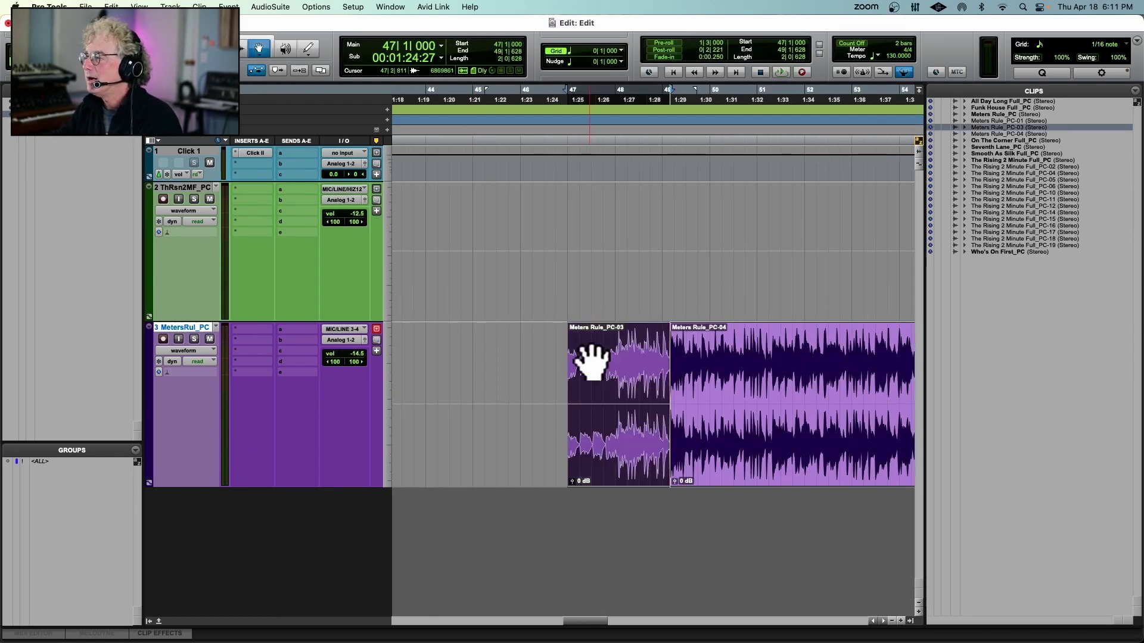
{"action": "key", "text": "Delete"}
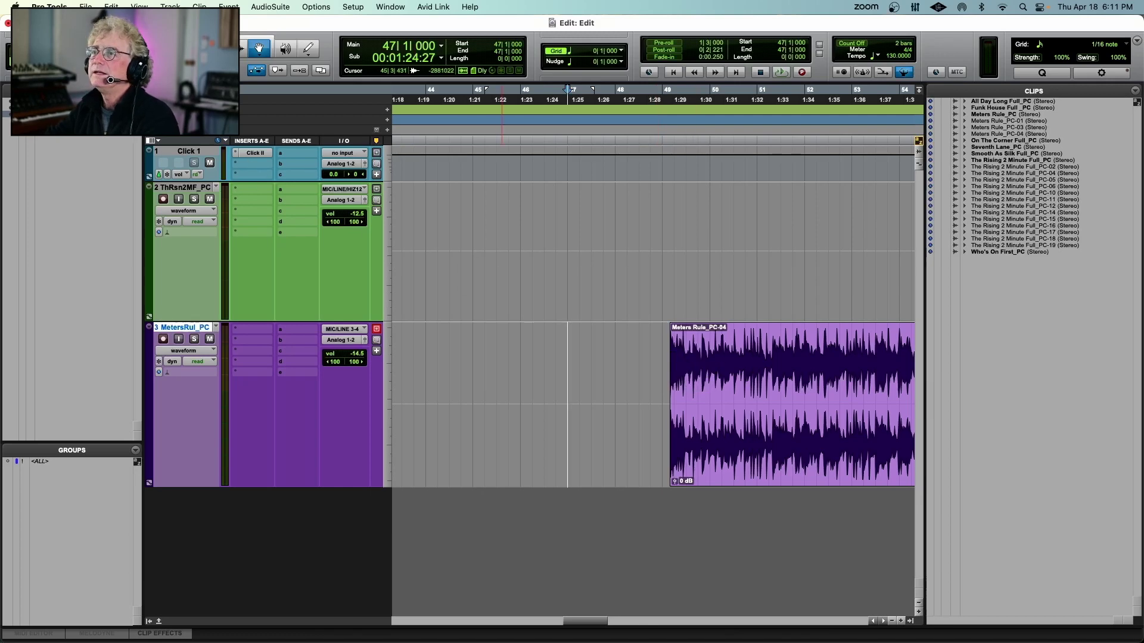
{"action": "left_click_drag", "start_coordinate": [741, 345], "coordinate": [697, 345]}
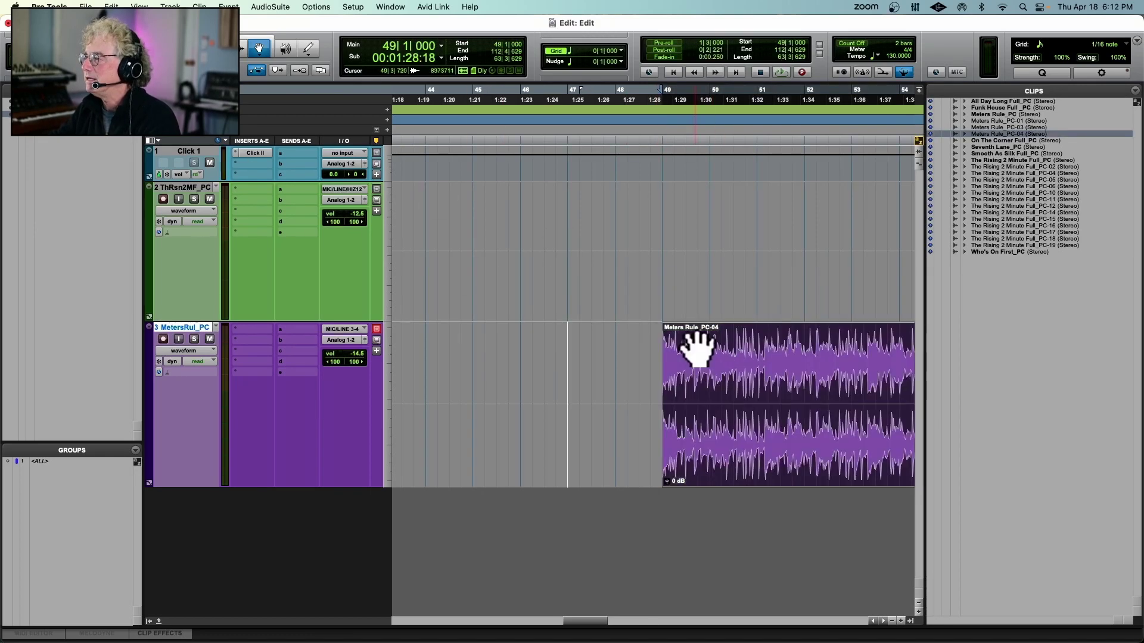
Audition the Meters Rule clip from 49|1|000 and around 50|1|000 to locate its second bar's downbeat.
{"action": "left_click", "coordinate": [244, 47]}
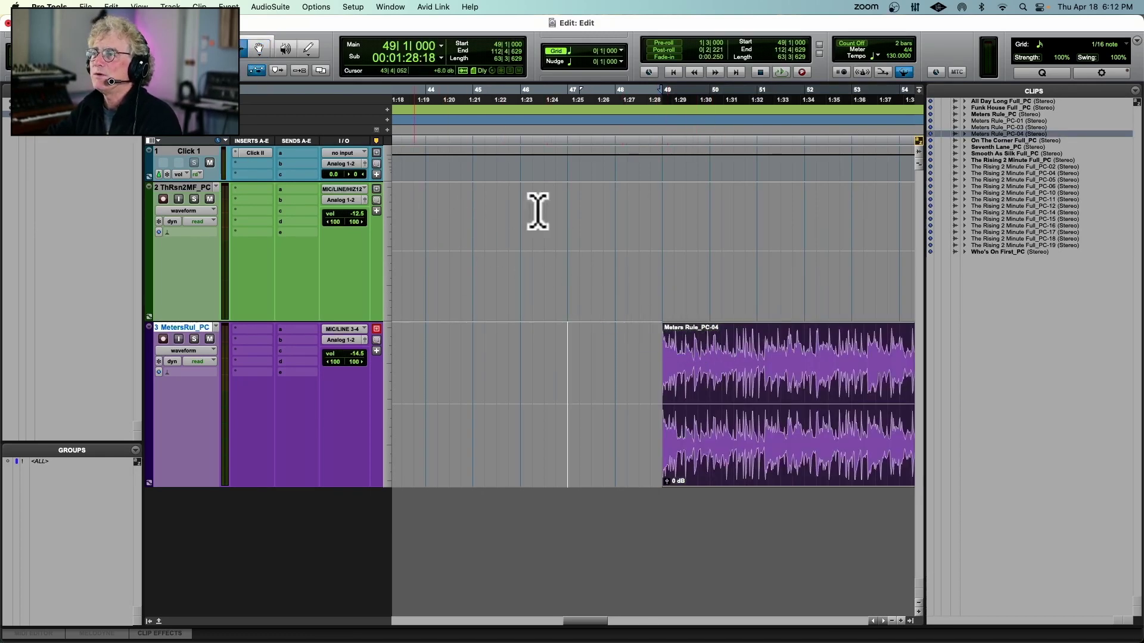
{"action": "key", "text": "space"}
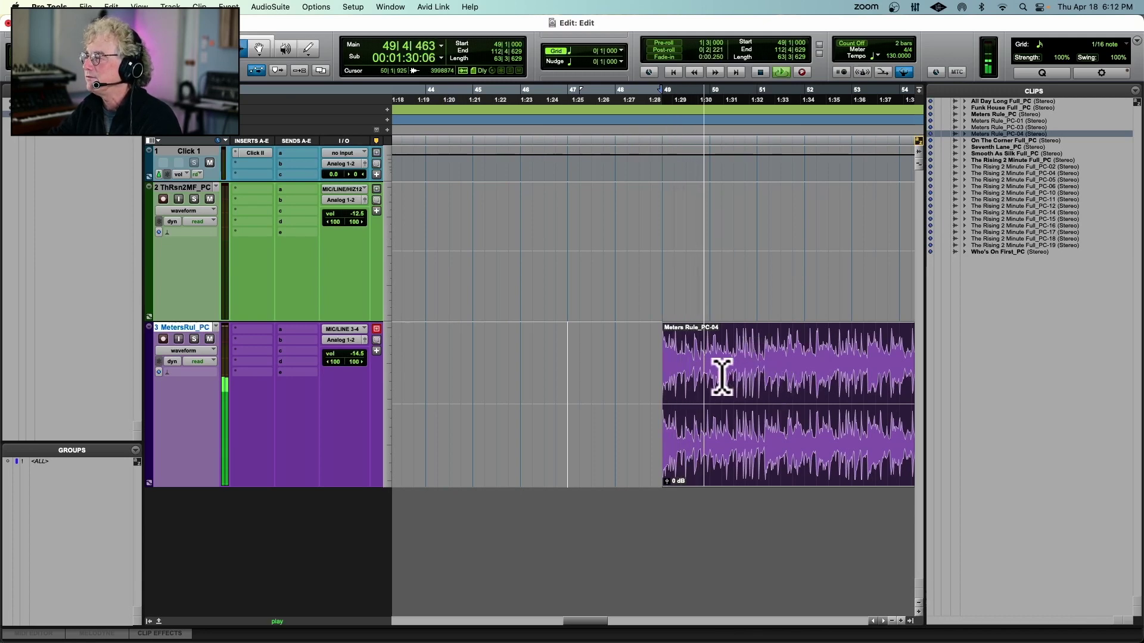
{"action": "key", "text": "space"}
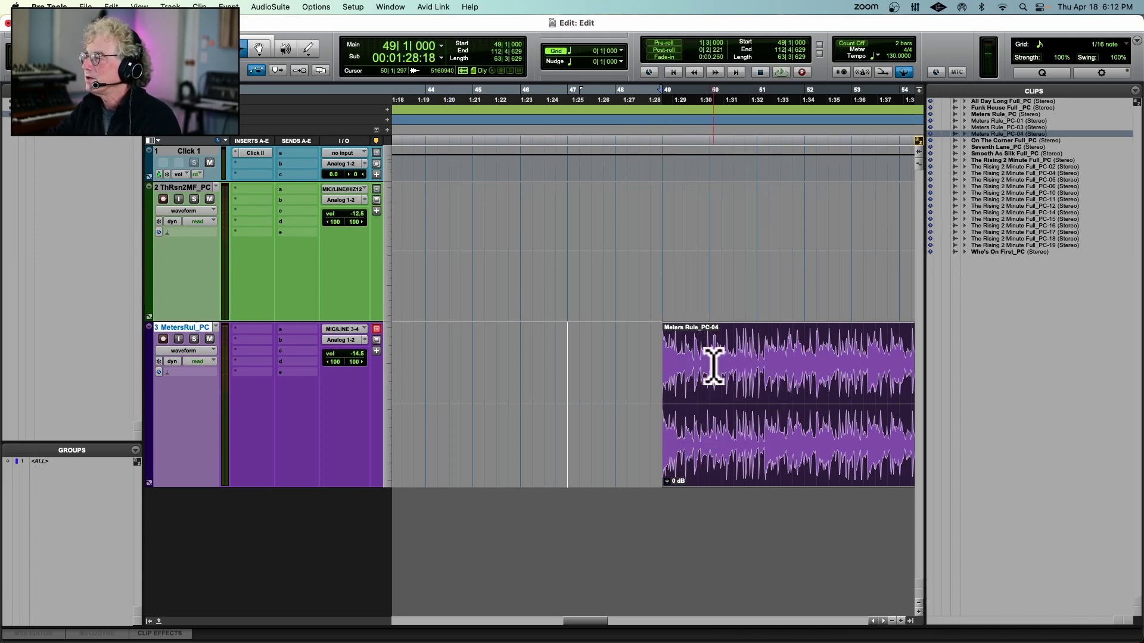
{"action": "left_click", "coordinate": [713, 365]}
{"action": "key", "text": "super+bracketright"}
{"action": "key", "text": "super+bracketright"}
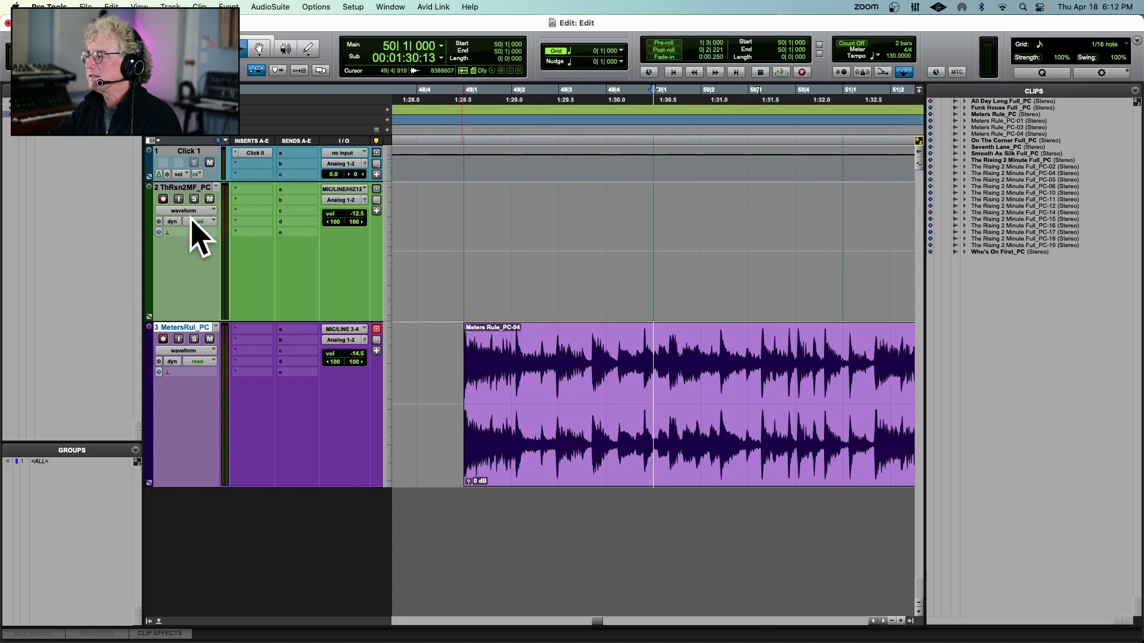
{"action": "key", "text": "space"}
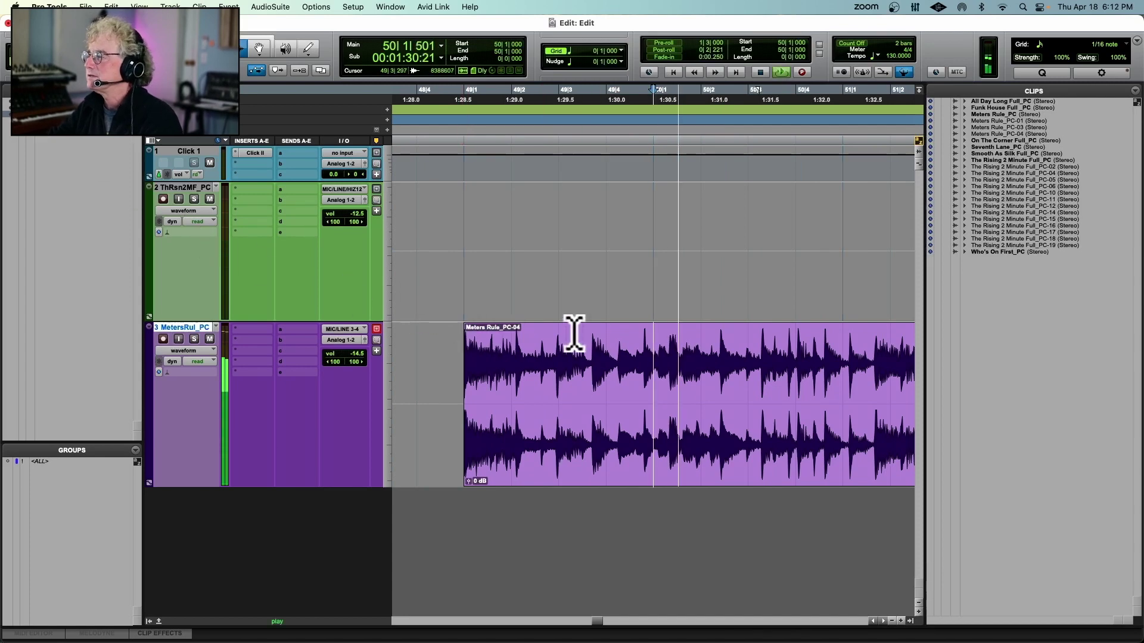
{"action": "key", "text": "space"}
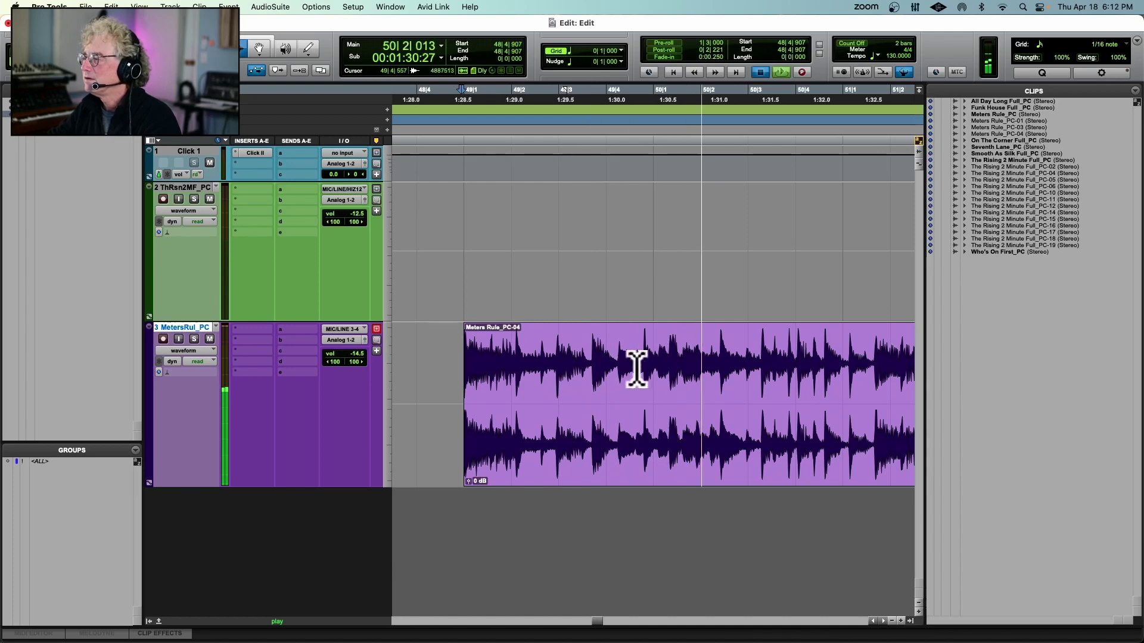
{"action": "key", "text": "space"}
{"action": "left_click", "coordinate": [676, 375]}
{"action": "key", "text": "space"}
{"action": "key", "text": "space"}
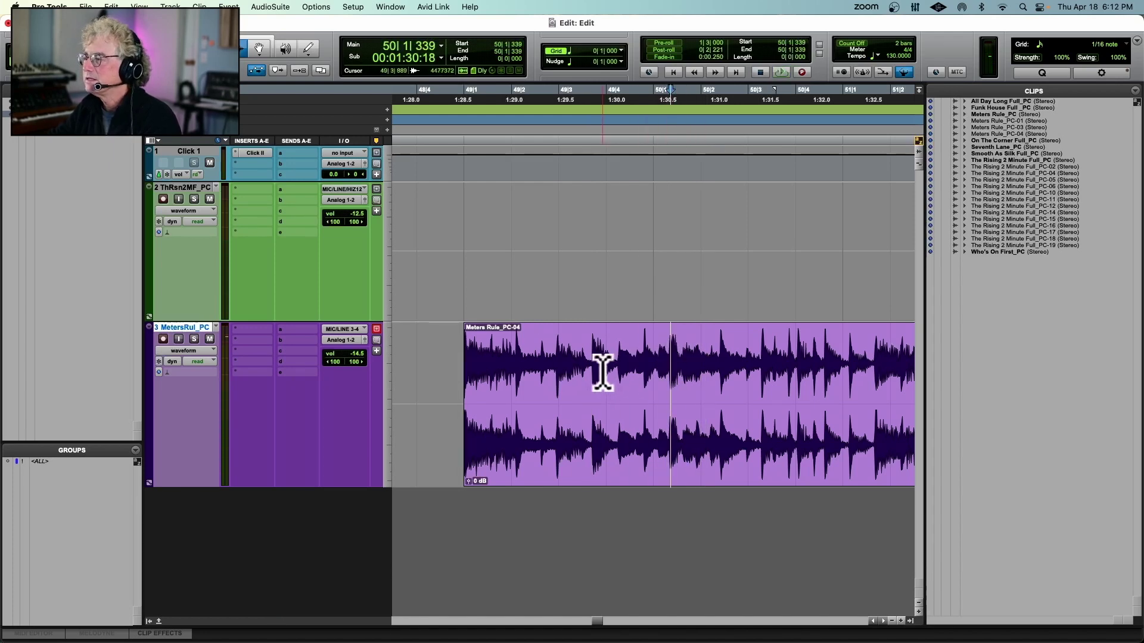
Recheck the second downbeat by ear and split the Meters Rule clip there, at 50|1|339.
{"action": "left_click", "coordinate": [524, 371], "text": "shift"}
{"action": "double_click", "coordinate": [524, 371]}
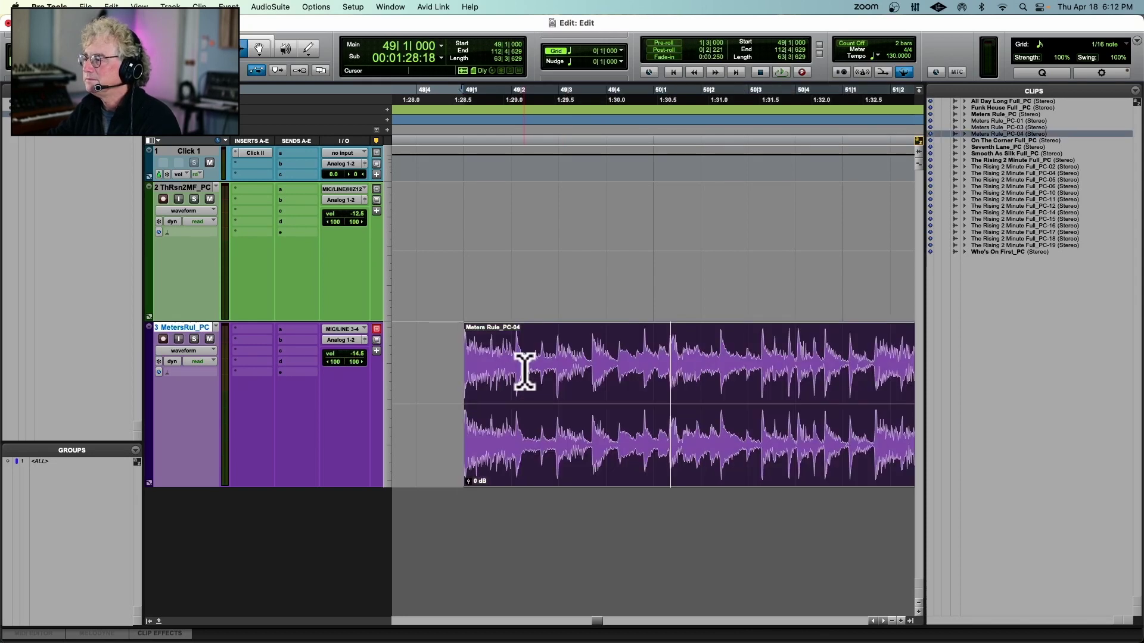
{"action": "left_click", "coordinate": [623, 367]}
{"action": "key", "text": "space"}
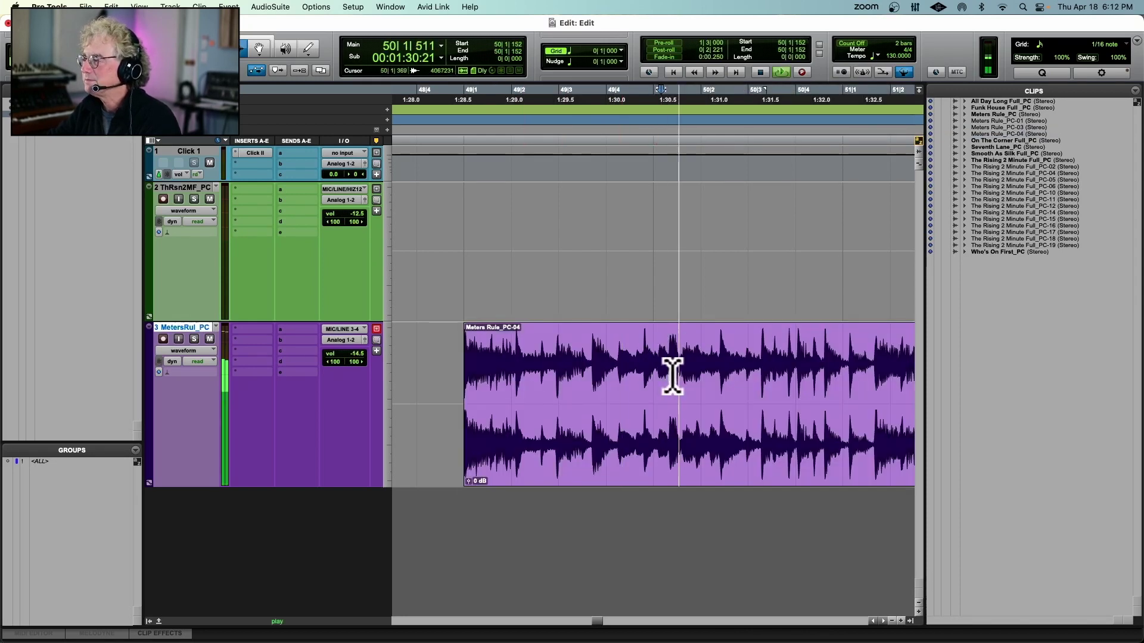
{"action": "key", "text": "space"}
{"action": "left_click", "coordinate": [643, 365]}
{"action": "left_click", "coordinate": [664, 372]}
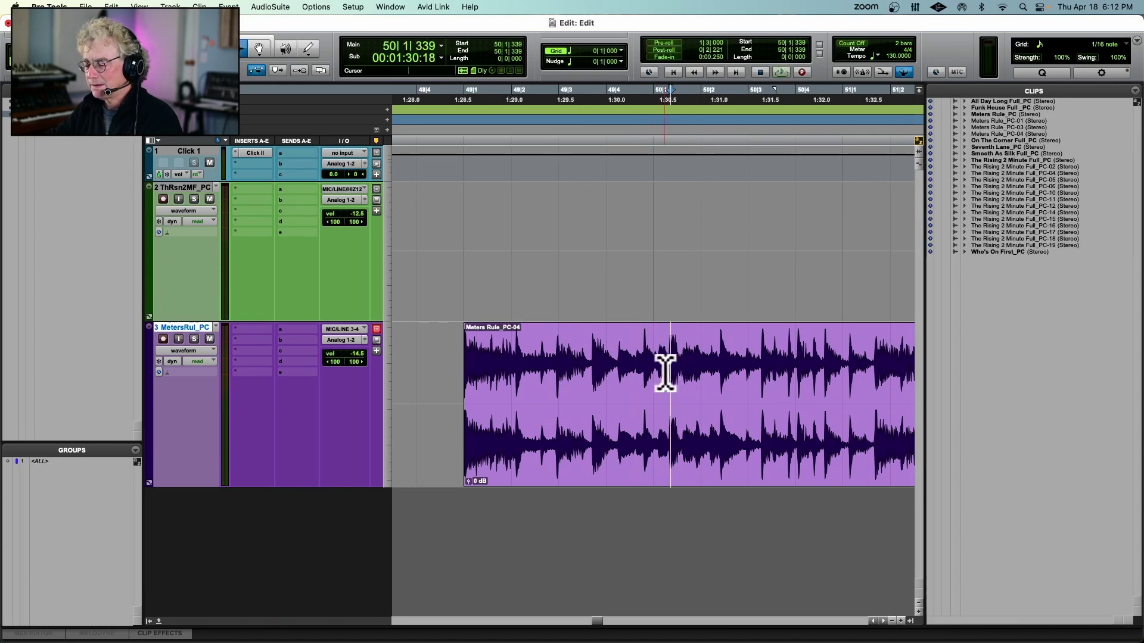
{"action": "key", "text": "super+e"}
Audition the separated first bar and add 4/4 bar and beat markers mapping it from 49|1|000 to 50|1|000.
{"action": "double_click", "coordinate": [611, 365]}
{"action": "key", "text": "space"}
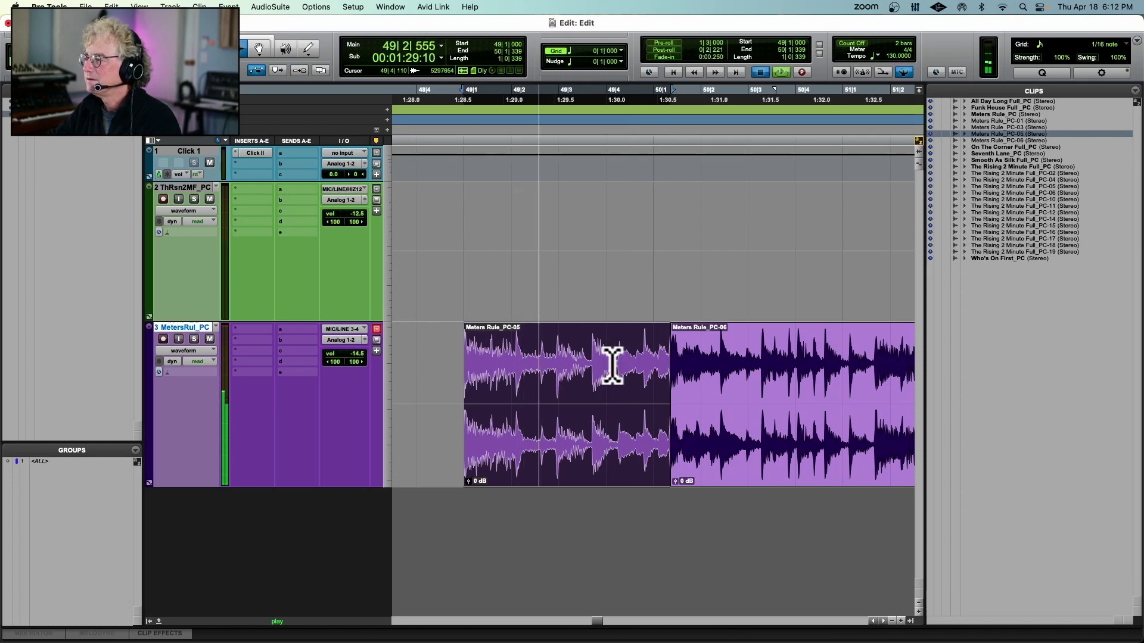
{"action": "key", "text": "space"}
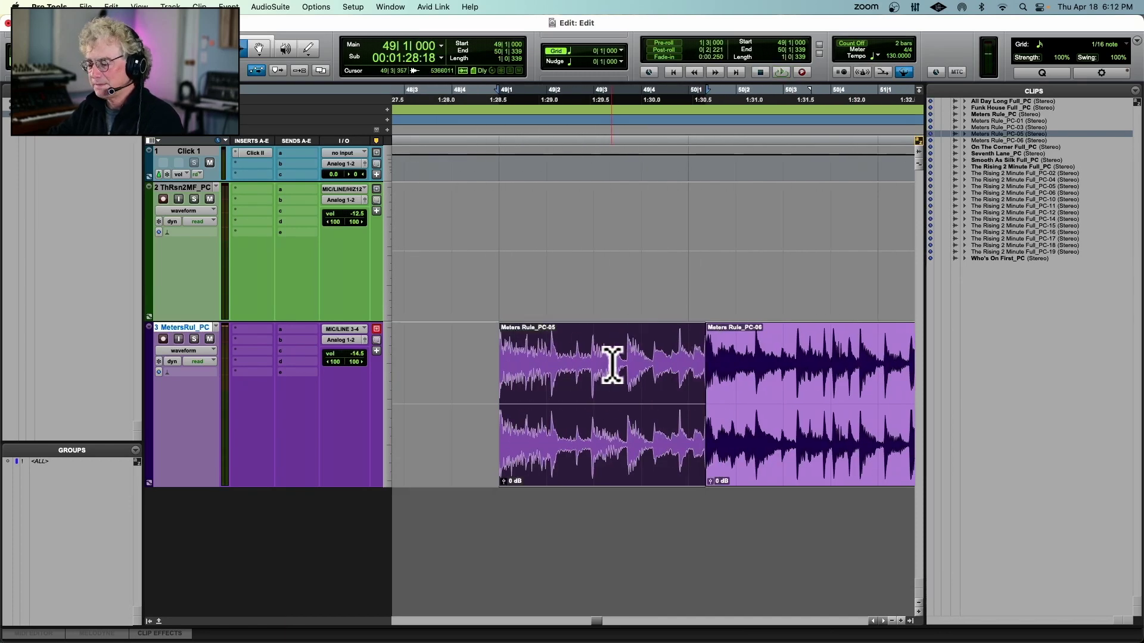
{"action": "key", "text": "super+i"}
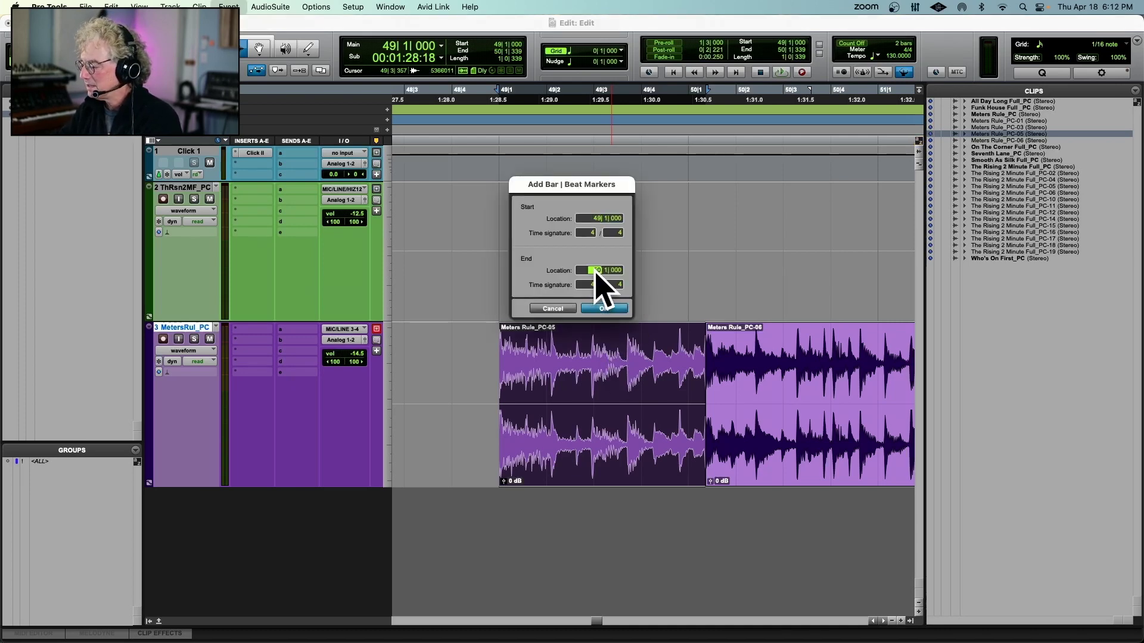
{"action": "key", "text": "Return"}
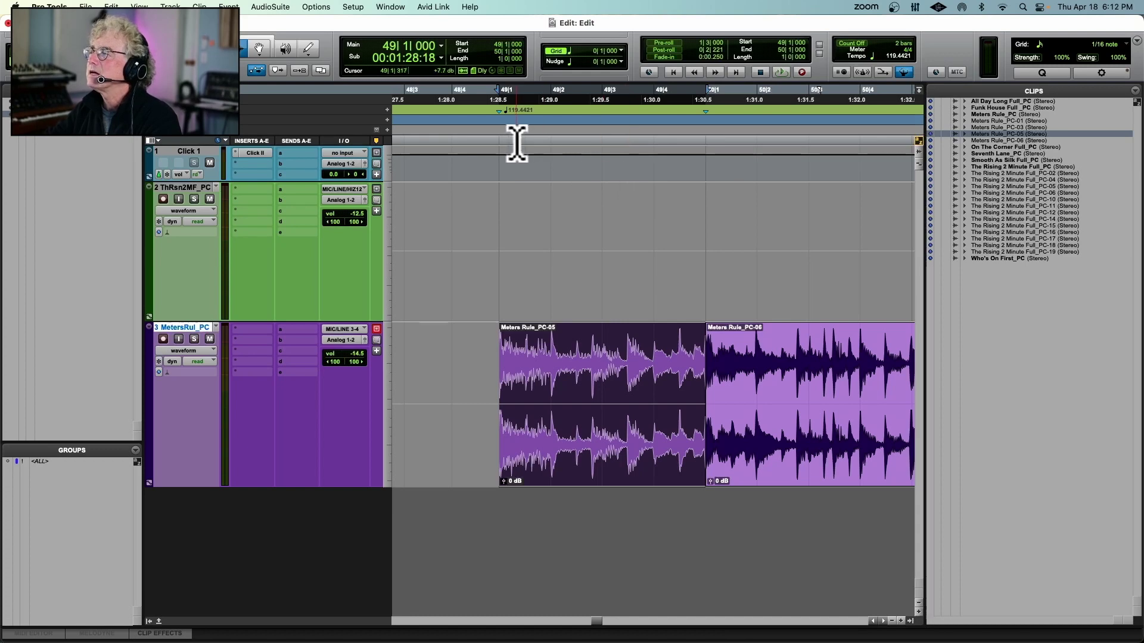
Enter tempo changes of 130 BPM at 1|1|000 and 120 BPM at 49|1|000.
{"action": "scroll", "coordinate": [500, 126], "scroll_direction": "right", "scroll_amount": 1}
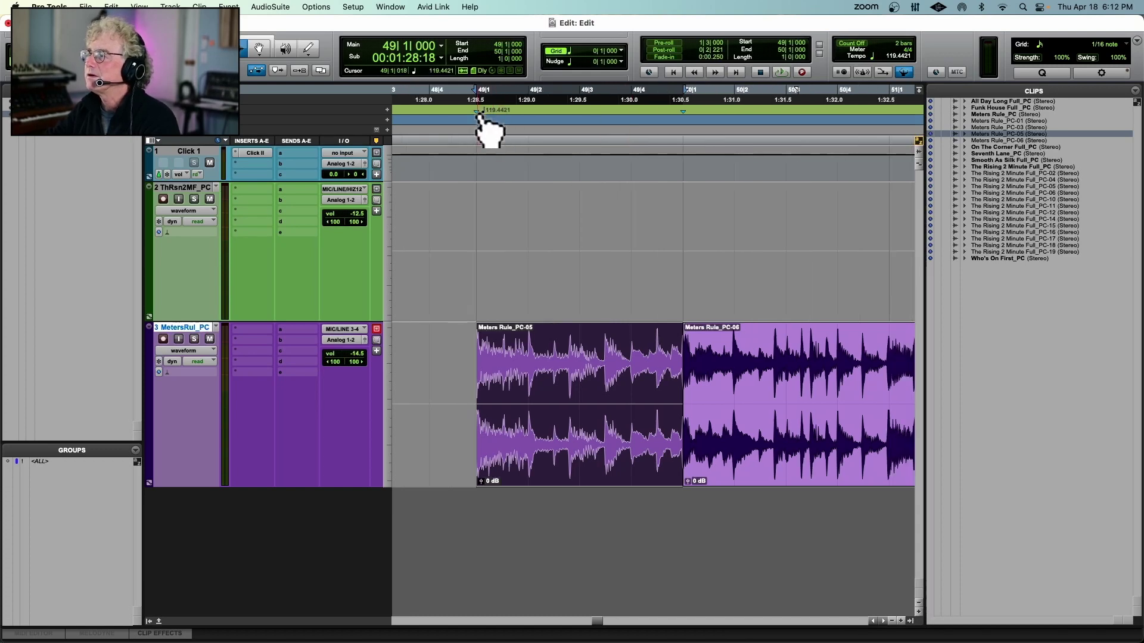
{"action": "left_click", "coordinate": [480, 119]}
{"action": "key", "text": "Return"}
{"action": "left_click", "coordinate": [387, 110]}
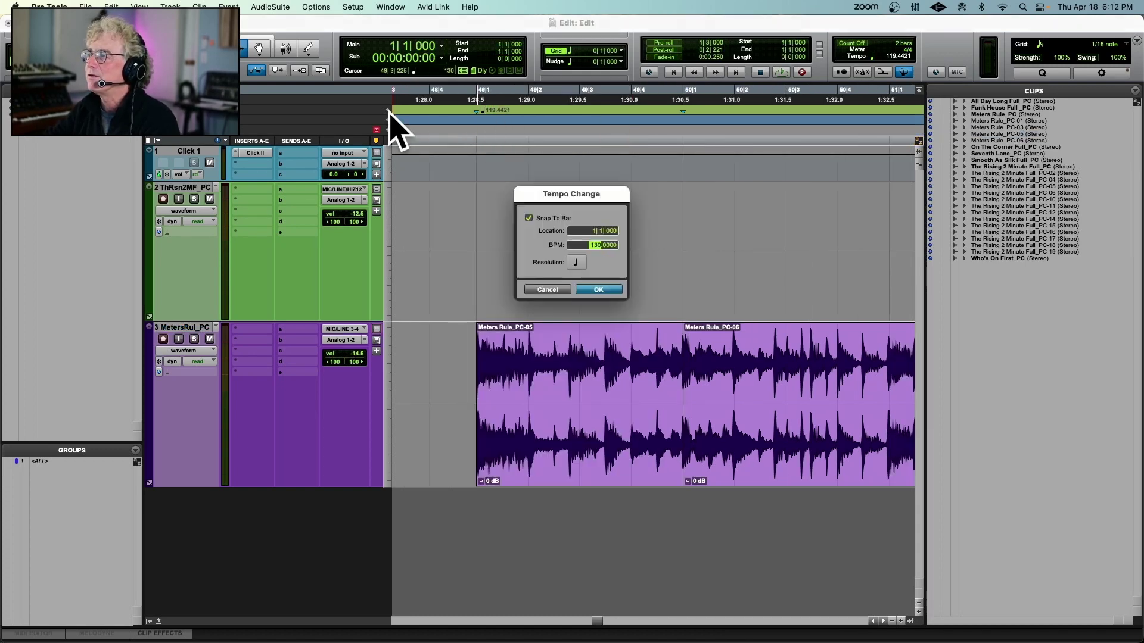
{"action": "key", "text": "Return"}
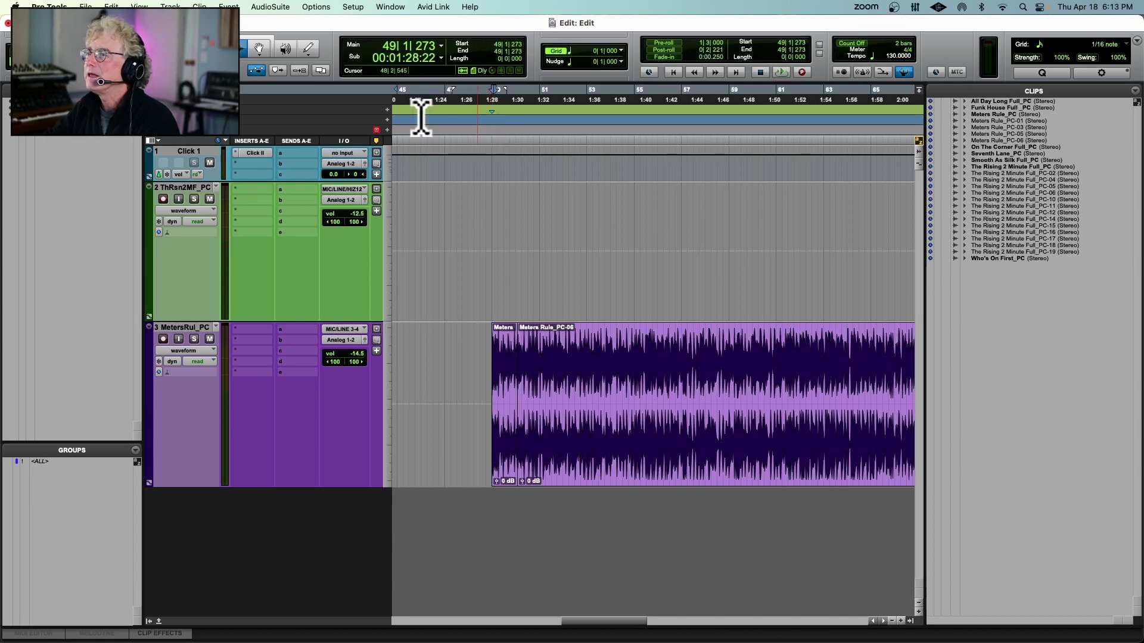
{"action": "left_click", "coordinate": [492, 132]}
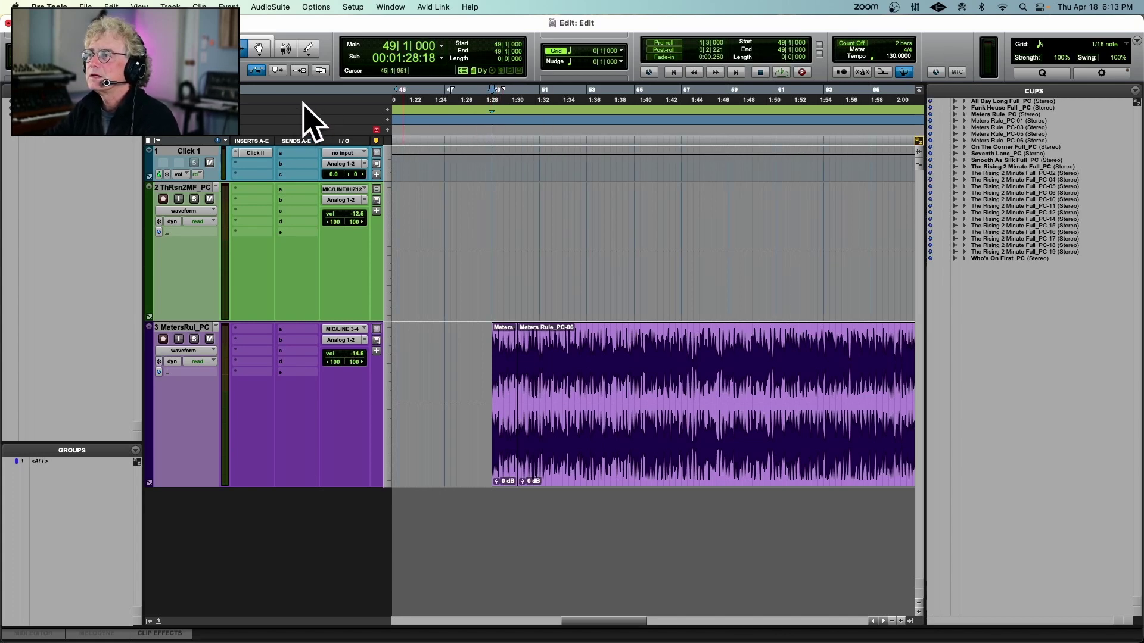
{"action": "left_click", "coordinate": [388, 109]}
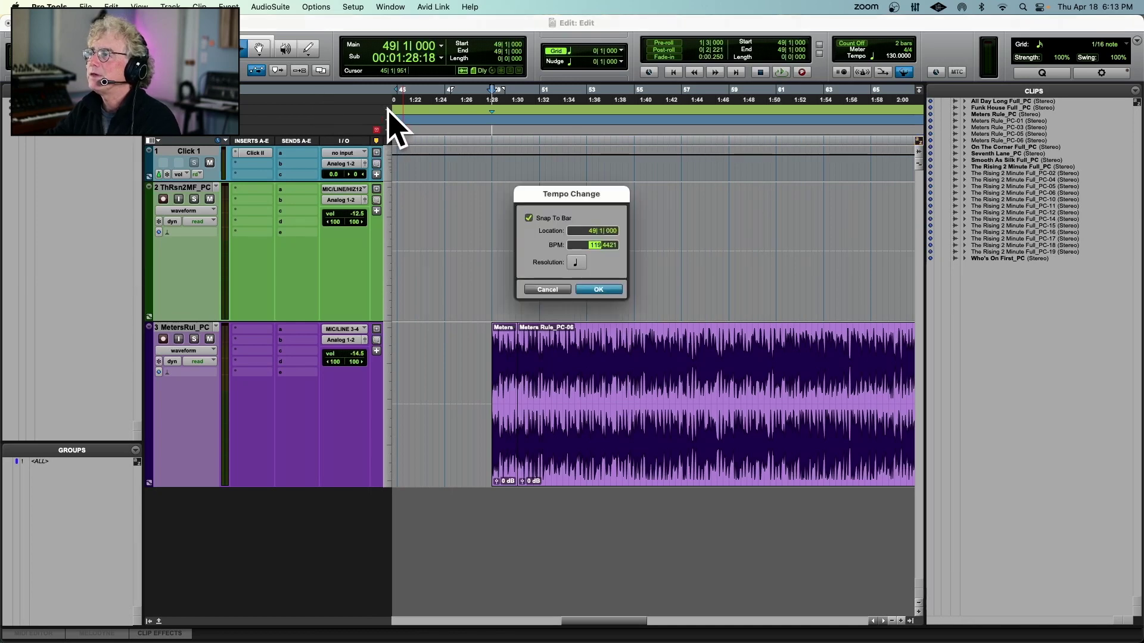
{"action": "key", "text": "Return"}
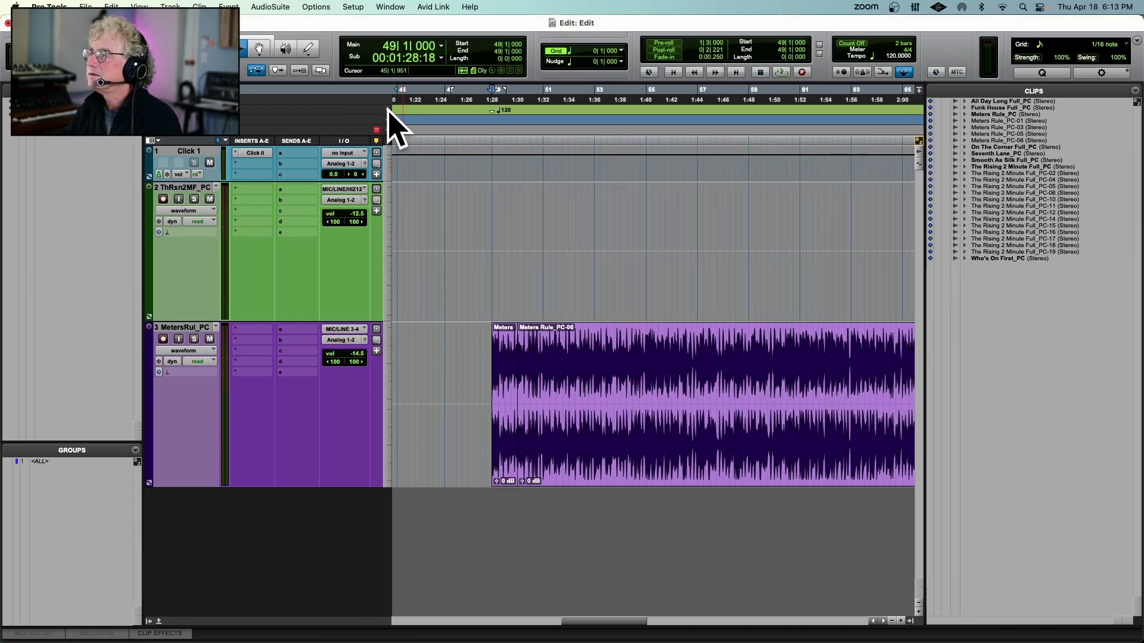
Replace the split Meters Rule pieces with the full Meters Rule_PC clip, placed on the same track at 46|4|049.
{"action": "left_click", "coordinate": [261, 49]}
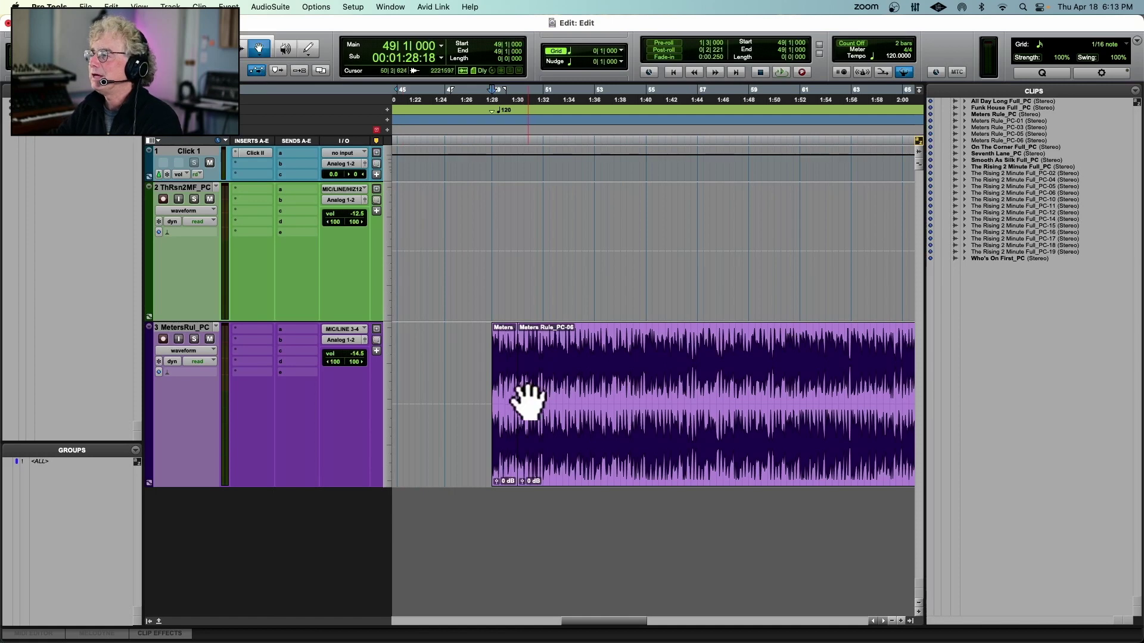
{"action": "left_click", "coordinate": [507, 399]}
{"action": "key", "text": "Delete"}
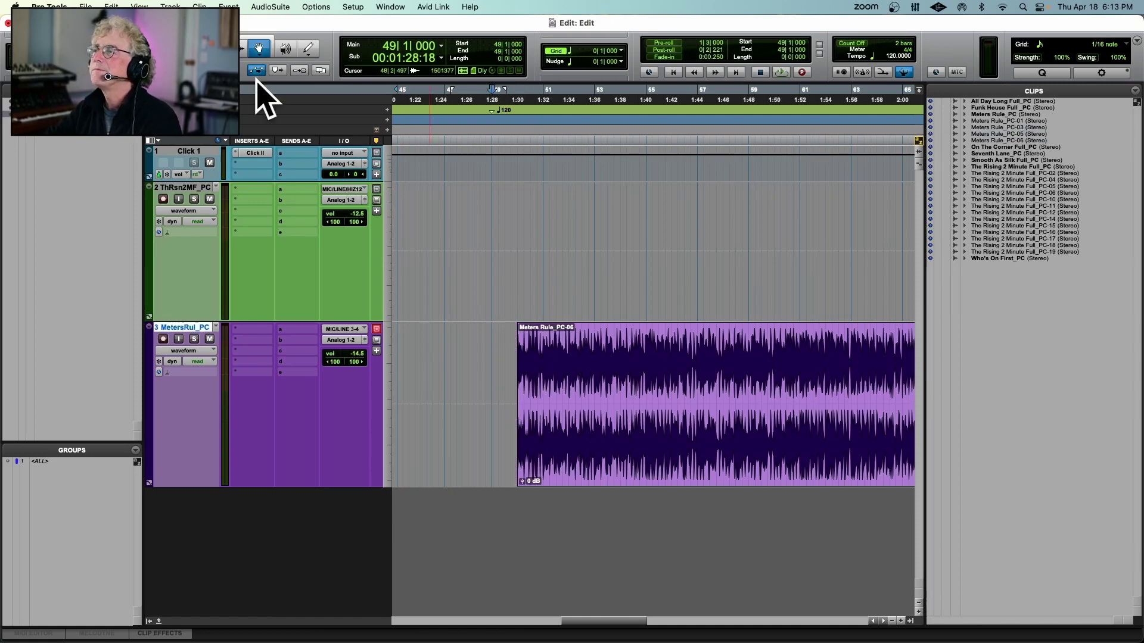
{"action": "left_click_drag", "start_coordinate": [519, 316], "coordinate": [417, 351]}
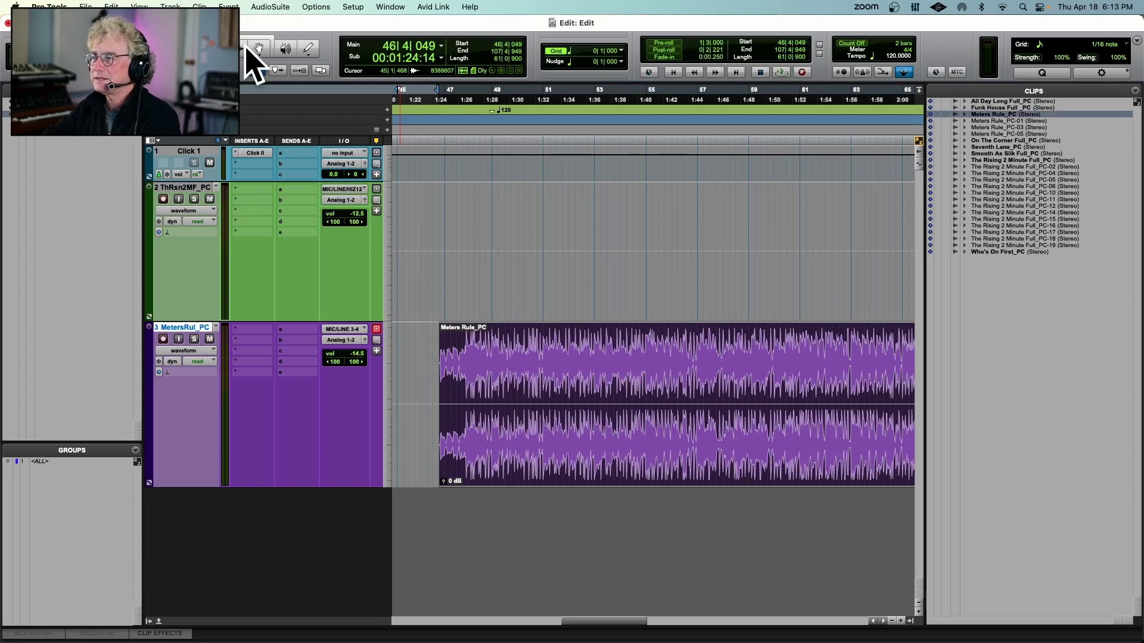
Split Meters Rule_PC at its first note, 46|4|332, and delete the silence before it.
{"action": "key", "text": "super+bracketright"}
{"action": "key", "text": "super+bracketright"}
{"action": "key", "text": "super+bracketright"}
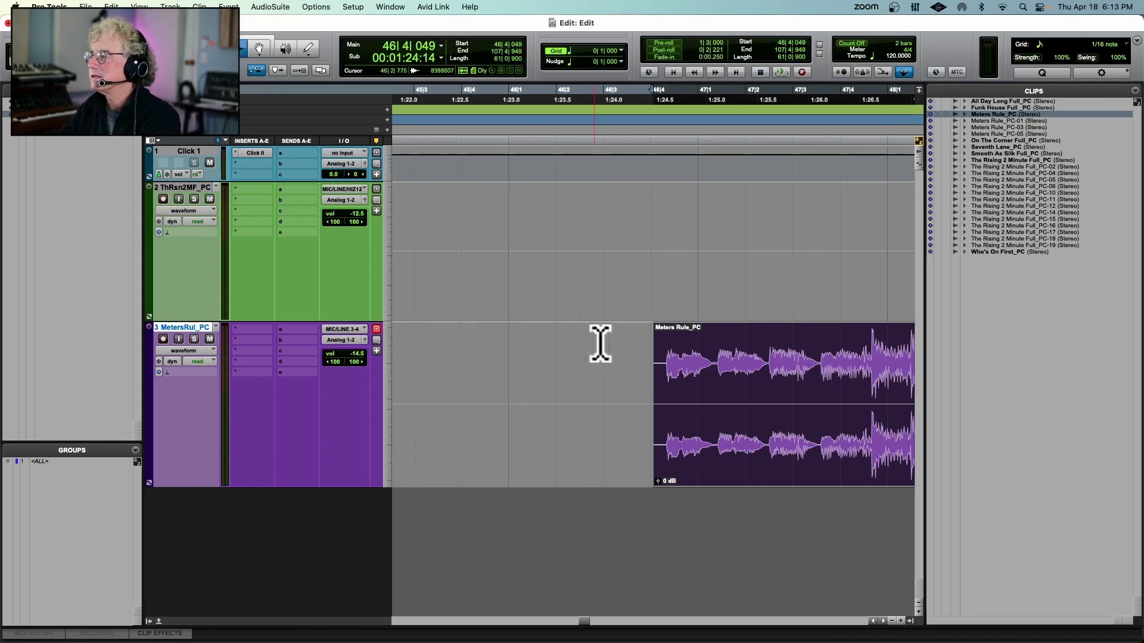
{"action": "left_click", "coordinate": [662, 394]}
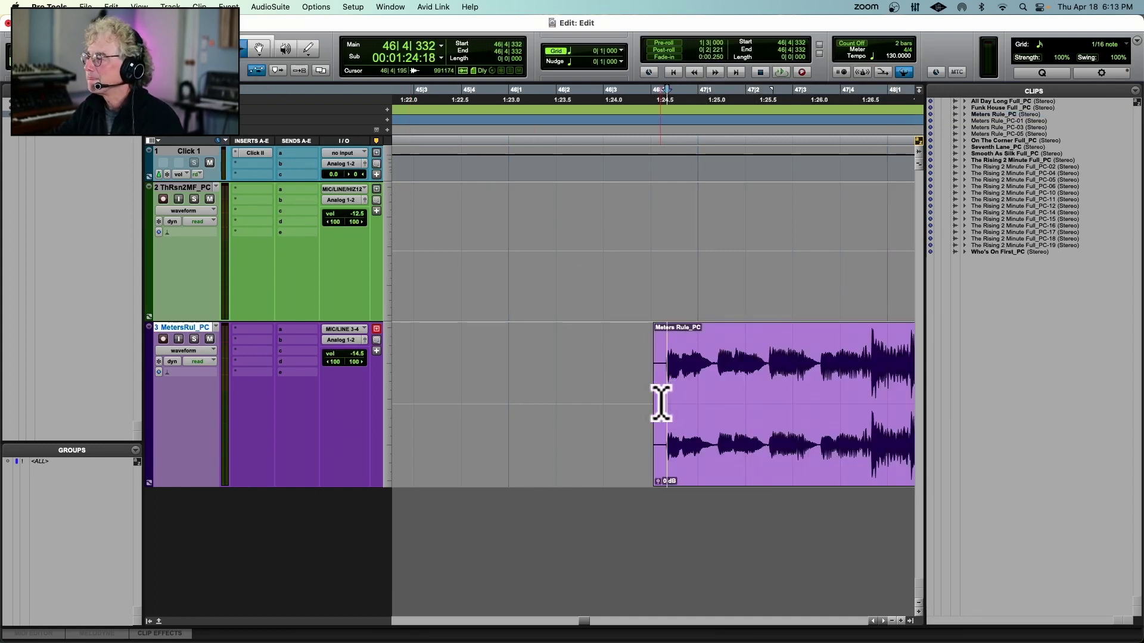
{"action": "left_click_drag", "start_coordinate": [658, 396], "coordinate": [662, 393]}
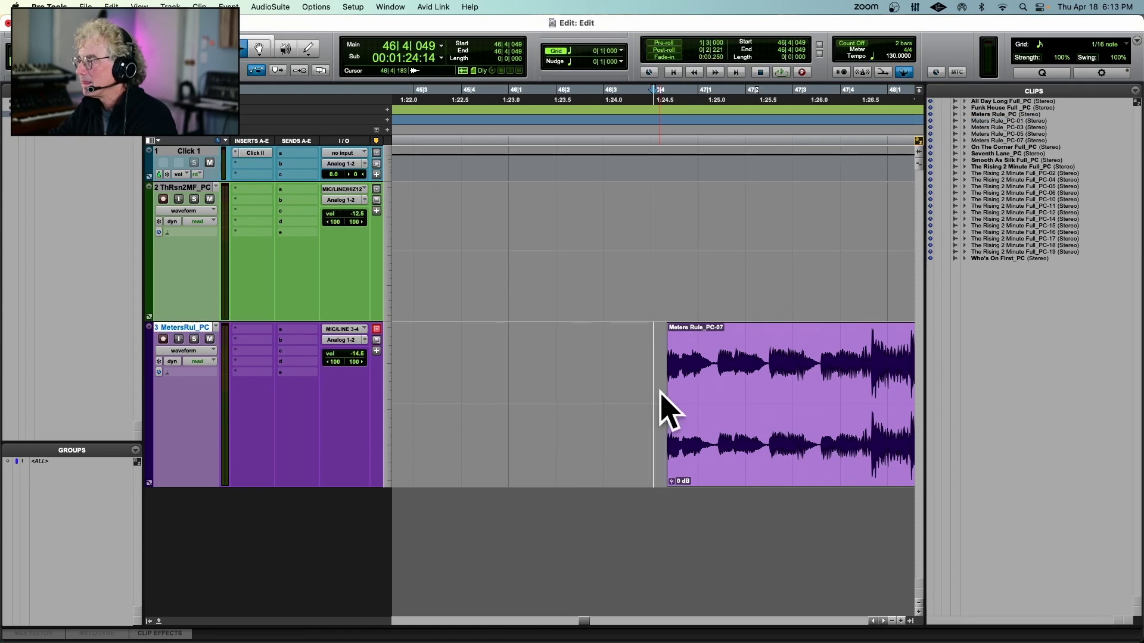
Move the trimmed Meters Rule clip to start at 49|1|000, on the 120 BPM tempo change.
{"action": "key", "text": "super+bracketleft"}
{"action": "key", "text": "super+bracketleft"}
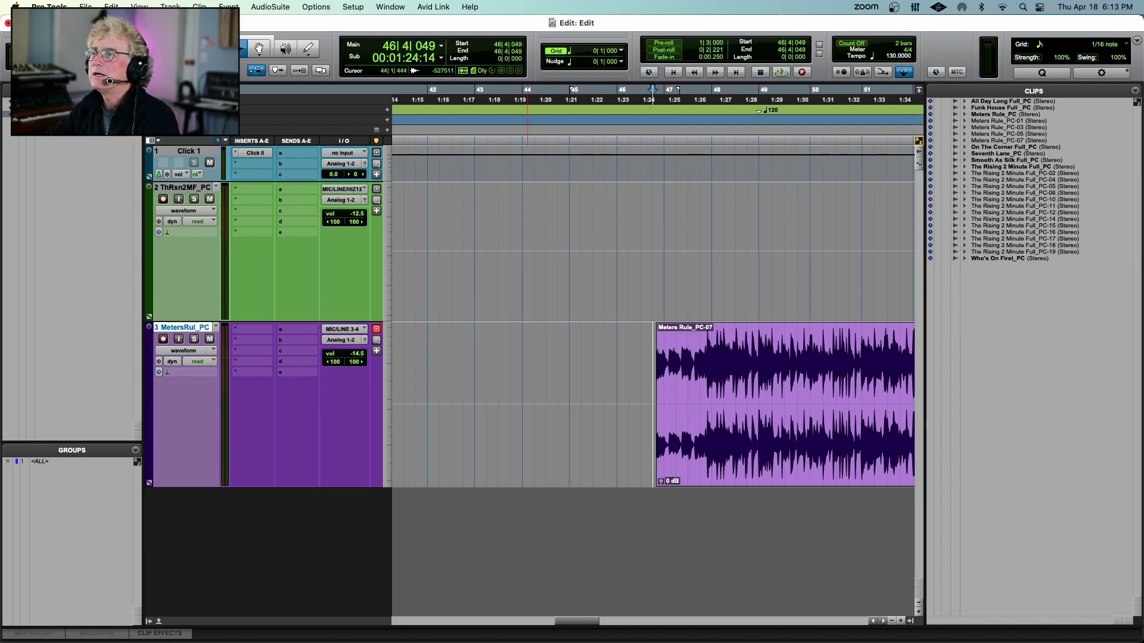
{"action": "left_click", "coordinate": [260, 49]}
{"action": "left_click_drag", "start_coordinate": [690, 339], "coordinate": [786, 338]}
Audition Meters Rule from 49|1|000 against the click, checking its alignment with the bar lines.
{"action": "key", "text": "space"}
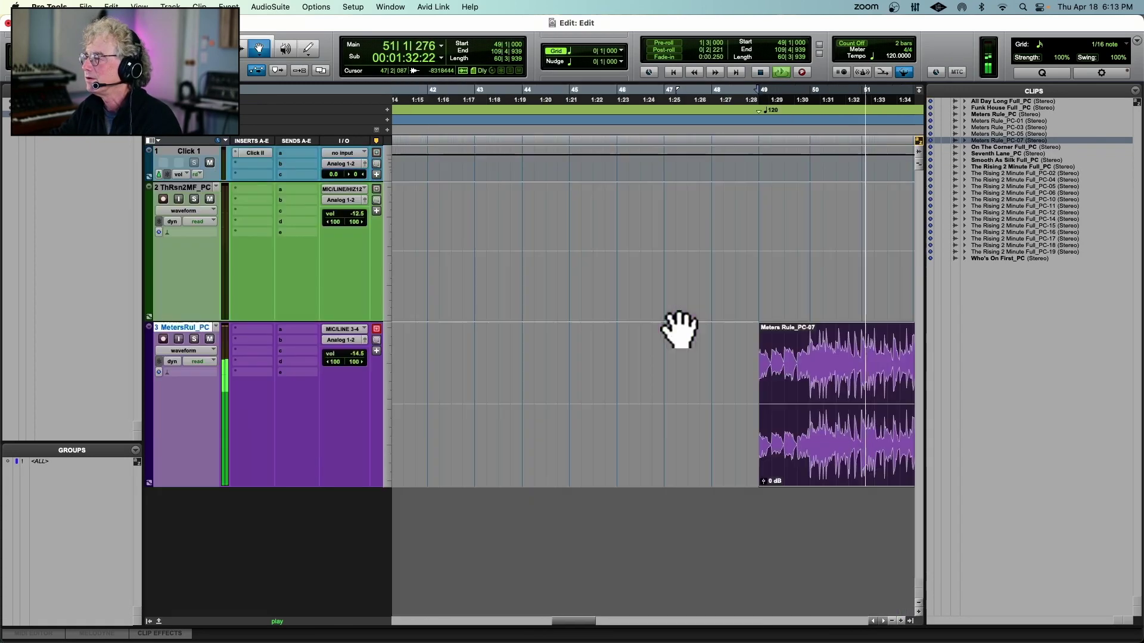
{"action": "key", "text": "super+bracketleft"}
{"action": "key", "text": "super+bracketleft"}
{"action": "key", "text": "super+bracketleft"}
{"action": "key", "text": "super+bracketleft"}
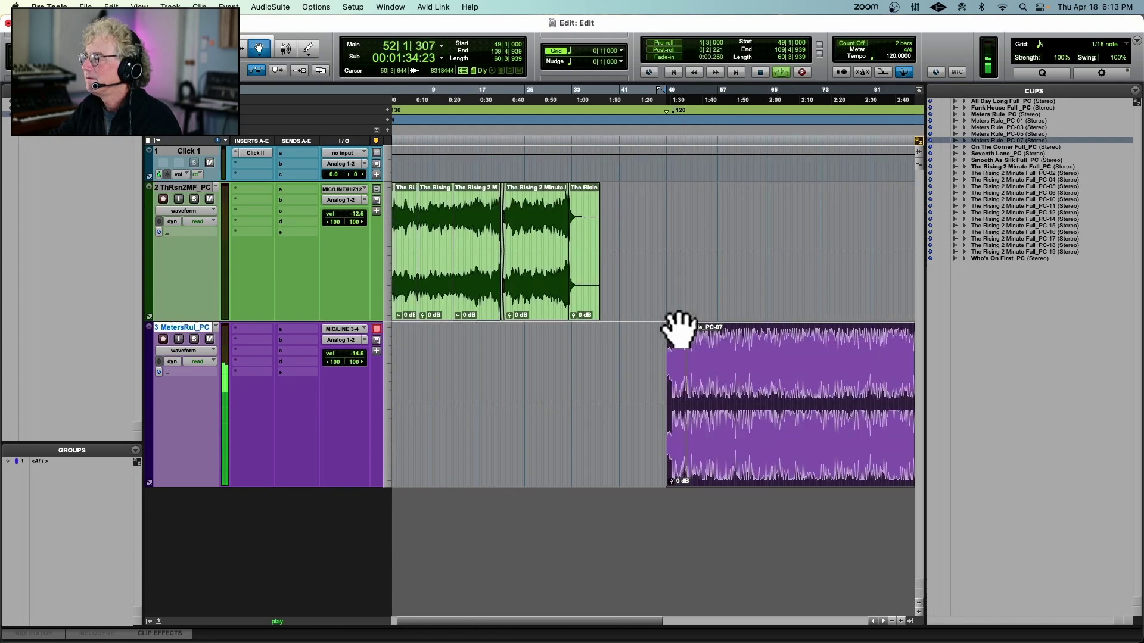
{"action": "key", "text": "space"}
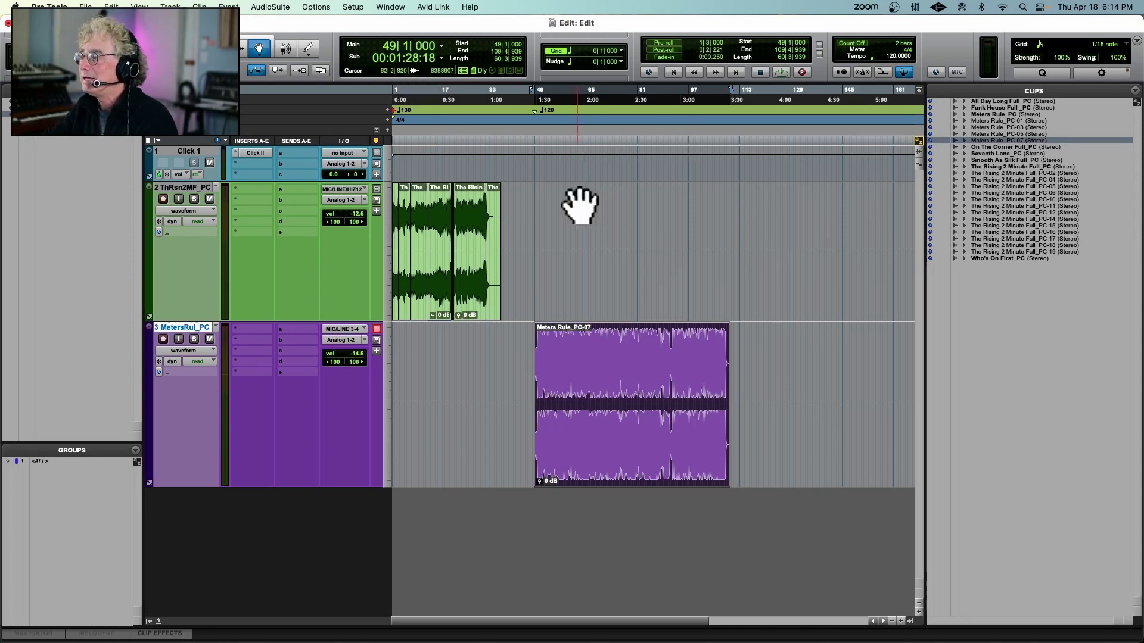
{"action": "key", "text": "super+bracketright"}
{"action": "key", "text": "super+bracketright"}
{"action": "key", "text": "space"}
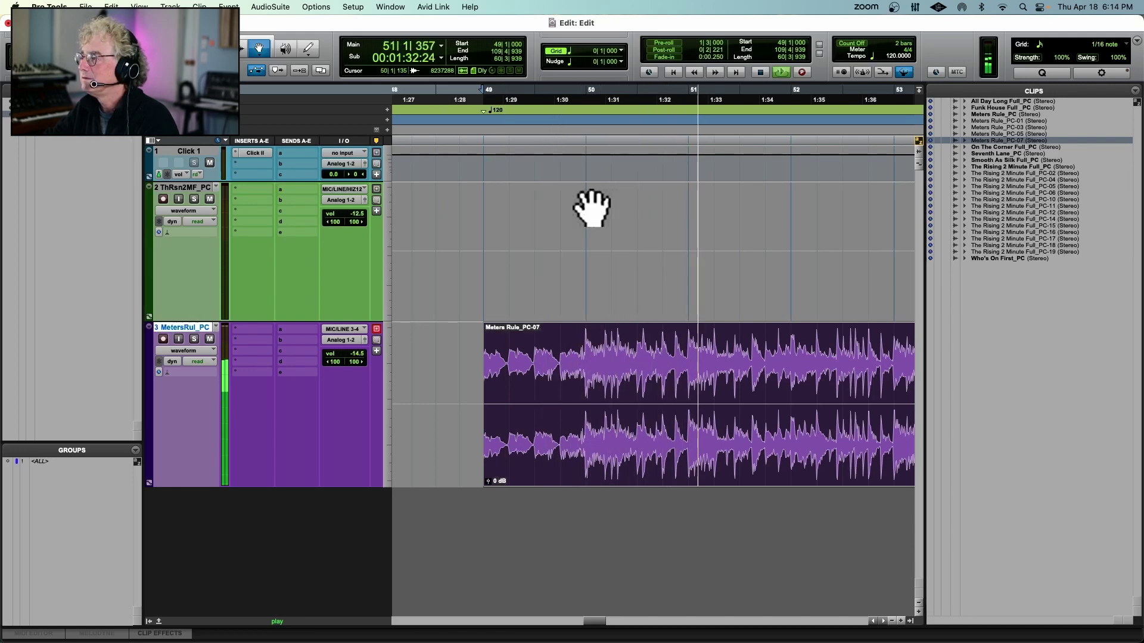
{"action": "key", "text": "space"}
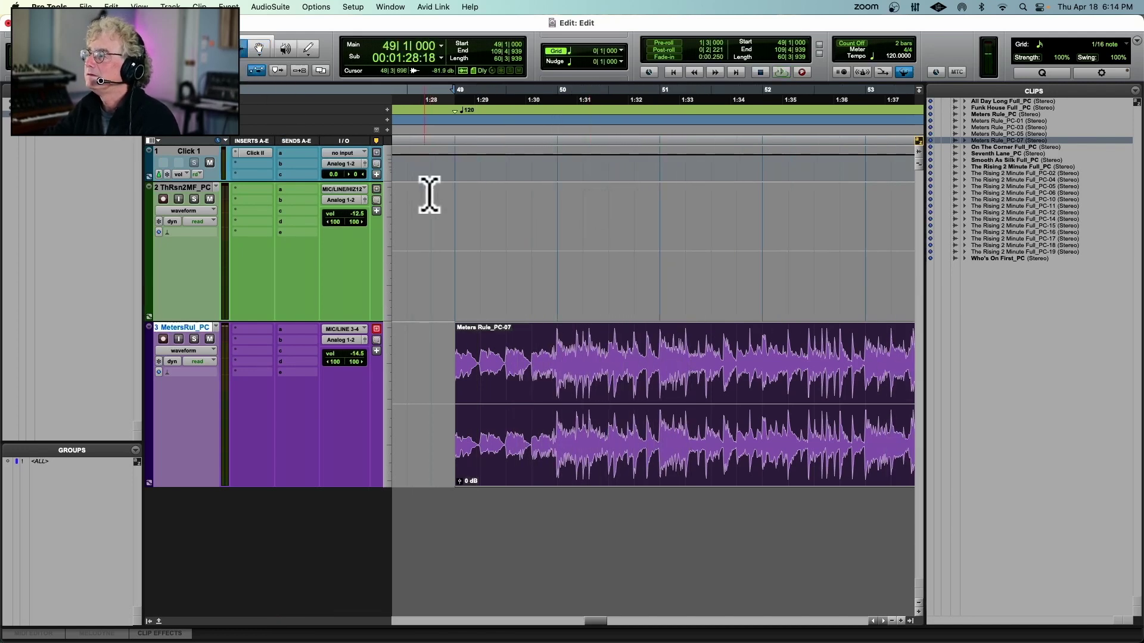
Split the Meters Rule clip at 50|1|000 and audition the one-bar pickup leading into the main part.
{"action": "left_click_drag", "start_coordinate": [559, 355], "coordinate": [655, 364]}
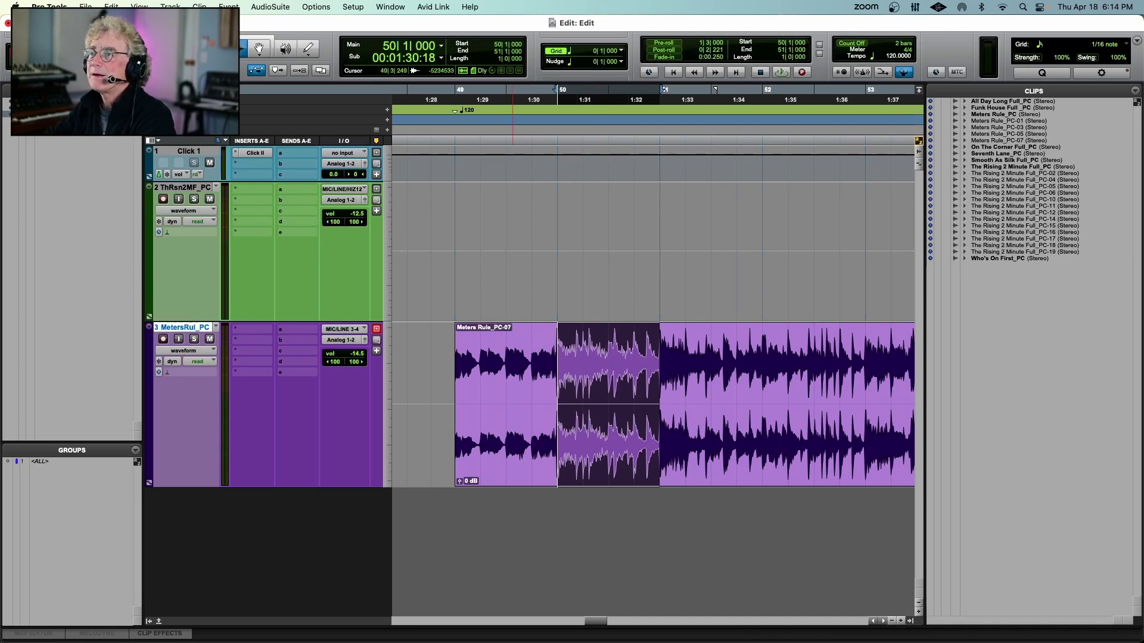
{"action": "key", "text": "super+e"}
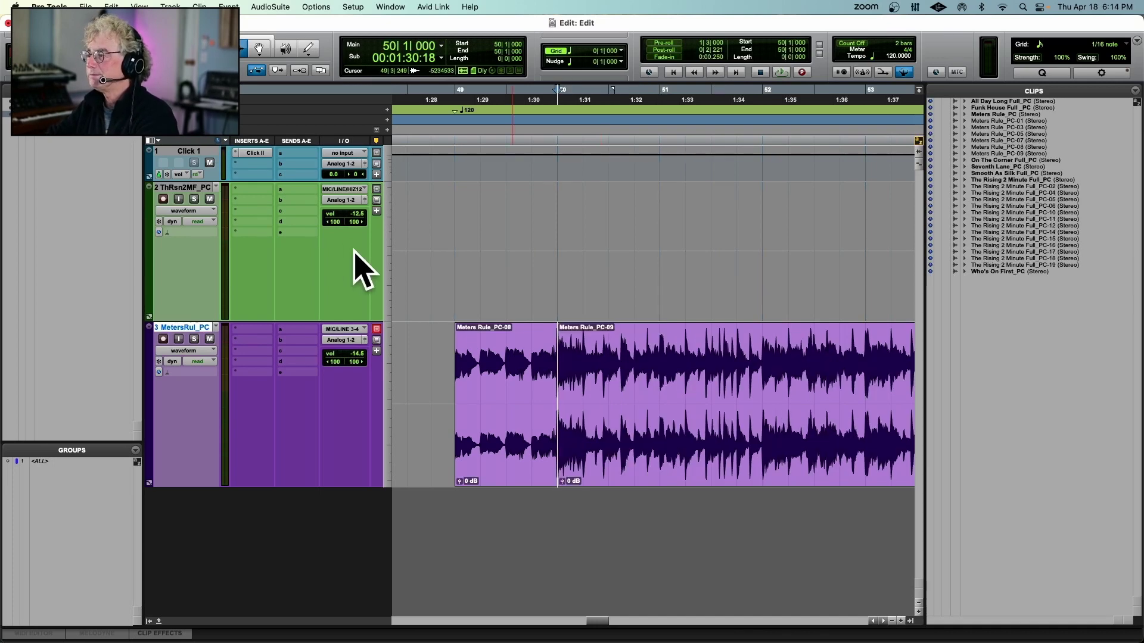
{"action": "left_click", "coordinate": [443, 350]}
{"action": "key", "text": "space"}
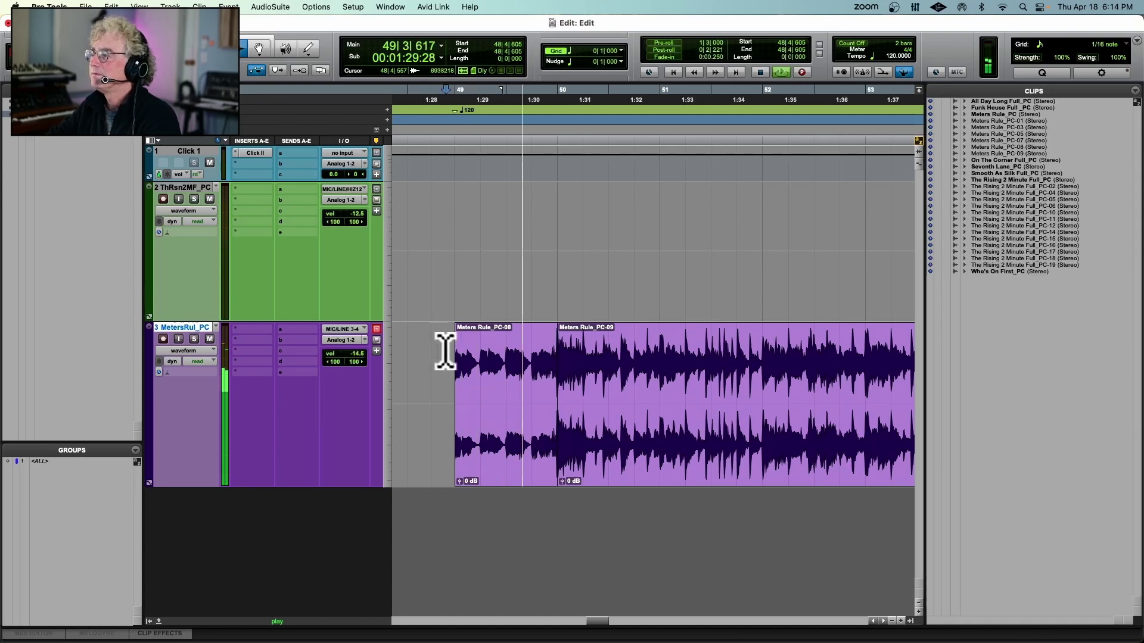
{"action": "key", "text": "space"}
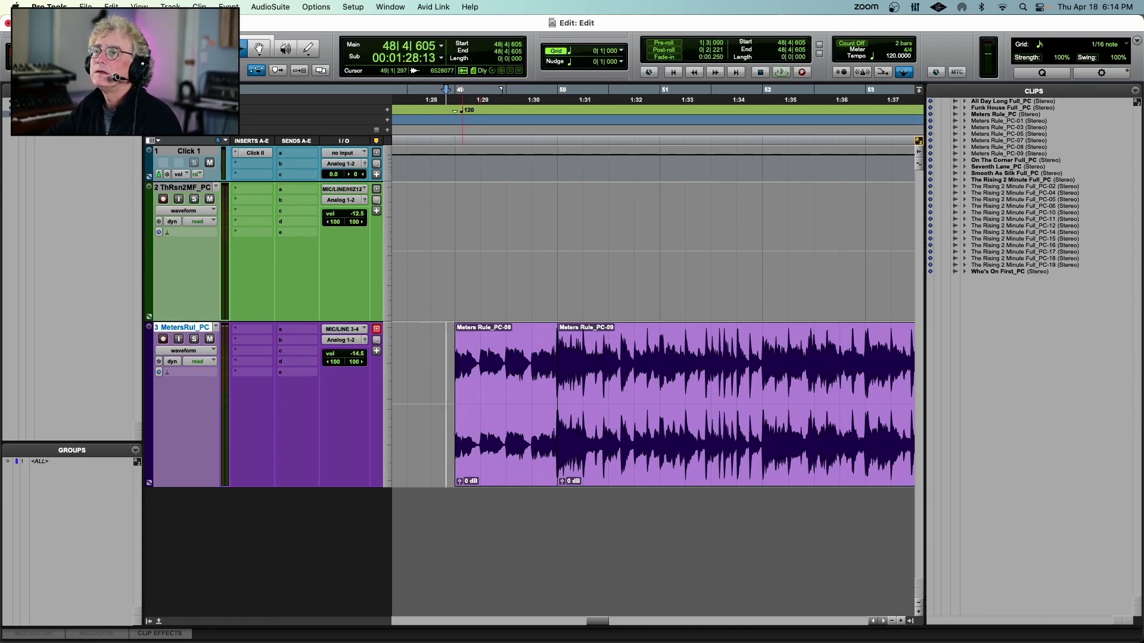
{"action": "key", "text": "space"}
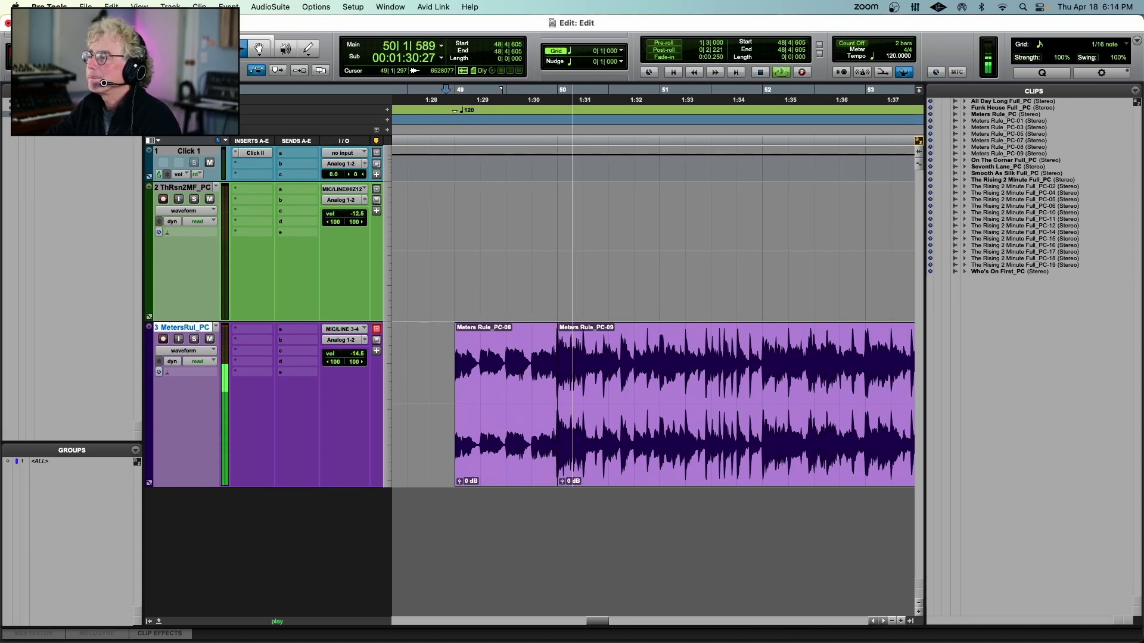
{"action": "key", "text": "space"}
{"action": "key", "text": "space"}
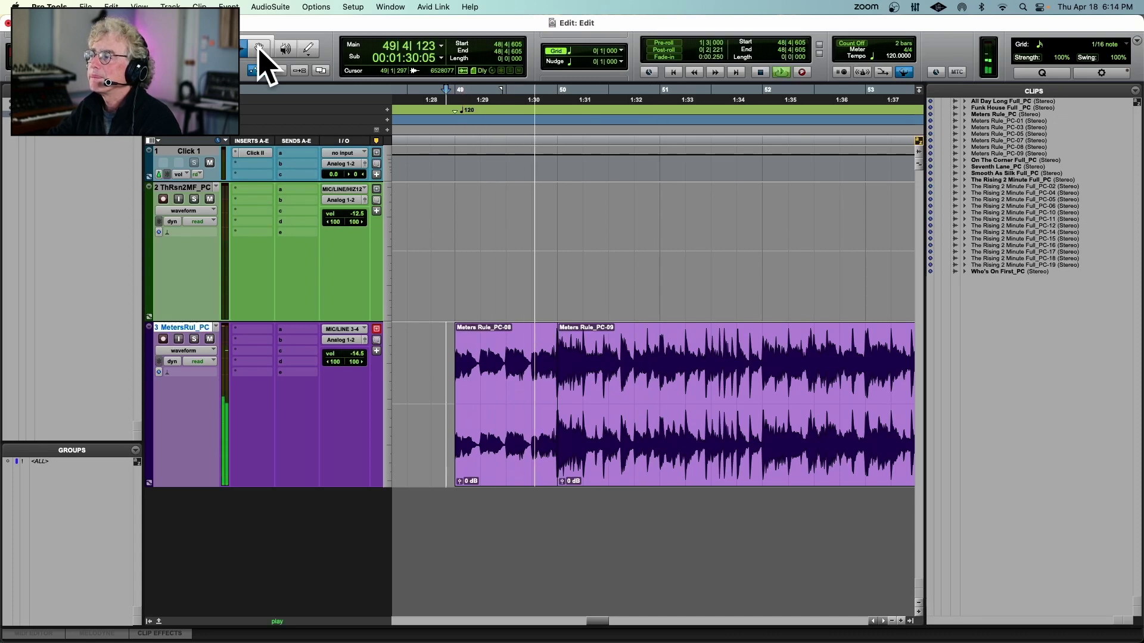
{"action": "key", "text": "space"}
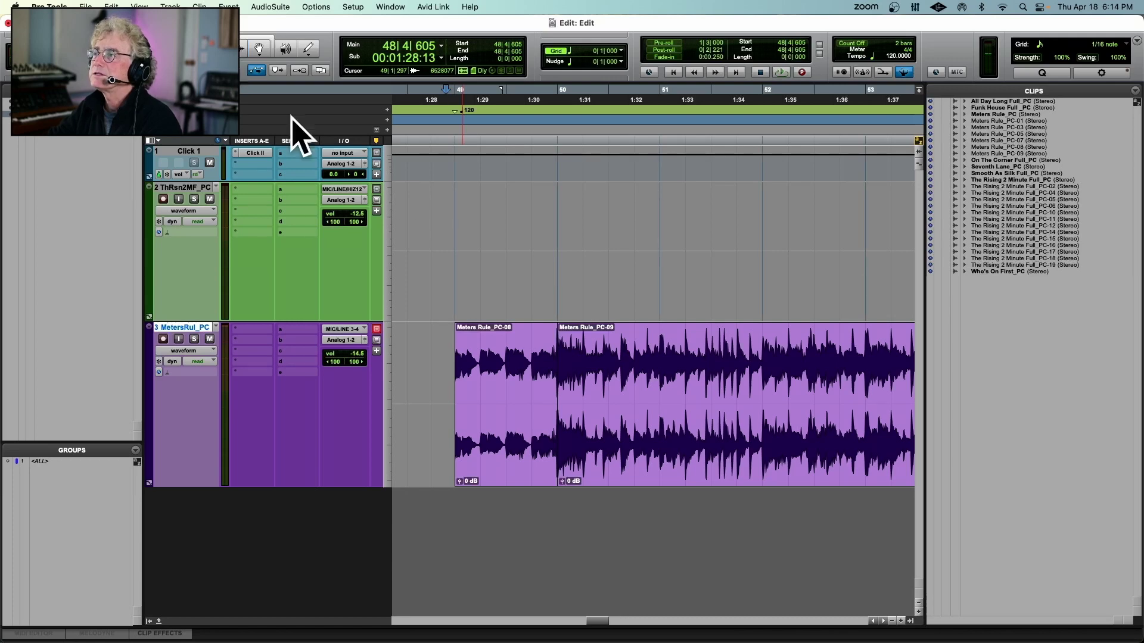
Try shifting the main part one beat earlier to 49|4|000 over the pickup and audition it from 49|1|000.
{"action": "left_click_drag", "start_coordinate": [566, 363], "coordinate": [540, 366]}
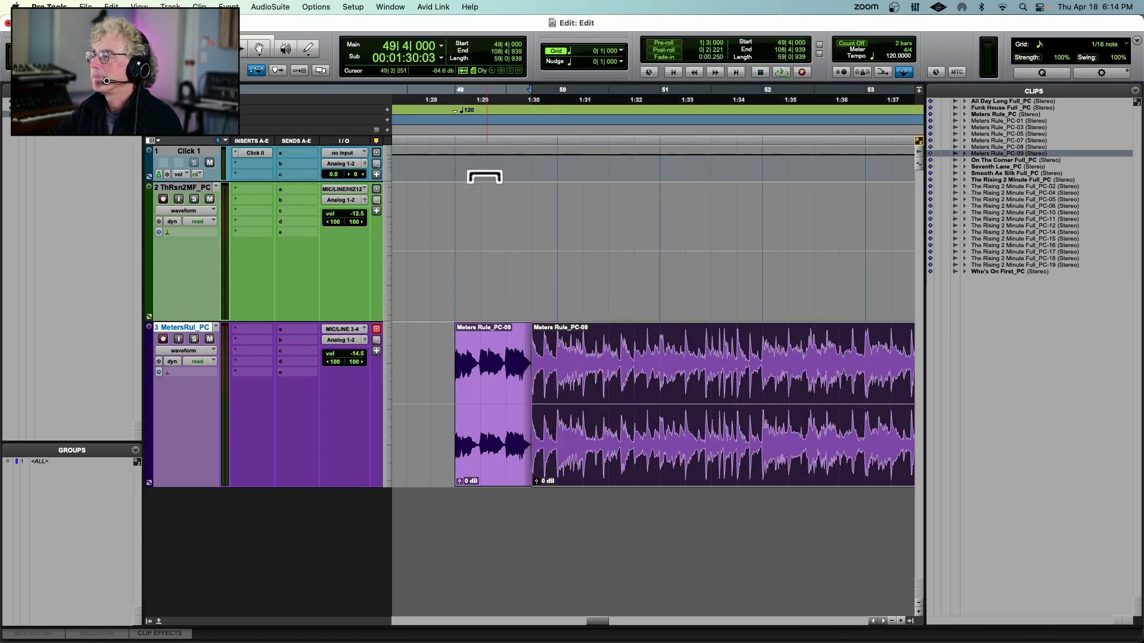
{"action": "left_click", "coordinate": [446, 128]}
{"action": "key", "text": "space"}
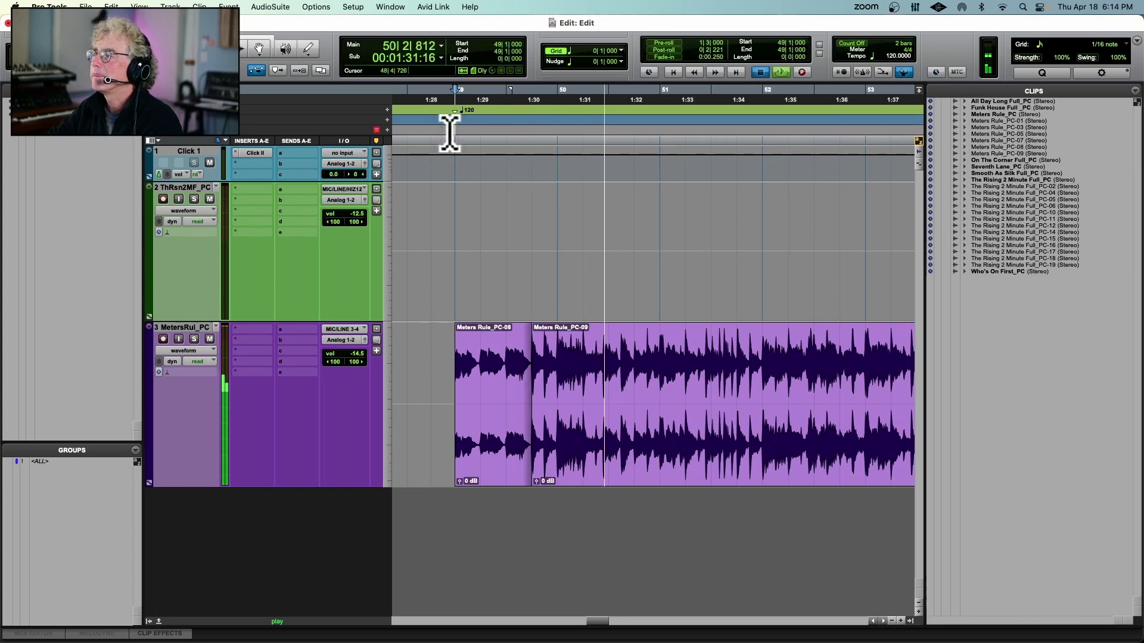
{"action": "key", "text": "space"}
Try the main part another beat earlier at 49|3|000, audition it, and undo both shifts.
{"action": "left_click_drag", "start_coordinate": [551, 343], "coordinate": [510, 349]}
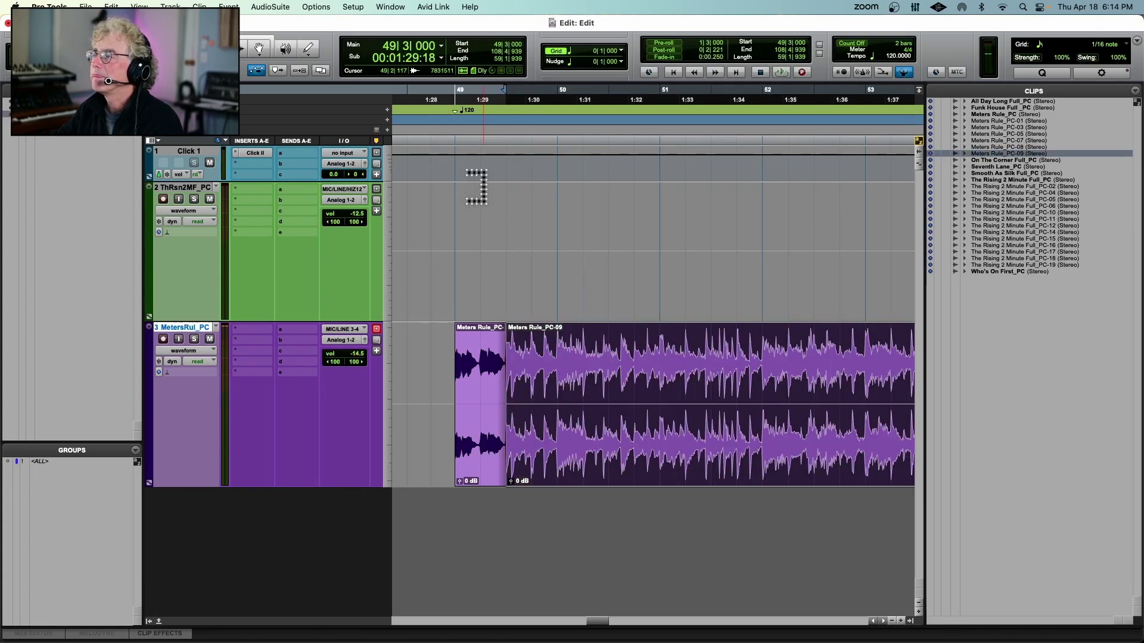
{"action": "left_click", "coordinate": [457, 137]}
{"action": "key", "text": "space"}
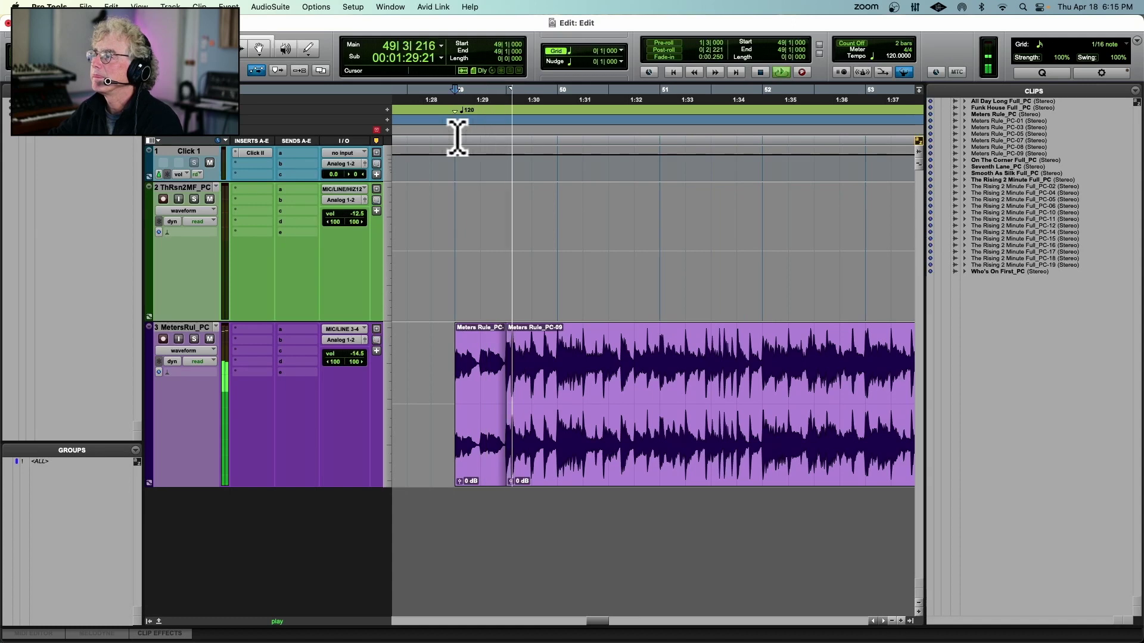
{"action": "key", "text": "space"}
{"action": "key", "text": "super+z"}
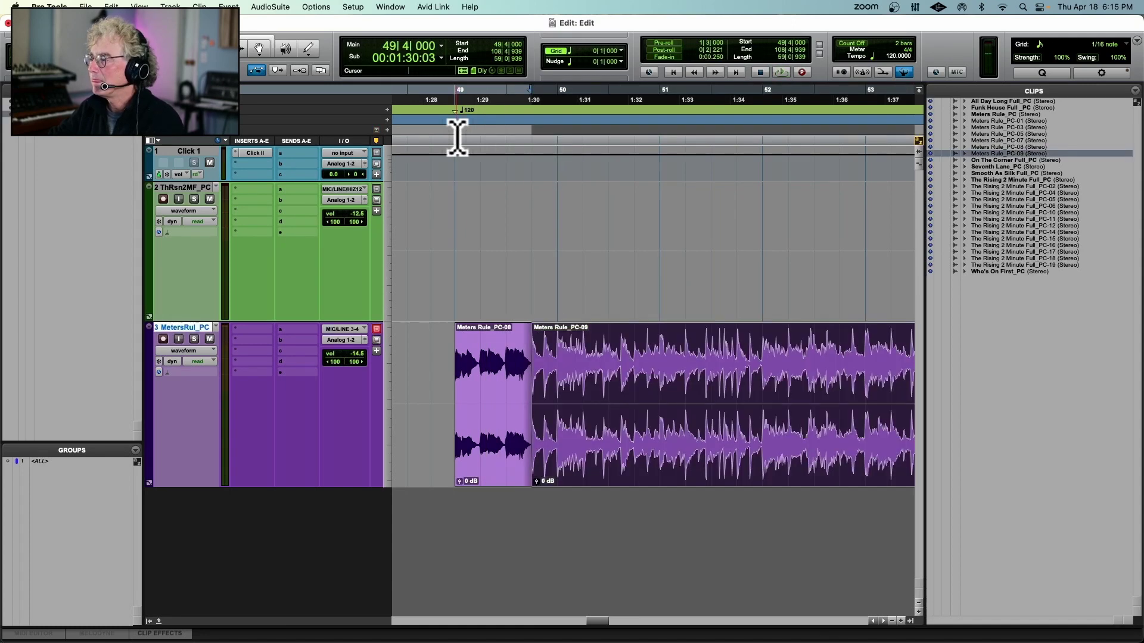
{"action": "key", "text": "super+z"}
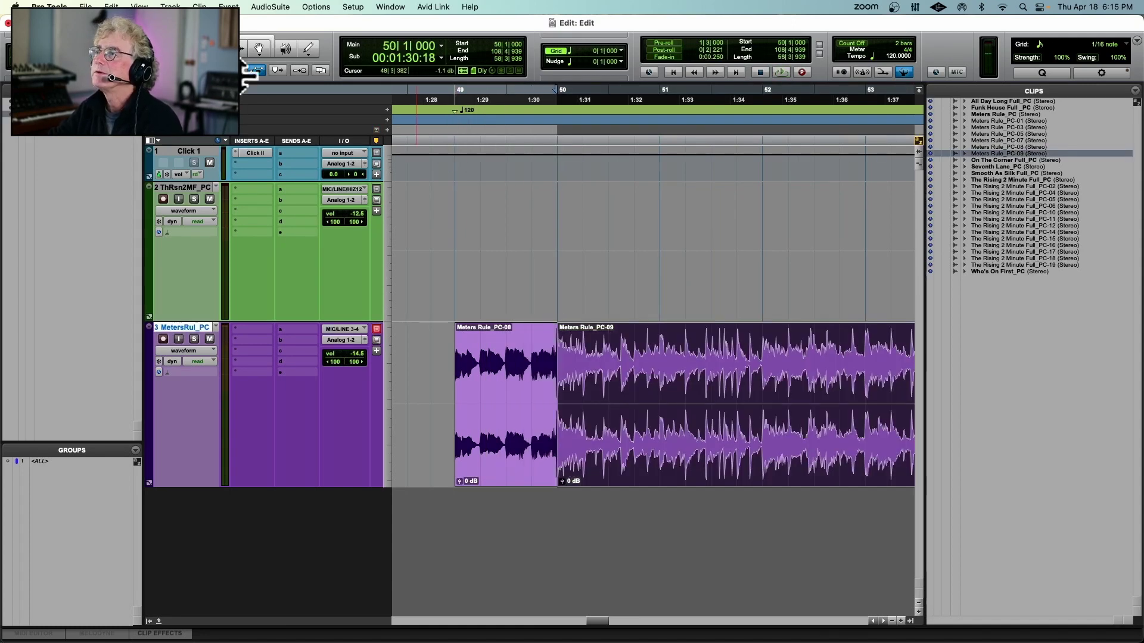
Delete the one-bar pickup clip at 49|1|000 and audition the remaining clip's entrance from 49|4|000.
{"action": "left_click", "coordinate": [259, 48]}
{"action": "left_click", "coordinate": [485, 346]}
{"action": "key", "text": "Delete"}
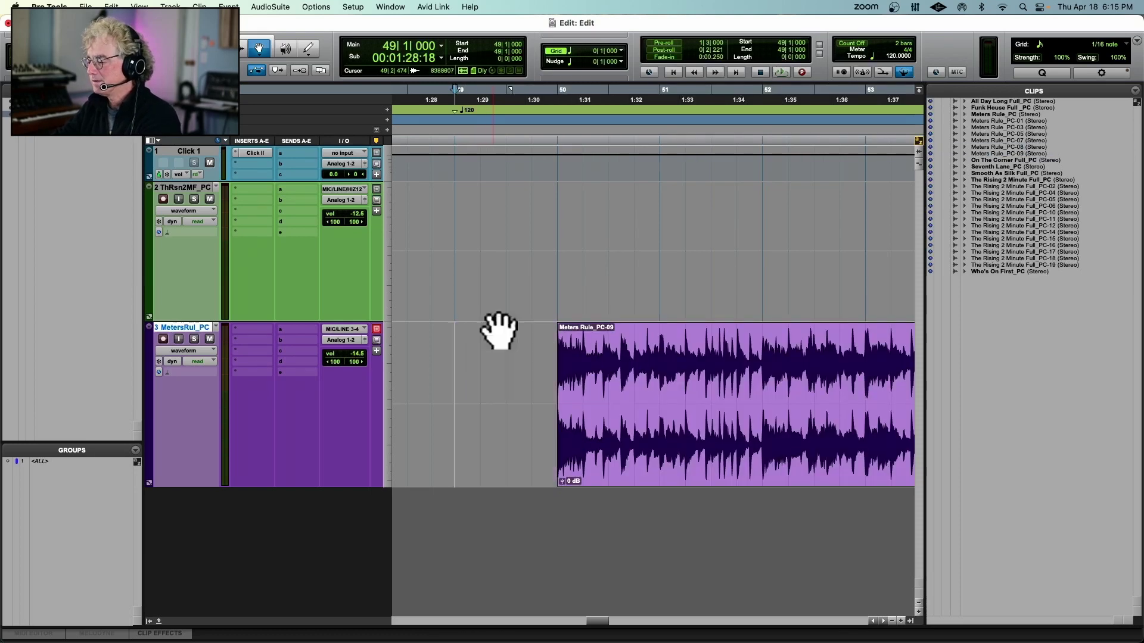
{"action": "left_click", "coordinate": [532, 130]}
{"action": "key", "text": "space"}
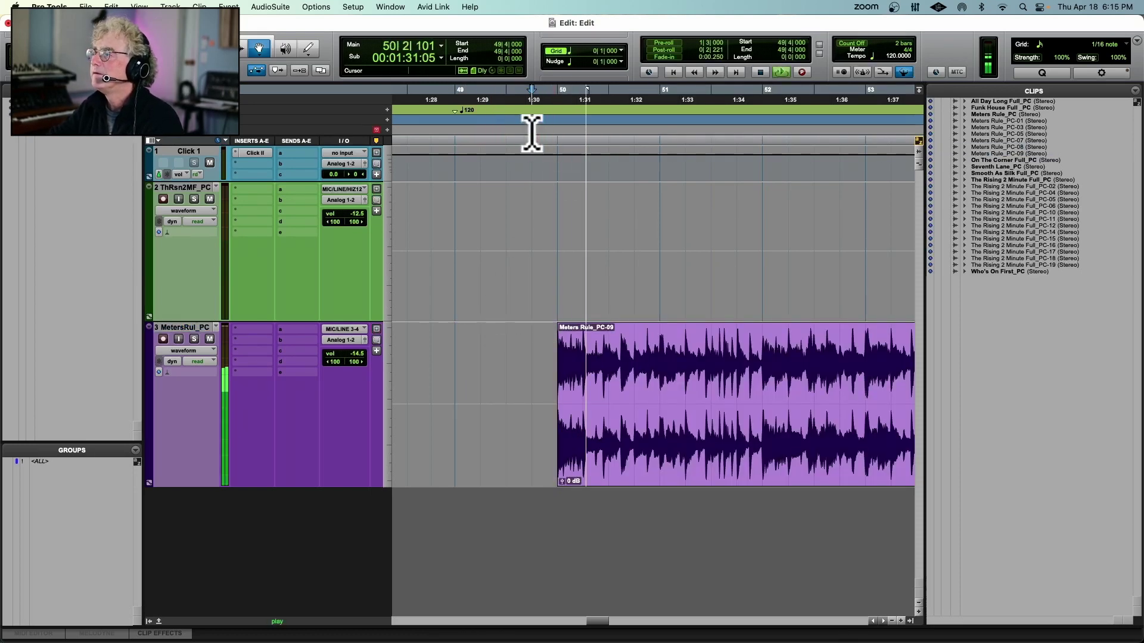
{"action": "key", "text": "space"}
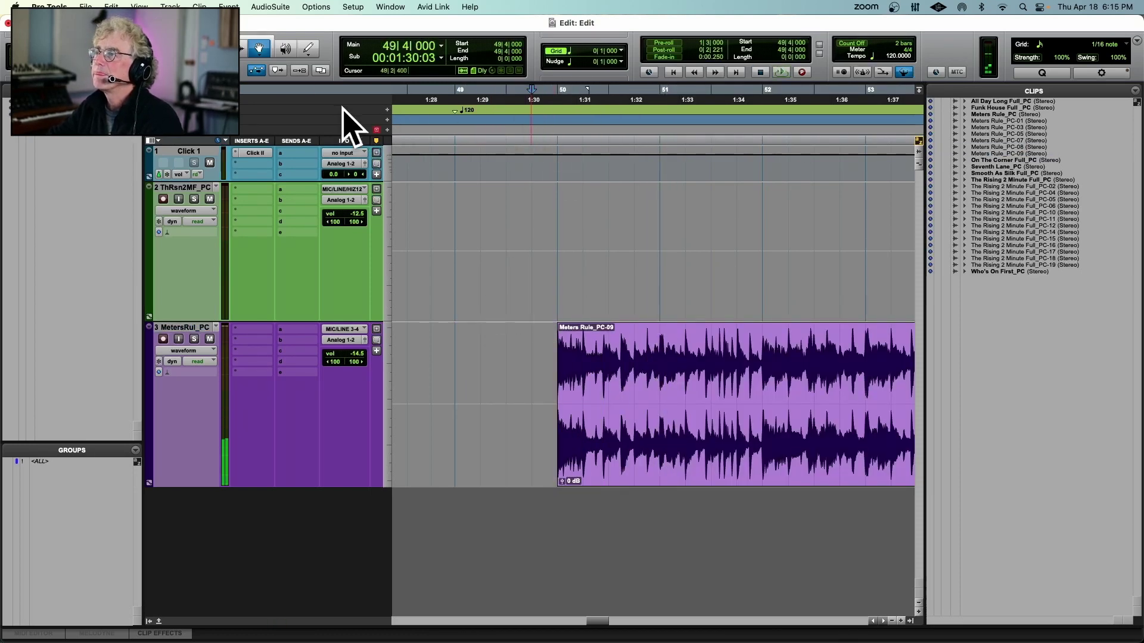
Move the remaining Meters Rule clip to start at 49|1|000 and play it from there.
{"action": "left_click_drag", "start_coordinate": [580, 355], "coordinate": [489, 351]}
{"action": "key", "text": "space"}
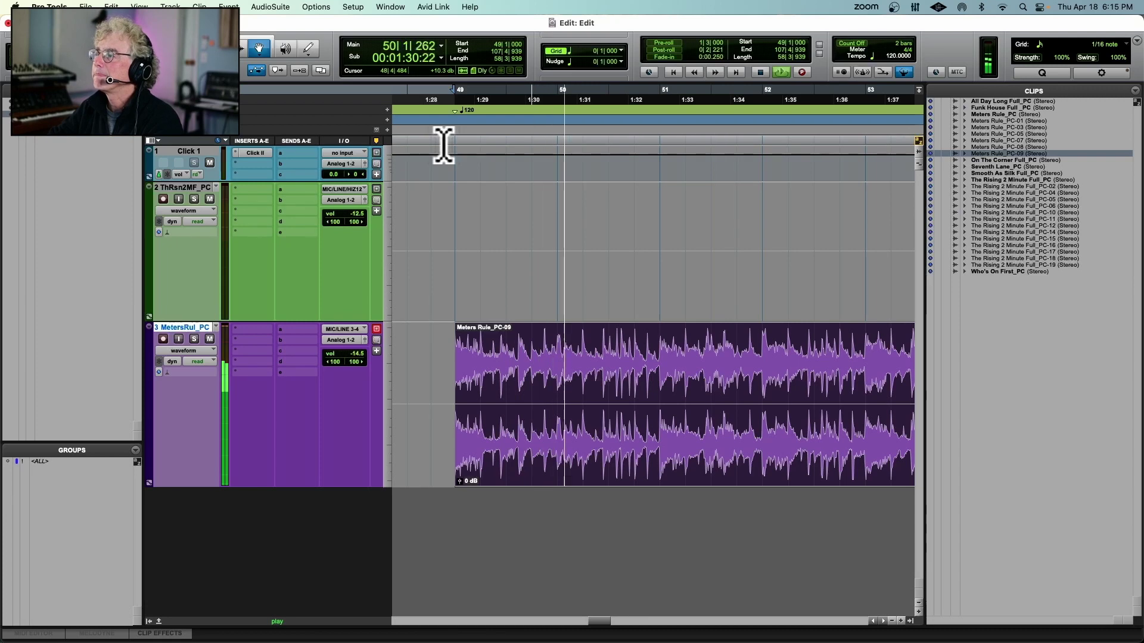
Split the Meters Rule clip at 61|1|000 and audition it from the cut.
{"action": "key", "text": "super+bracketleft"}
{"action": "key", "text": "super+bracketleft"}
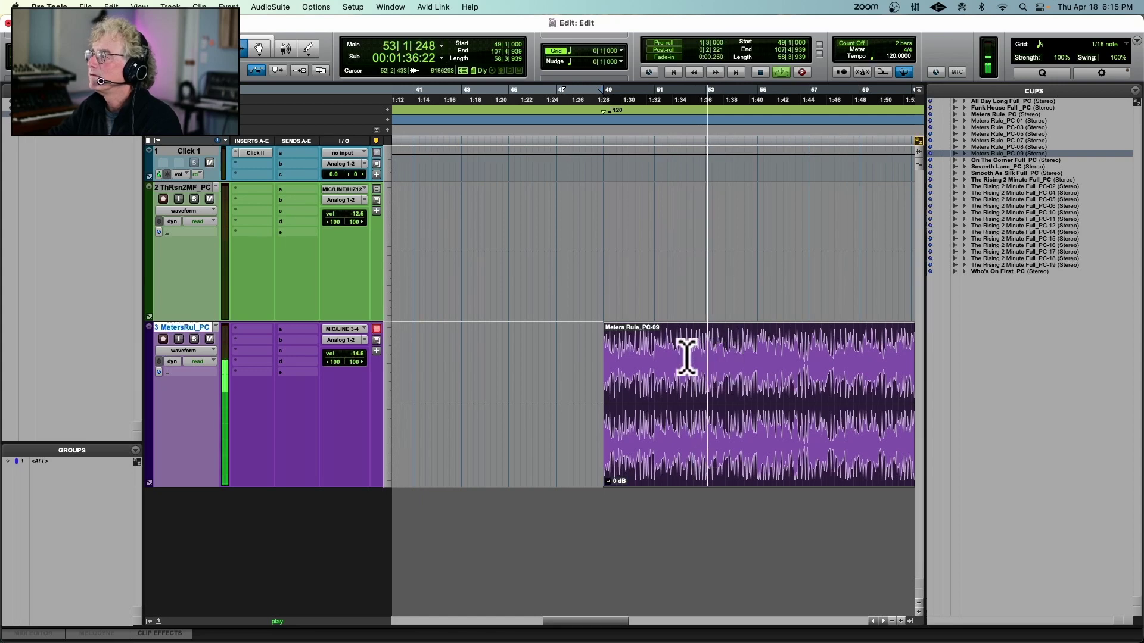
{"action": "scroll", "coordinate": [684, 358], "scroll_direction": "right", "scroll_amount": 3}
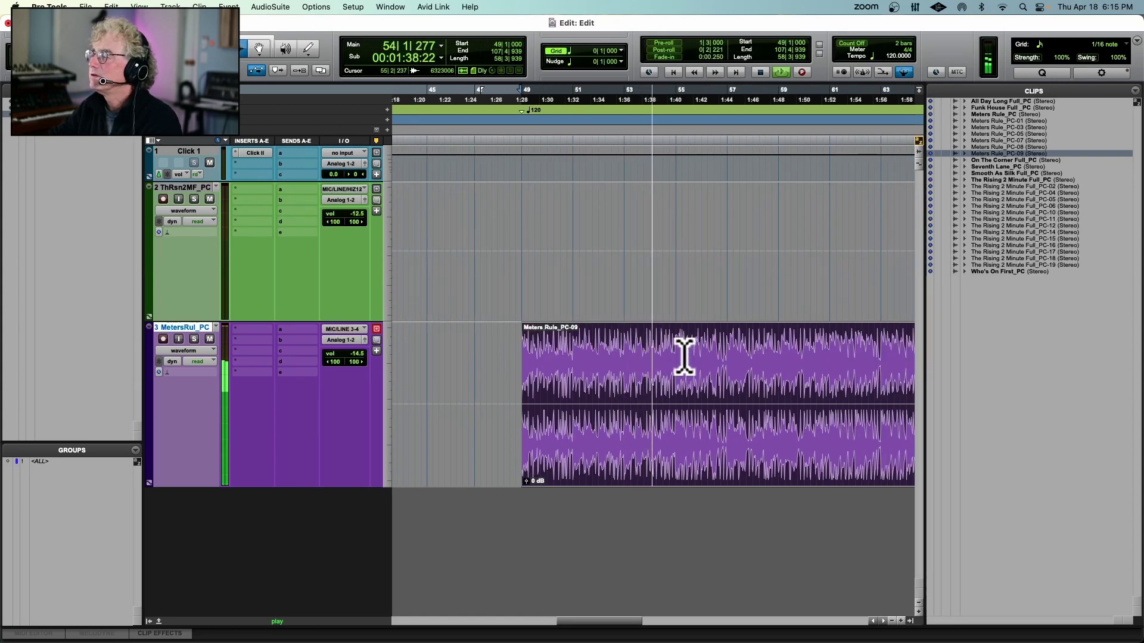
{"action": "scroll", "coordinate": [684, 358], "scroll_direction": "right", "scroll_amount": 2}
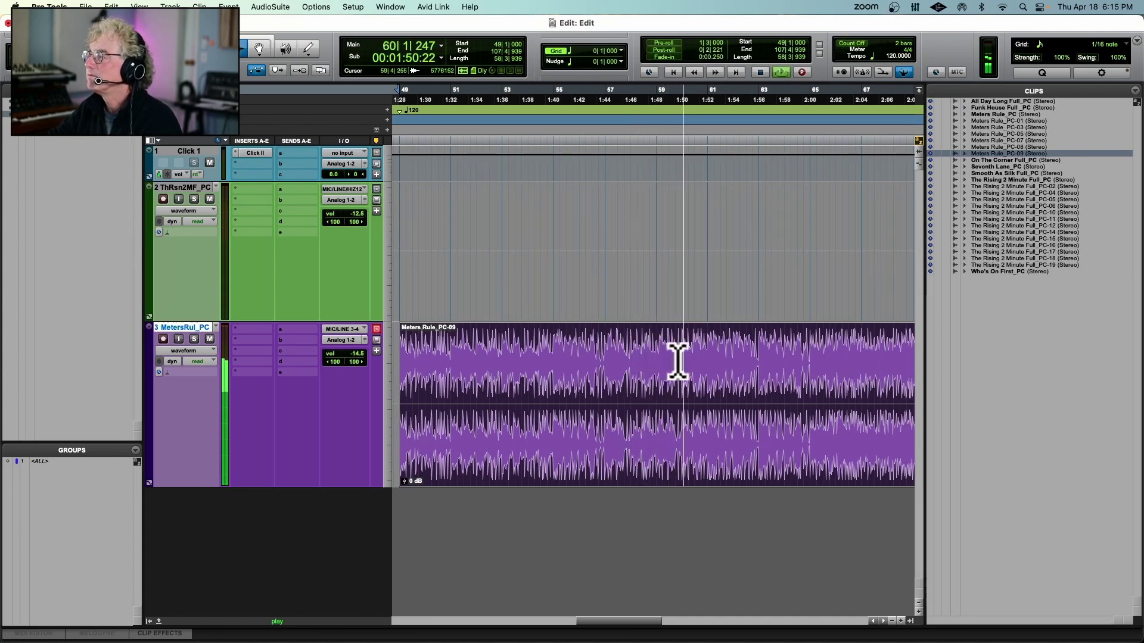
{"action": "left_click", "coordinate": [709, 359]}
{"action": "key", "text": "b"}
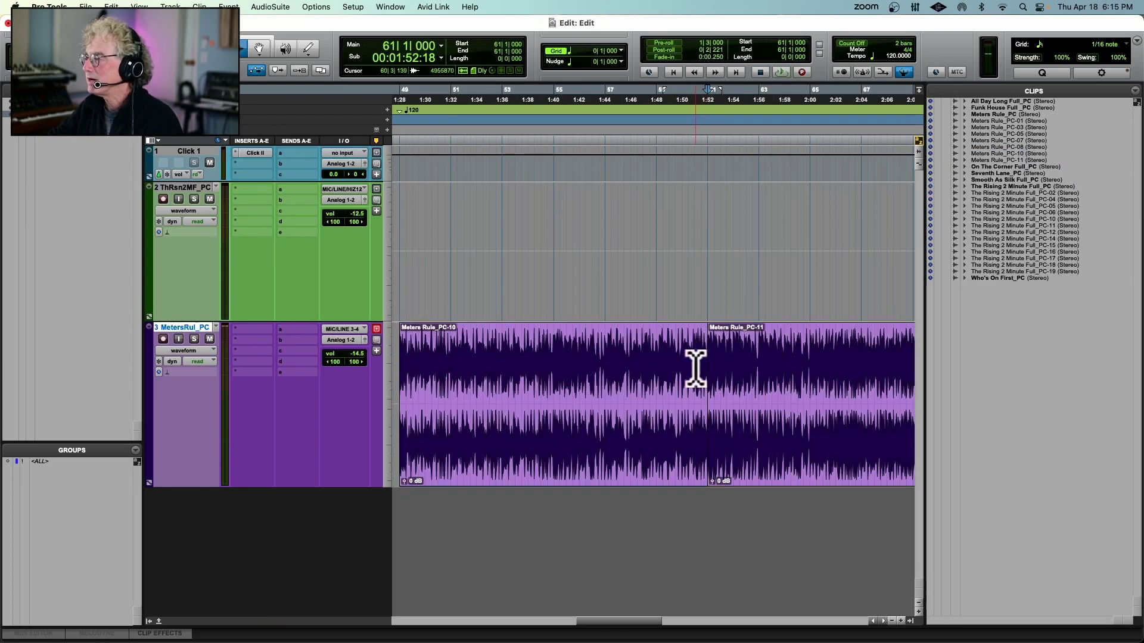
{"action": "key", "text": "space"}
{"action": "key", "text": "r"}
{"action": "key", "text": "r"}
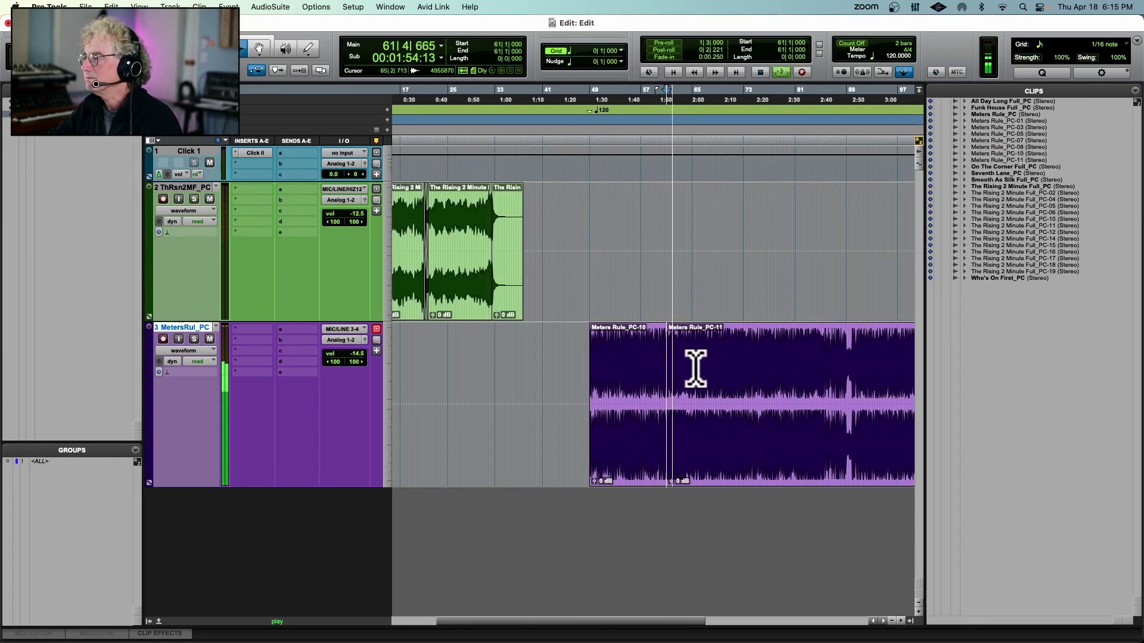
{"action": "key", "text": "space"}
Audition the last bars of Meters Rule and split the clip at 103|1|000.
{"action": "scroll", "coordinate": [696, 367], "scroll_direction": "right", "scroll_amount": 4}
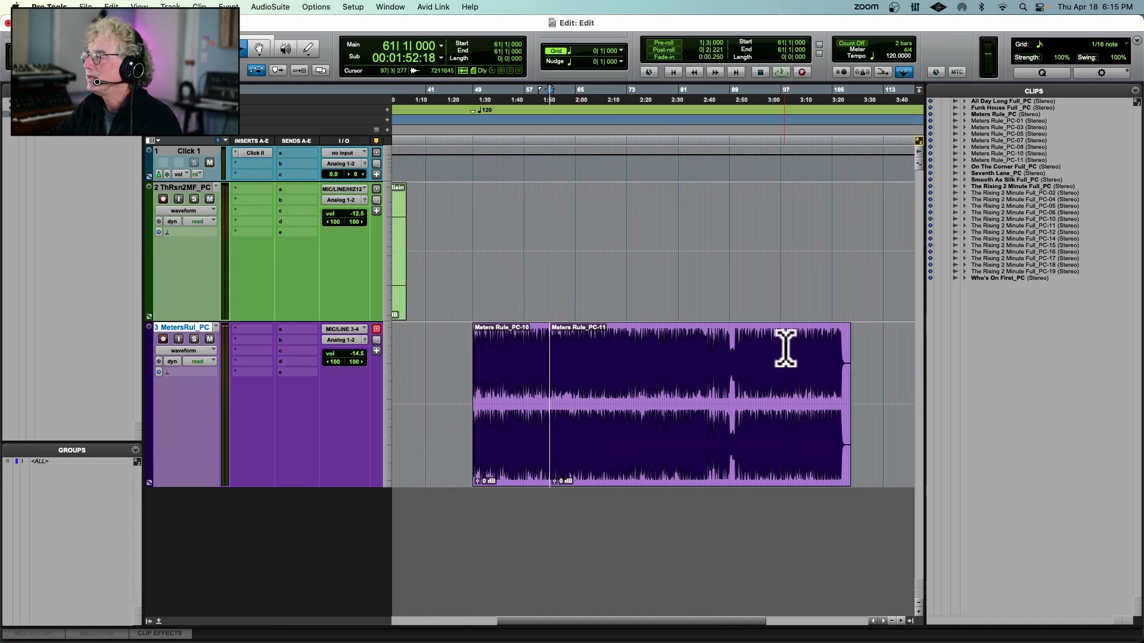
{"action": "left_click", "coordinate": [827, 364]}
{"action": "key", "text": "space"}
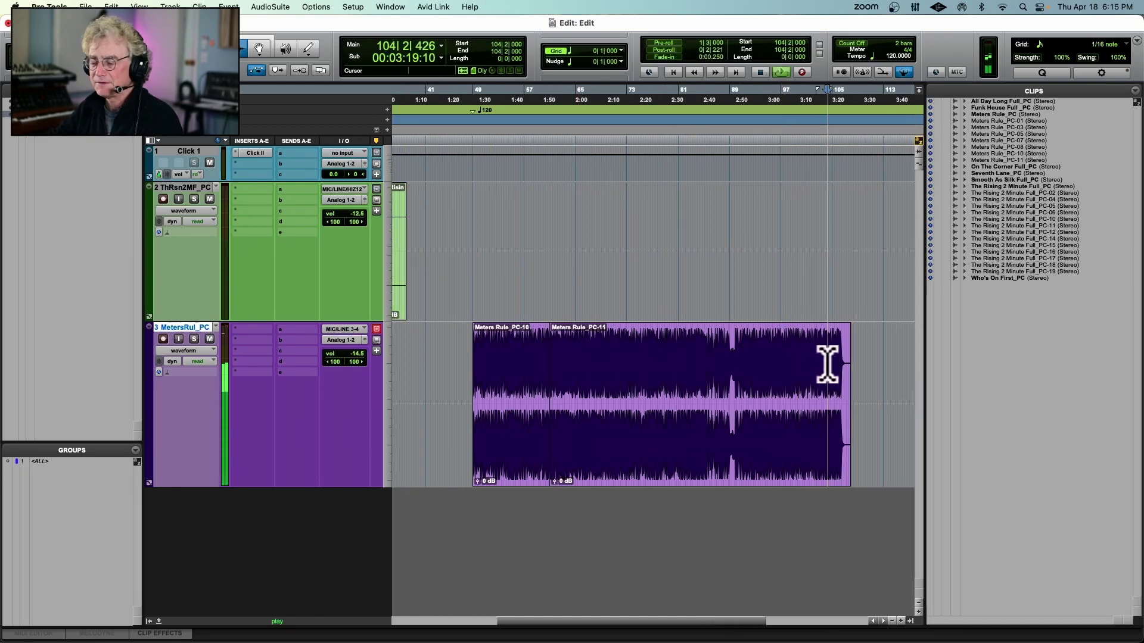
{"action": "key", "text": "t"}
{"action": "key", "text": "t"}
{"action": "left_click", "coordinate": [634, 369]}
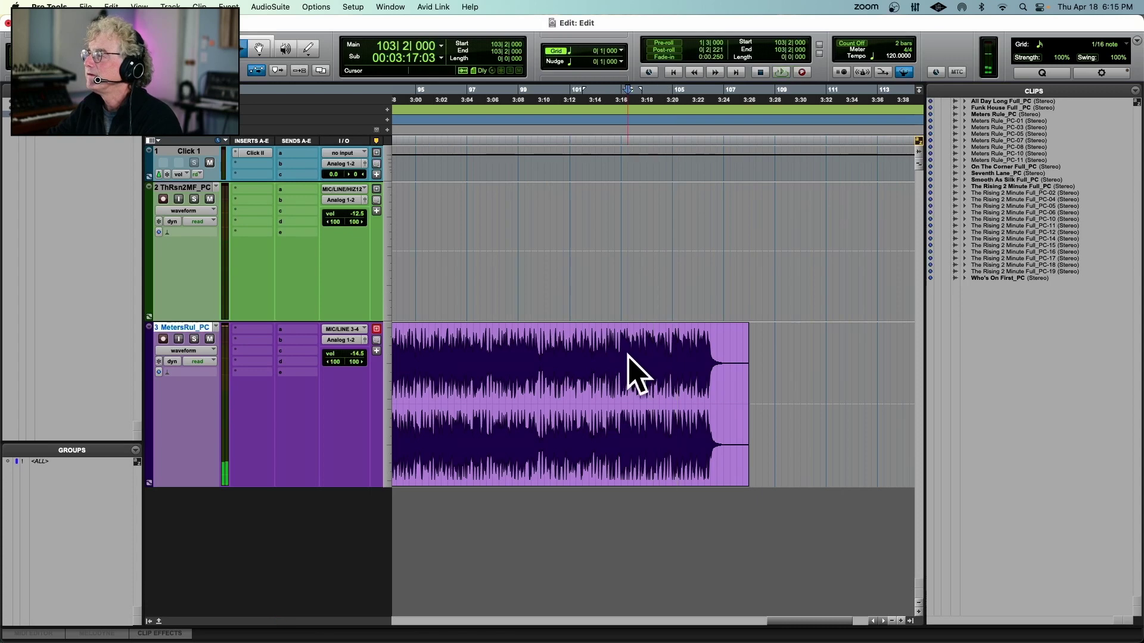
{"action": "left_click", "coordinate": [618, 367]}
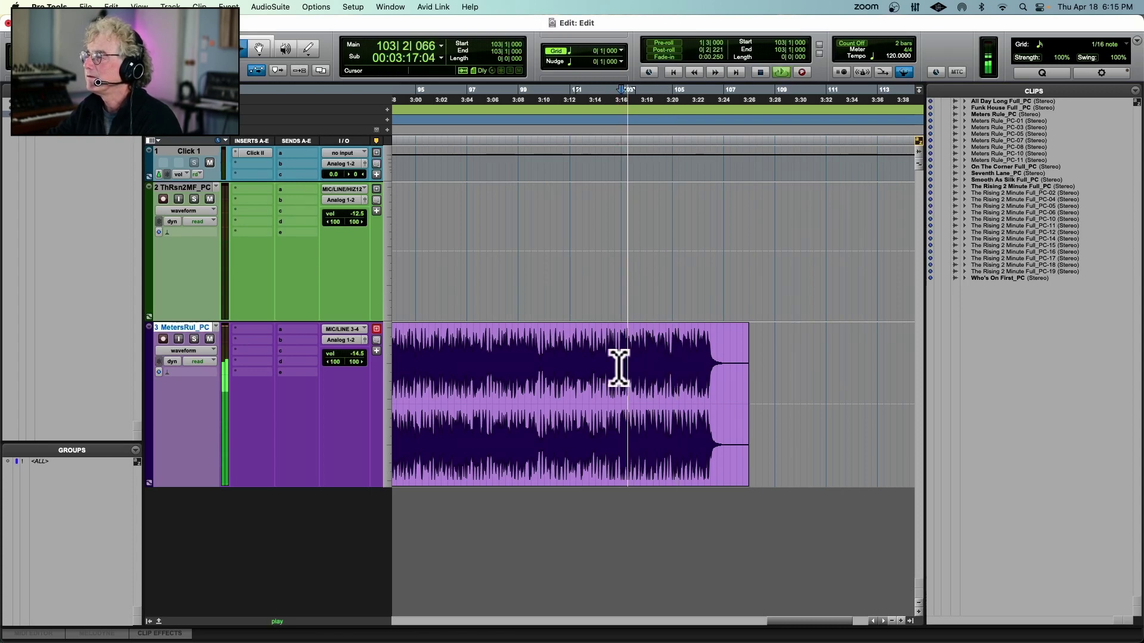
{"action": "key", "text": "super+e"}
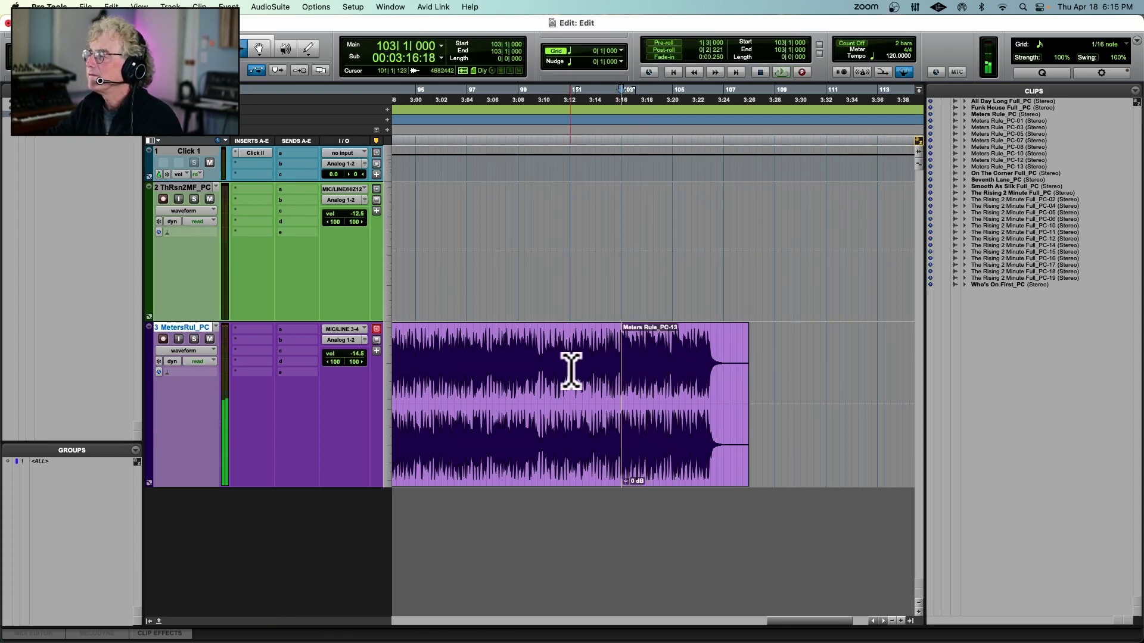
Delete the Meters Rule section between 61|1|000 and 103|1|000, closing the gap, and audition the join from 58|4|618.
{"action": "double_click", "coordinate": [571, 369]}
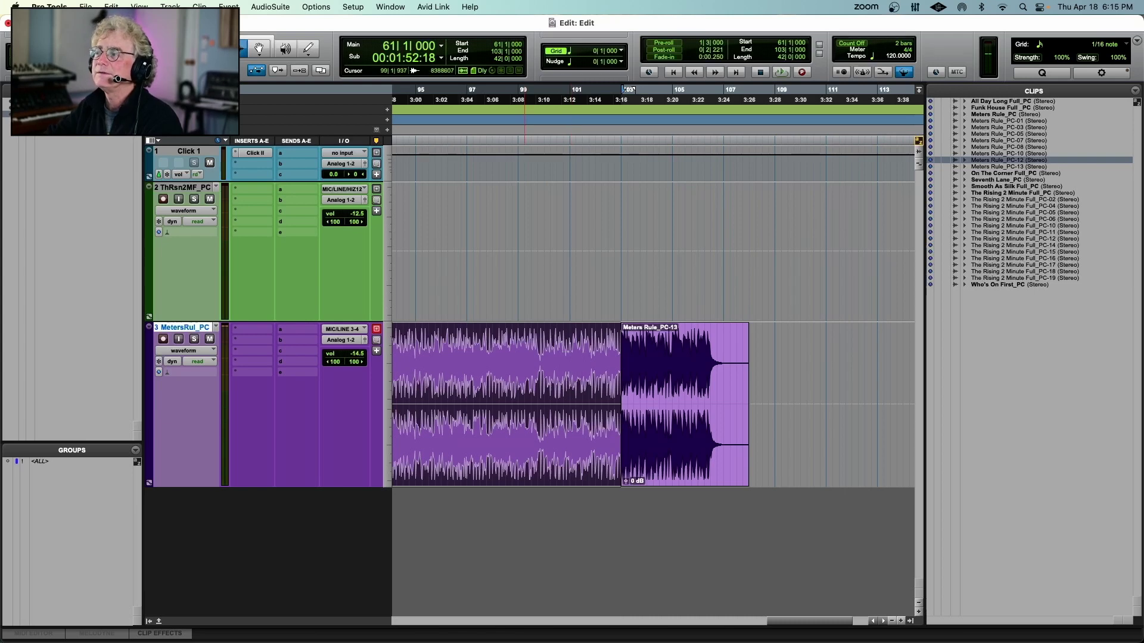
{"action": "scroll", "coordinate": [513, 340], "scroll_direction": "left", "scroll_amount": 10}
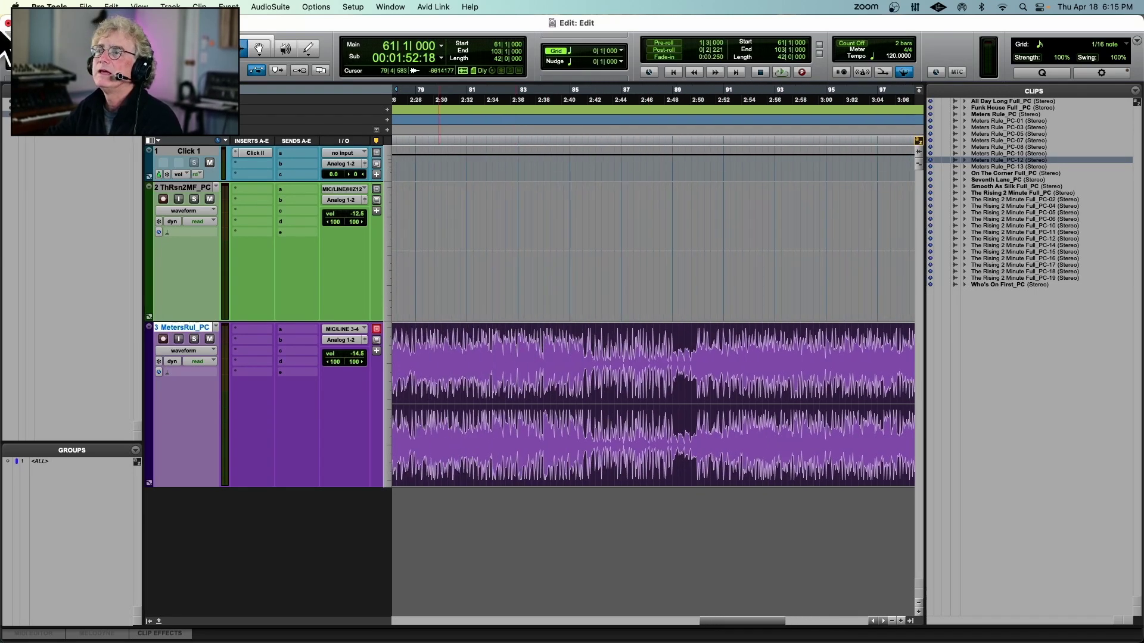
{"action": "key", "text": "Delete"}
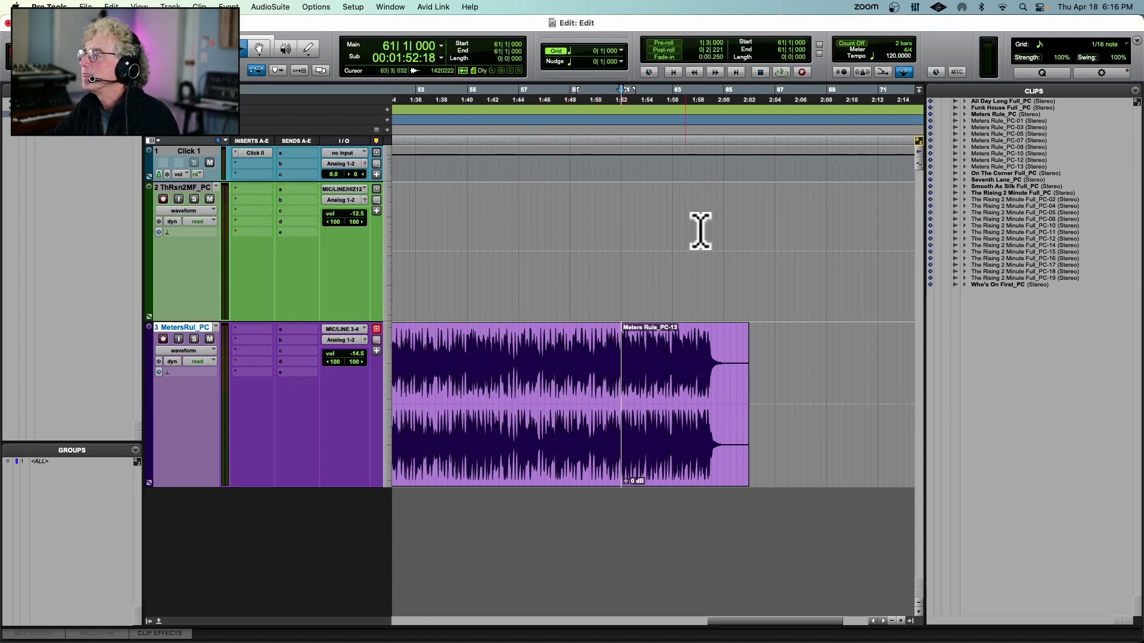
{"action": "left_click", "coordinate": [572, 367]}
{"action": "key", "text": "space"}
{"action": "key", "text": "super+bracketleft"}
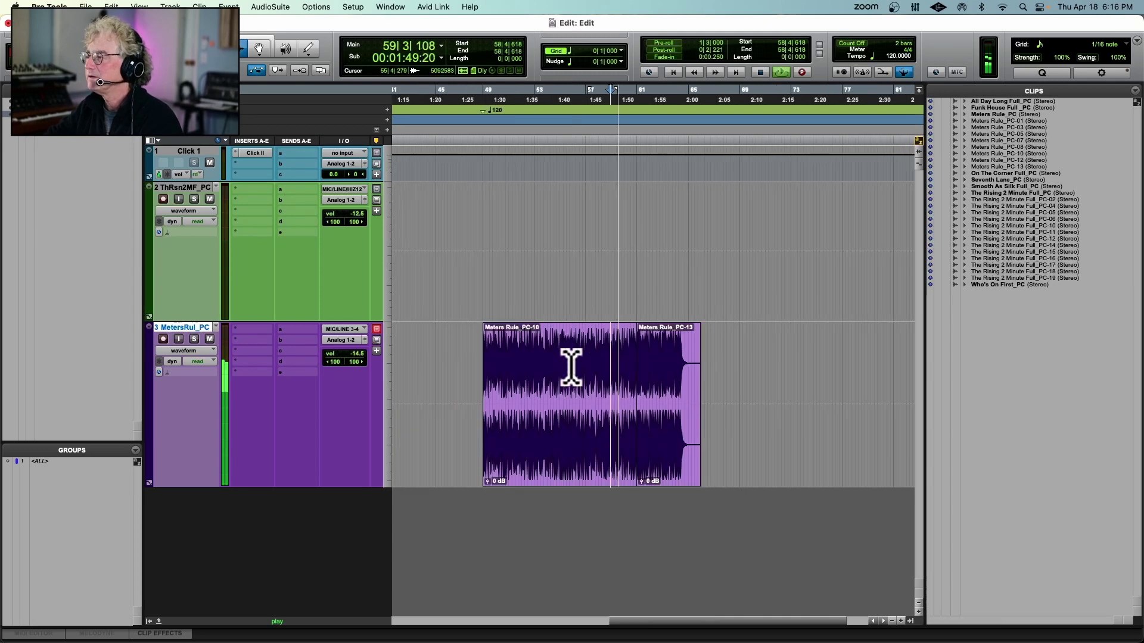
{"action": "key", "text": "super+bracketright"}
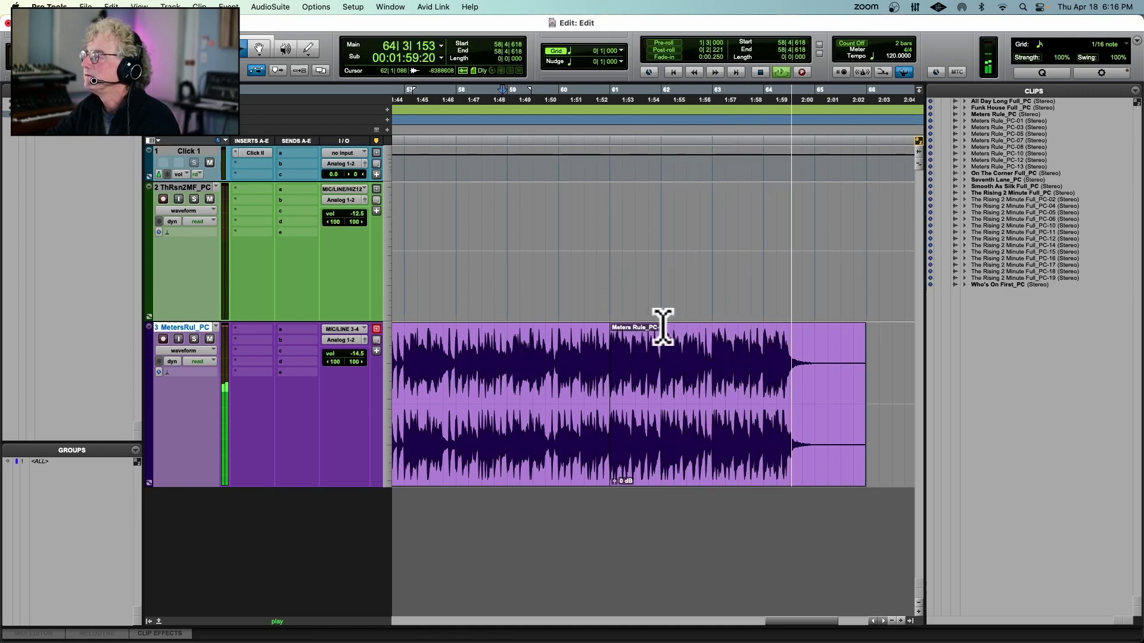
{"action": "key", "text": "space"}
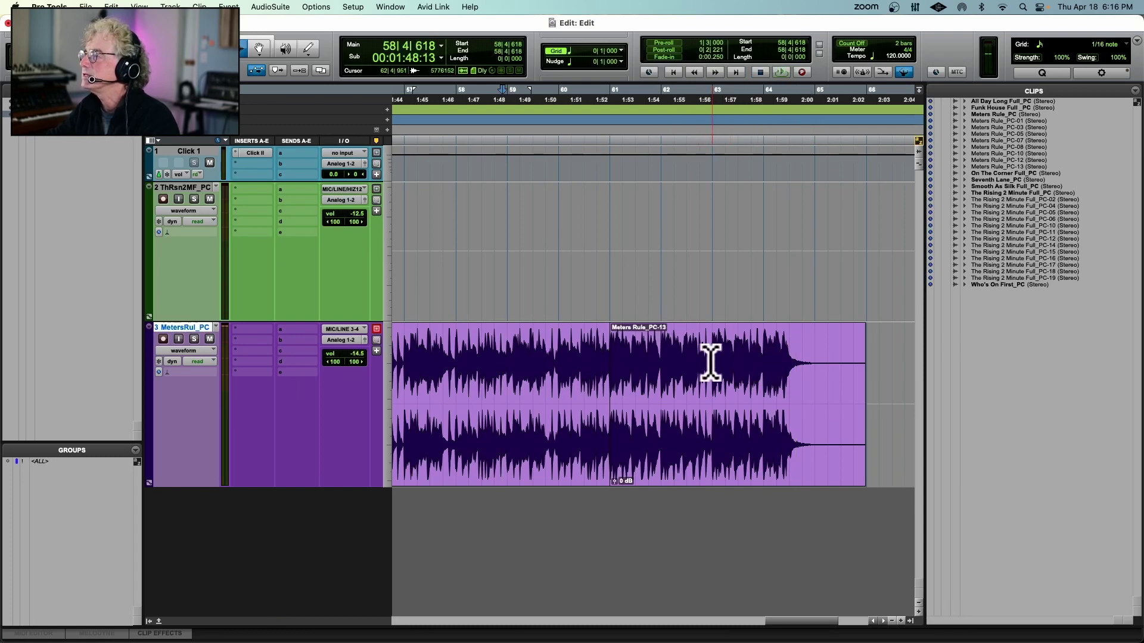
Remove the bar from 63|1|000 to 64|1|000 in the ending, closing the gap, and audition from 59|3|190.
{"action": "left_click_drag", "start_coordinate": [711, 362], "coordinate": [762, 361]}
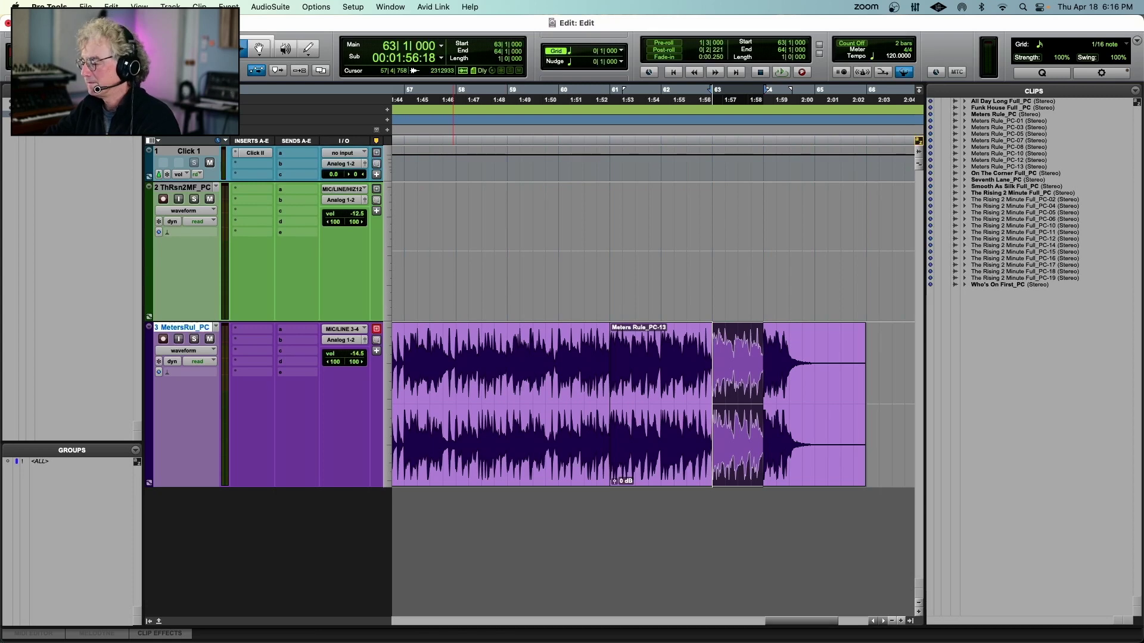
{"action": "key", "text": "Delete"}
{"action": "left_click", "coordinate": [536, 388]}
{"action": "key", "text": "space"}
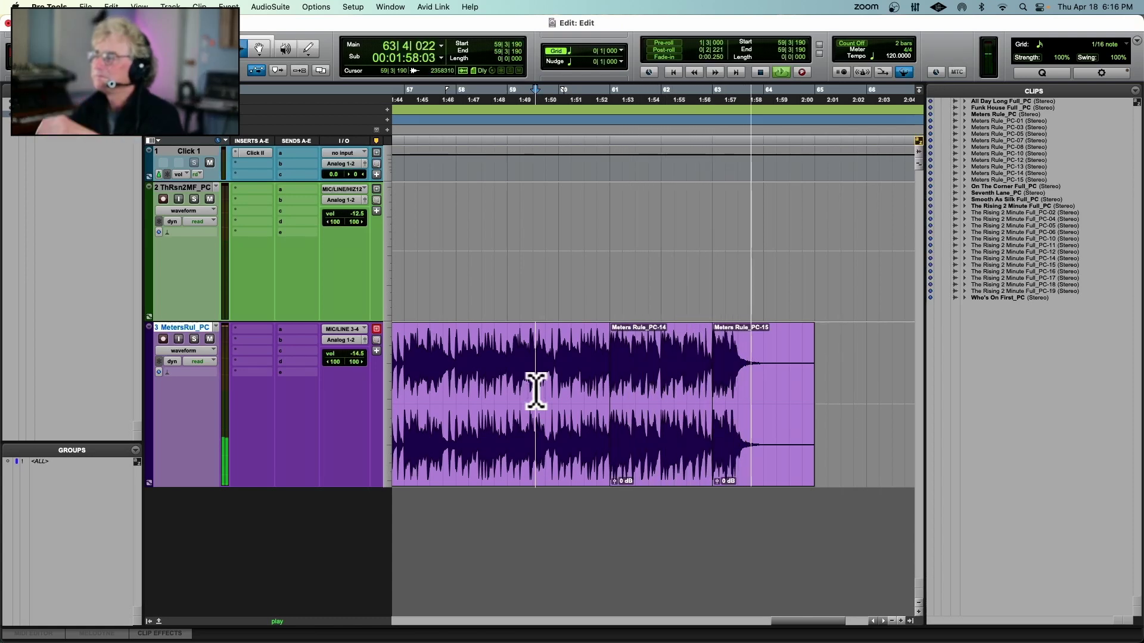
{"action": "key", "text": "space"}
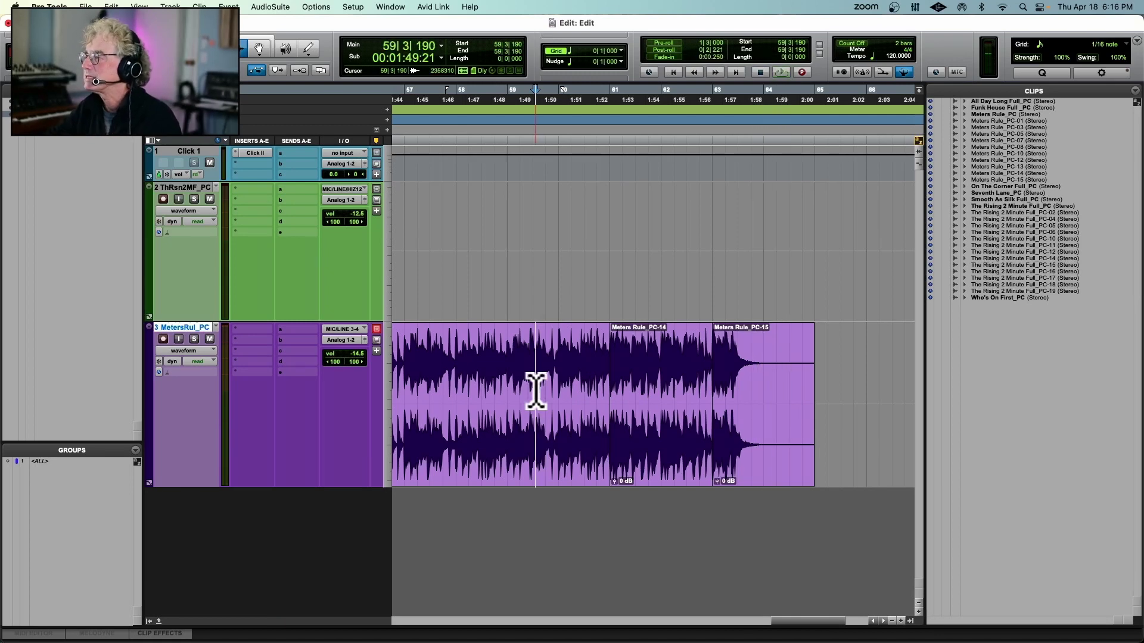
Place the Who's On First_PC clip on a new track below Meters Rule, starting at 68|1|140.
{"action": "scroll", "coordinate": [725, 405], "scroll_direction": "left", "scroll_amount": 2}
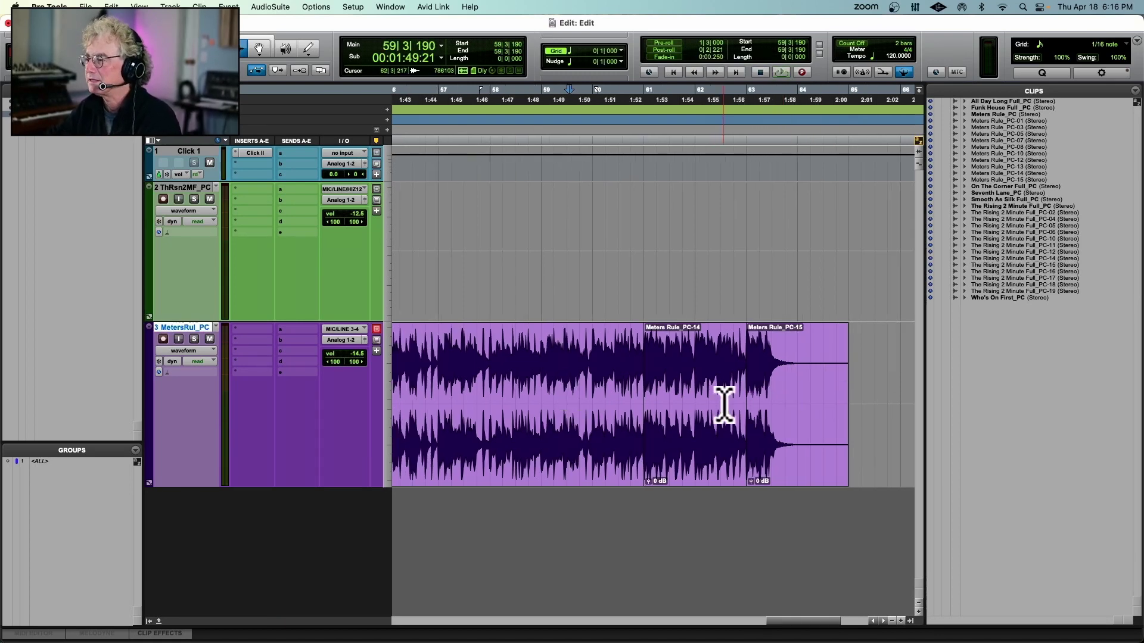
{"action": "scroll", "coordinate": [725, 405], "scroll_direction": "down", "scroll_amount": 2}
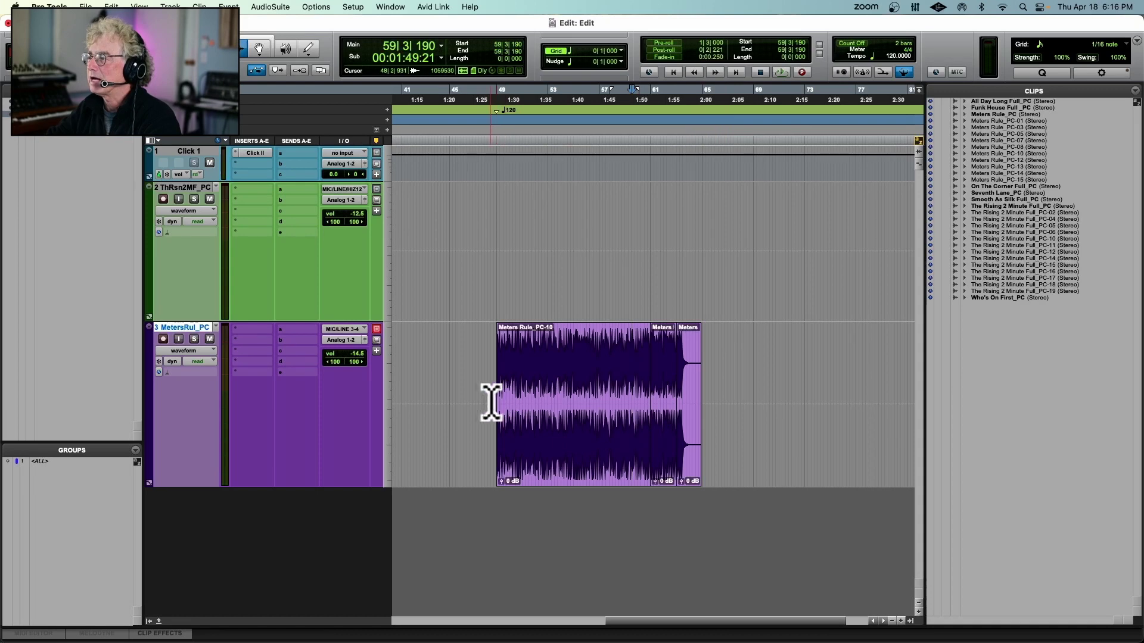
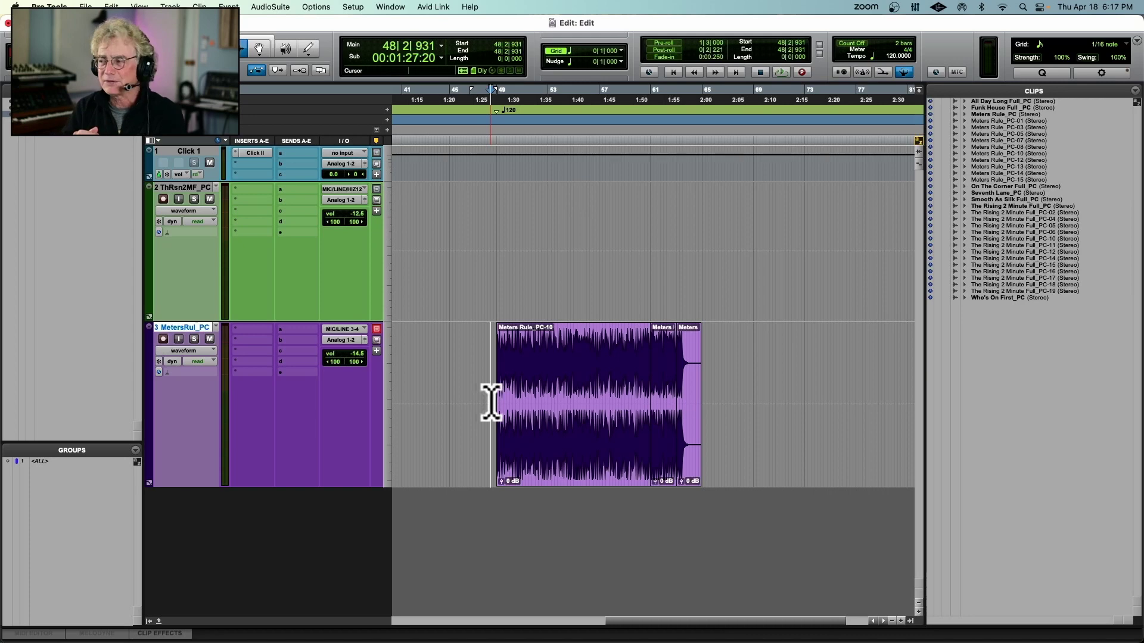
{"action": "left_click", "coordinate": [1016, 297], "text": "alt"}
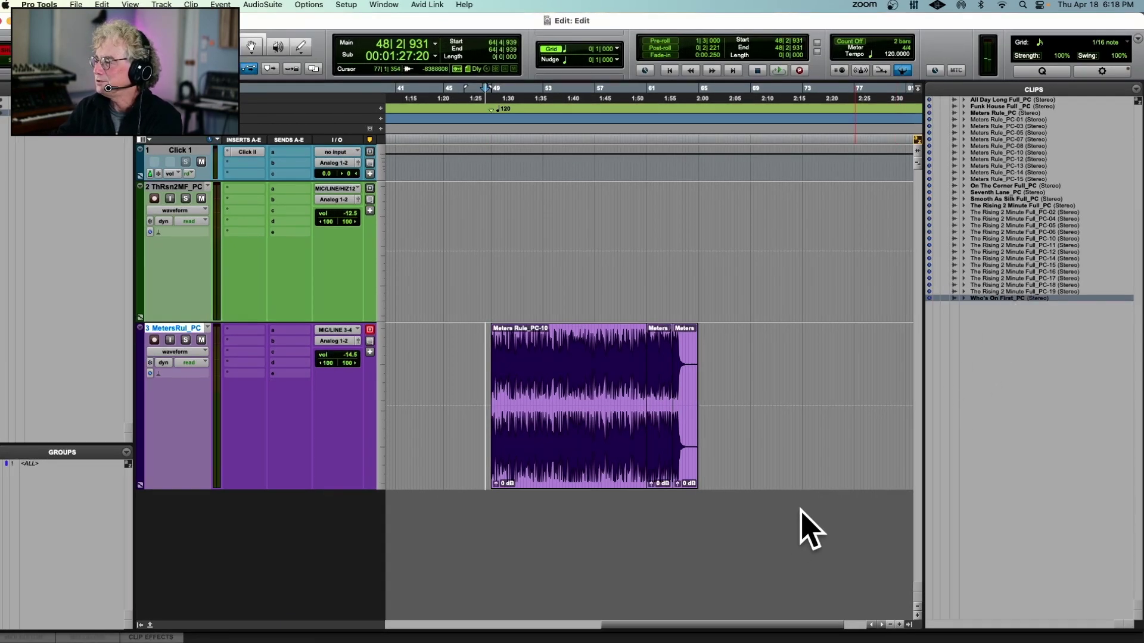
{"action": "scroll", "coordinate": [906, 421], "scroll_direction": "right", "scroll_amount": 2}
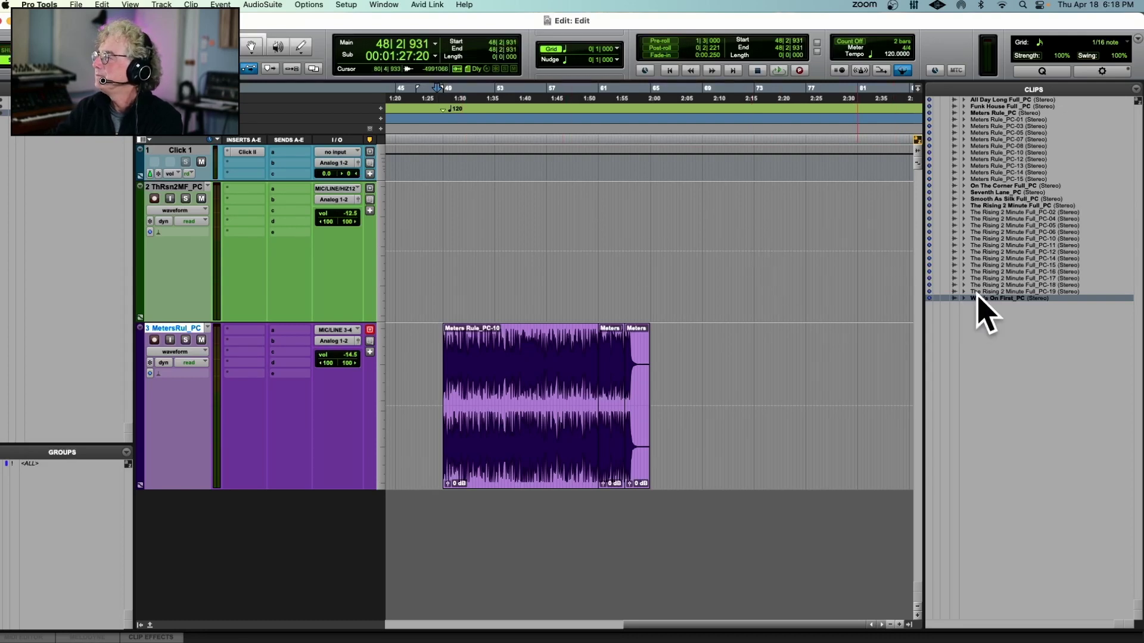
{"action": "left_click_drag", "start_coordinate": [974, 298], "coordinate": [688, 557]}
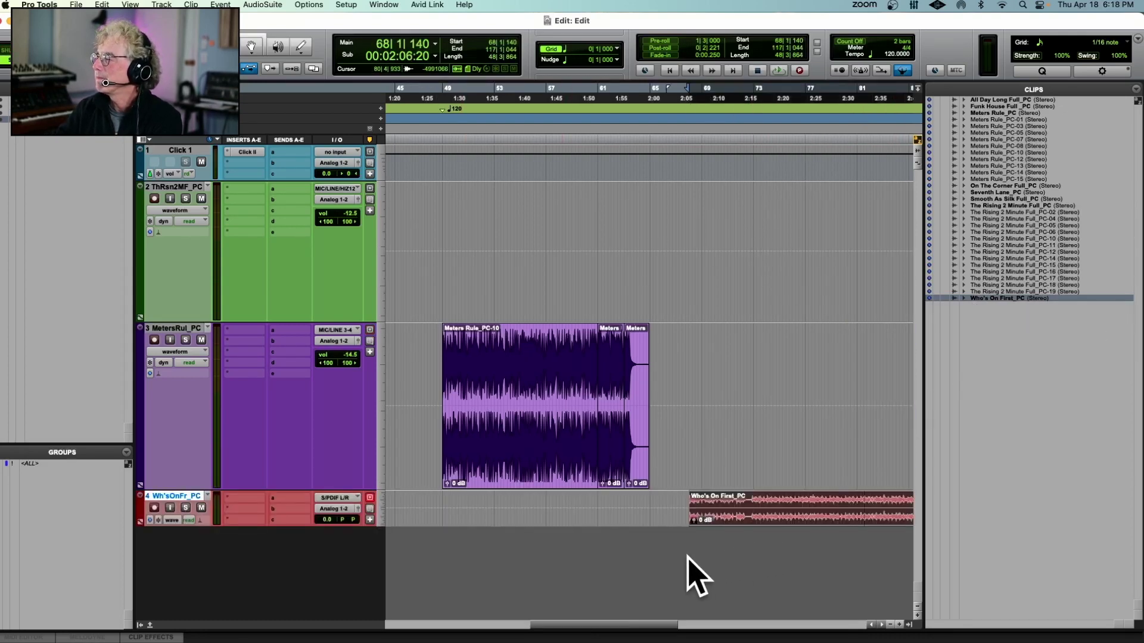
Enlarge the new track's height to match the other music tracks and audition Who's On First from its start.
{"action": "key", "text": "space"}
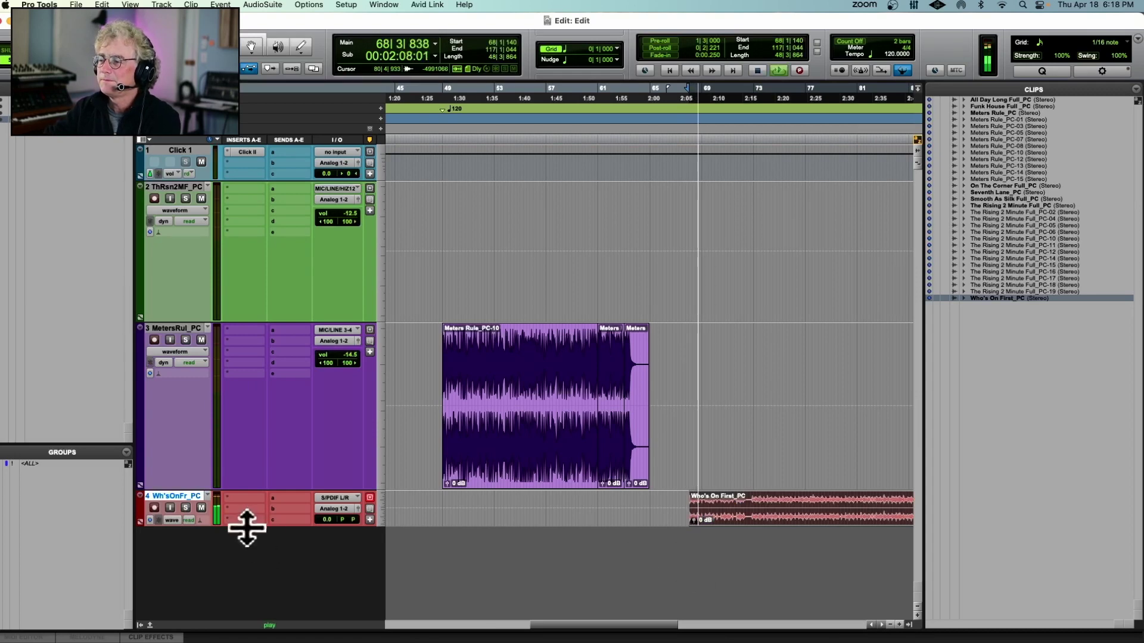
{"action": "left_click_drag", "start_coordinate": [245, 528], "coordinate": [245, 622]}
{"action": "key", "text": "super+bracketright"}
{"action": "key", "text": "super+bracketright"}
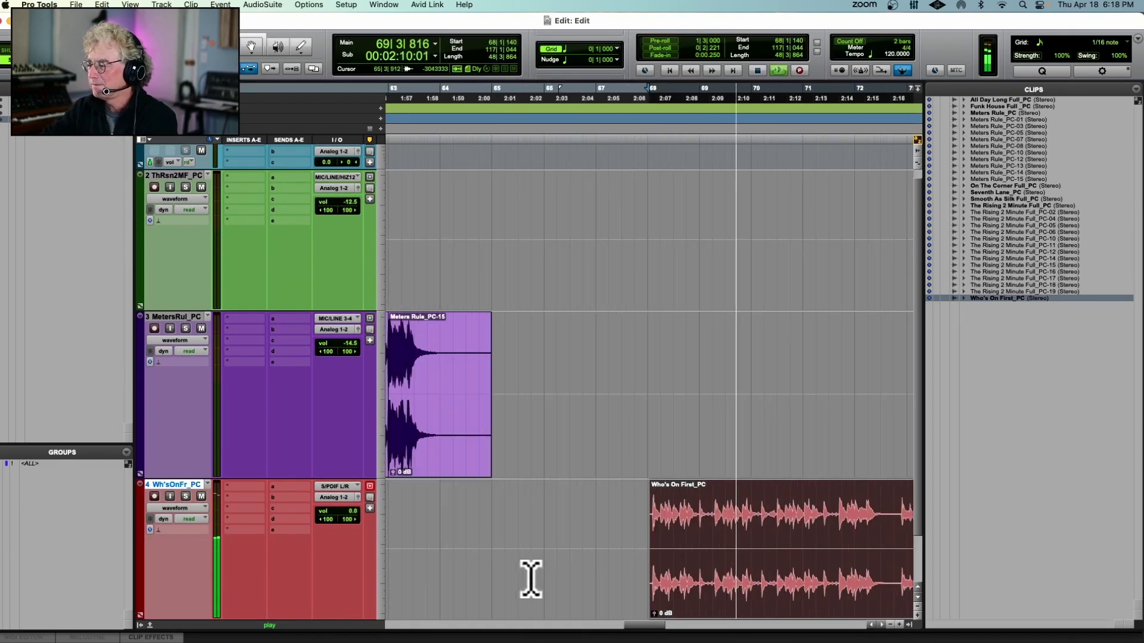
{"action": "key", "text": "super+bracketright"}
{"action": "key", "text": "super+bracketright"}
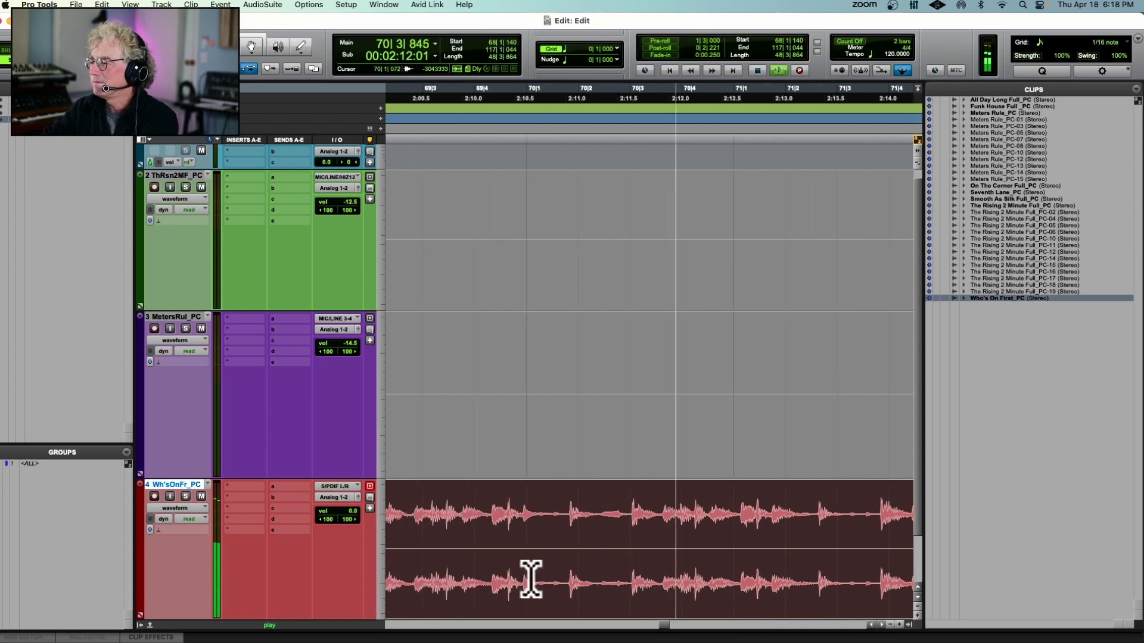
{"action": "key", "text": "super+bracketleft"}
{"action": "key", "text": "super+bracketleft"}
{"action": "key", "text": "super+bracketleft"}
{"action": "key", "text": "super+bracketleft"}
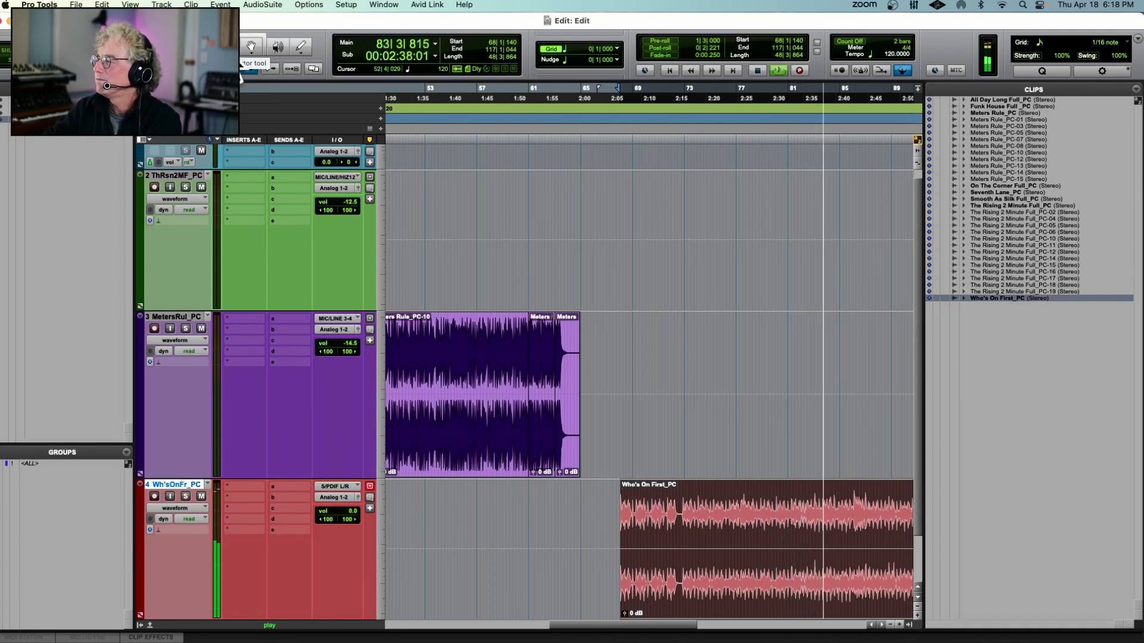
{"action": "left_click", "coordinate": [272, 70]}
{"action": "key", "text": "space"}
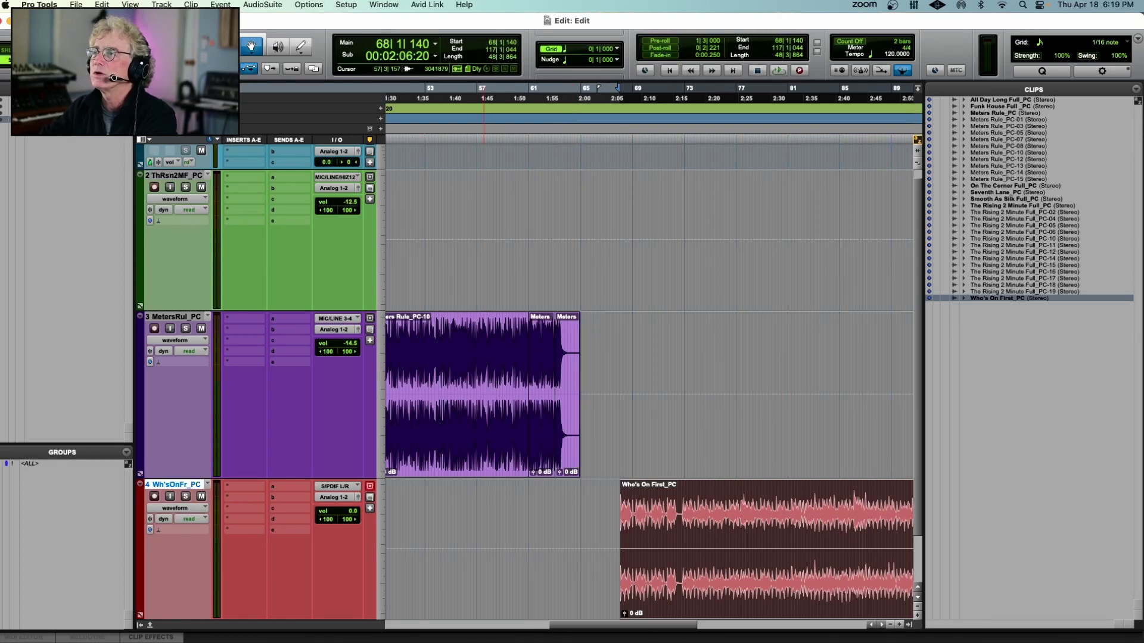
Split Who's On First at its first transient at 68|1|429, delete the silence before it, and select the remaining clip.
{"action": "key", "text": "super+bracketright"}
{"action": "key", "text": "super+bracketright"}
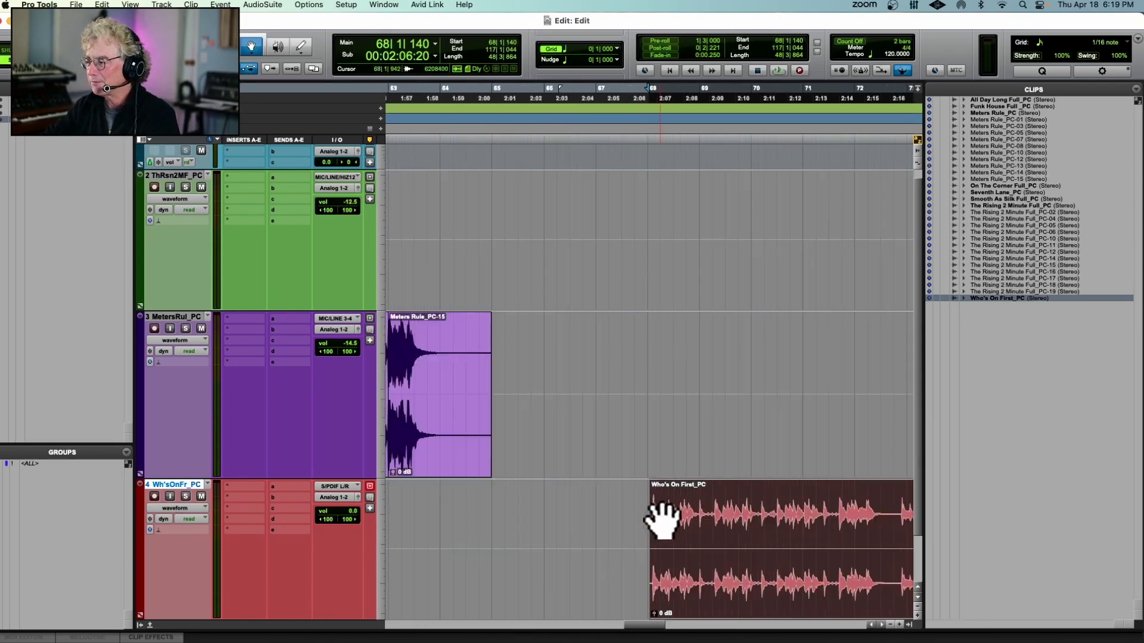
{"action": "key", "text": "super+bracketright"}
{"action": "key", "text": "super+bracketright"}
{"action": "key", "text": "super+bracketright"}
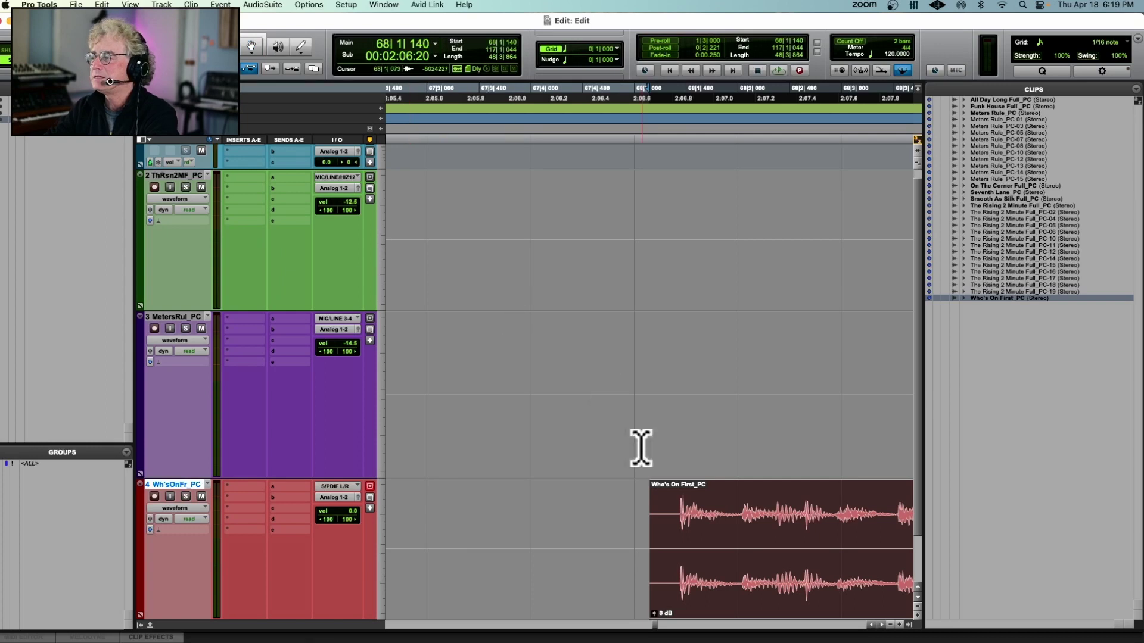
{"action": "left_click", "coordinate": [653, 534]}
{"action": "key", "text": "Tab"}
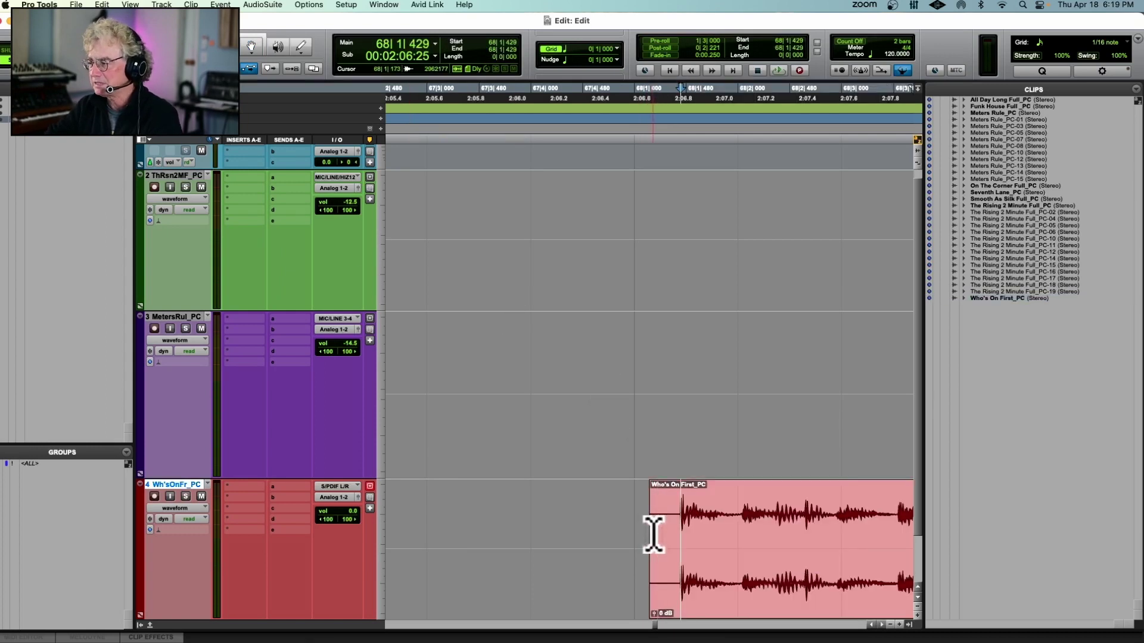
{"action": "key", "text": "super+e"}
{"action": "double_click", "coordinate": [663, 528]}
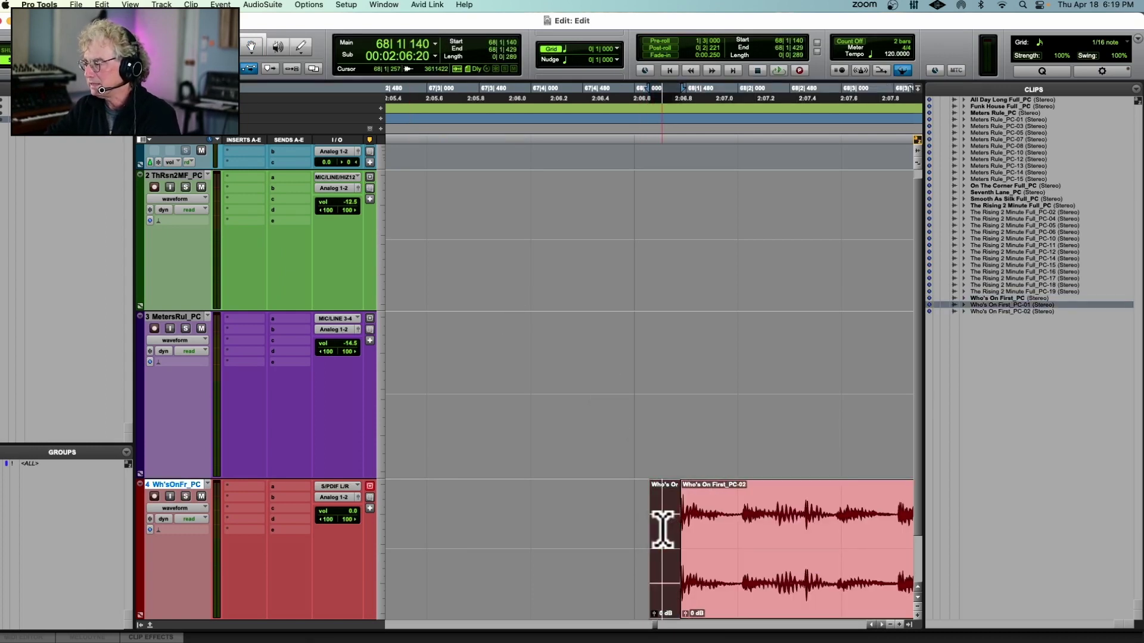
{"action": "key", "text": "Delete"}
{"action": "double_click", "coordinate": [696, 524]}
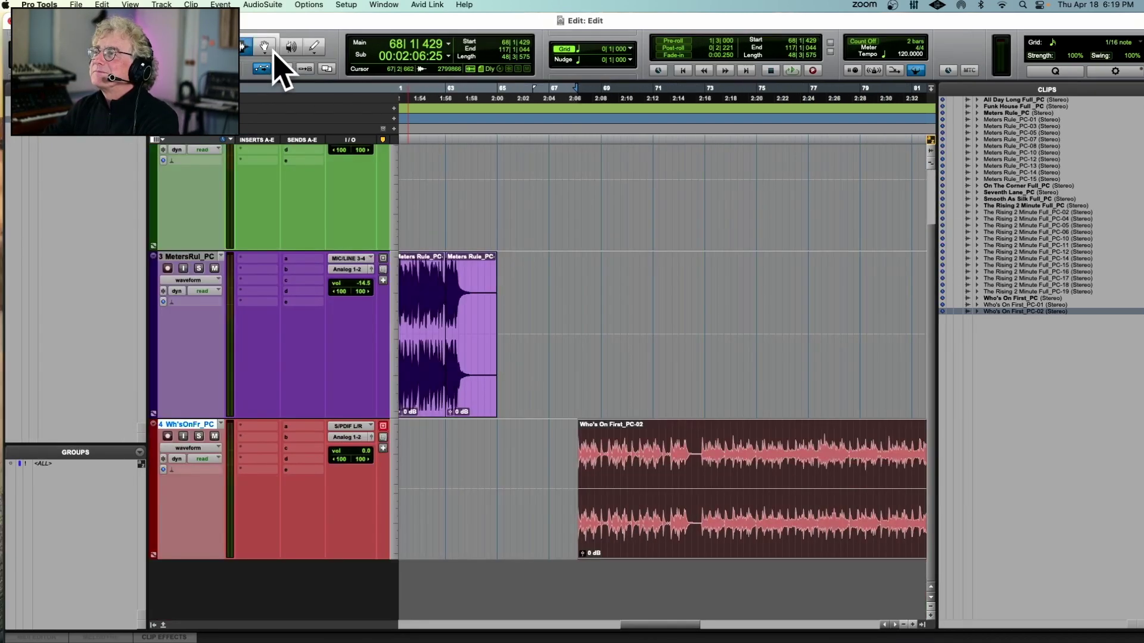
Spot the Who's On First clip with the Grabber so it starts at 2:00.000 on the Min:Secs time scale.
{"action": "left_click", "coordinate": [271, 50]}
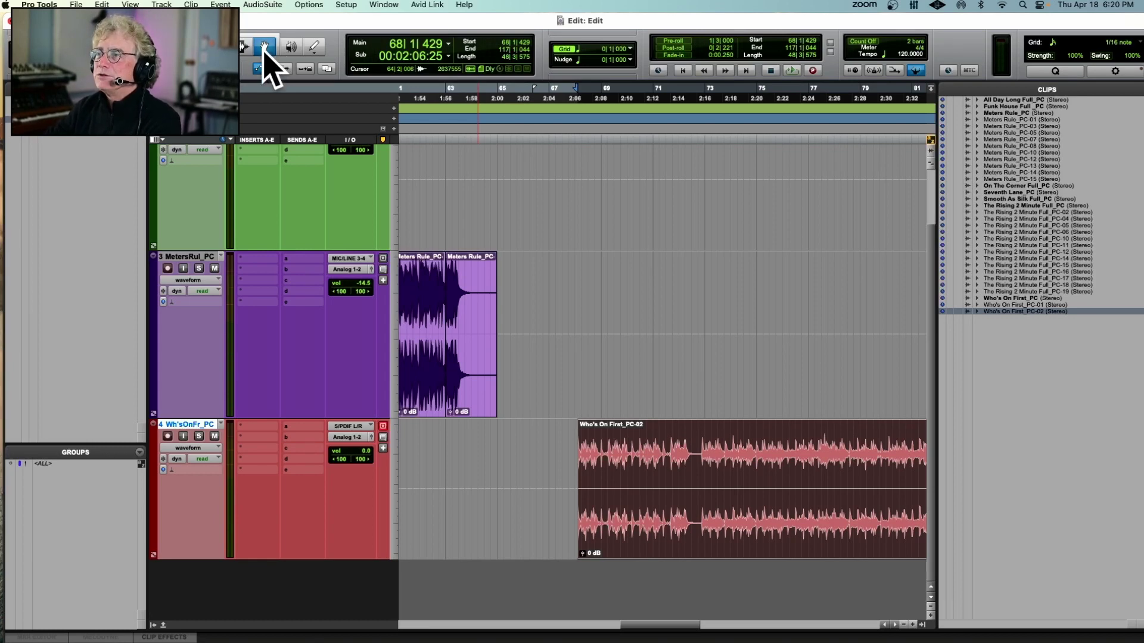
{"action": "left_click", "coordinate": [612, 476]}
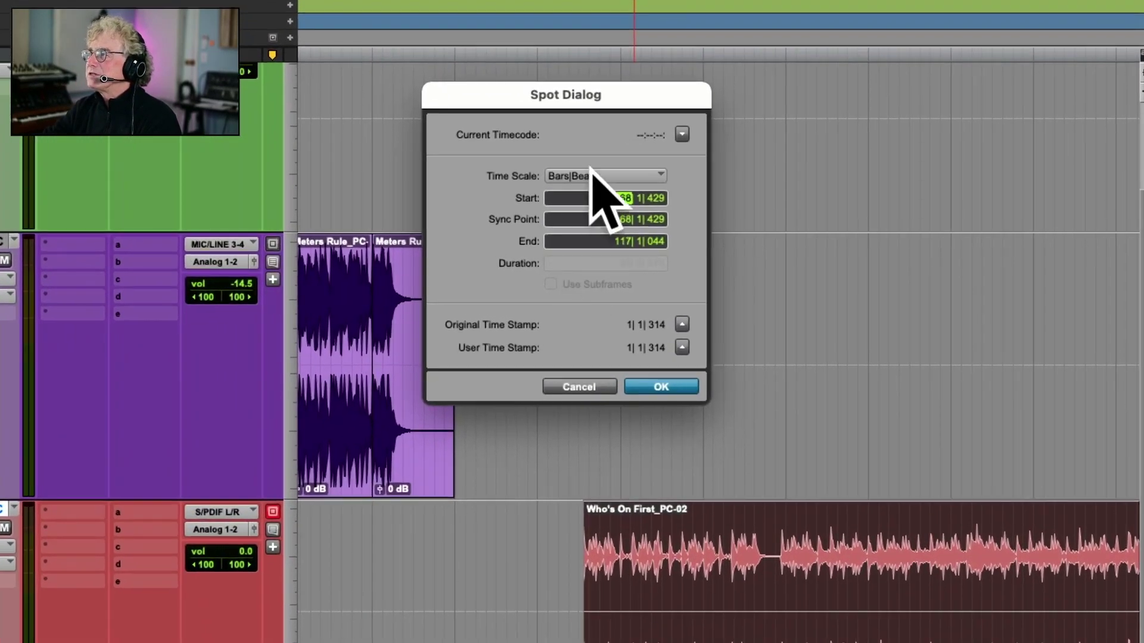
{"action": "left_click_drag", "start_coordinate": [605, 95], "coordinate": [566, 150]}
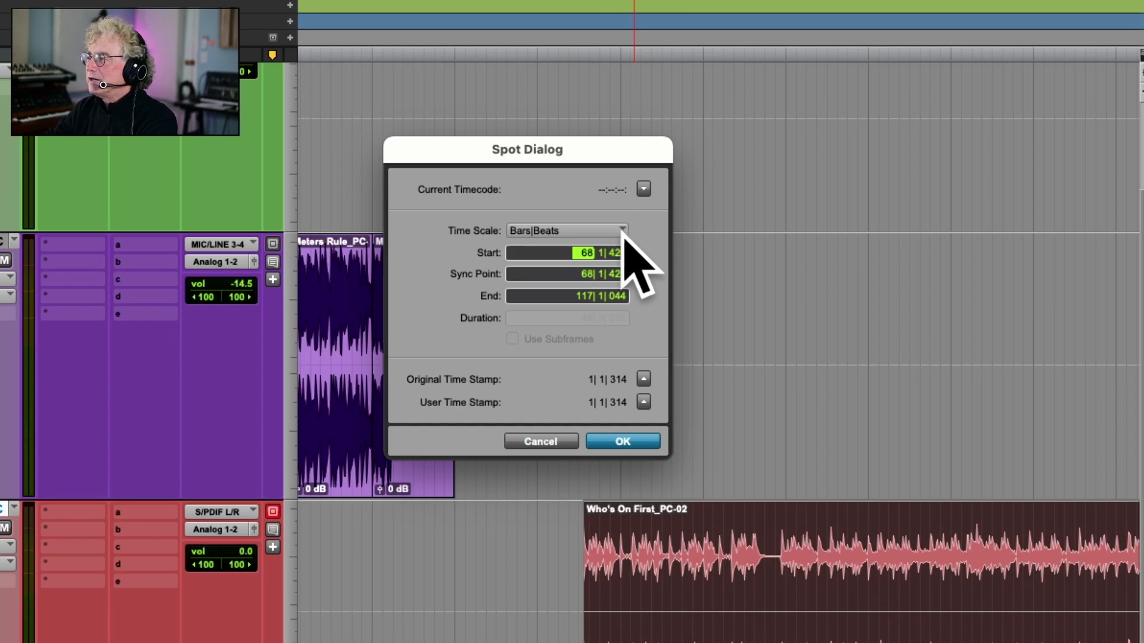
{"action": "left_click", "coordinate": [569, 232]}
{"action": "left_click", "coordinate": [583, 233]}
{"action": "left_click", "coordinate": [583, 232]}
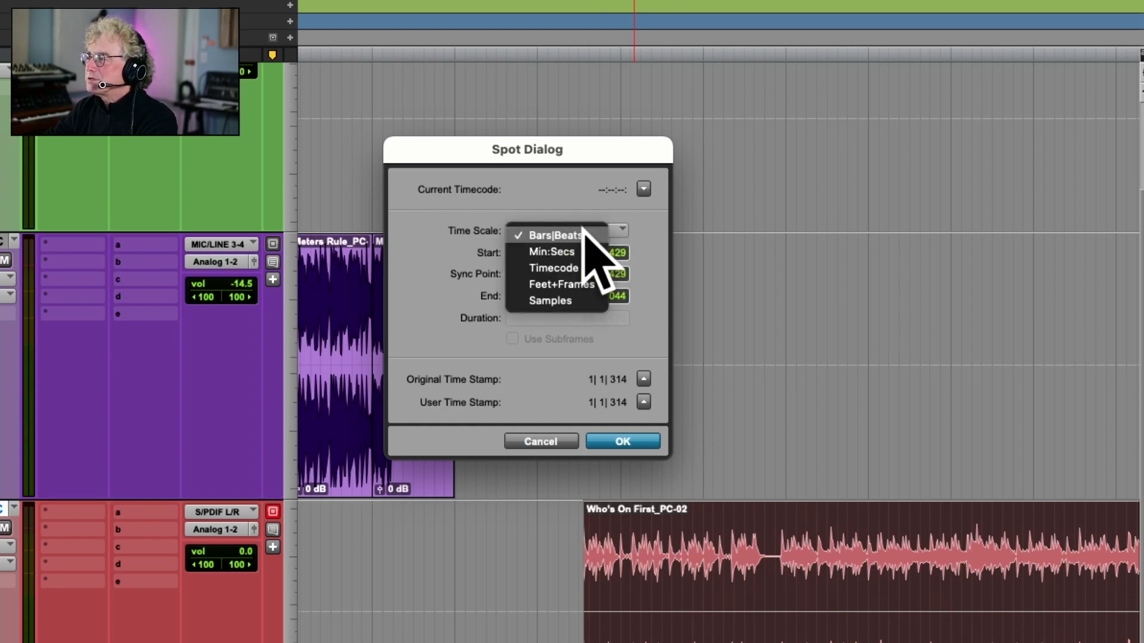
{"action": "left_click", "coordinate": [585, 242]}
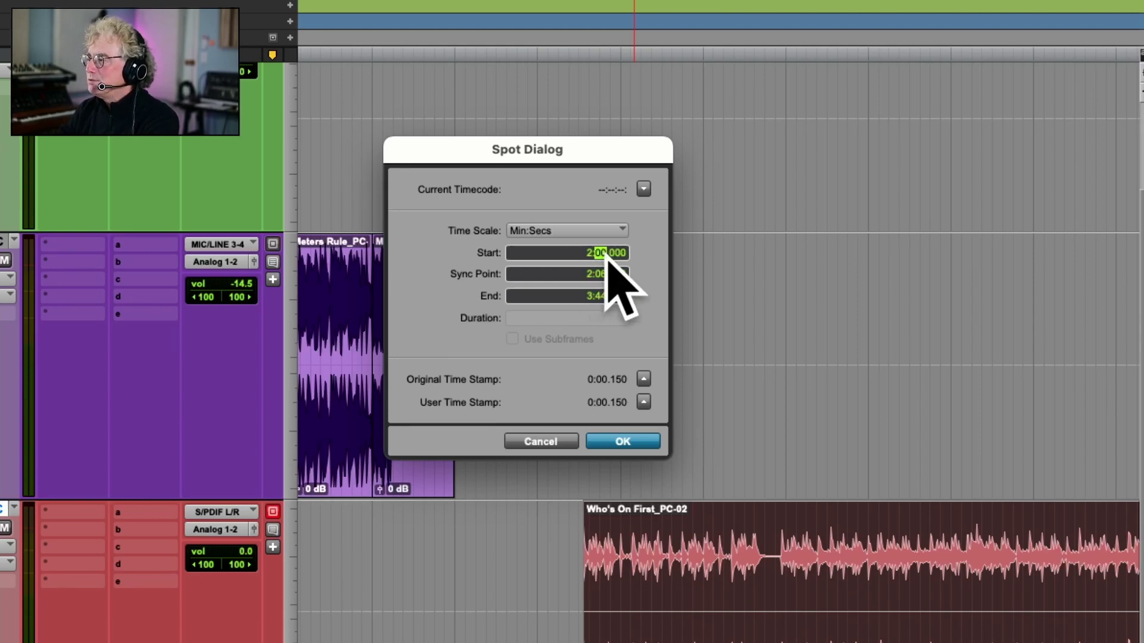
{"action": "left_click", "coordinate": [622, 442]}
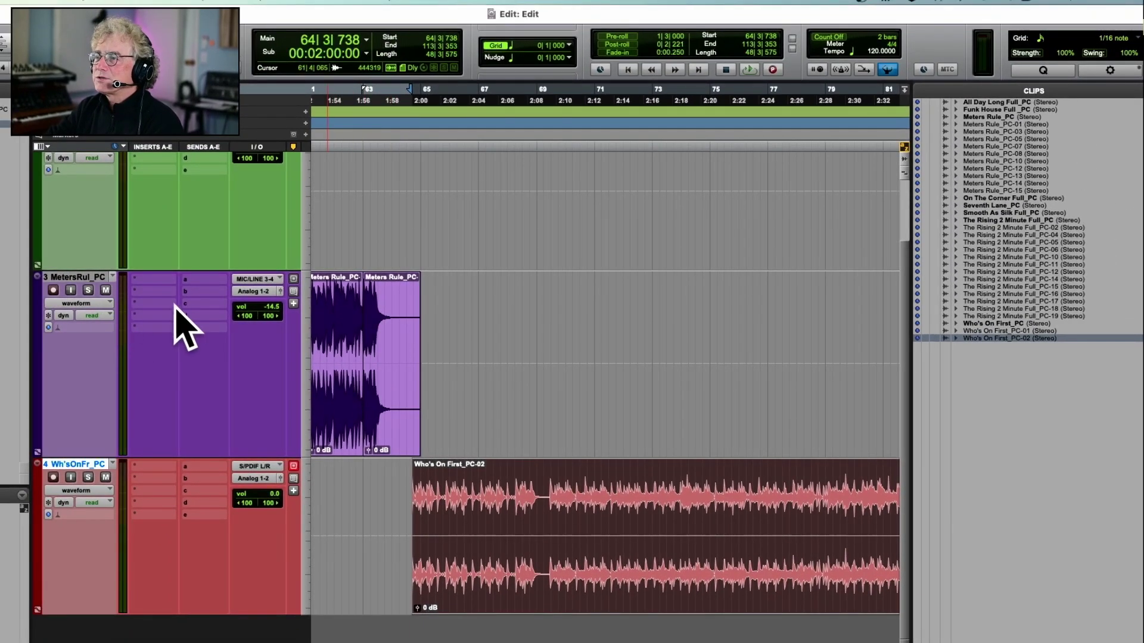
Mute the Meters Rule track and switch from the Grabber back to the Selector tool.
{"action": "left_click", "coordinate": [107, 291]}
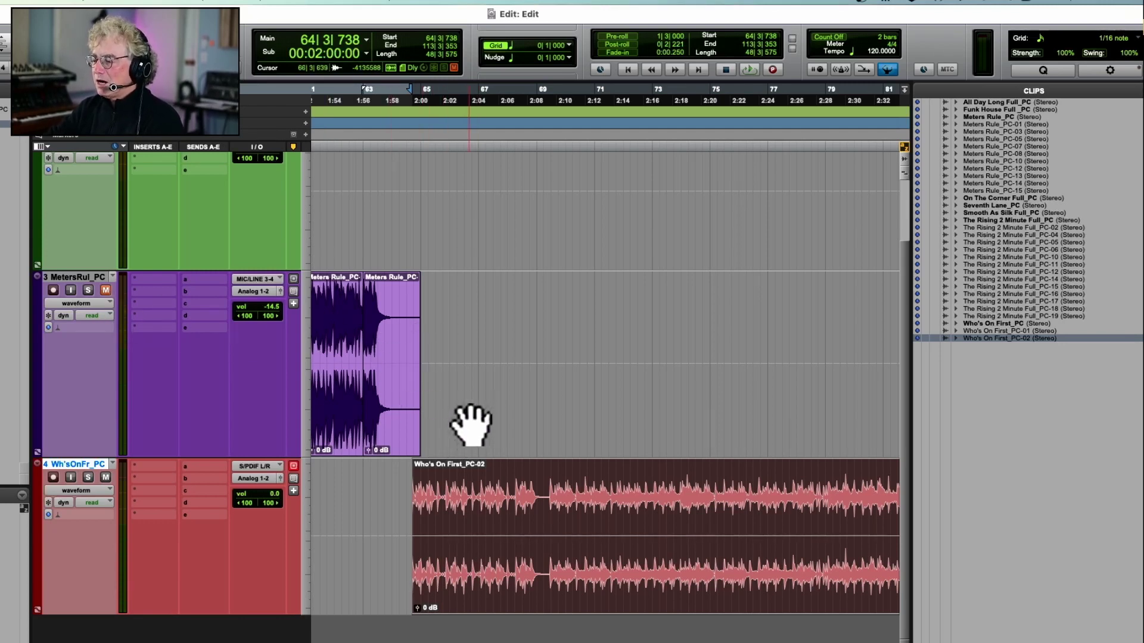
{"action": "key", "text": "super+bracketleft"}
{"action": "key", "text": "super+bracketleft"}
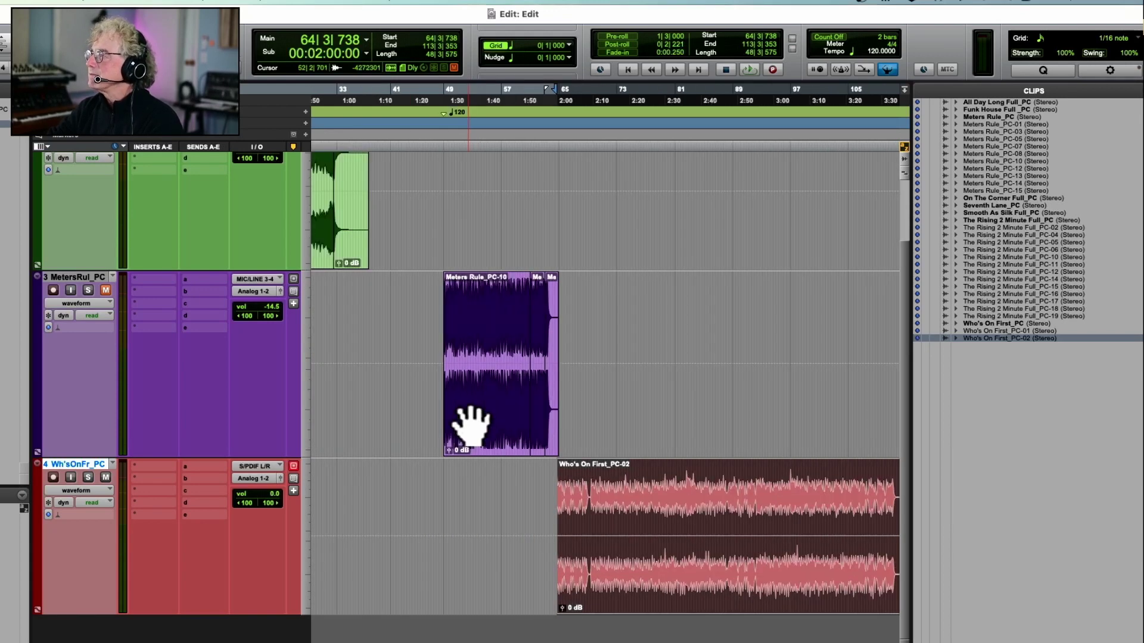
{"action": "key", "text": "super+bracketright"}
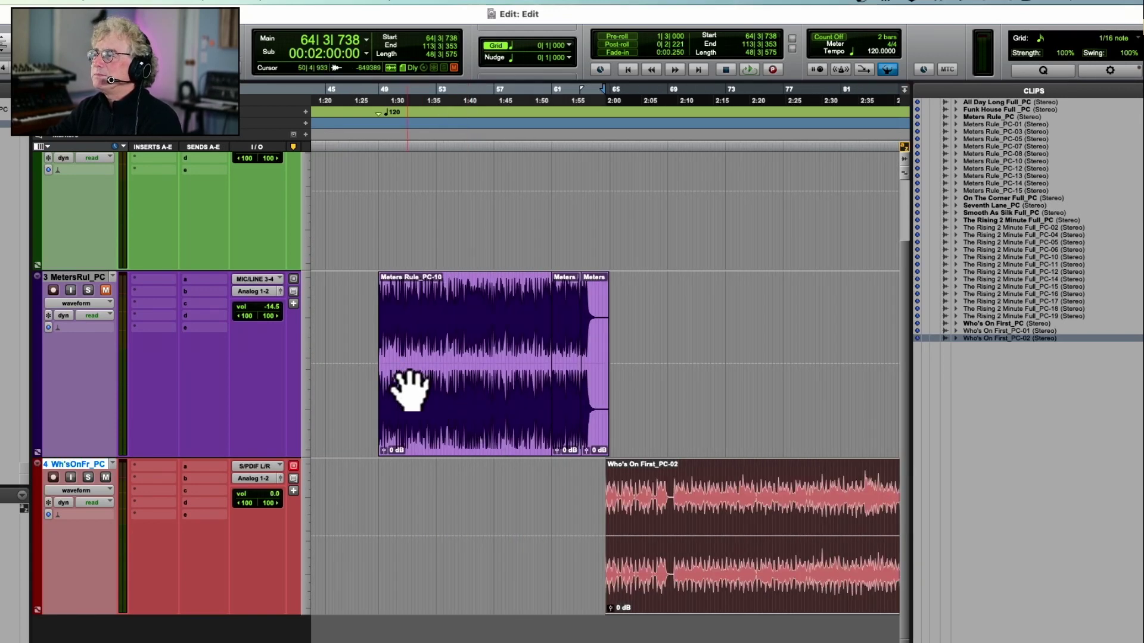
{"action": "scroll", "coordinate": [410, 389], "scroll_direction": "right", "scroll_amount": 10}
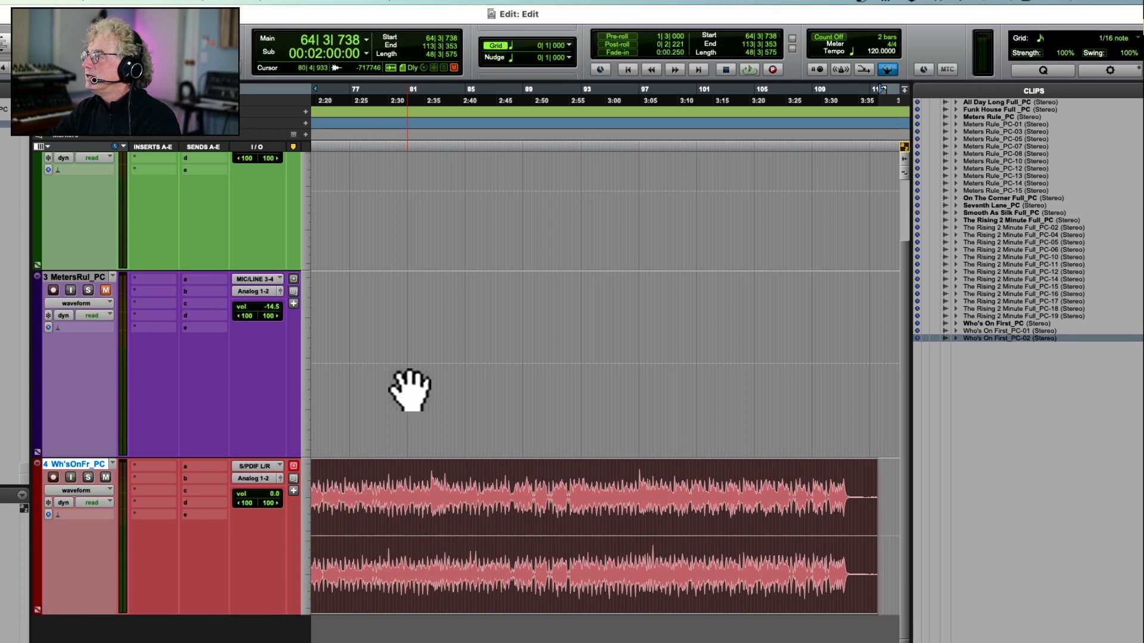
{"action": "scroll", "coordinate": [409, 389], "scroll_direction": "left", "scroll_amount": 6}
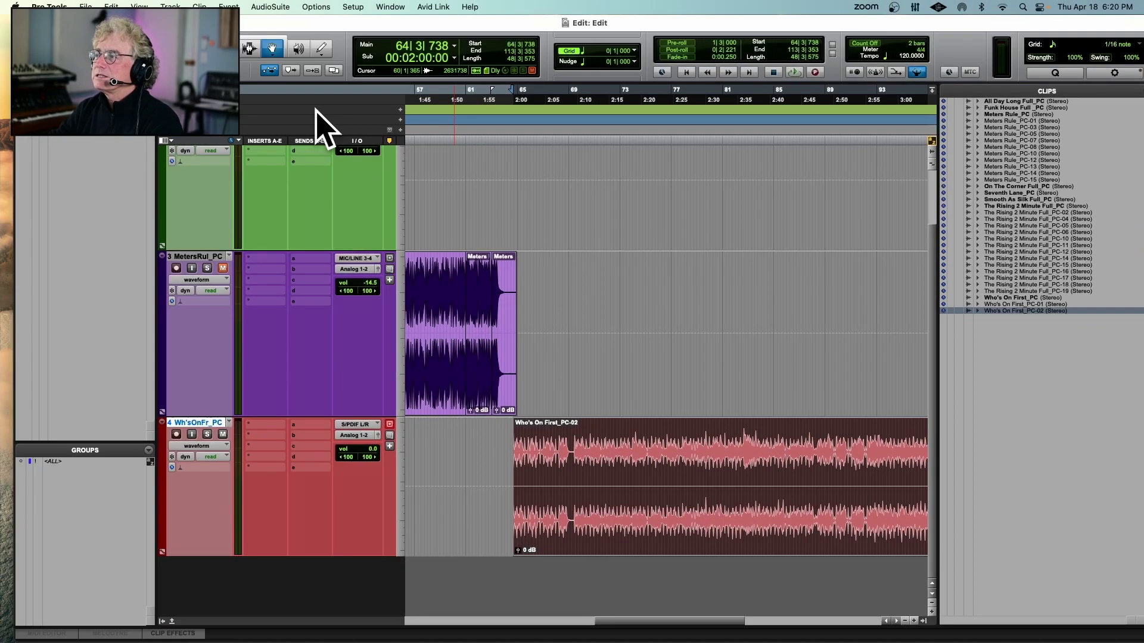
{"action": "left_click", "coordinate": [249, 47]}
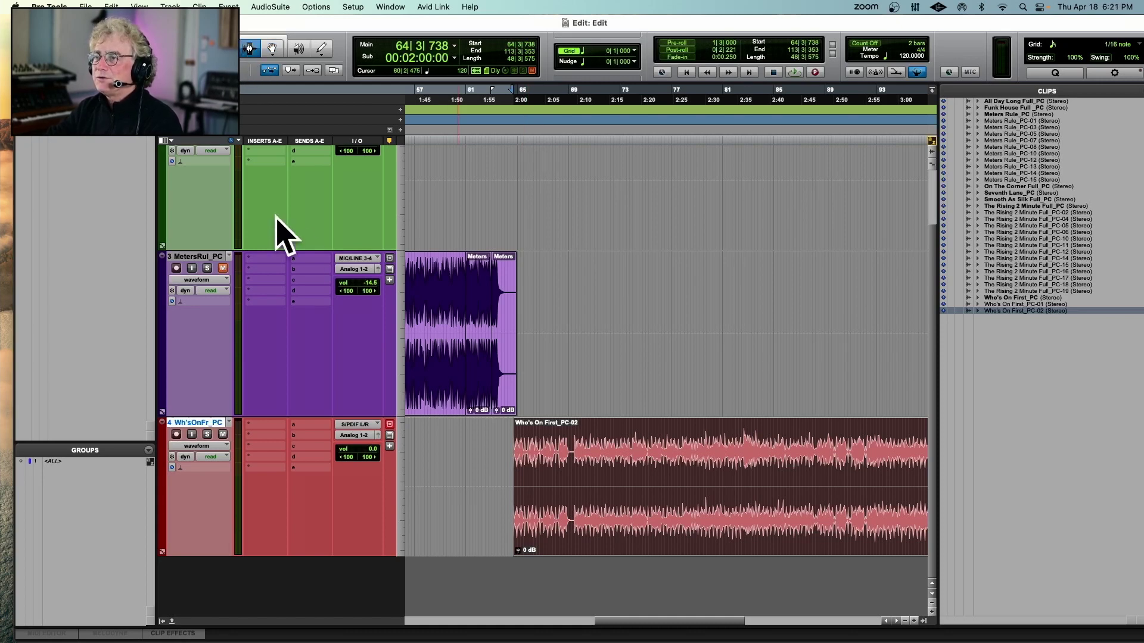
Audition Who's On First from just before its start at 64|3|606, and again from after the break at 69|2|932.
{"action": "scroll", "coordinate": [470, 309], "scroll_direction": "up", "scroll_amount": 2}
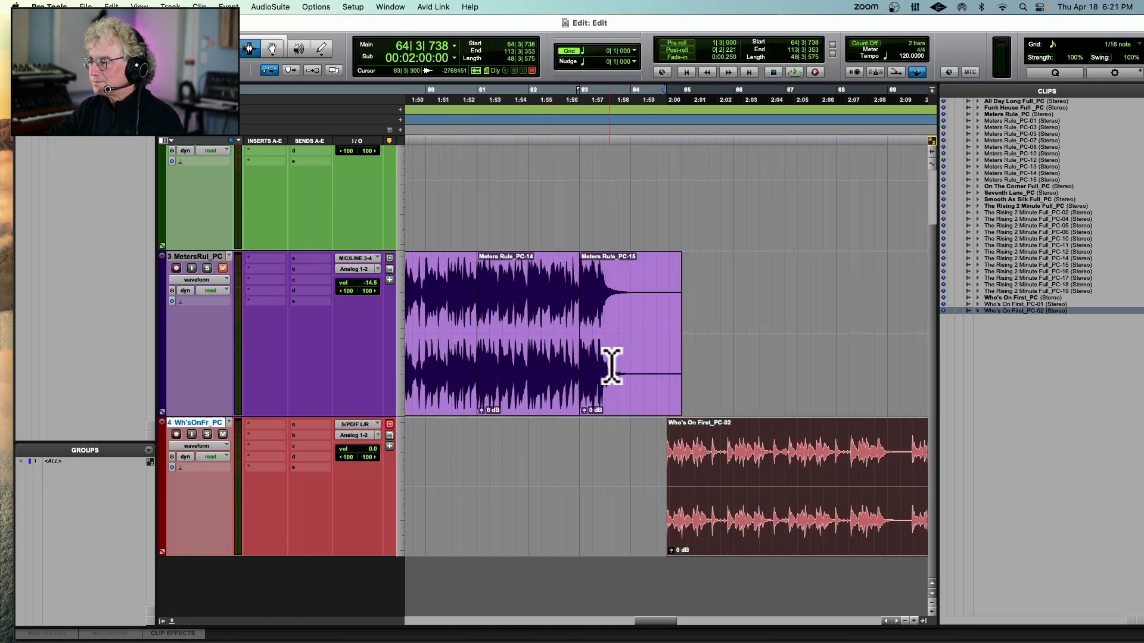
{"action": "left_click", "coordinate": [665, 471]}
{"action": "key", "text": "space"}
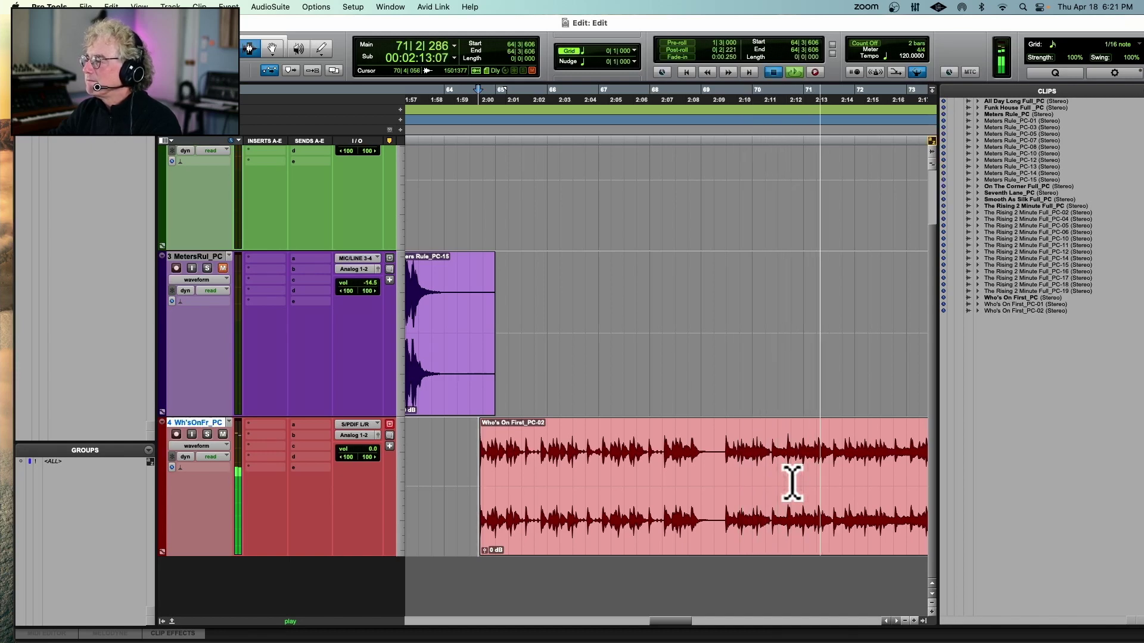
{"action": "key", "text": "space"}
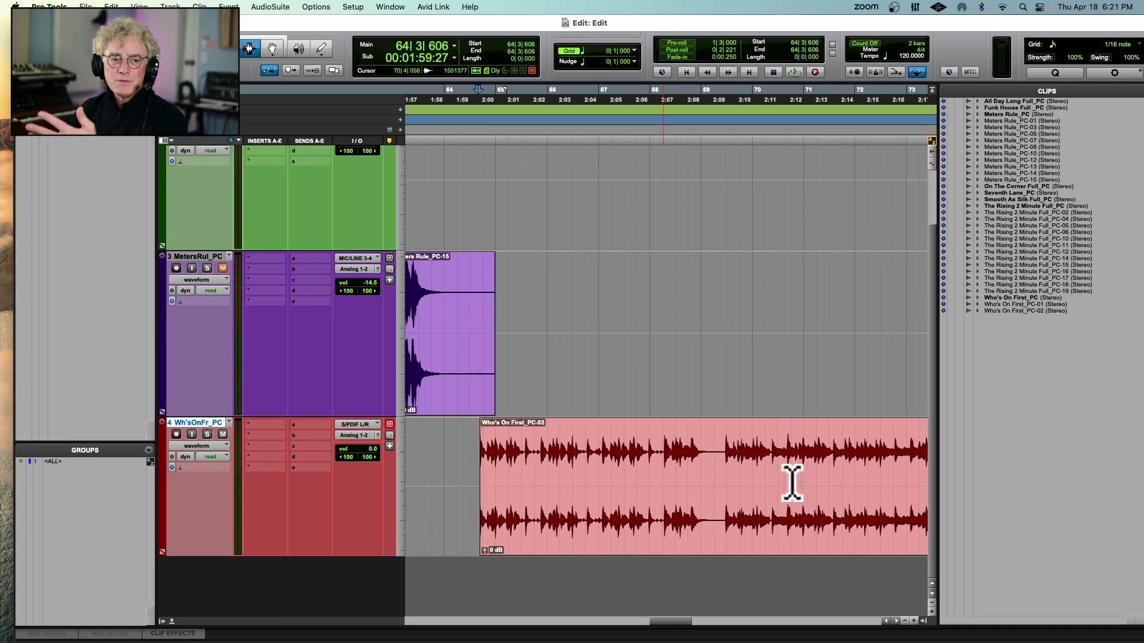
{"action": "left_click", "coordinate": [720, 484]}
{"action": "key", "text": "space"}
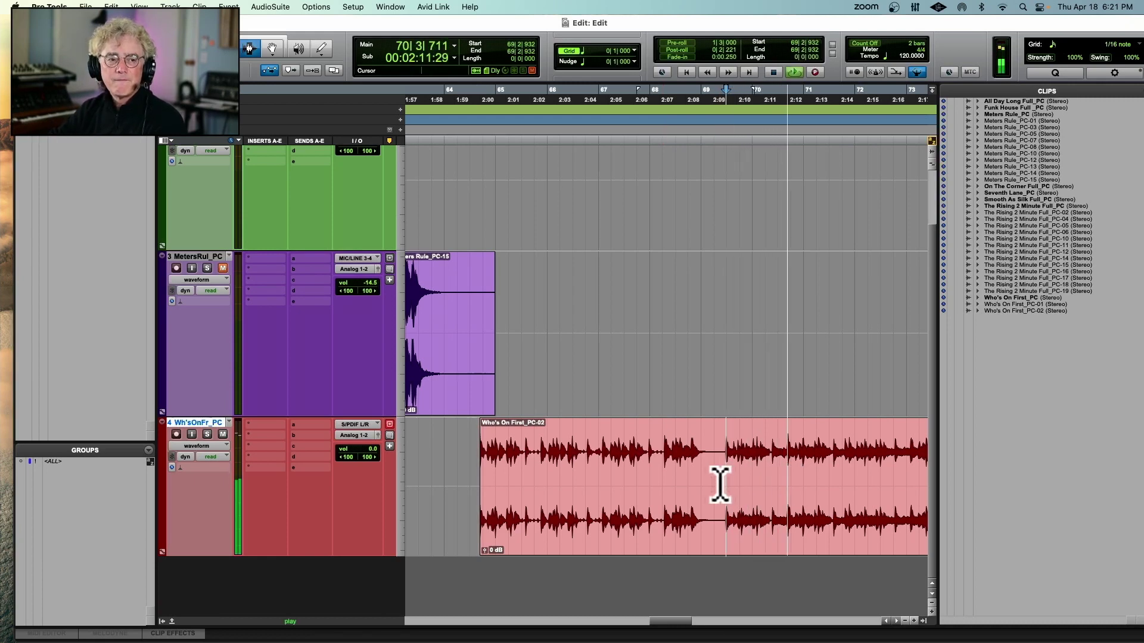
{"action": "key", "text": "space"}
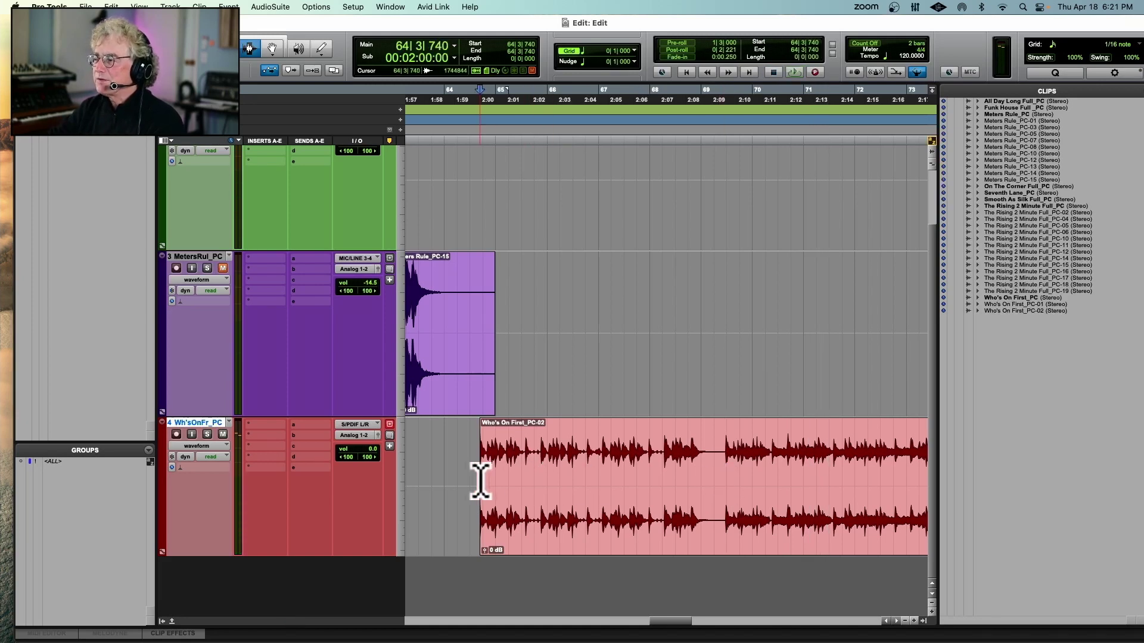
Audition the opening of Who's On First from 64|3|740 and split the clip at the downbeat transient at 65|4|548.
{"action": "key", "text": "space"}
{"action": "key", "text": "super+bracketright"}
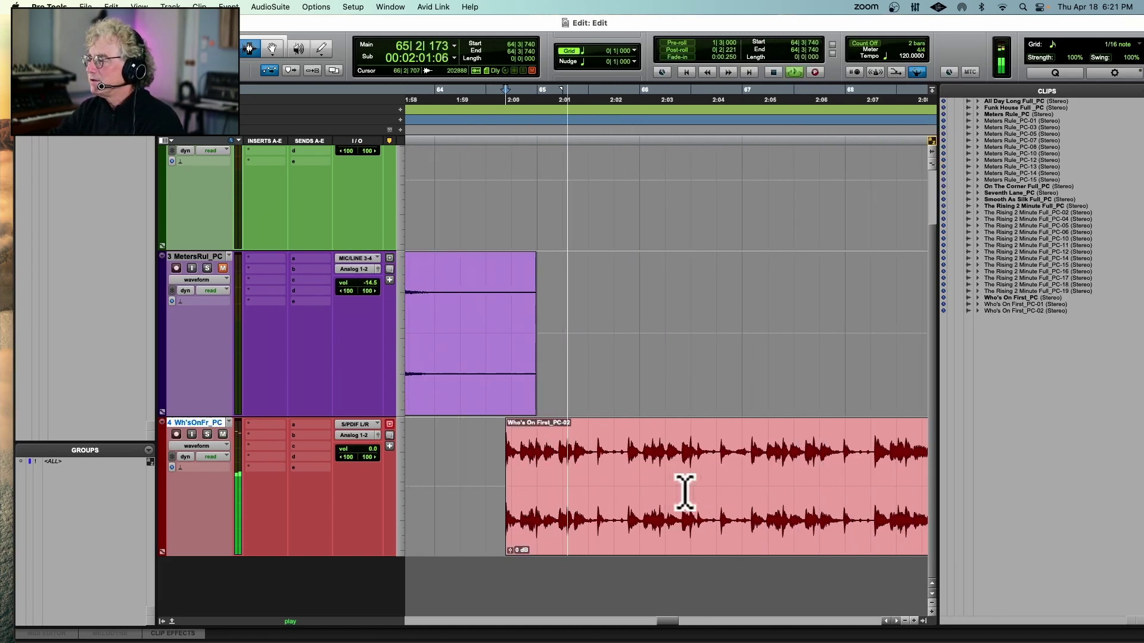
{"action": "key", "text": "space"}
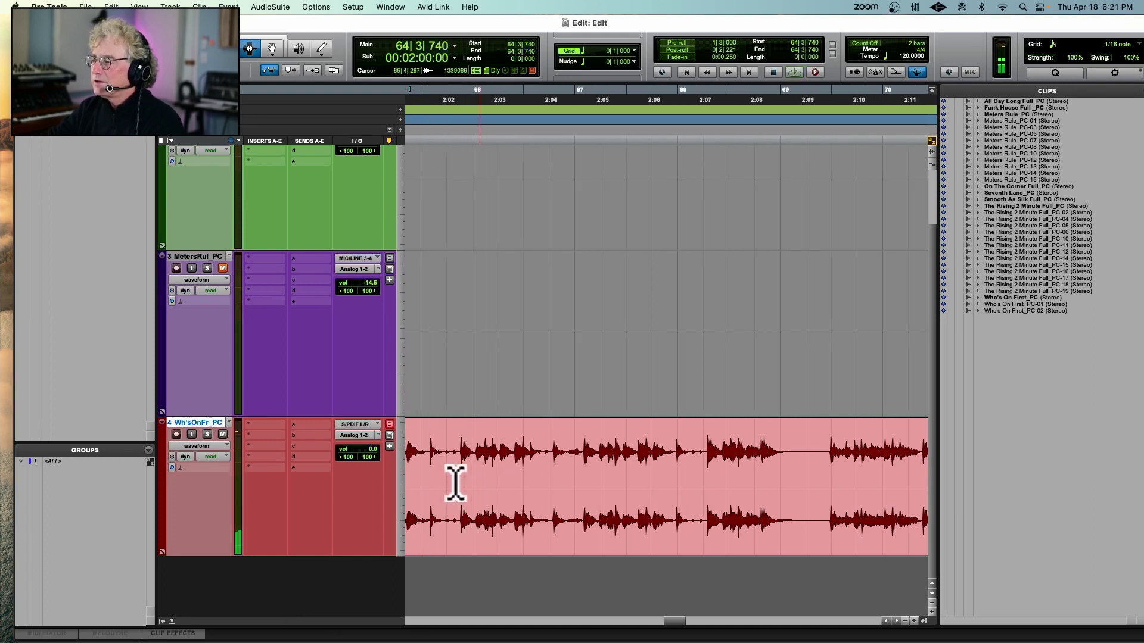
{"action": "left_click", "coordinate": [456, 483]}
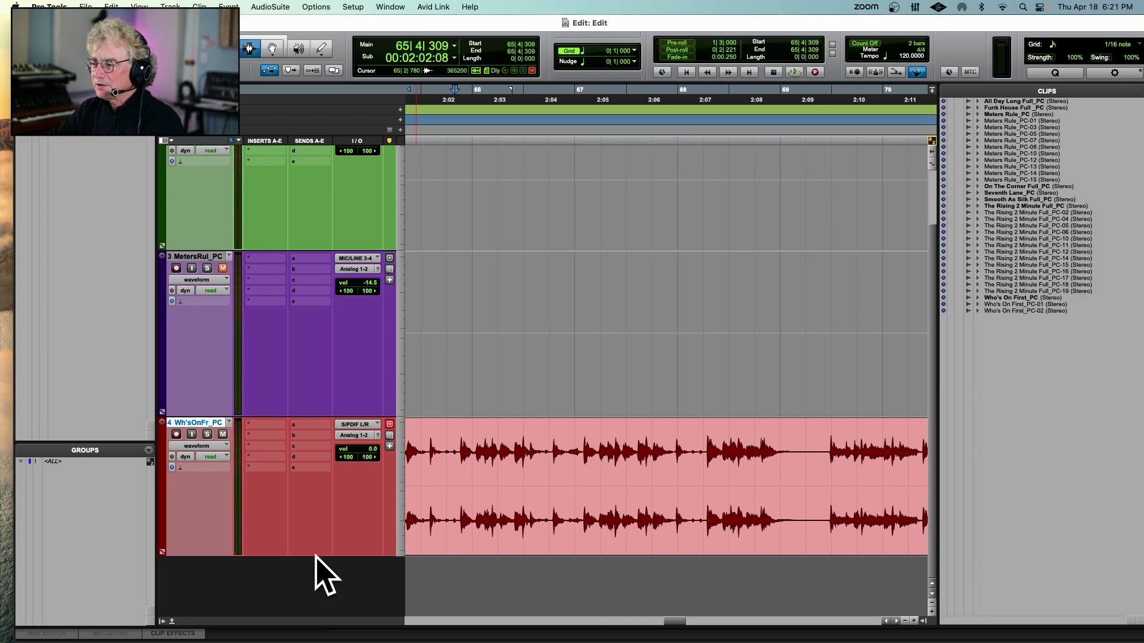
{"action": "key", "text": "e"}
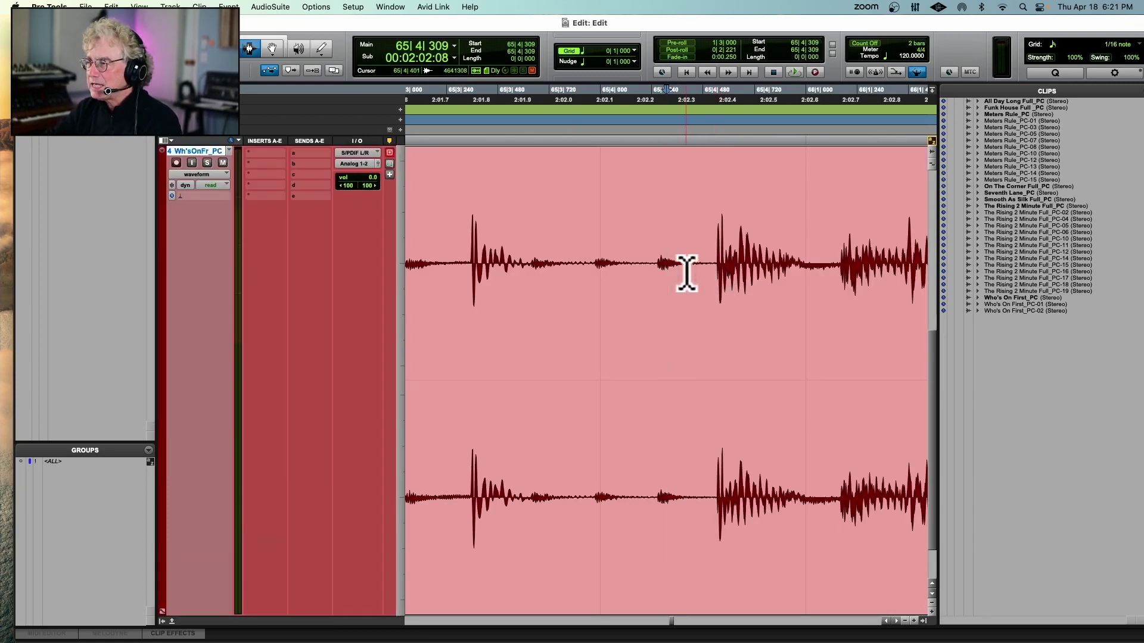
{"action": "key", "text": "Tab"}
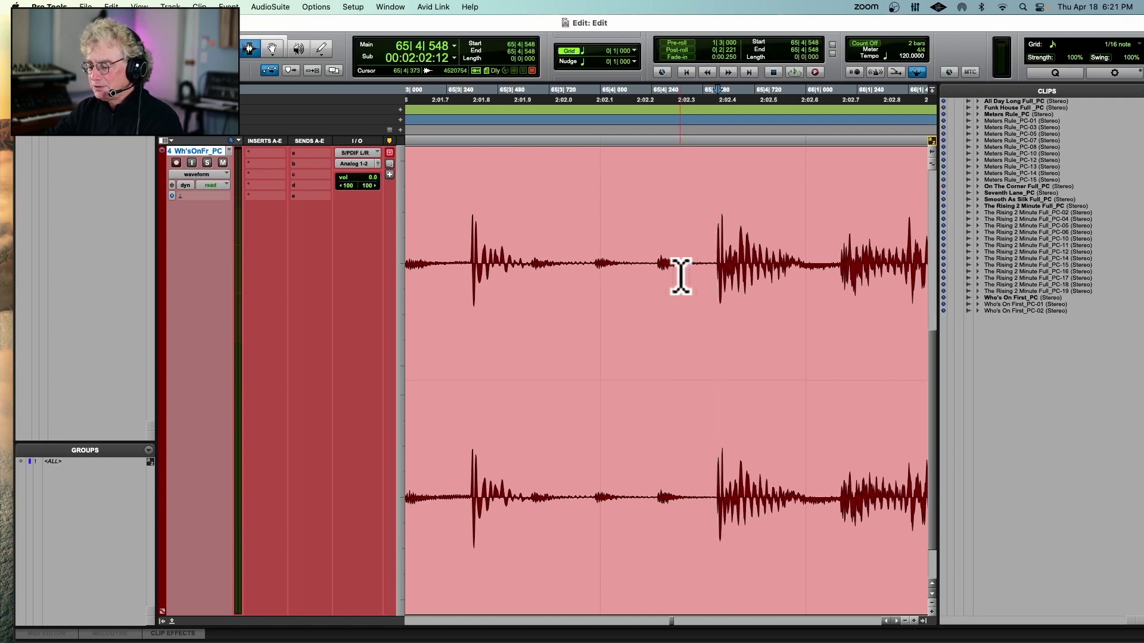
{"action": "scroll", "coordinate": [681, 276], "scroll_direction": "down", "scroll_amount": 10}
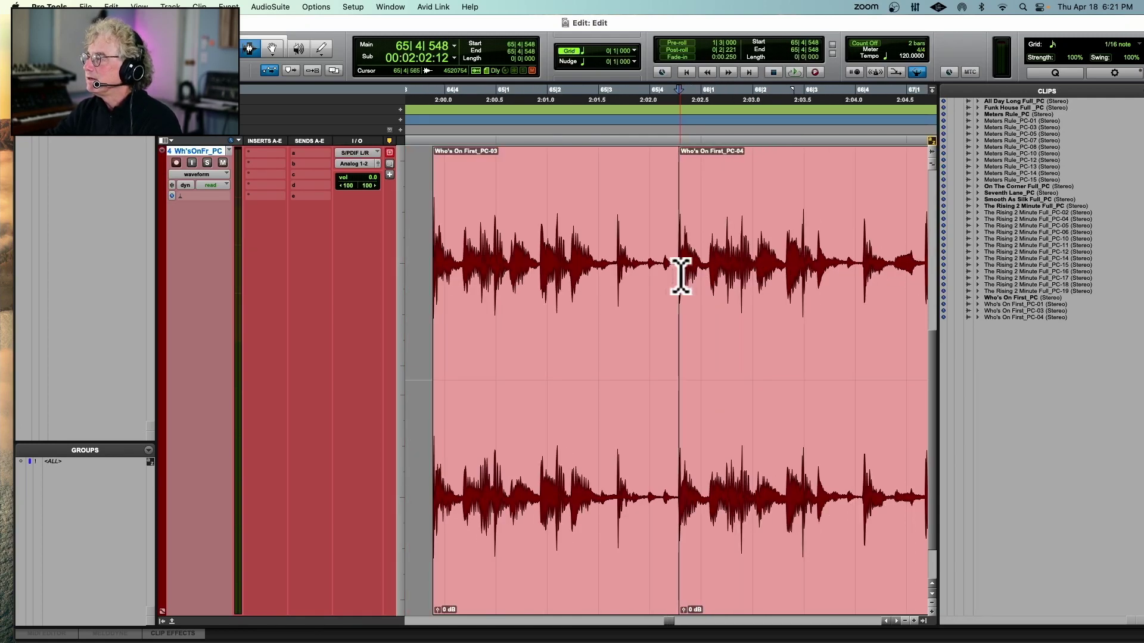
Audition from the 65|4|548 split and split Who's On First again at the transient at 68|2|162, before the break.
{"action": "key", "text": "space"}
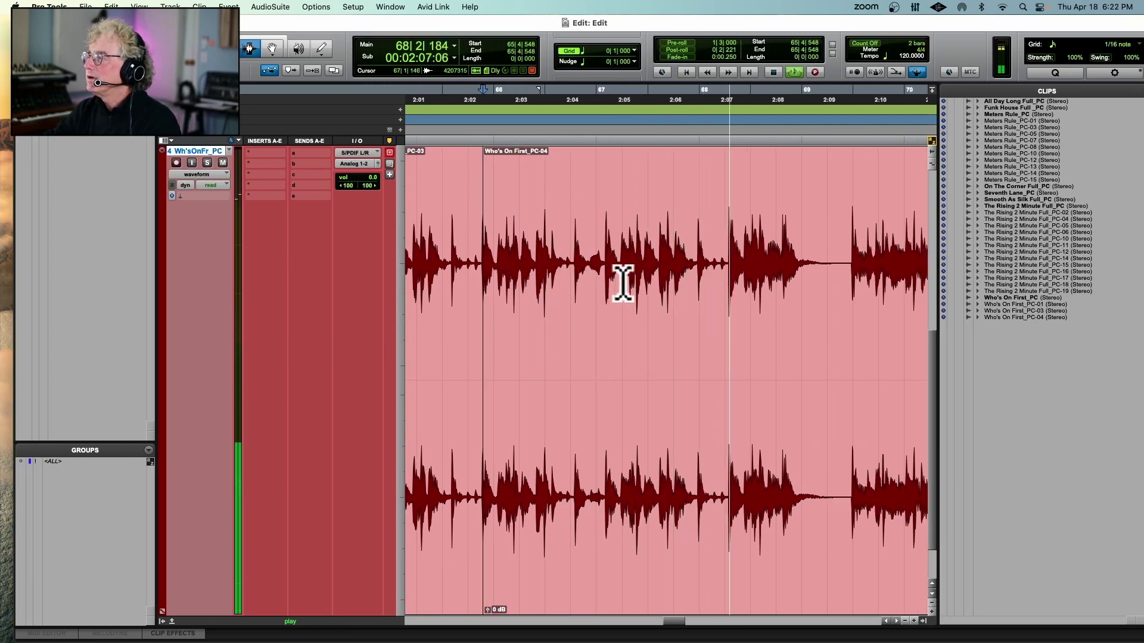
{"action": "key", "text": "space"}
{"action": "left_click", "coordinate": [724, 277]}
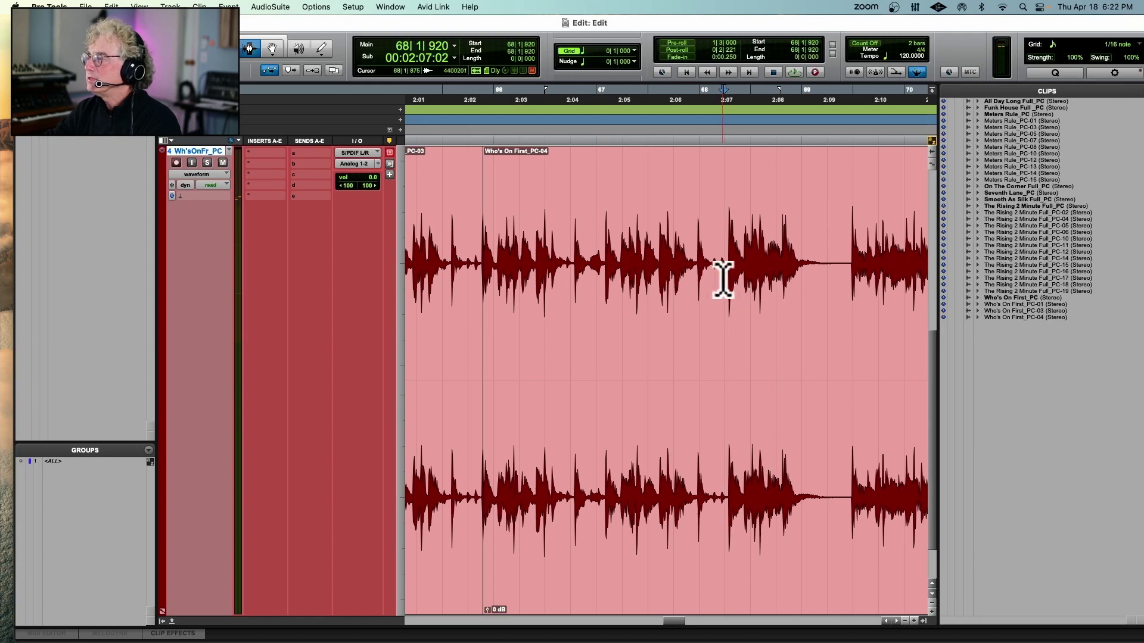
{"action": "left_click", "coordinate": [724, 268]}
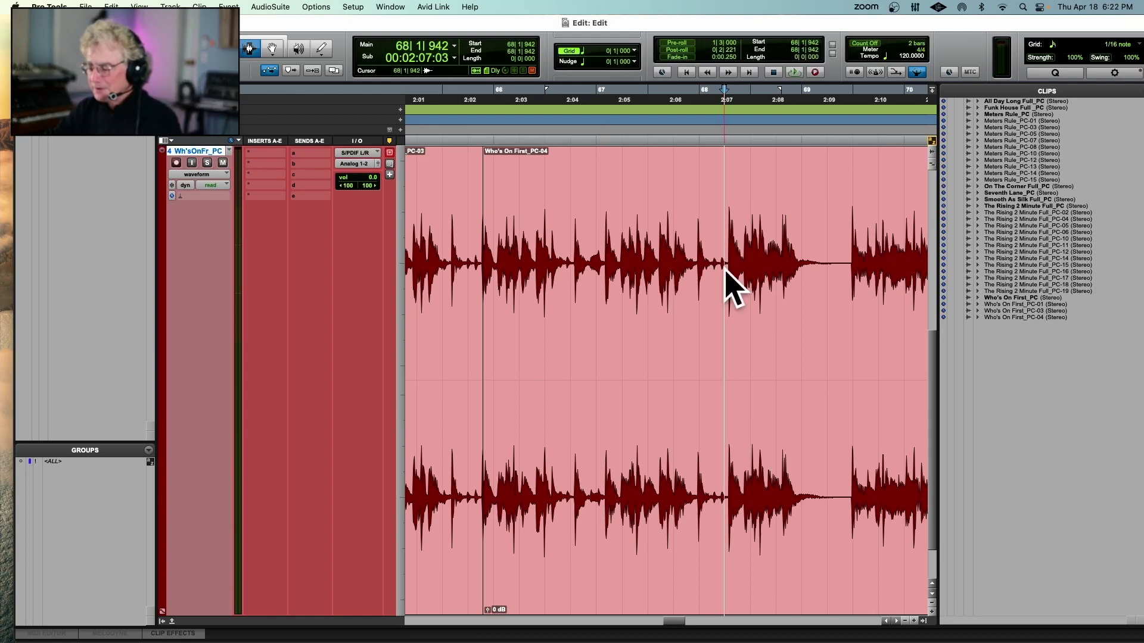
{"action": "key", "text": "super+bracketright"}
{"action": "key", "text": "super+bracketright"}
{"action": "key", "text": "super+bracketright"}
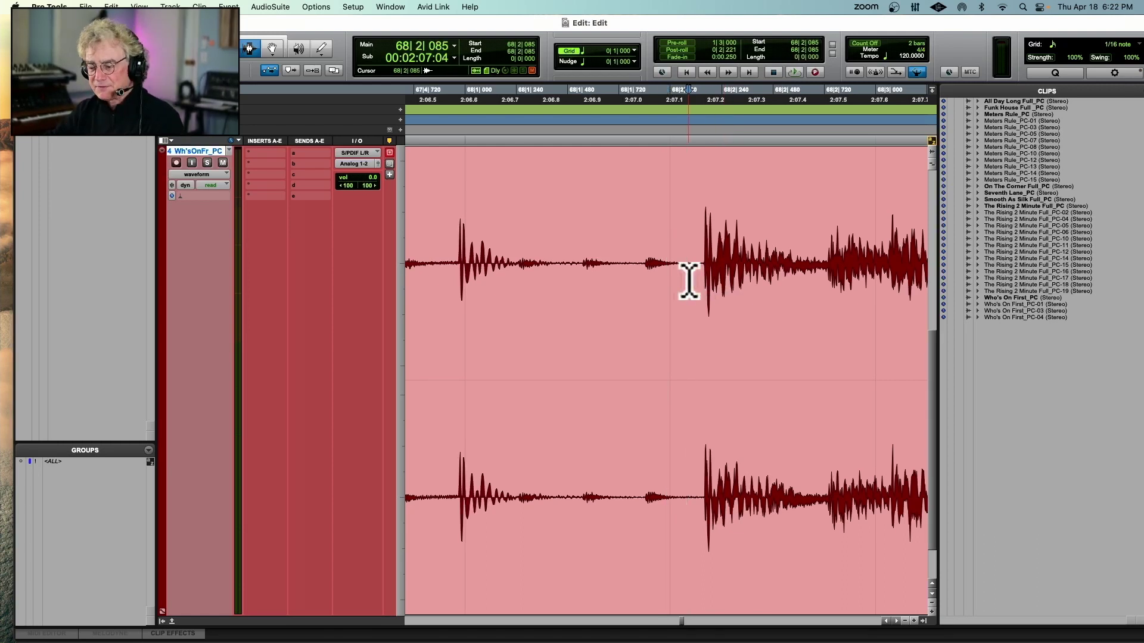
{"action": "key", "text": "Tab"}
{"action": "key", "text": "super+e"}
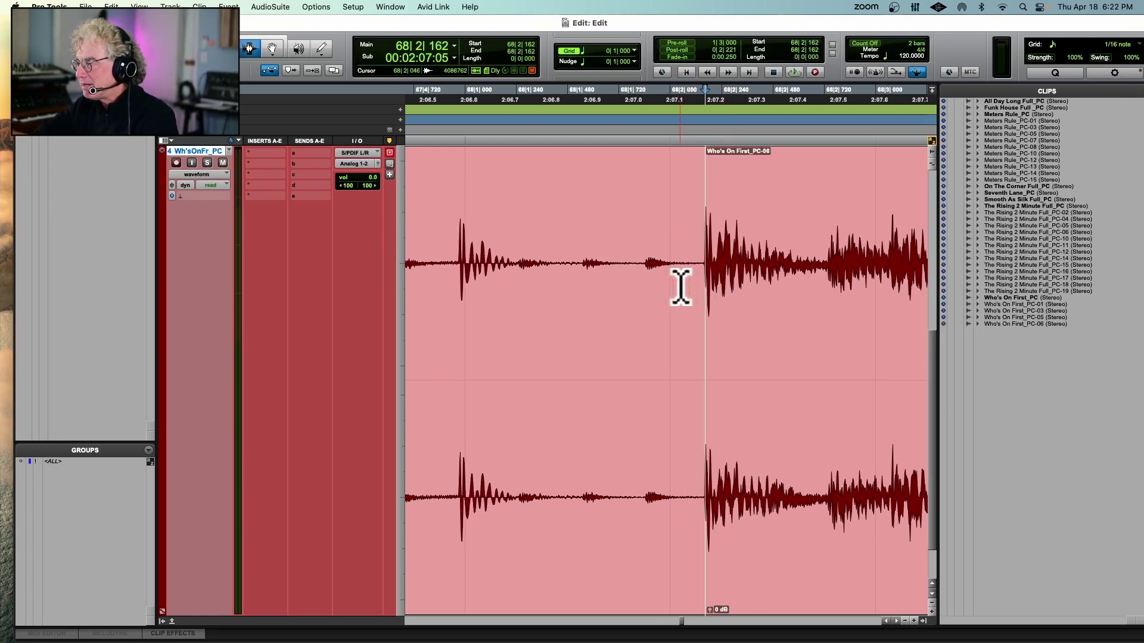
Delete the Who's On First section between the splits at 65|4|548 and 68|2|162, closing the gap.
{"action": "key", "text": "super+bracketleft"}
{"action": "key", "text": "super+bracketleft"}
{"action": "key", "text": "super+bracketleft"}
{"action": "key", "text": "super+bracketleft"}
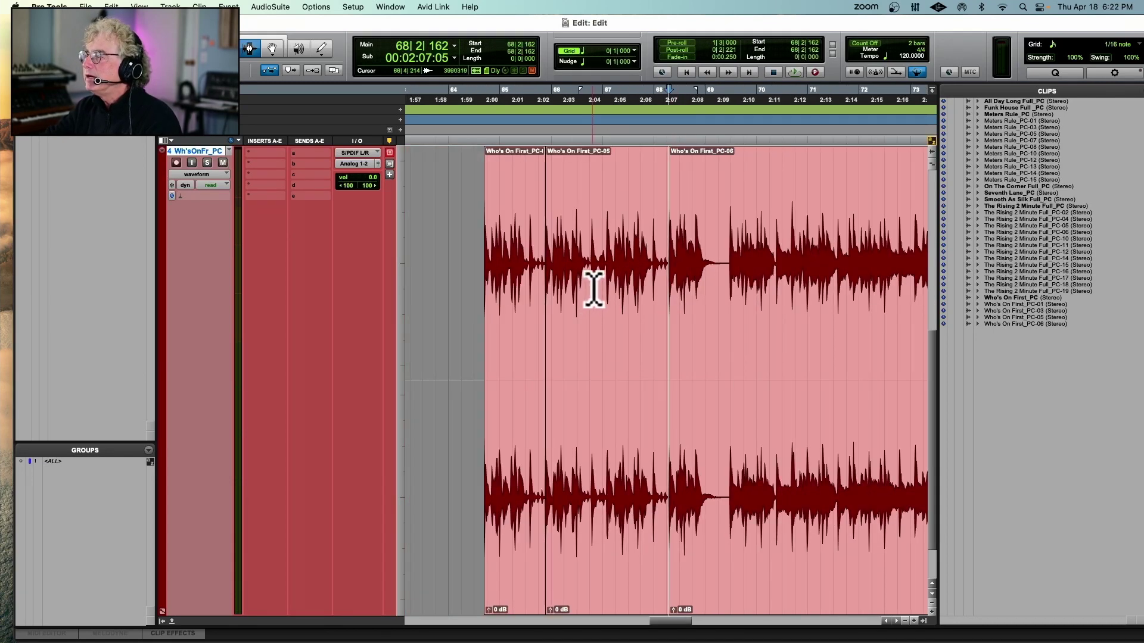
{"action": "double_click", "coordinate": [593, 292]}
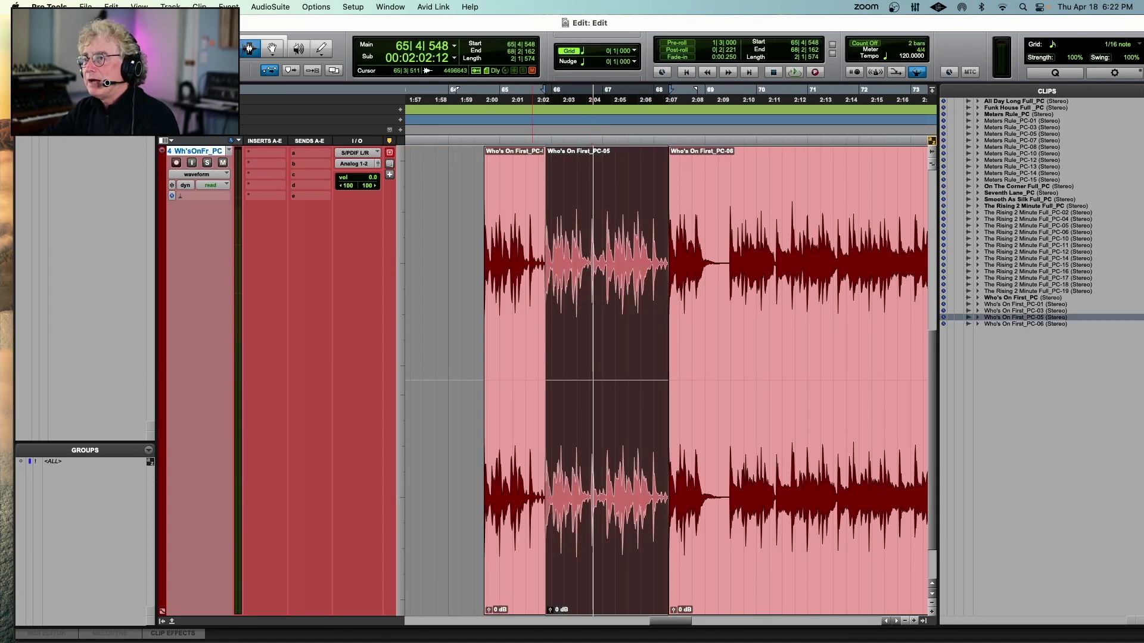
{"action": "key", "text": "Delete"}
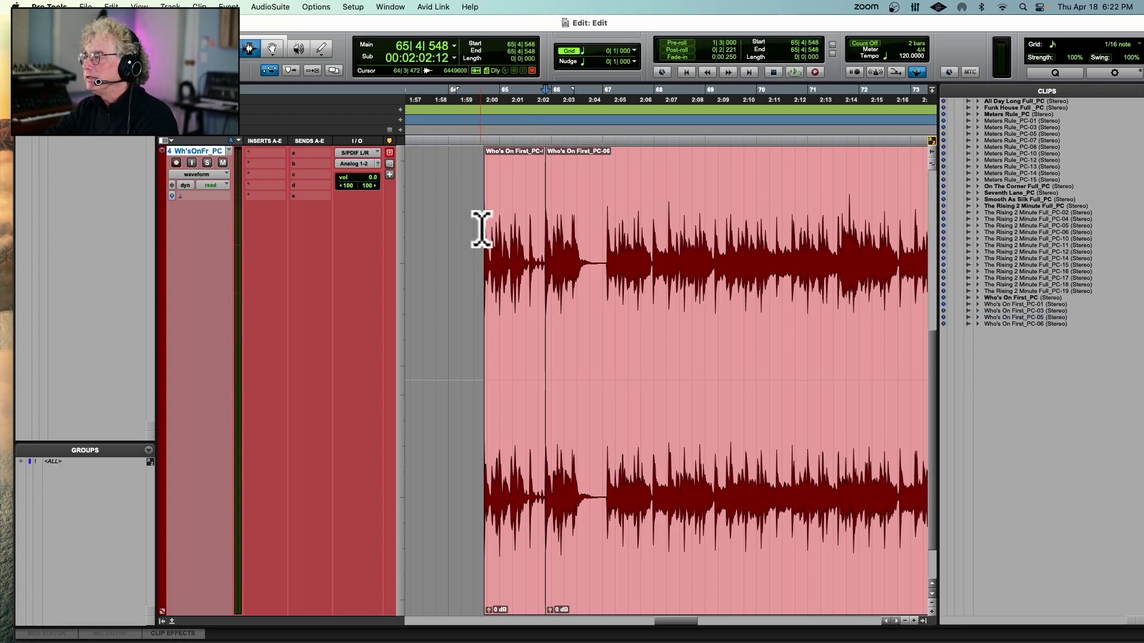
Audition the shortened Who's On First from just before its start at 64|3|294, listening through the first edit.
{"action": "left_click", "coordinate": [475, 250]}
{"action": "key", "text": "space"}
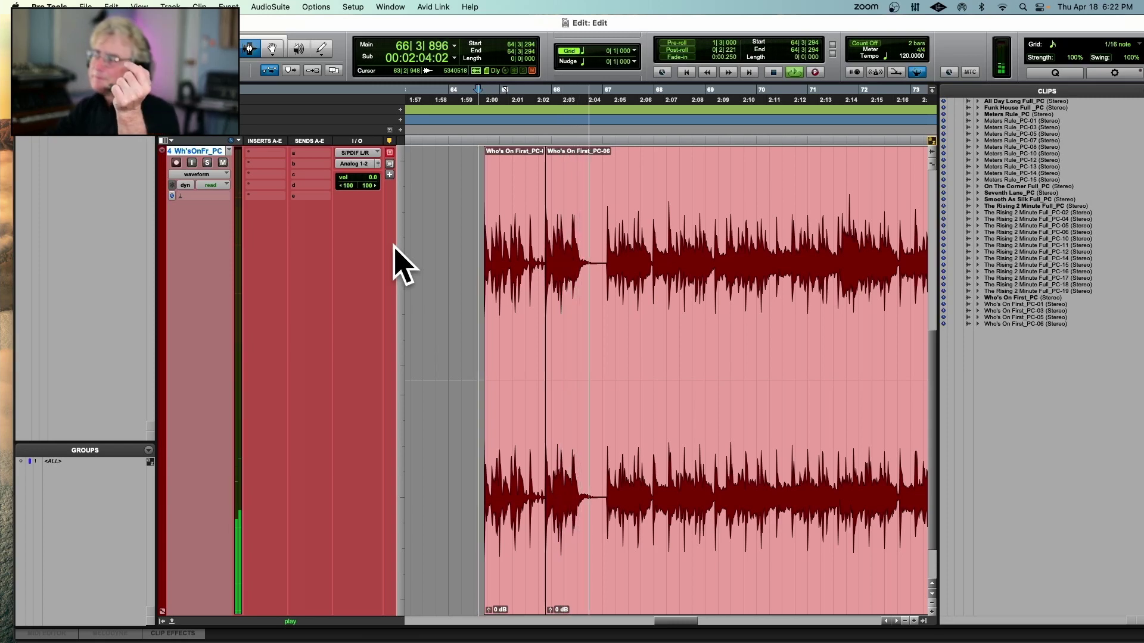
{"action": "scroll", "coordinate": [550, 244], "scroll_direction": "right", "scroll_amount": 3}
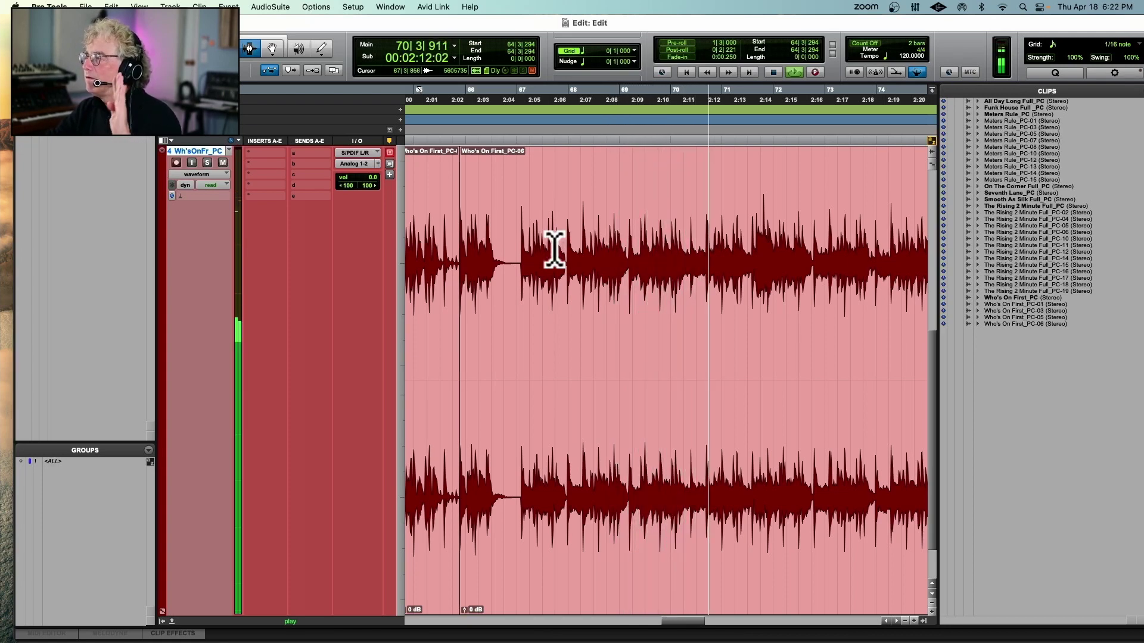
{"action": "scroll", "coordinate": [555, 250], "scroll_direction": "right", "scroll_amount": 3}
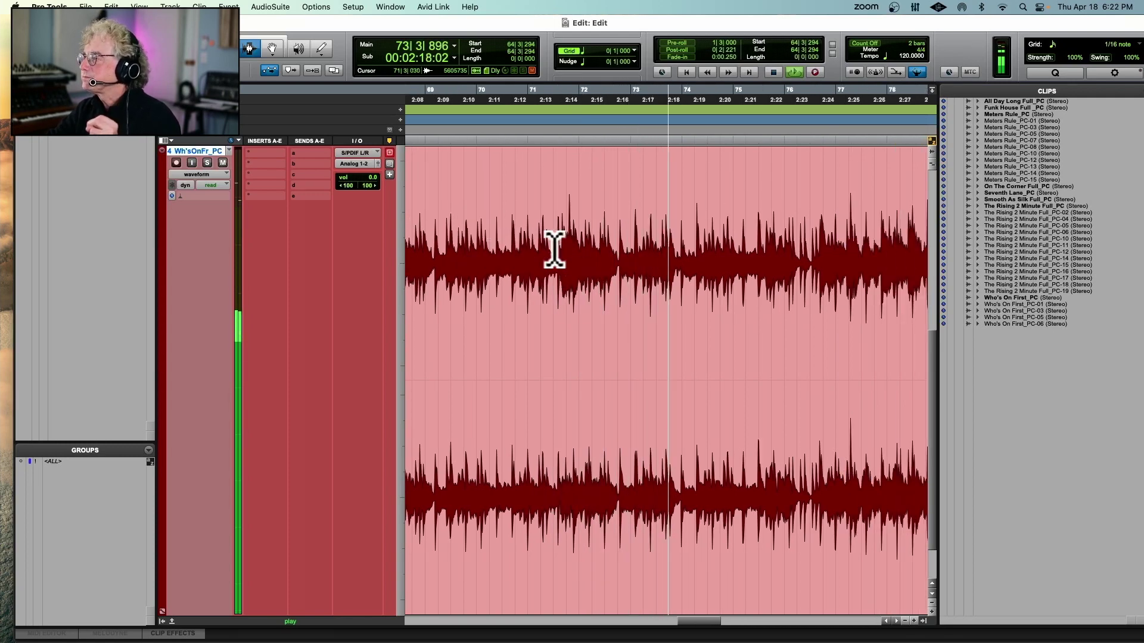
{"action": "key", "text": "super+bracketleft"}
{"action": "key", "text": "super+bracketleft"}
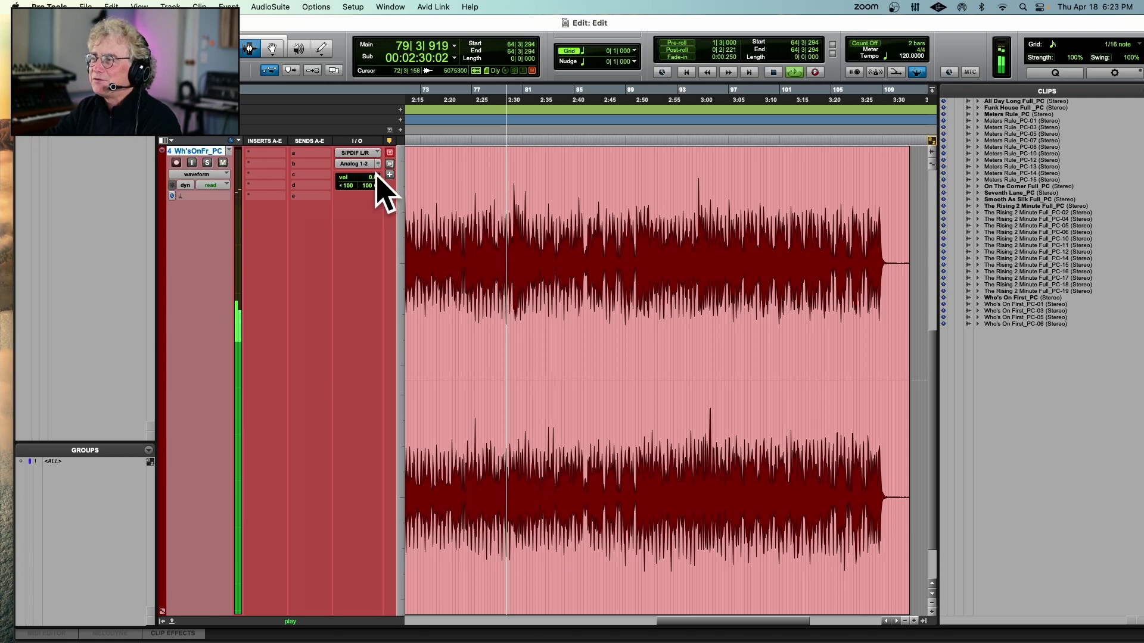
Lower the Who's On First track volume to -4.6 dB during playback, and stop the audition.
{"action": "left_click_drag", "start_coordinate": [378, 175], "coordinate": [376, 182]}
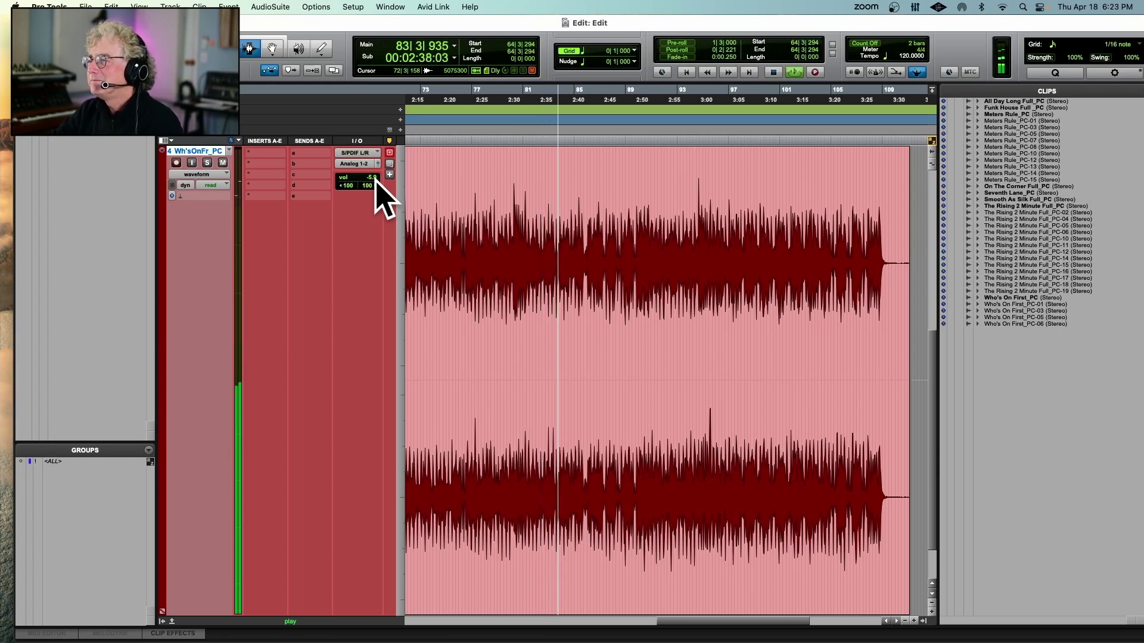
{"action": "left_click_drag", "start_coordinate": [376, 182], "coordinate": [377, 178]}
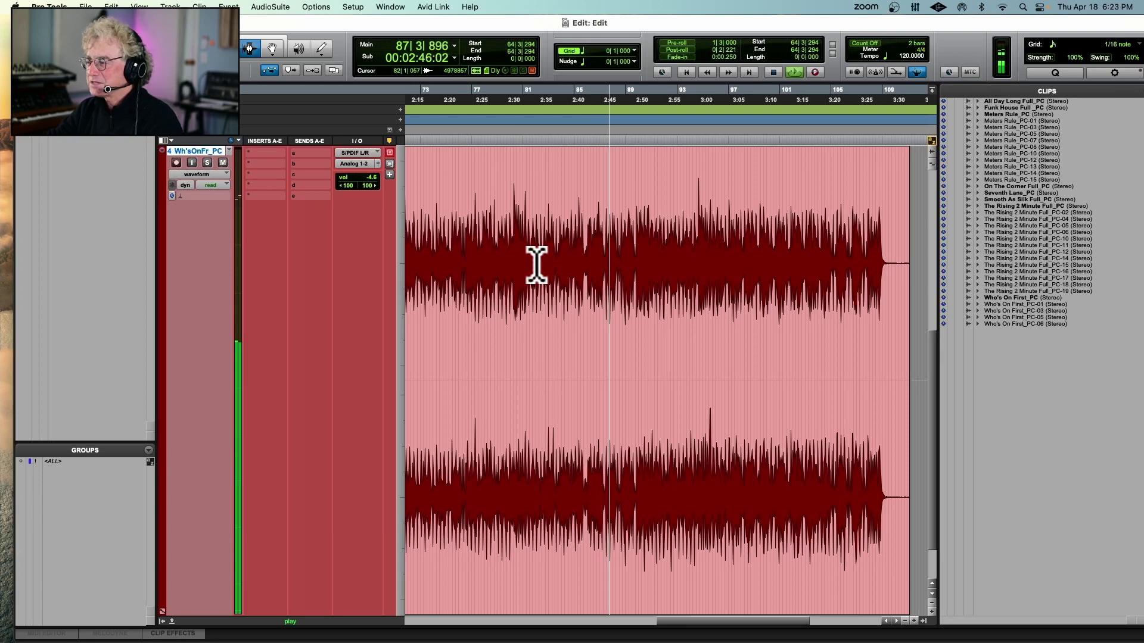
{"action": "key", "text": "space"}
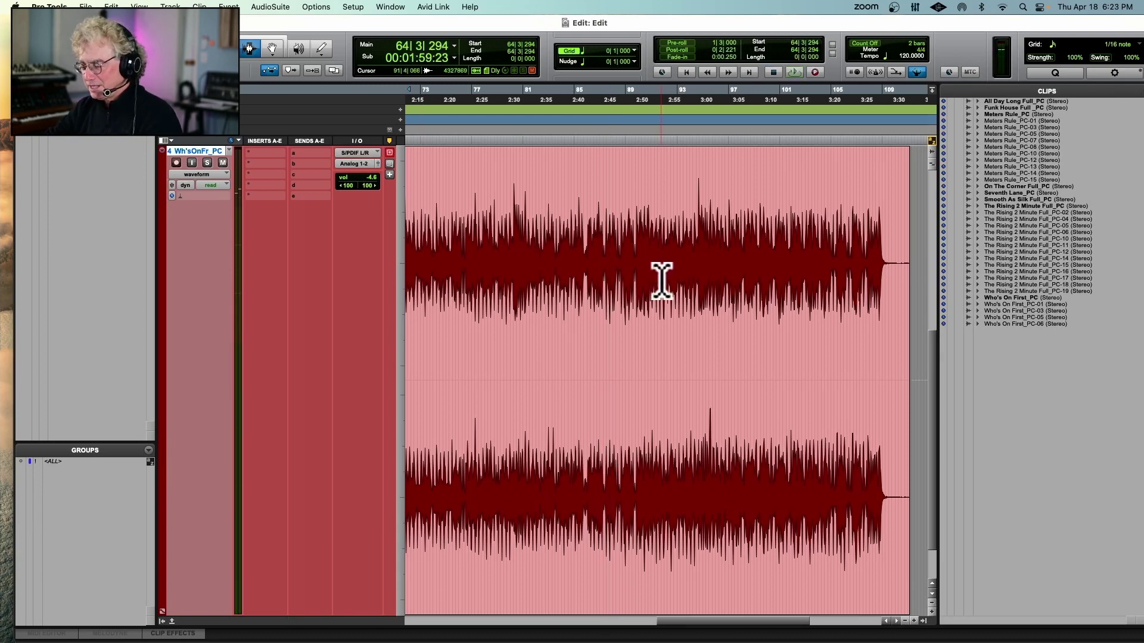
Audition Who's On First from 84|4|731 and split the clip at the transient at 86|2|172.
{"action": "left_click", "coordinate": [573, 265]}
{"action": "key", "text": "space"}
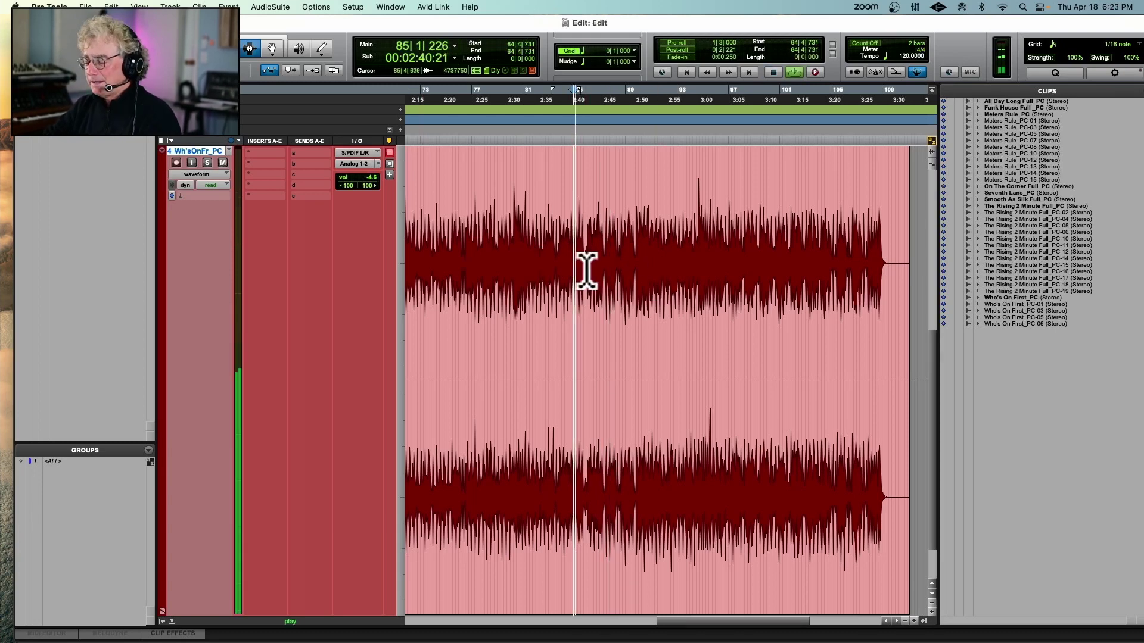
{"action": "key", "text": "super+bracketright"}
{"action": "key", "text": "super+bracketright"}
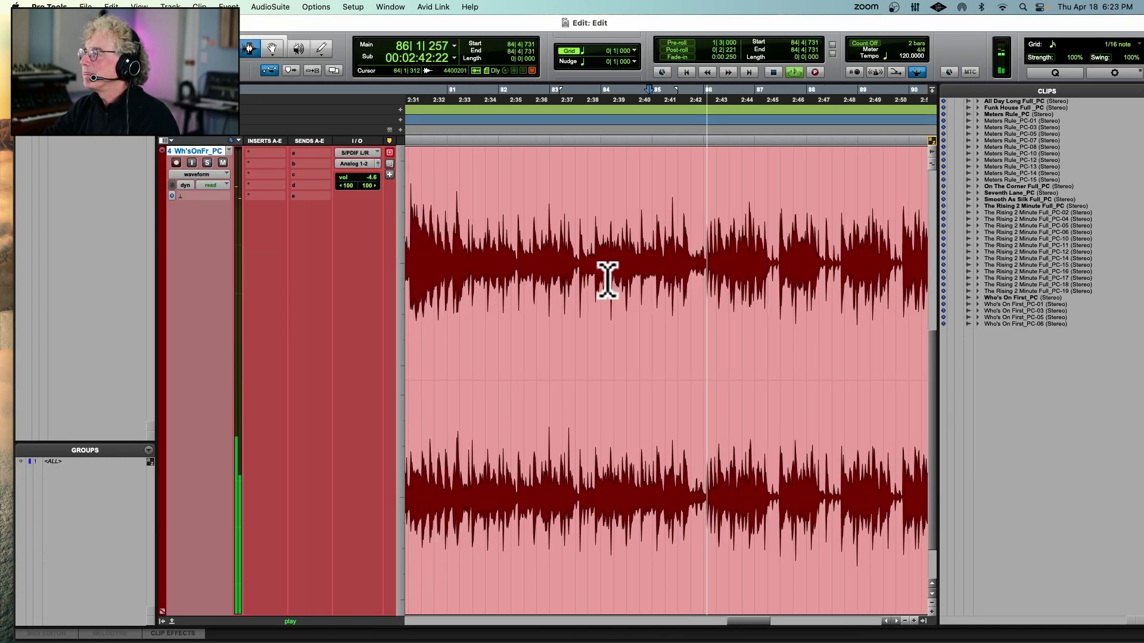
{"action": "left_click", "coordinate": [715, 259]}
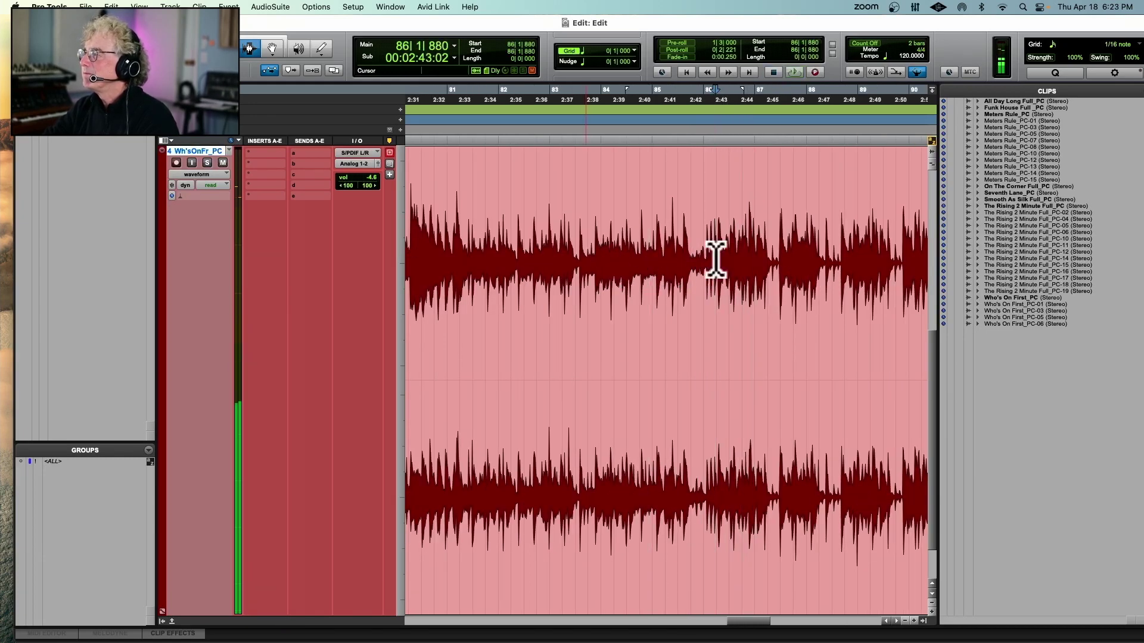
{"action": "key", "text": "space"}
{"action": "left_click", "coordinate": [718, 260]}
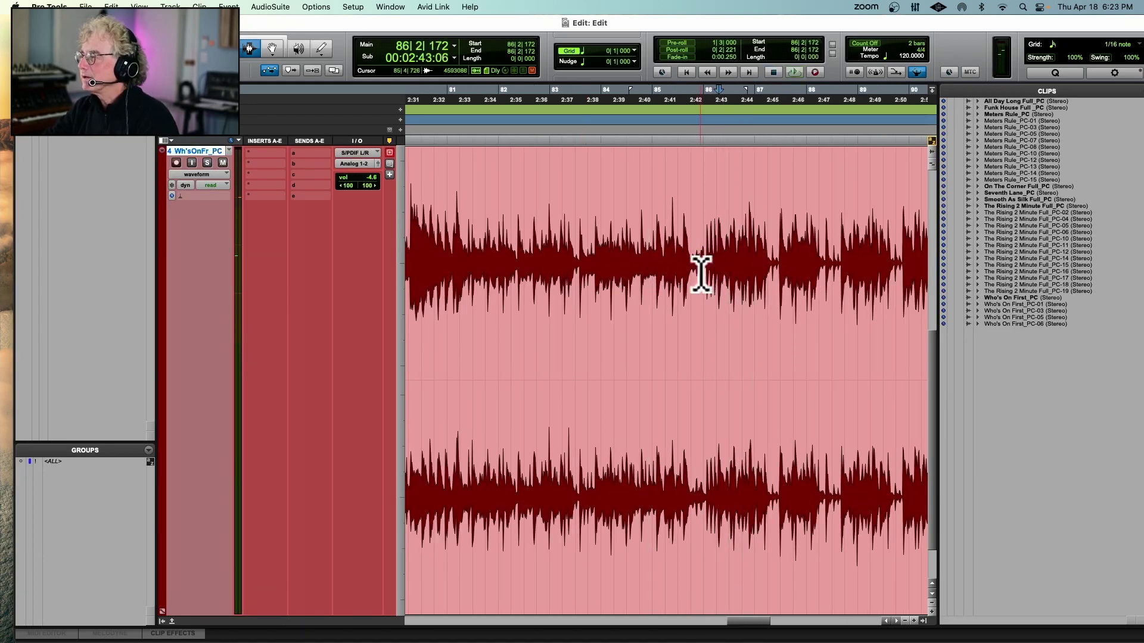
{"action": "key", "text": "space"}
{"action": "key", "text": "space"}
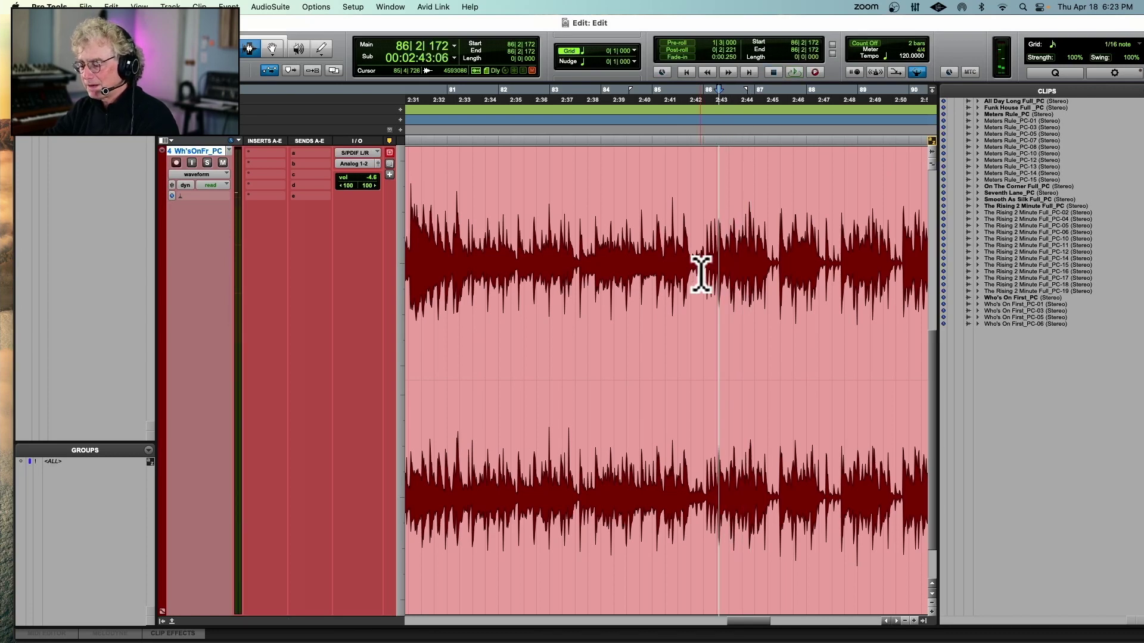
Audition Who's On First from the 86|2|172 split to find the end of the section to cut, near bar 96.
{"action": "key", "text": "space"}
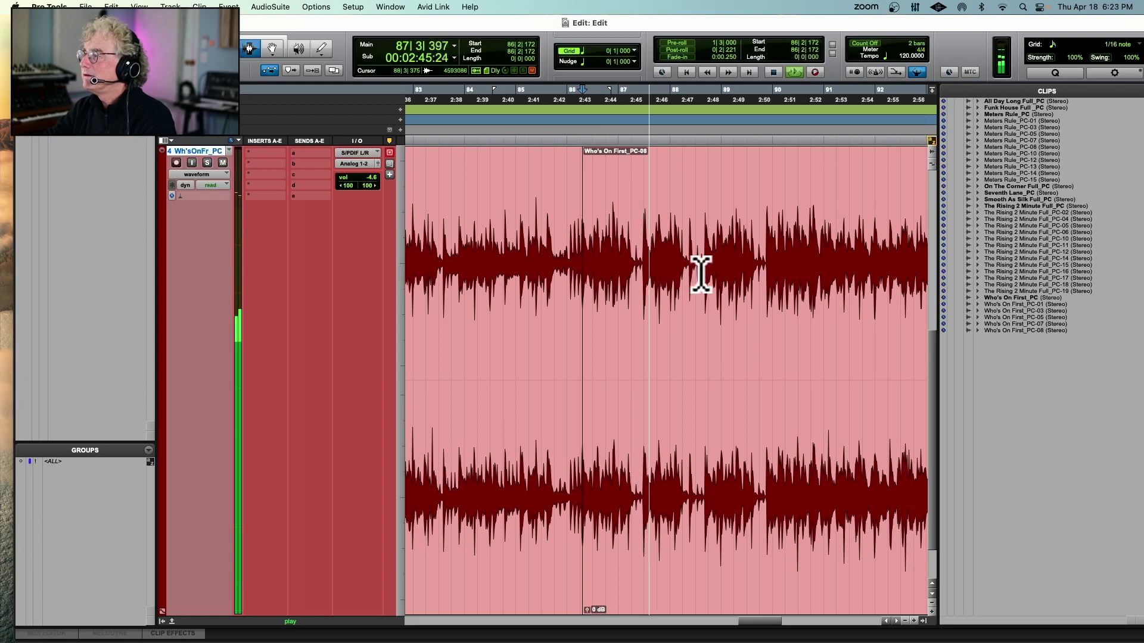
{"action": "key", "text": "super+bracketleft"}
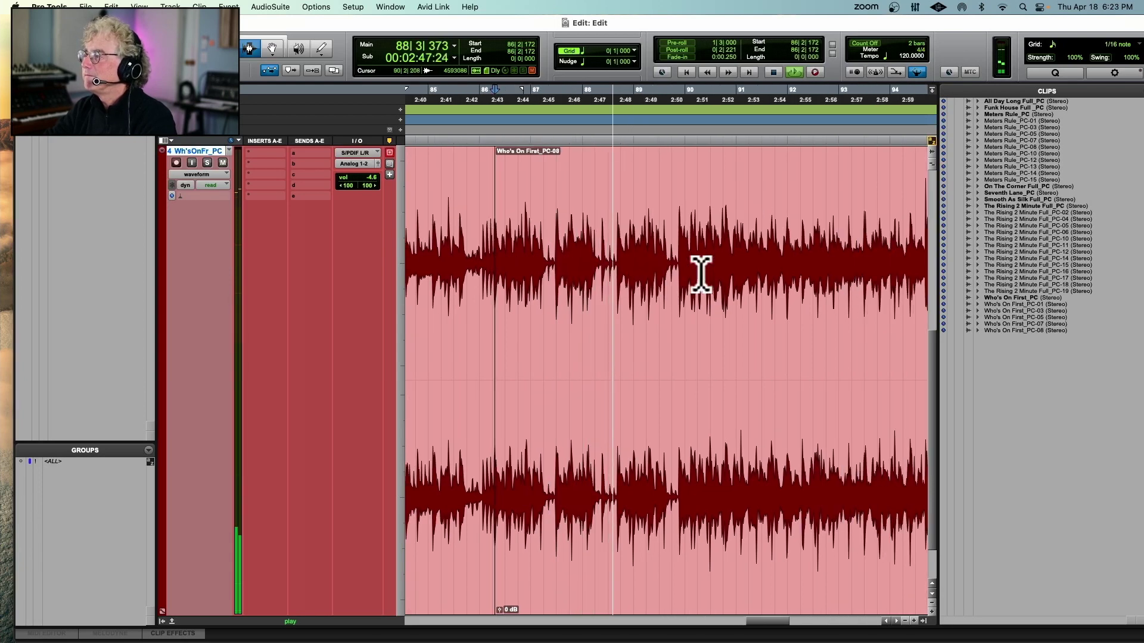
{"action": "key", "text": "super+bracketleft"}
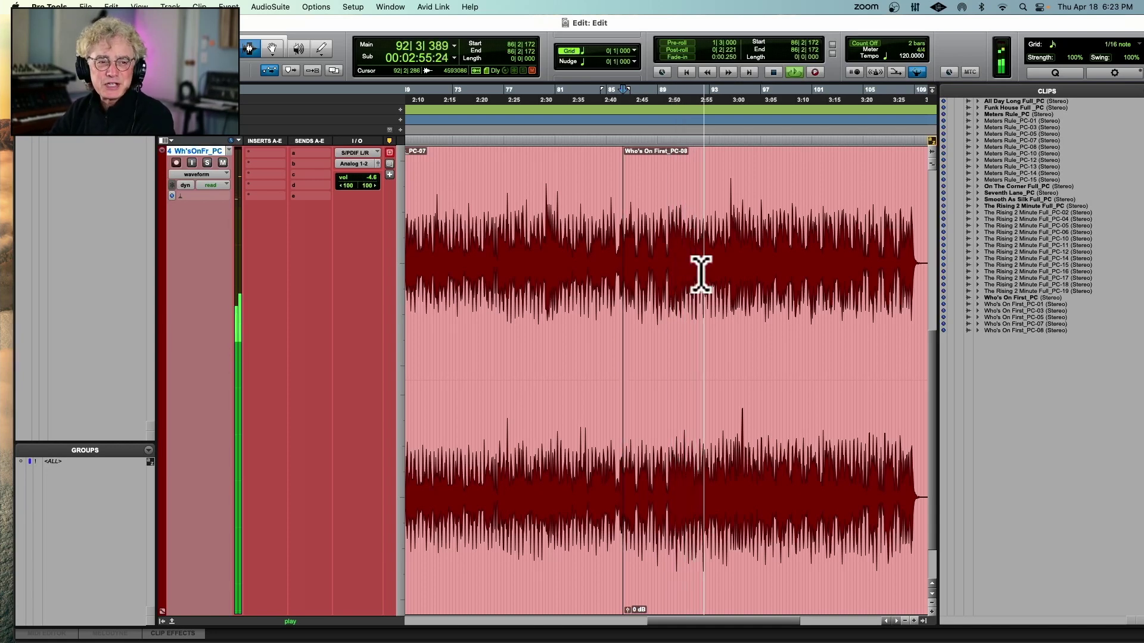
{"action": "scroll", "coordinate": [701, 274], "scroll_direction": "right", "scroll_amount": 2}
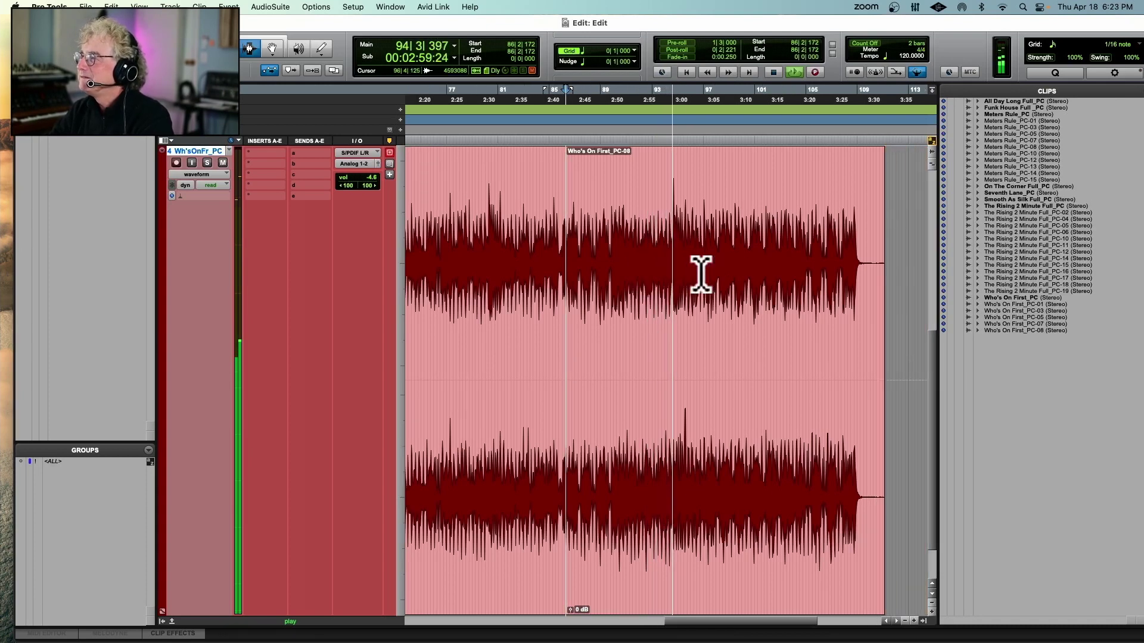
{"action": "key", "text": "super+bracketright"}
{"action": "key", "text": "super+bracketright"}
{"action": "key", "text": "super+bracketright"}
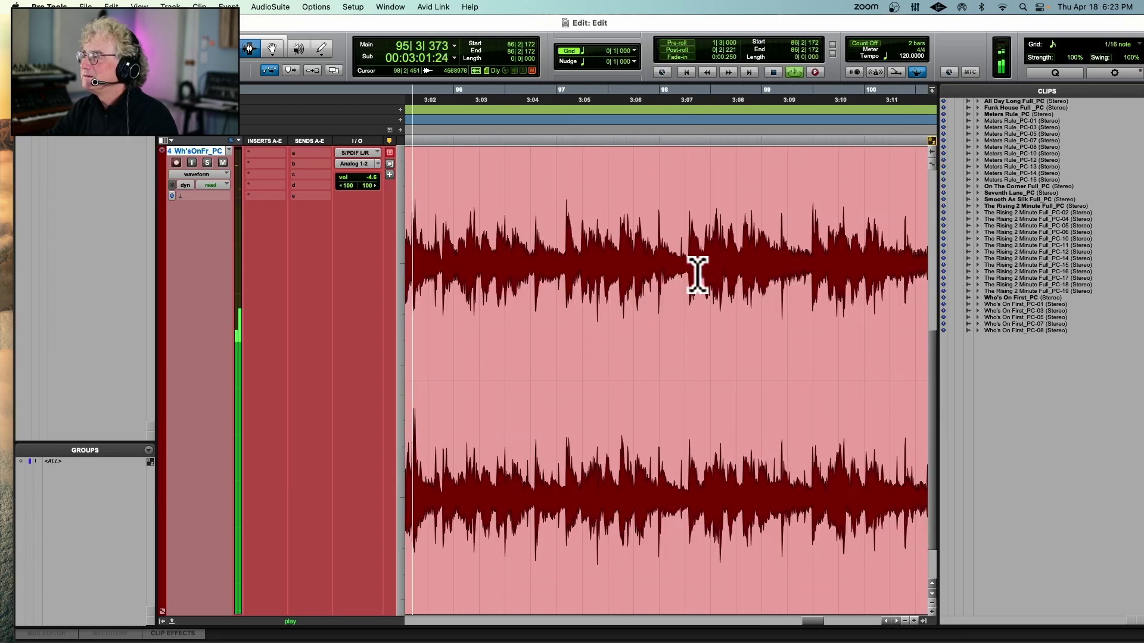
{"action": "key", "text": "space"}
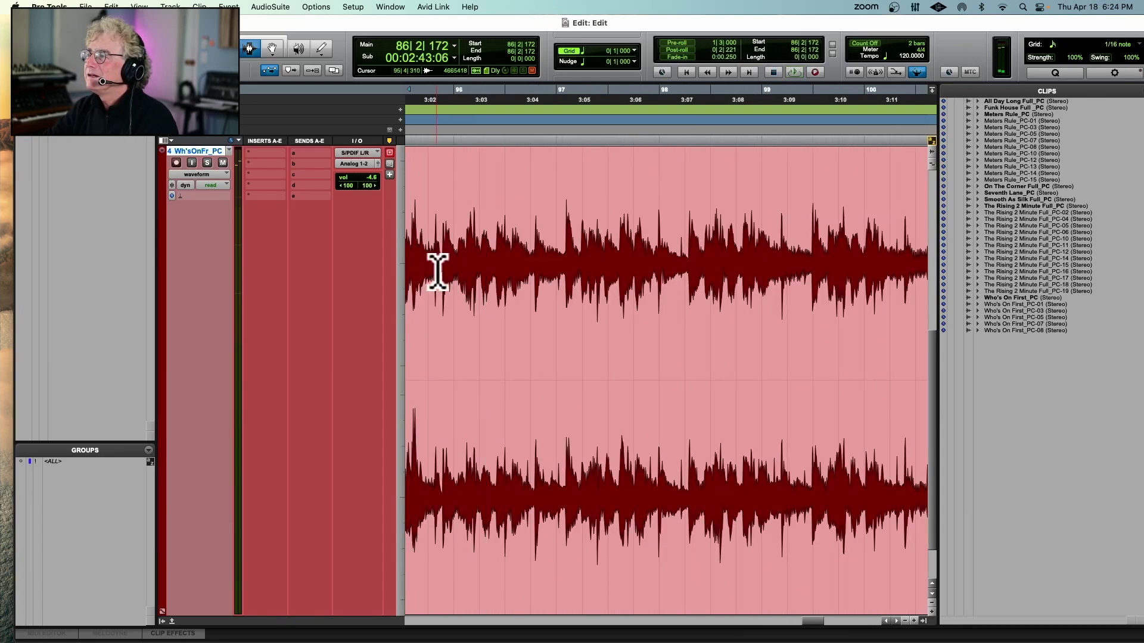
Split Who's On First at the transient at 95|4|547 and delete the section back to the 86|2|172 split, closing the gap.
{"action": "left_click", "coordinate": [439, 267]}
{"action": "left_click", "coordinate": [442, 271]}
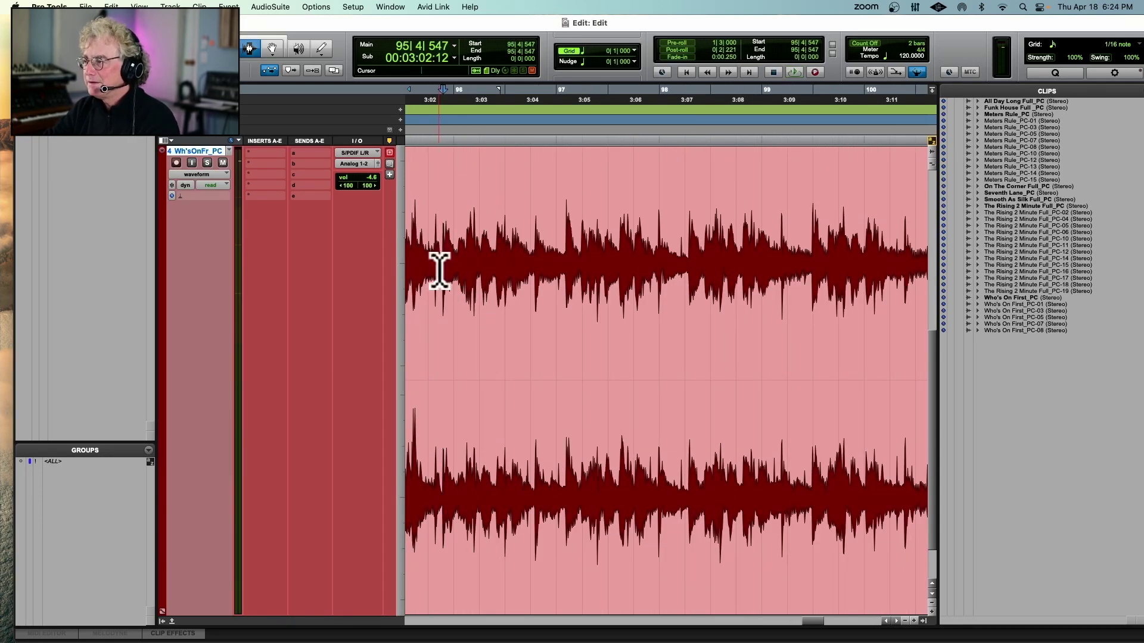
{"action": "key", "text": "super+bracketleft"}
{"action": "key", "text": "super+bracketleft"}
{"action": "key", "text": "super+bracketleft"}
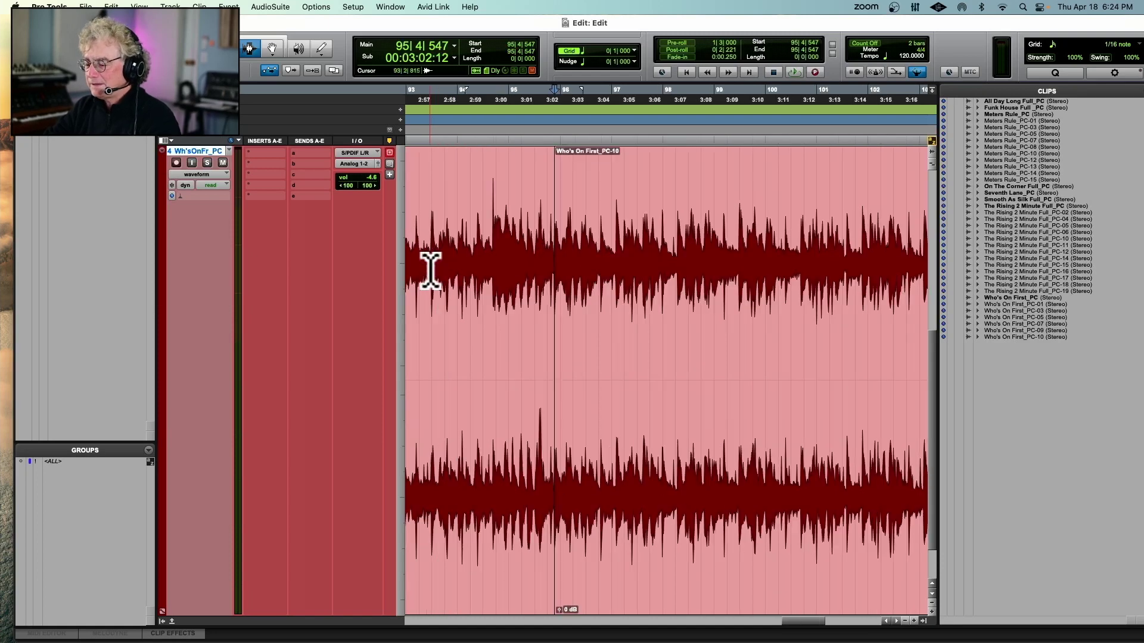
{"action": "double_click", "coordinate": [551, 260]}
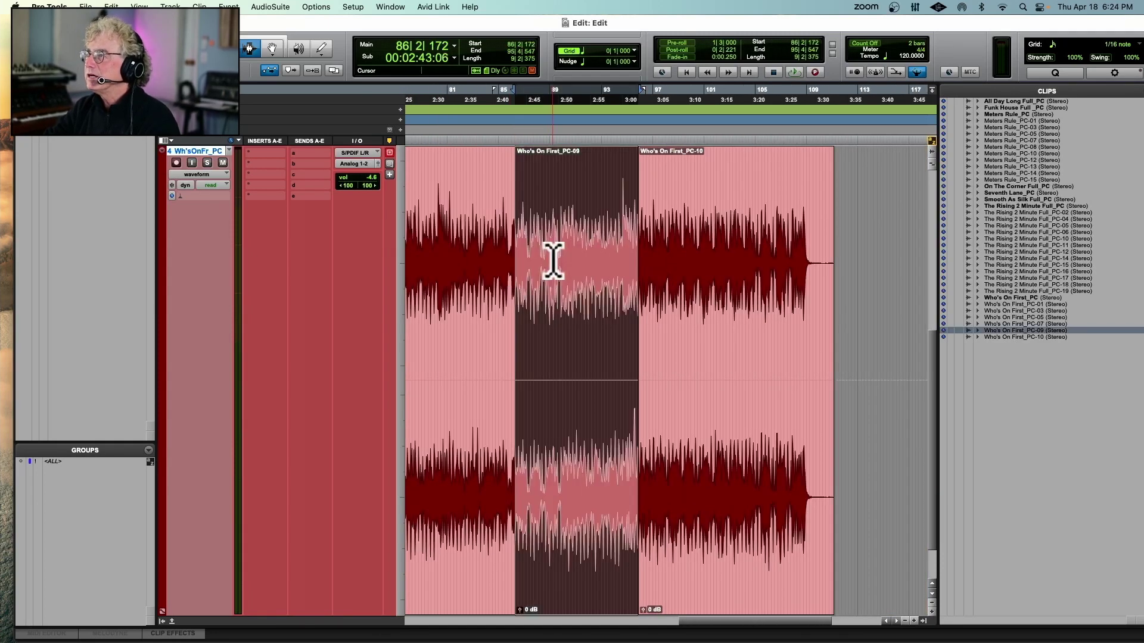
{"action": "key", "text": "Delete"}
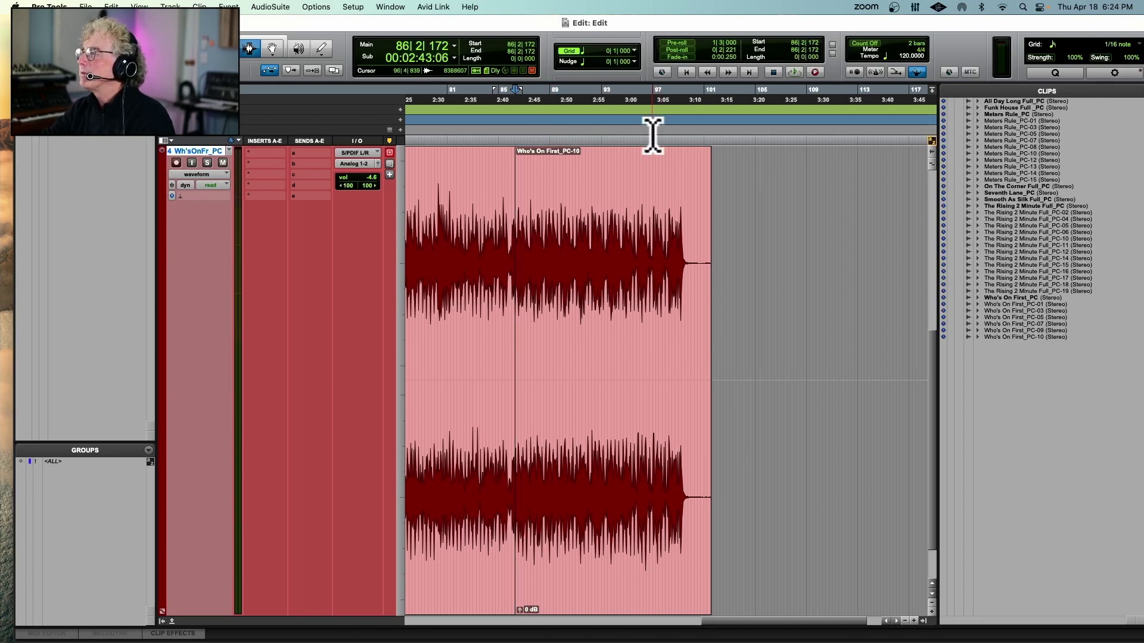
Audition the new edit from 85|2|060, listening across the join at 86|2|172 toward the song's ending.
{"action": "key", "text": "space"}
{"action": "left_click", "coordinate": [506, 256]}
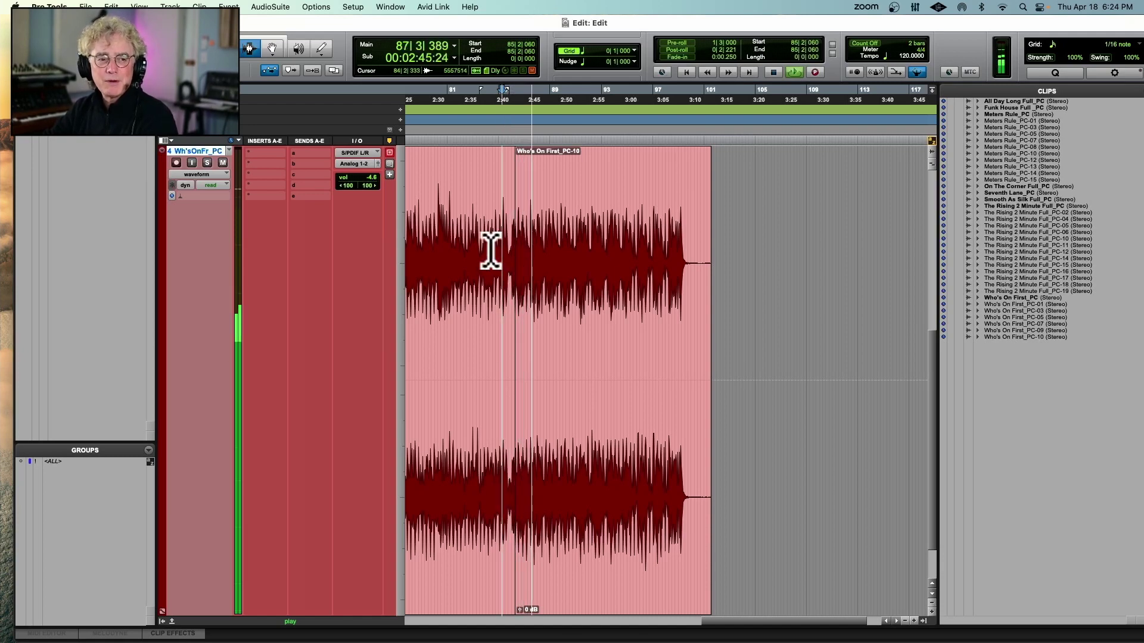
{"action": "key", "text": "super+bracketright"}
{"action": "key", "text": "super+bracketright"}
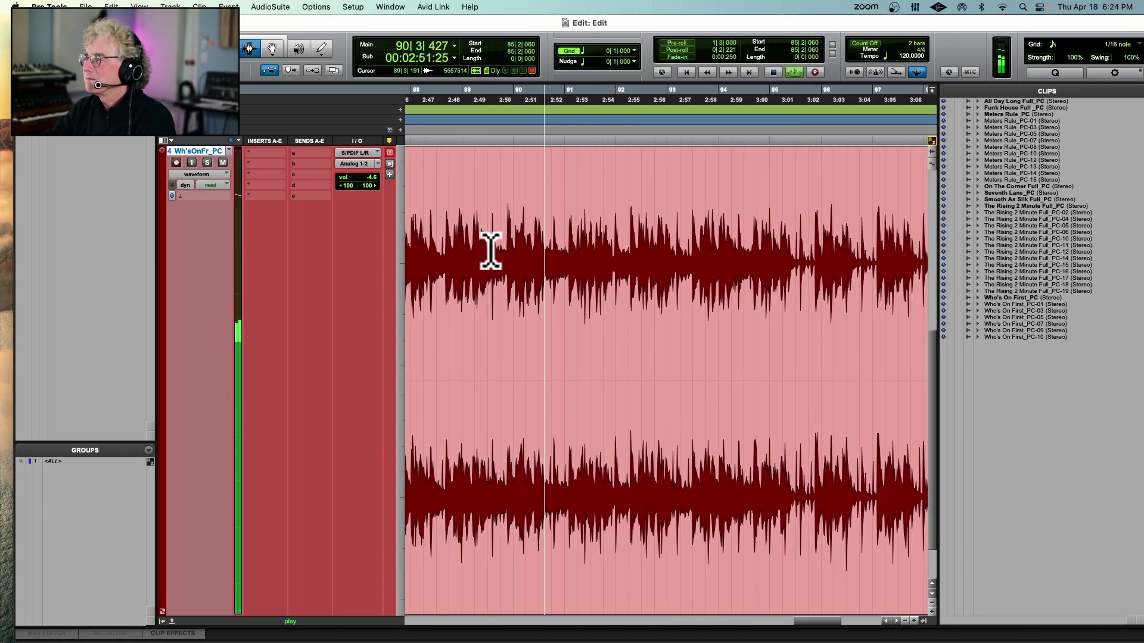
{"action": "key", "text": "super+bracketleft"}
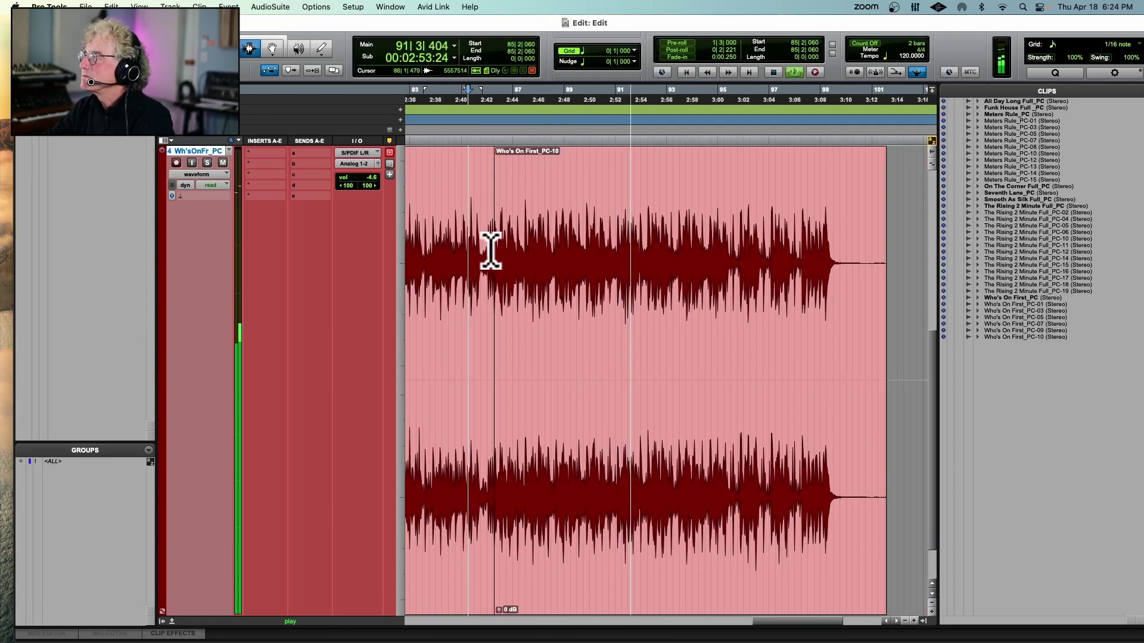
{"action": "scroll", "coordinate": [490, 249], "scroll_direction": "right", "scroll_amount": 5}
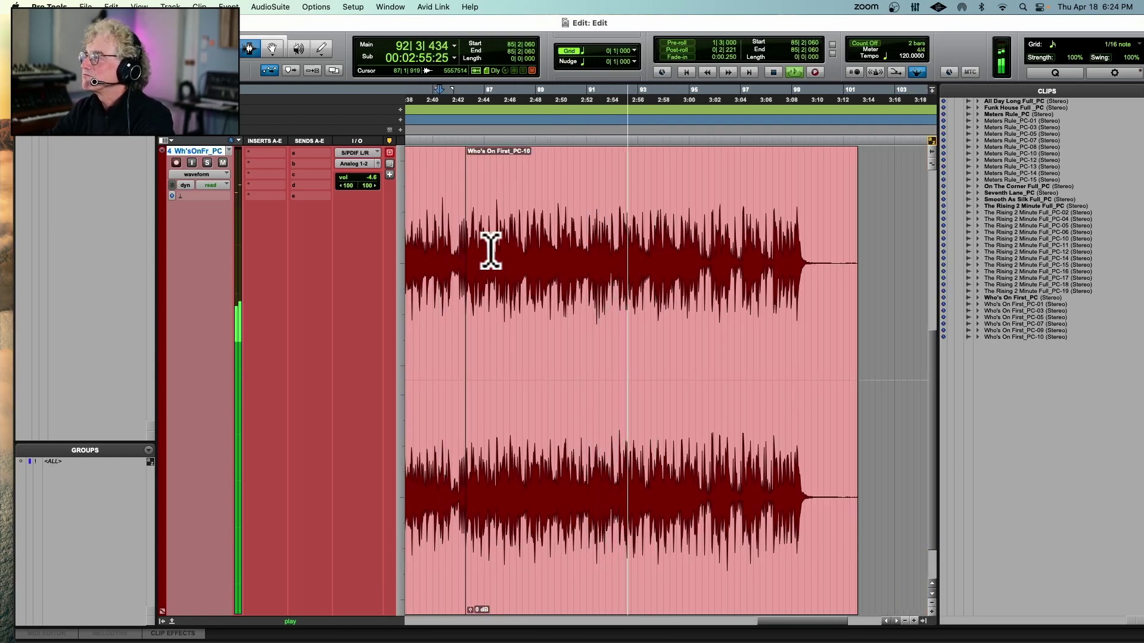
{"action": "key", "text": "super+bracketright"}
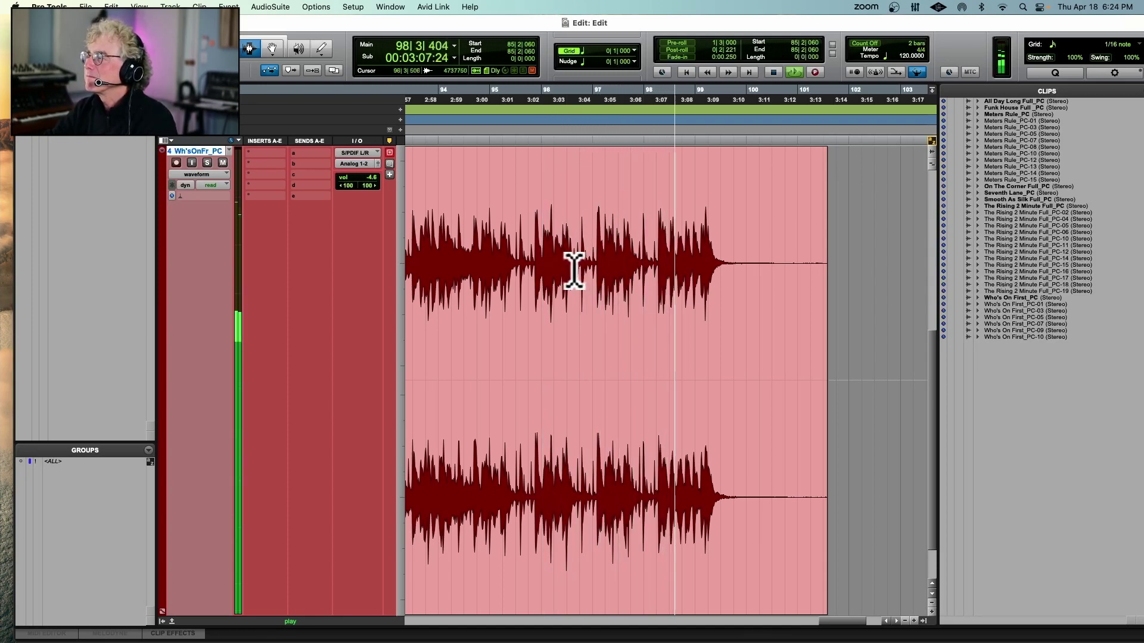
{"action": "key", "text": "space"}
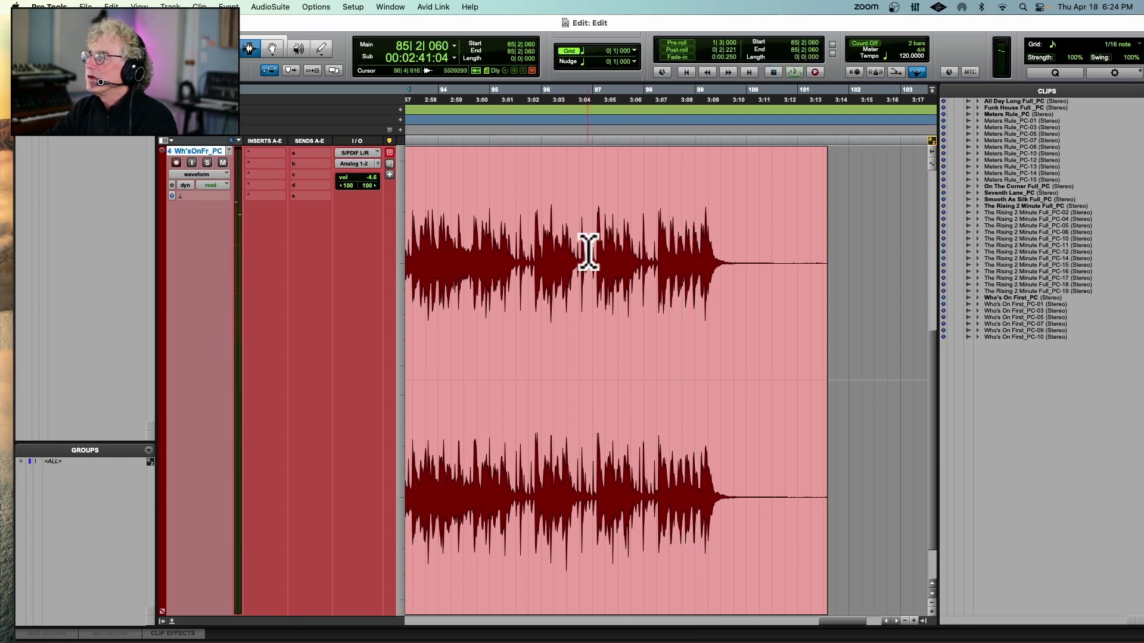
Audition the join again from 85|2|951 and split Who's On First at the transient at 88|3|746.
{"action": "key", "text": "r"}
{"action": "key", "text": "r"}
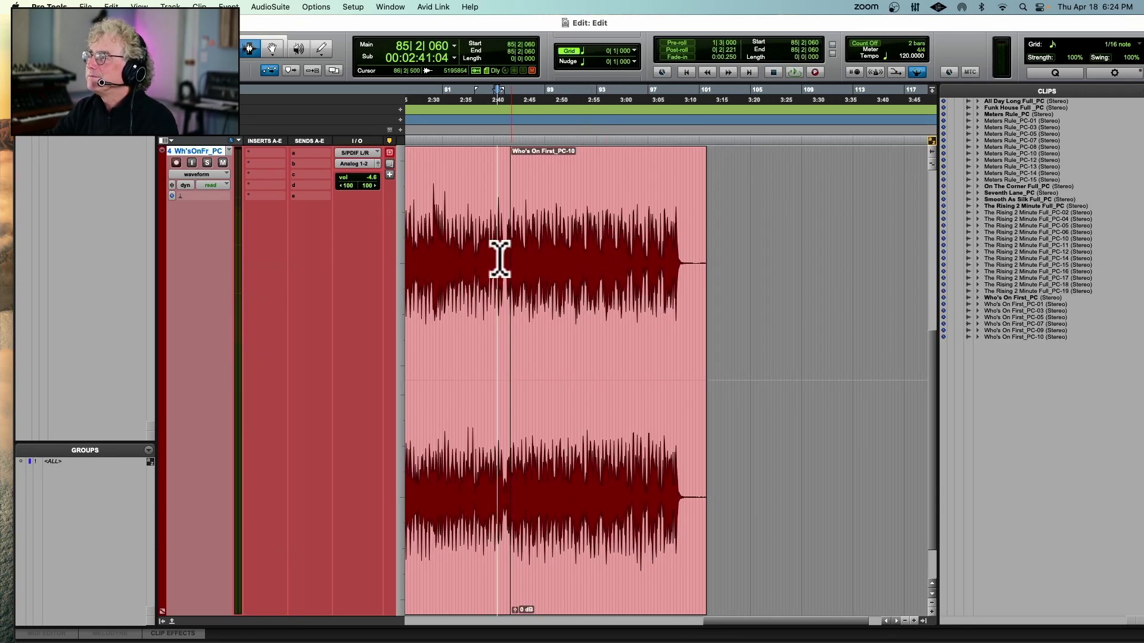
{"action": "key", "text": "space"}
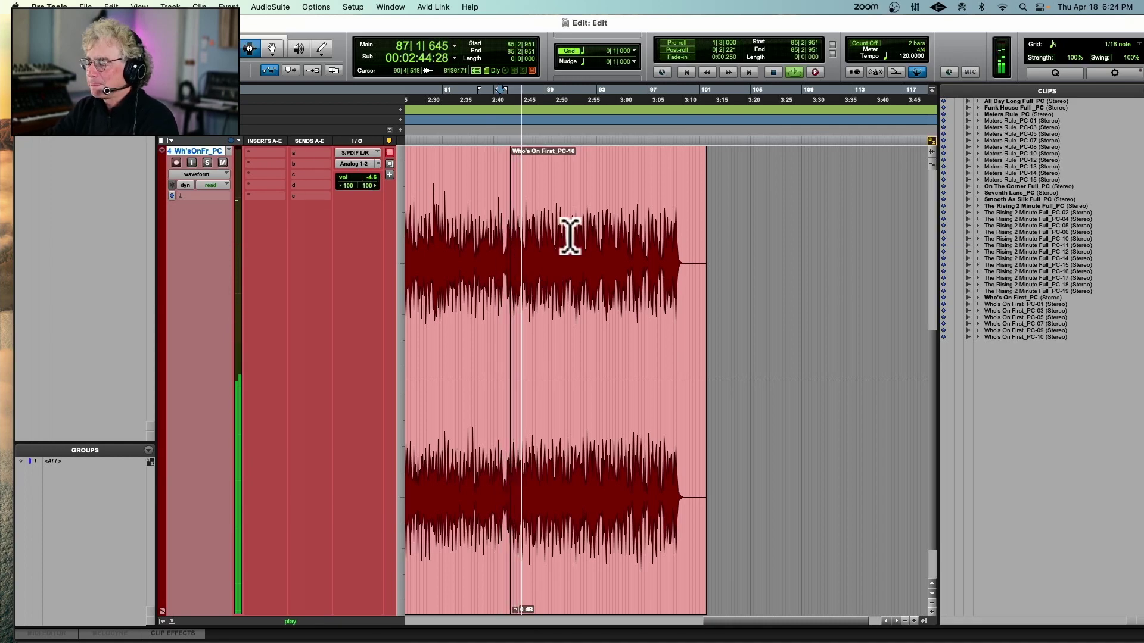
{"action": "key", "text": "t"}
{"action": "key", "text": "t"}
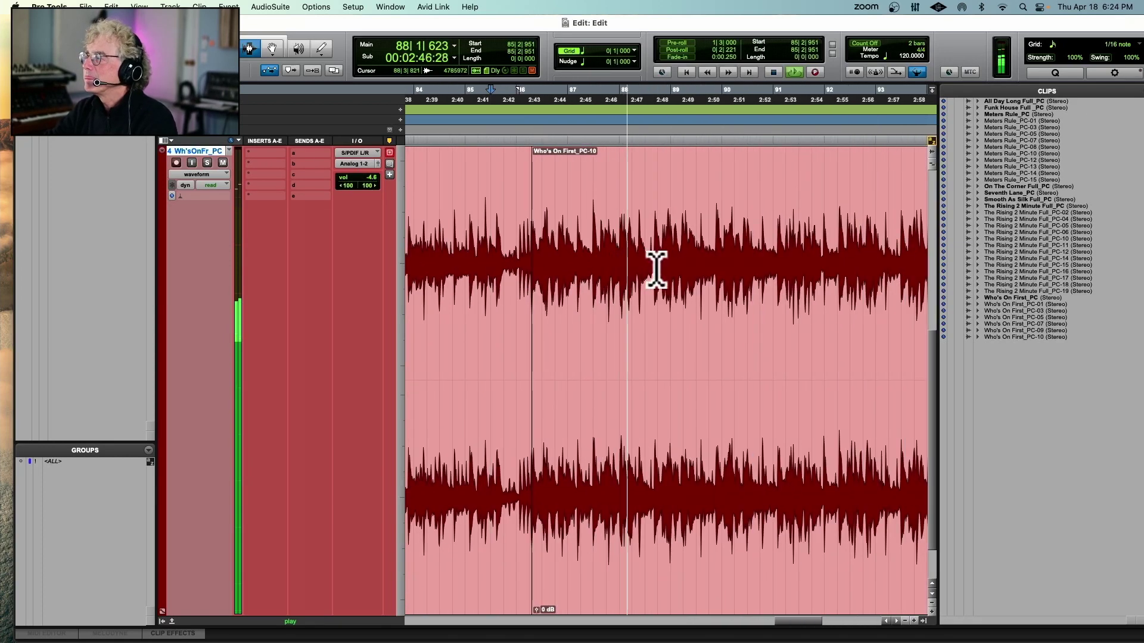
{"action": "left_click", "coordinate": [653, 255]}
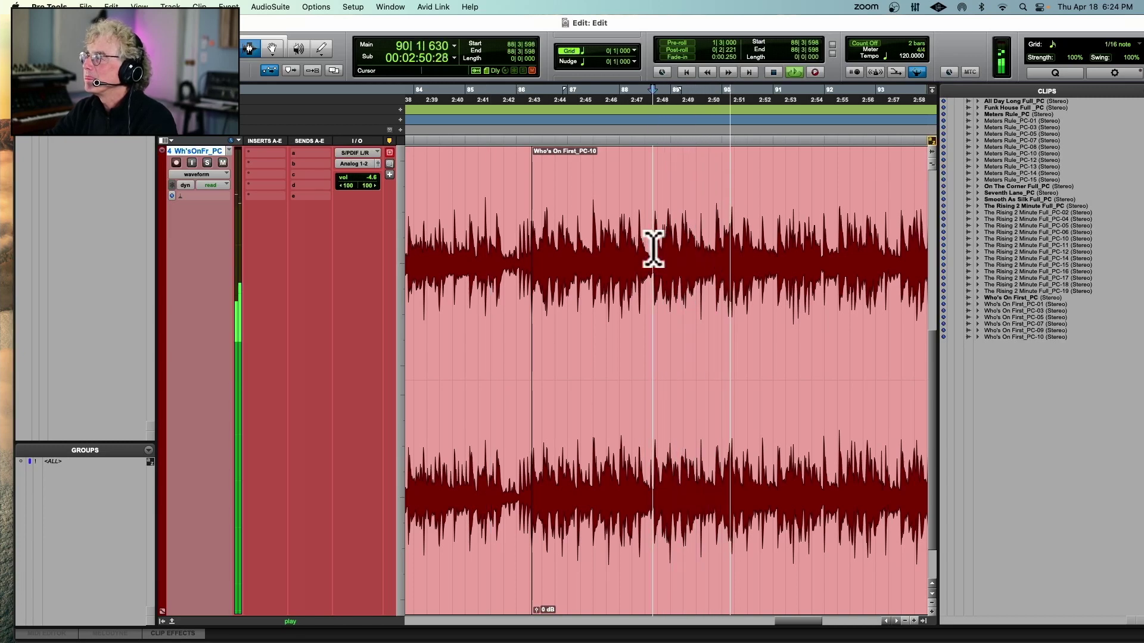
{"action": "key", "text": "space"}
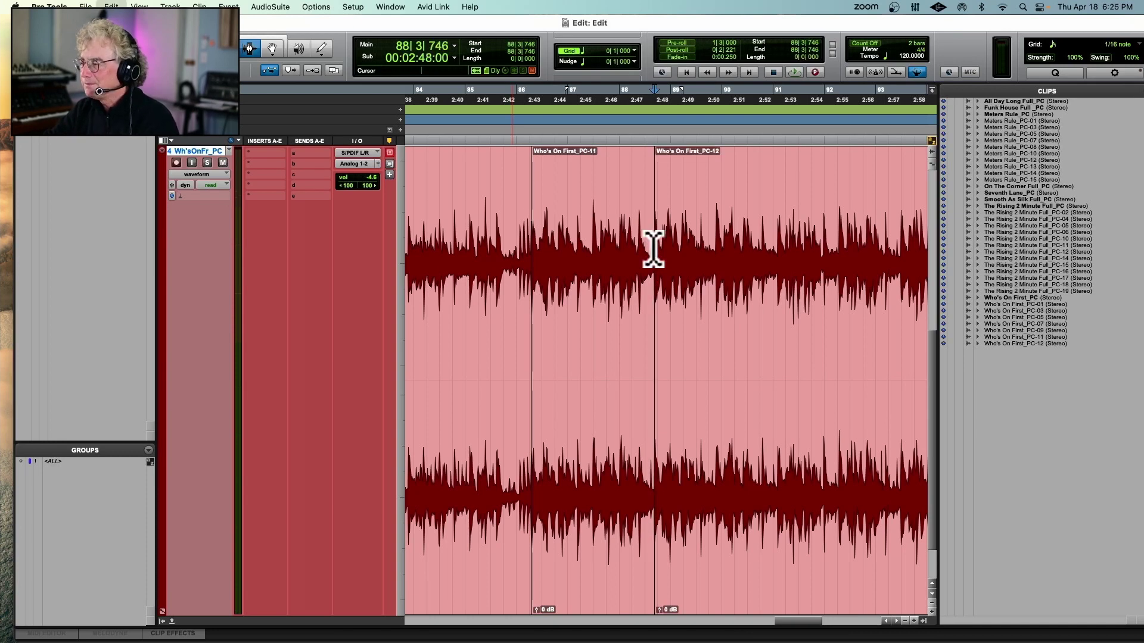
Audition Who's On First from 88|3|746, split it at the transient at 93|2|681 and delete the section between, closing the gap.
{"action": "key", "text": "space"}
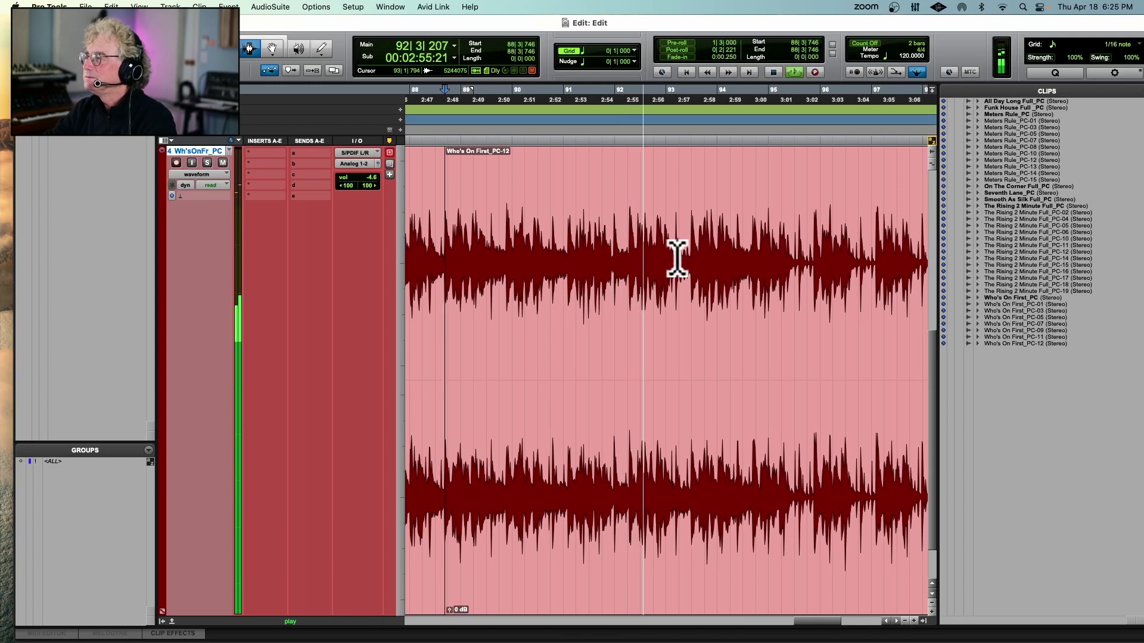
{"action": "key", "text": "space"}
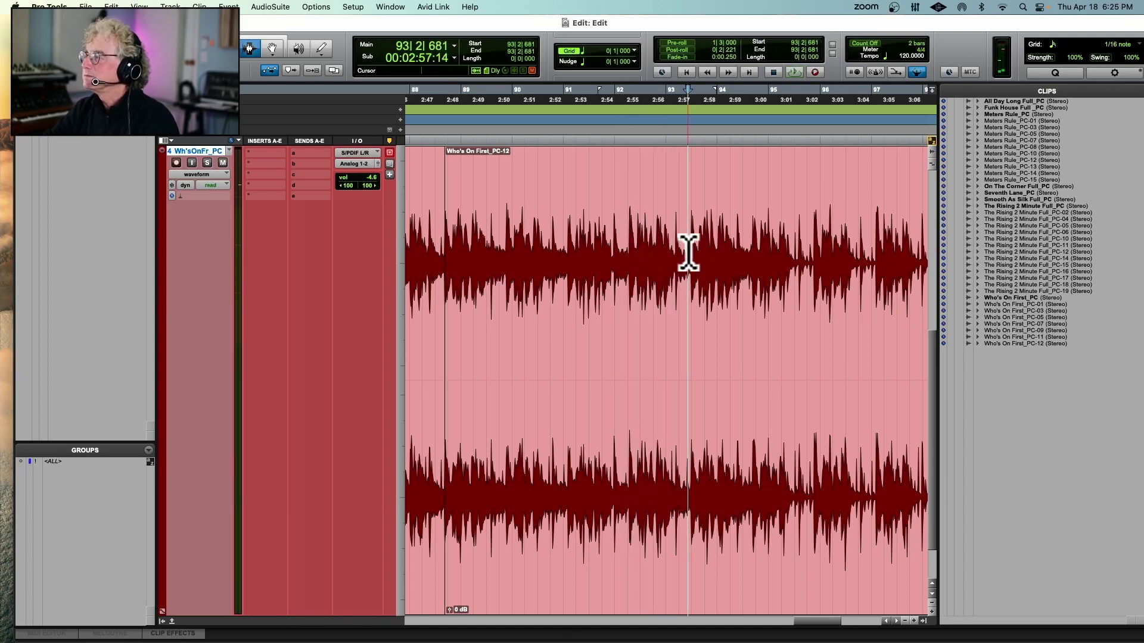
{"action": "double_click", "coordinate": [631, 251]}
{"action": "key", "text": "Delete"}
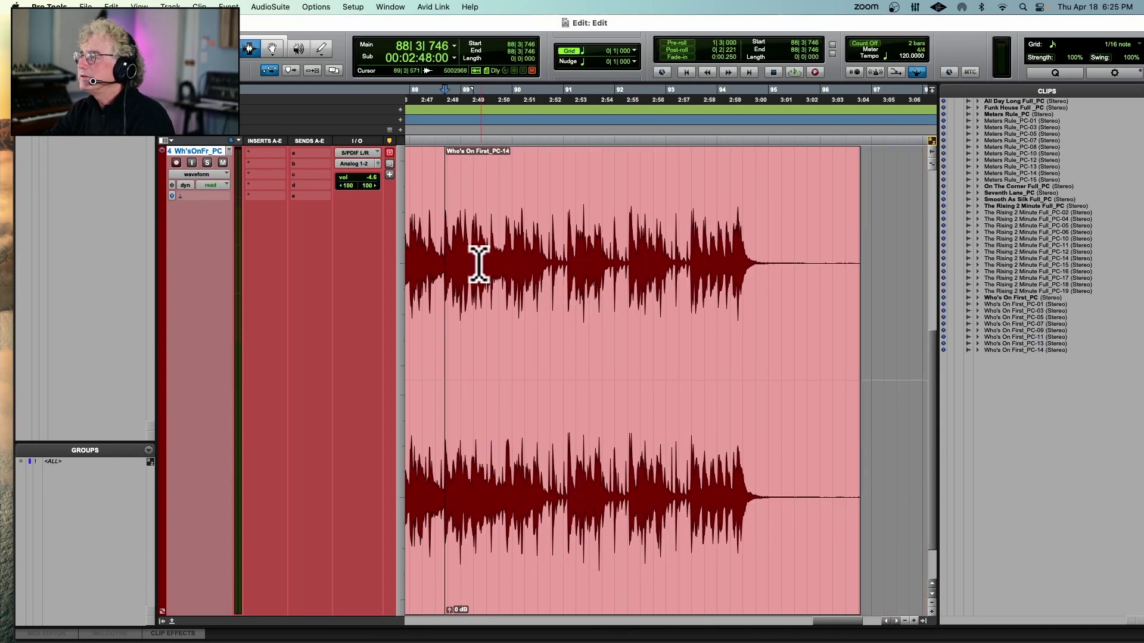
Audition the new edit from 85|2|907, listening across the joins at 86|2|172 and 88|3|746 toward the ending.
{"action": "scroll", "coordinate": [424, 263], "scroll_direction": "left", "scroll_amount": 5}
{"action": "left_click", "coordinate": [502, 266]}
{"action": "key", "text": "space"}
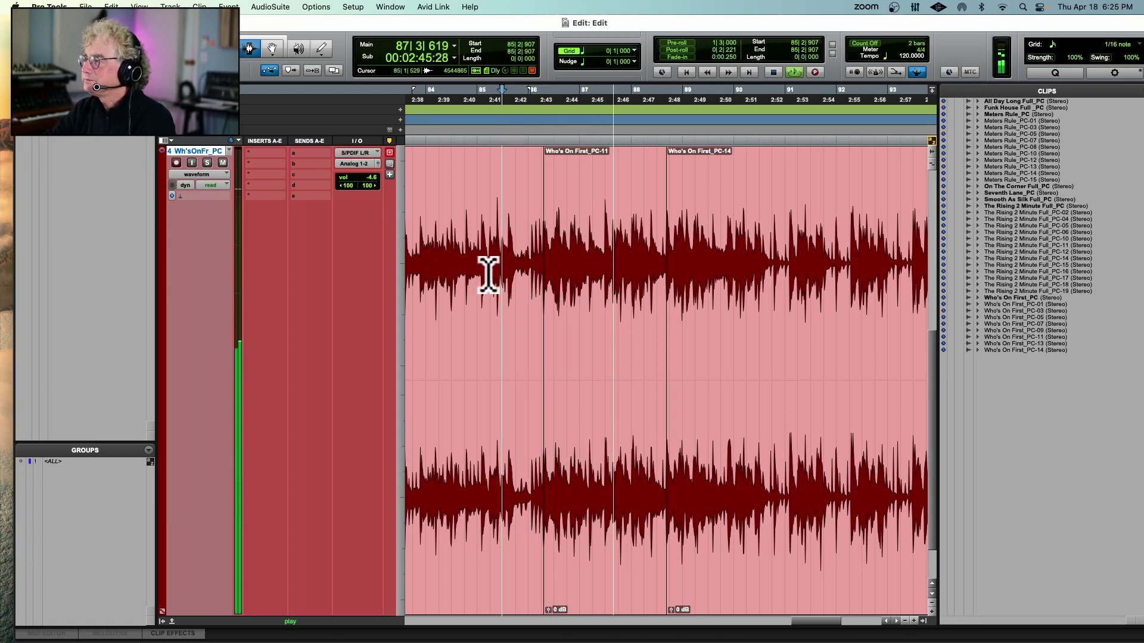
{"action": "scroll", "coordinate": [550, 269], "scroll_direction": "right", "scroll_amount": 3}
{"action": "scroll", "coordinate": [552, 269], "scroll_direction": "right", "scroll_amount": 2}
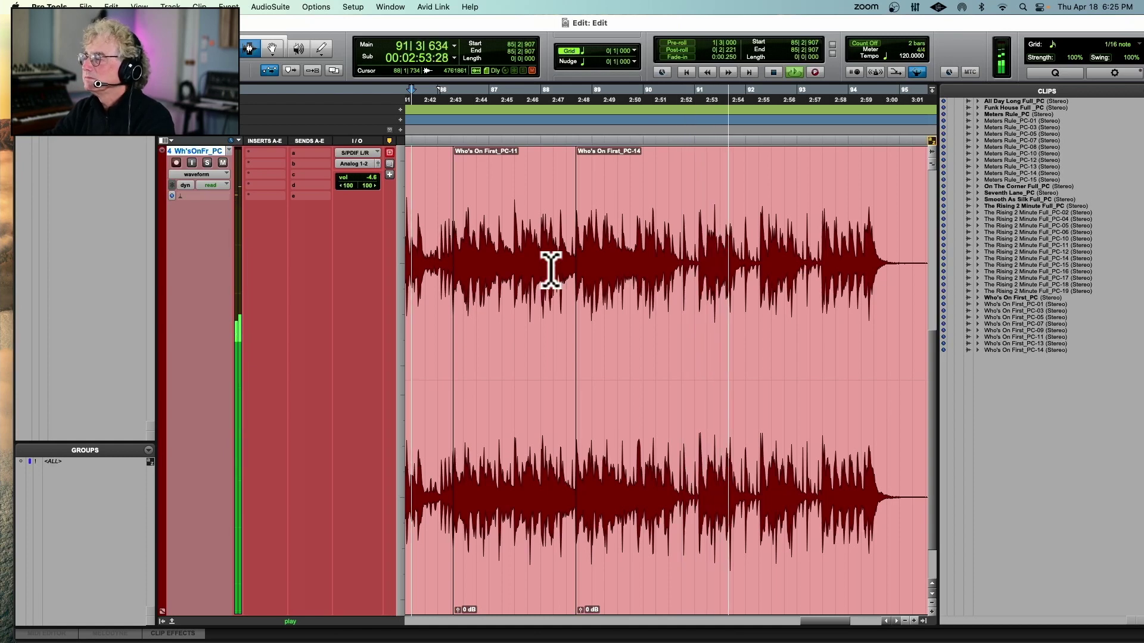
Locate the end of the final decay in Who's On First, placing the cursor at 94|3|952 to check its time.
{"action": "scroll", "coordinate": [559, 268], "scroll_direction": "down", "scroll_amount": 1}
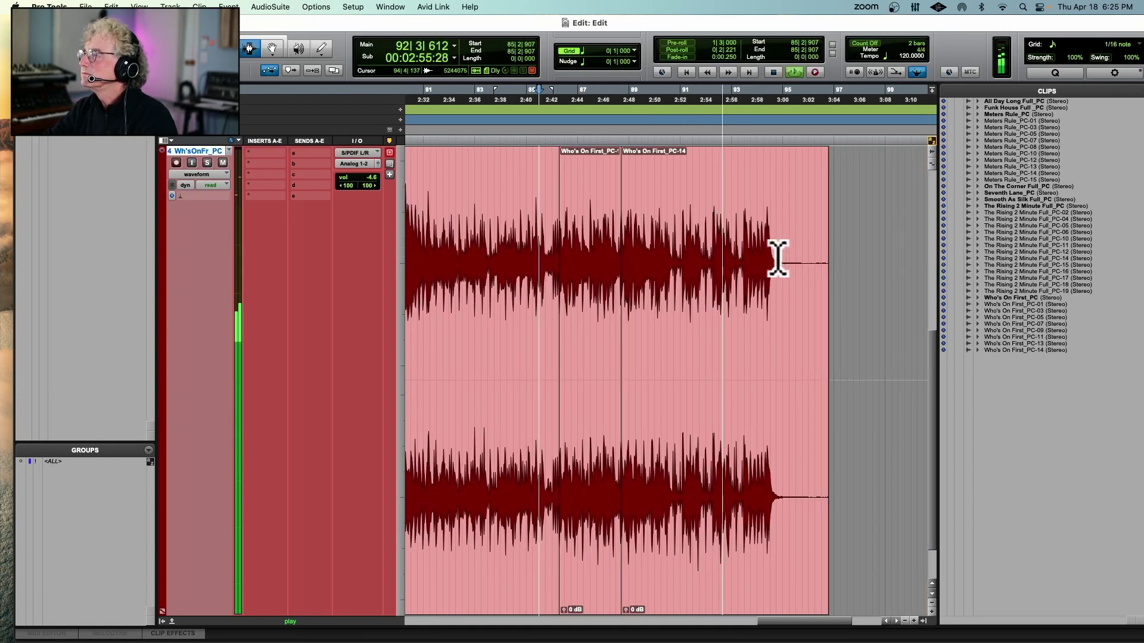
{"action": "scroll", "coordinate": [778, 259], "scroll_direction": "up", "scroll_amount": 3}
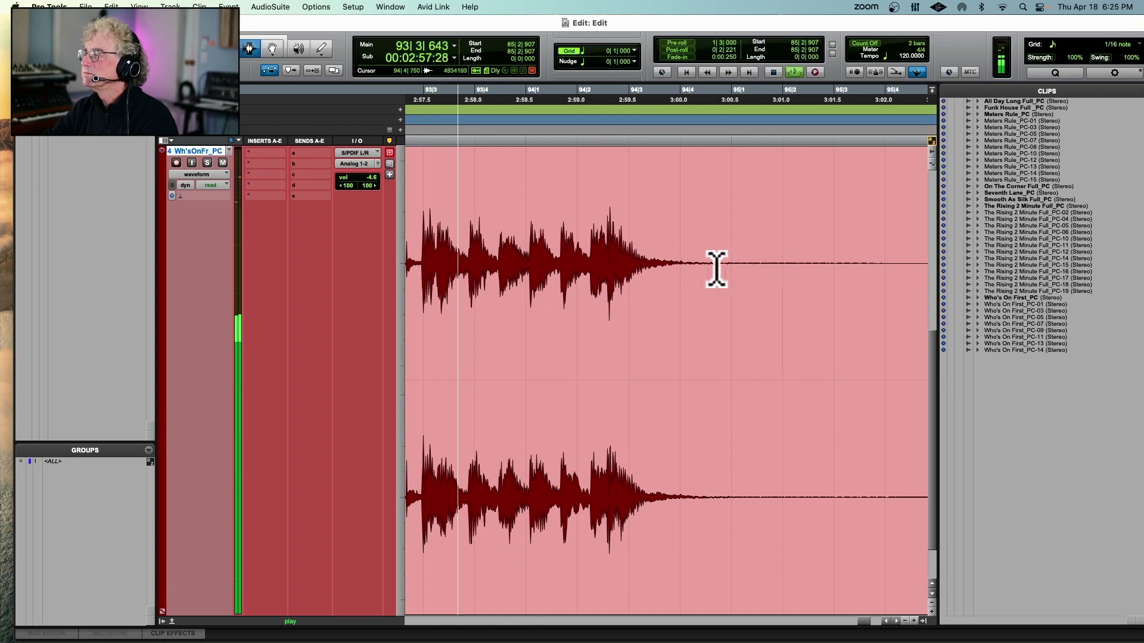
{"action": "left_click", "coordinate": [684, 263]}
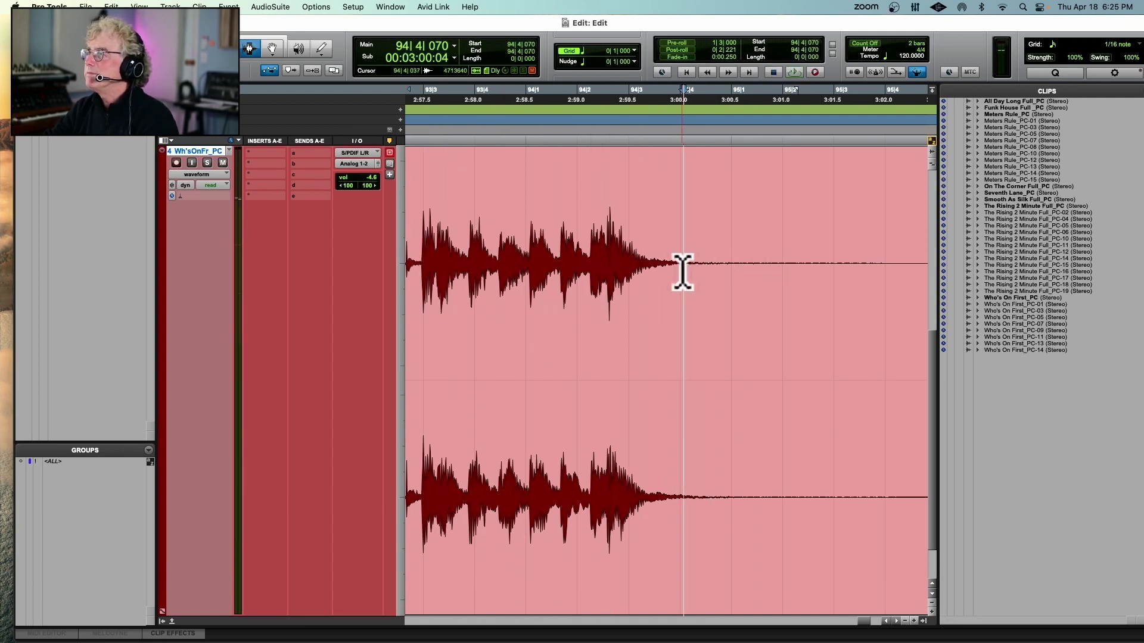
{"action": "left_click", "coordinate": [680, 264]}
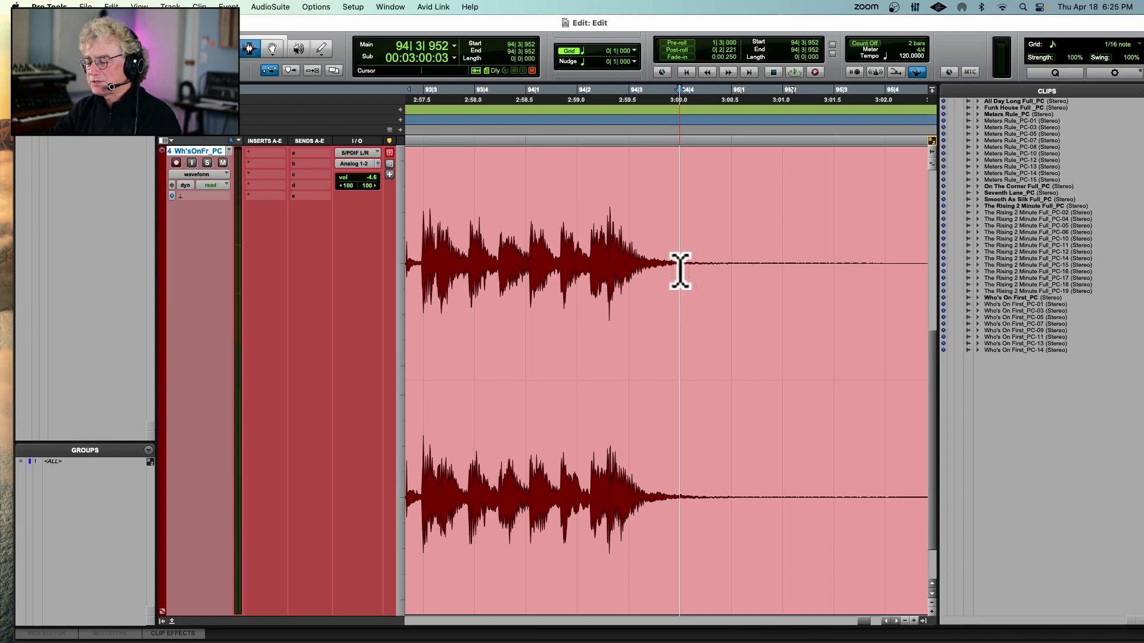
Audition the shortened Who's On First from just before its first clip, at 64|1|877.
{"action": "scroll", "coordinate": [680, 271], "scroll_direction": "down", "scroll_amount": 5}
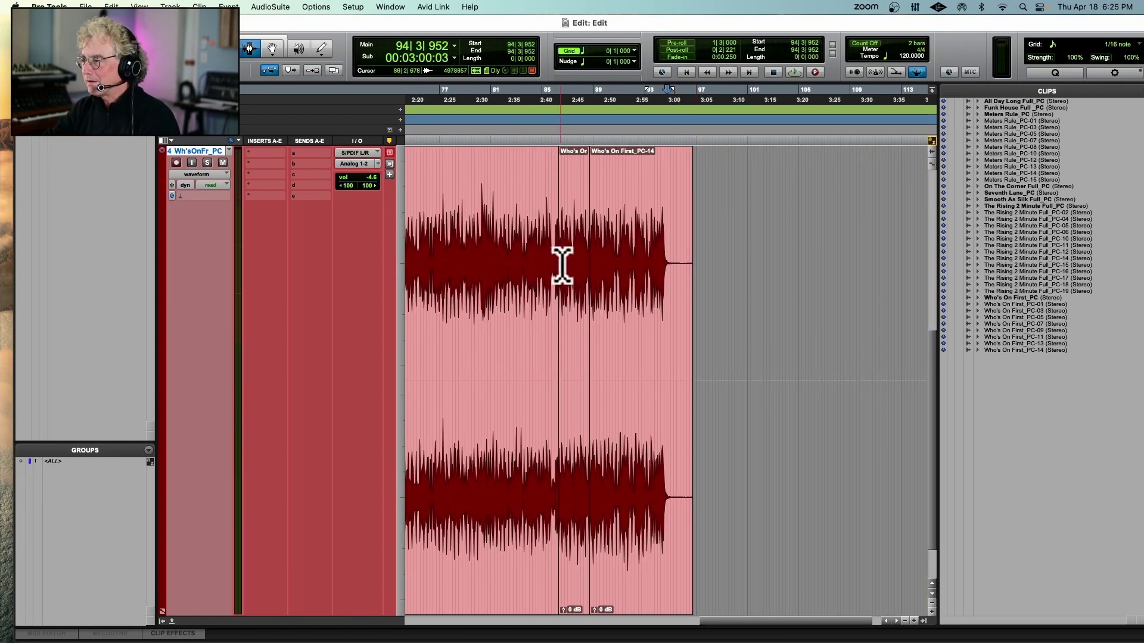
{"action": "scroll", "coordinate": [563, 265], "scroll_direction": "left", "scroll_amount": 6}
{"action": "left_click", "coordinate": [495, 274]}
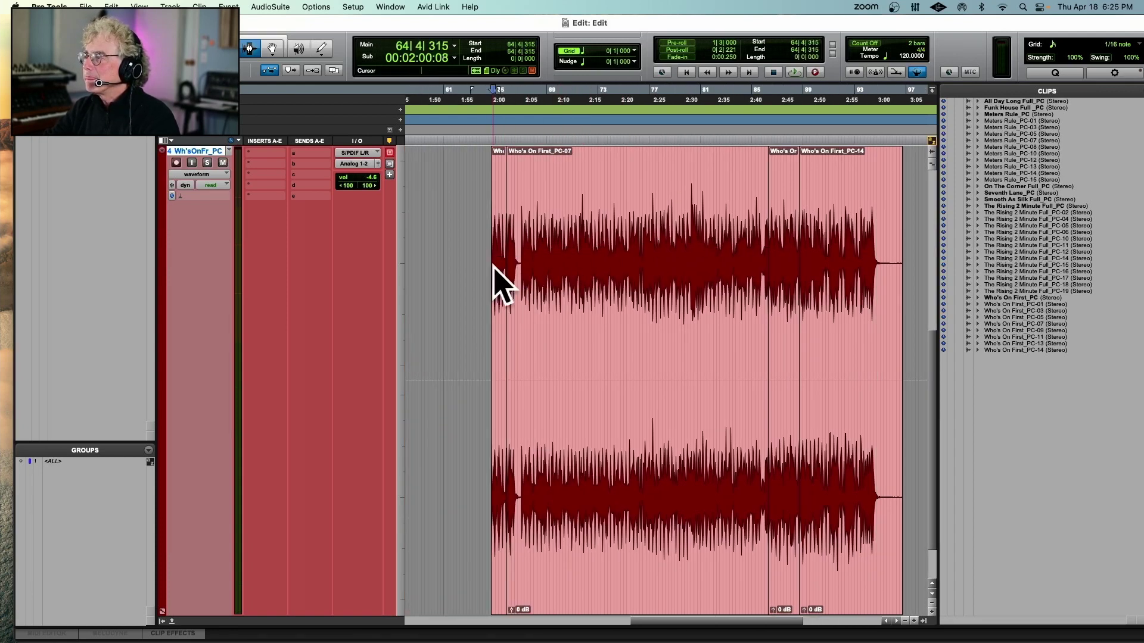
{"action": "left_click", "coordinate": [486, 275]}
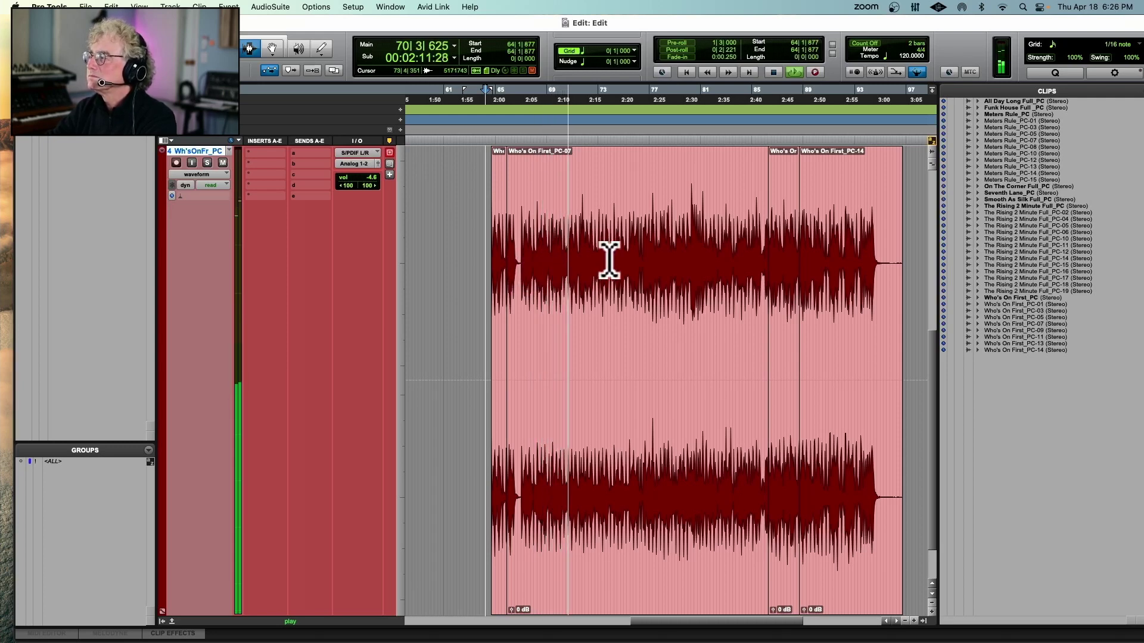
{"action": "scroll", "coordinate": [609, 260], "scroll_direction": "right", "scroll_amount": 2}
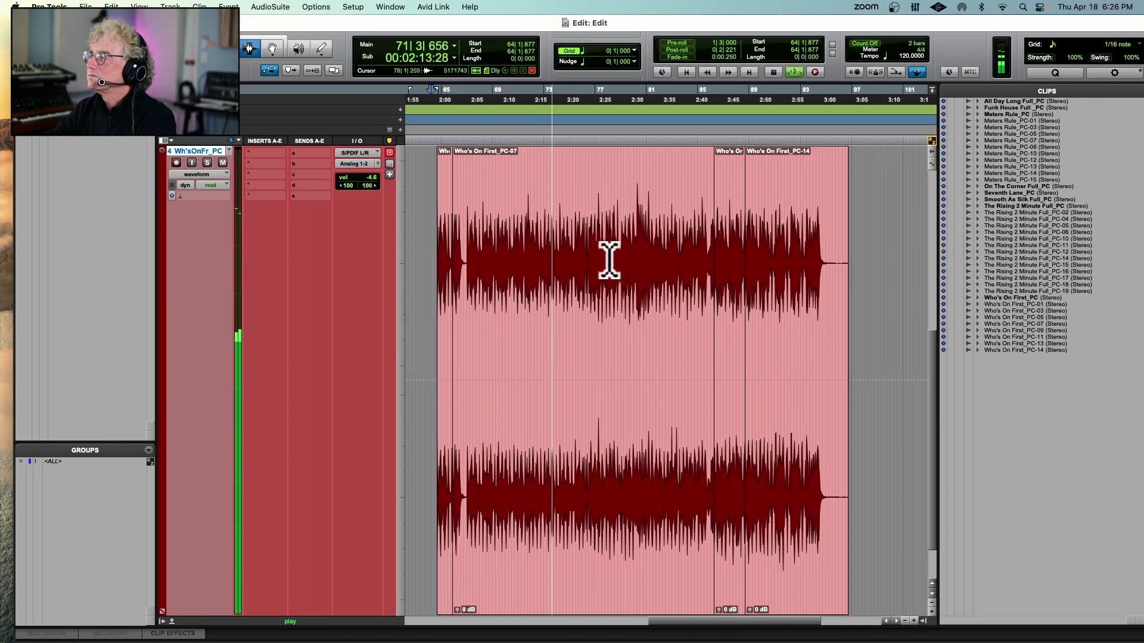